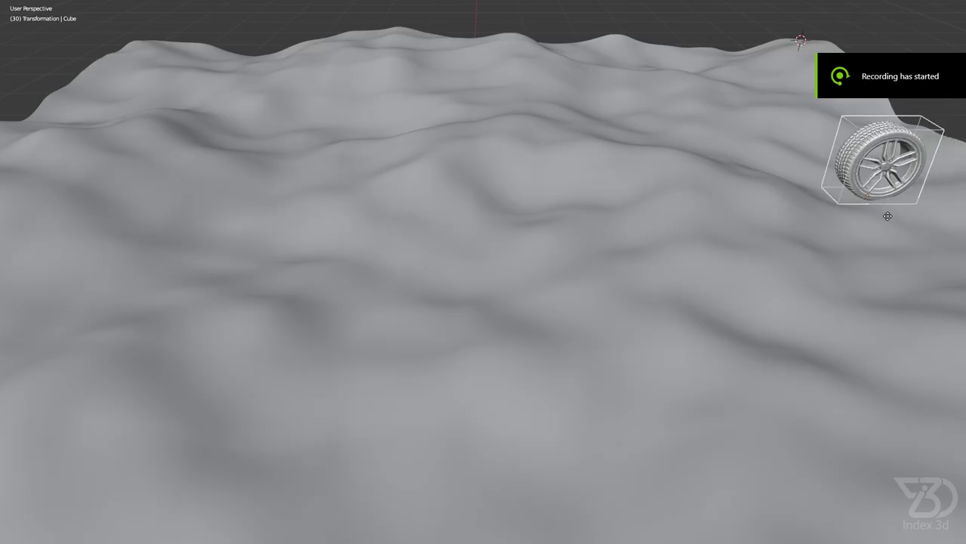
Try out the finished constraint rigs for the wheel, folding shutters, shock absorber and buttons, and view the soccer ball
drag(883, 217, 244, 220)
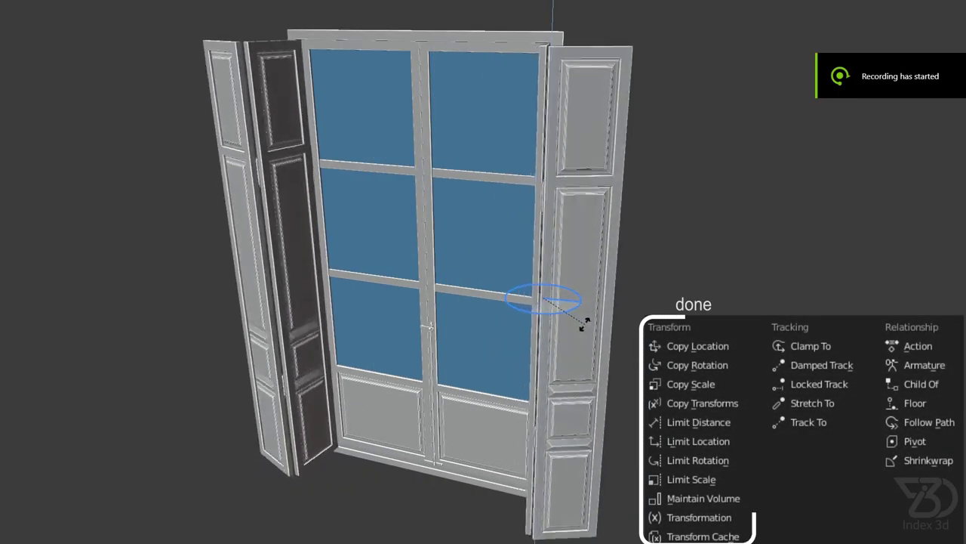
drag(585, 323, 533, 322)
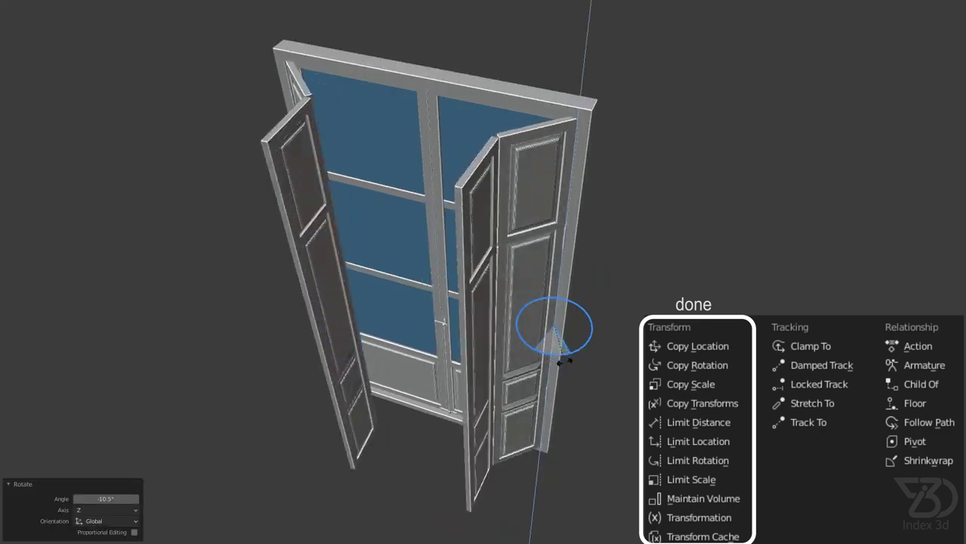
drag(566, 352, 688, 285)
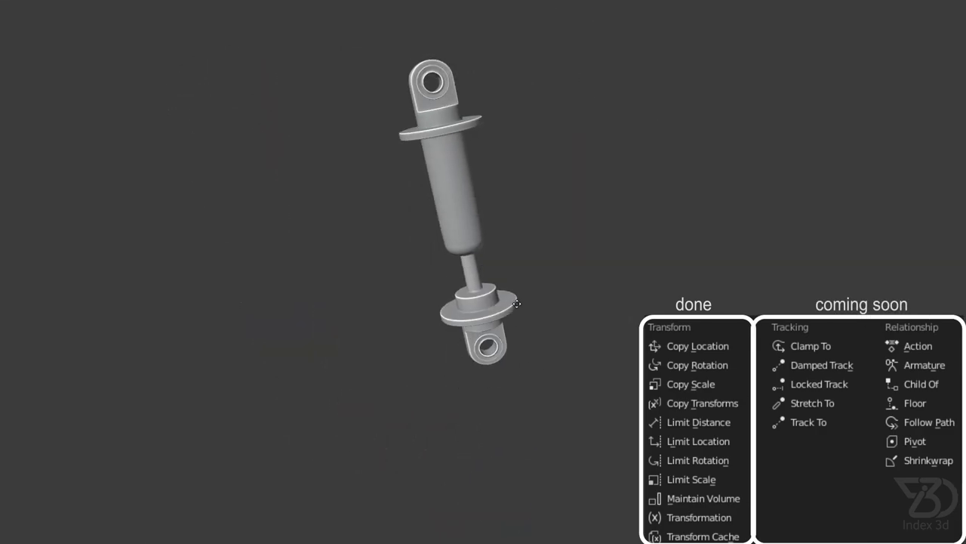
drag(529, 298, 300, 448)
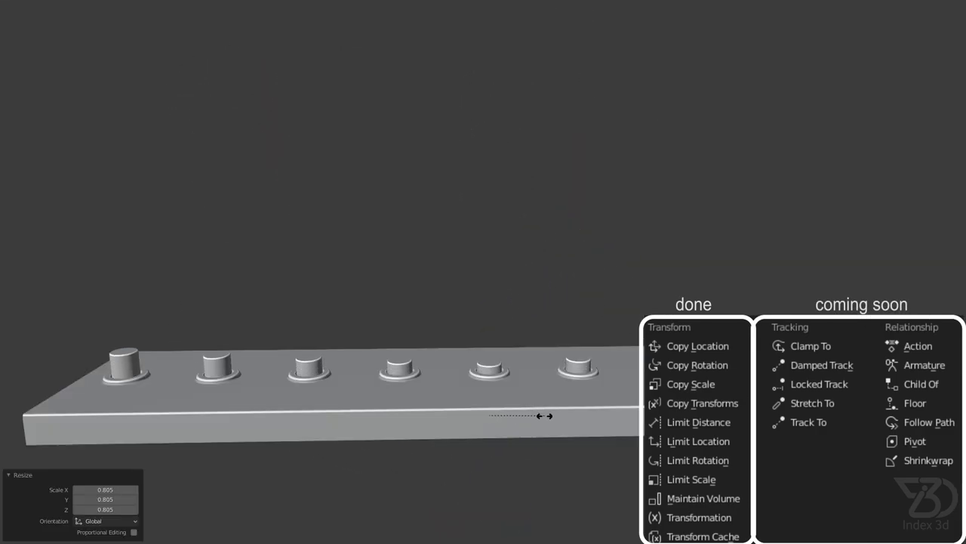
drag(556, 412, 557, 438)
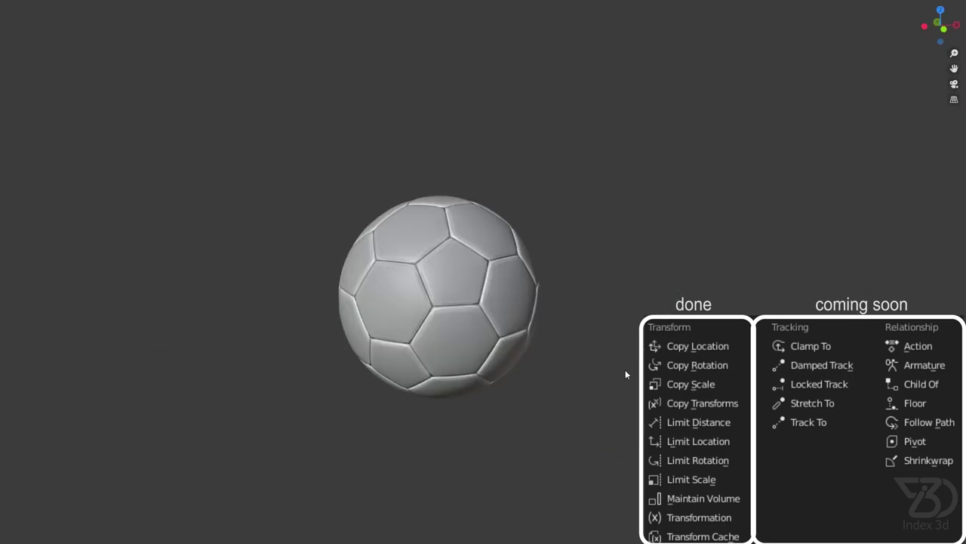
drag(625, 374, 642, 415)
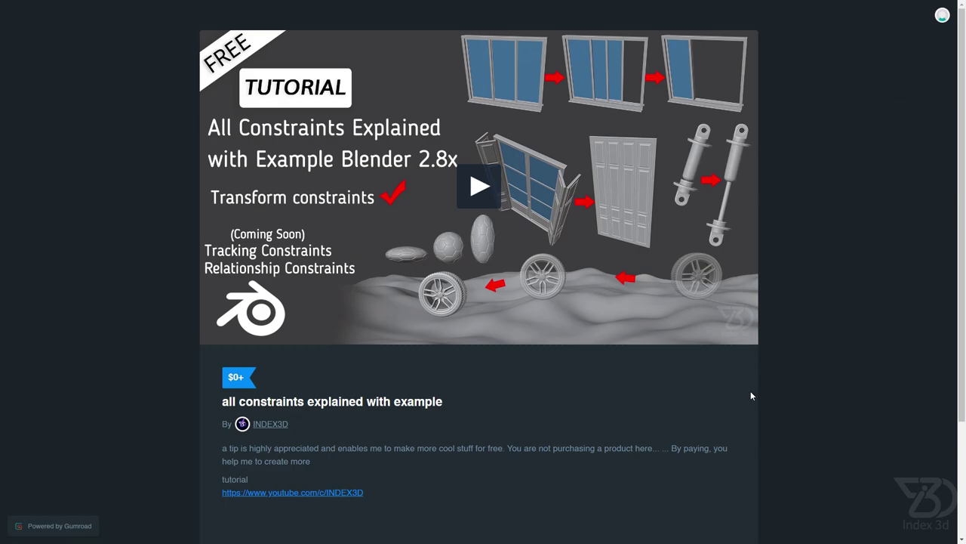
On the Gumroad page, request the "all constraints explained with example" product at a price of 0
scroll(633, 402, down, 1)
scroll(633, 403, down, 2)
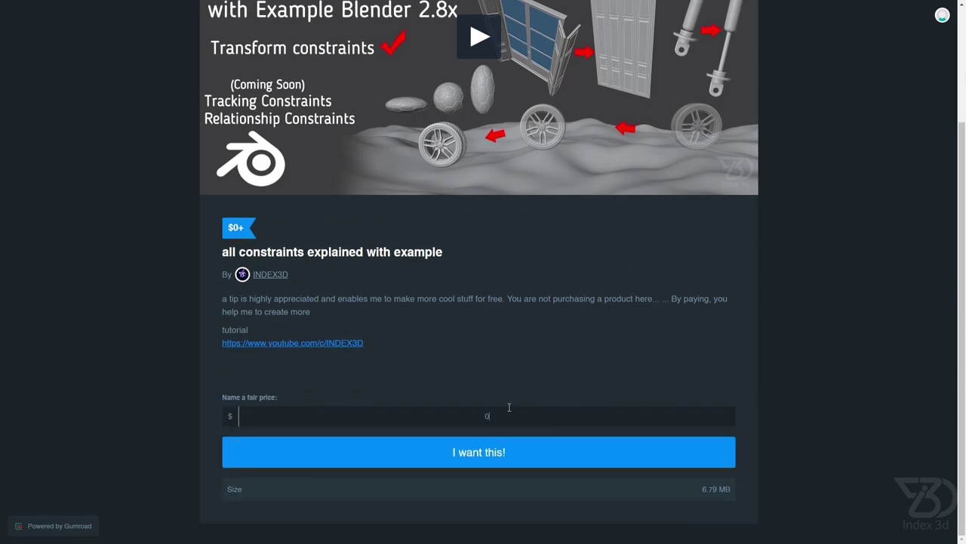
click(470, 460)
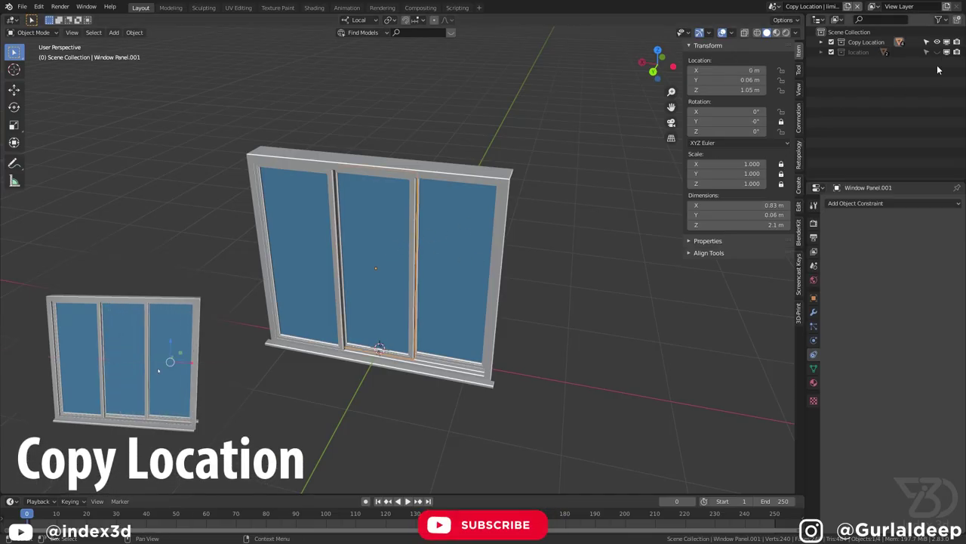
In Blender, hide the Copy Location collection and show the location collection
click(937, 42)
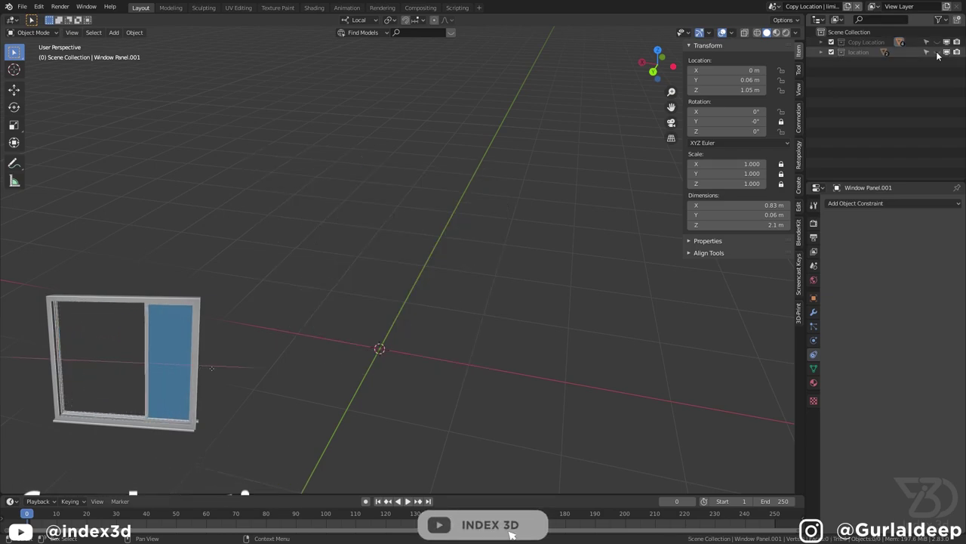
click(937, 52)
scroll(352, 222, down, 5)
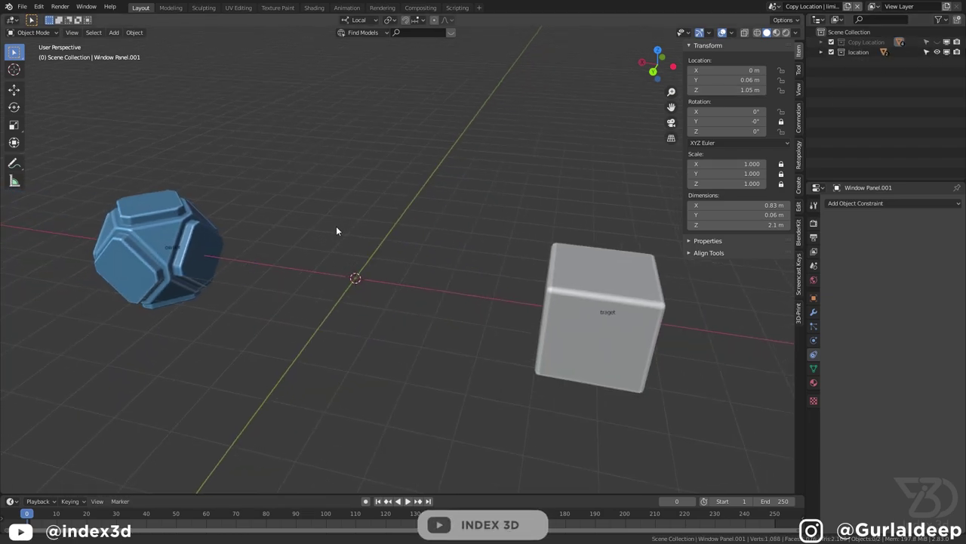
Add a Copy Location constraint to the blue owner object with the traget cube as its target
click(180, 260)
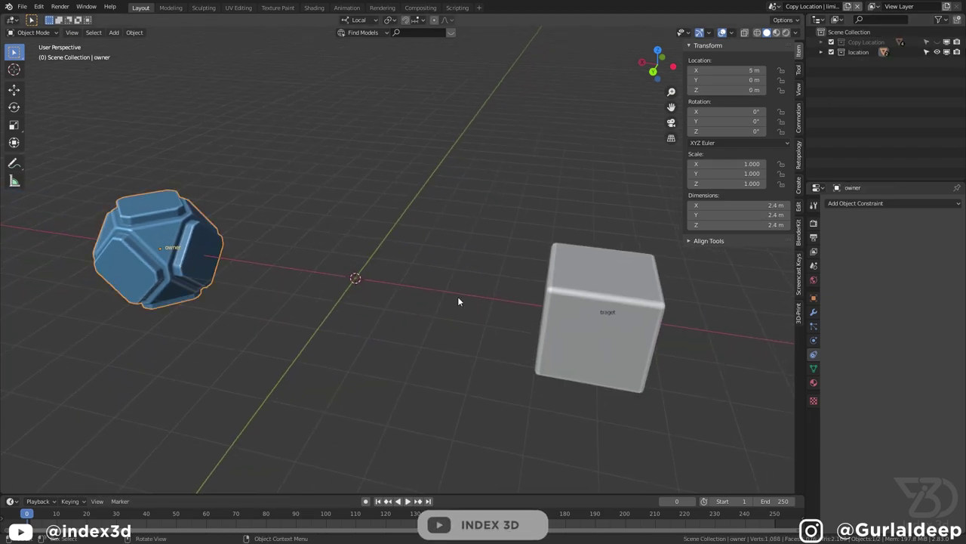
click(614, 316)
click(172, 253)
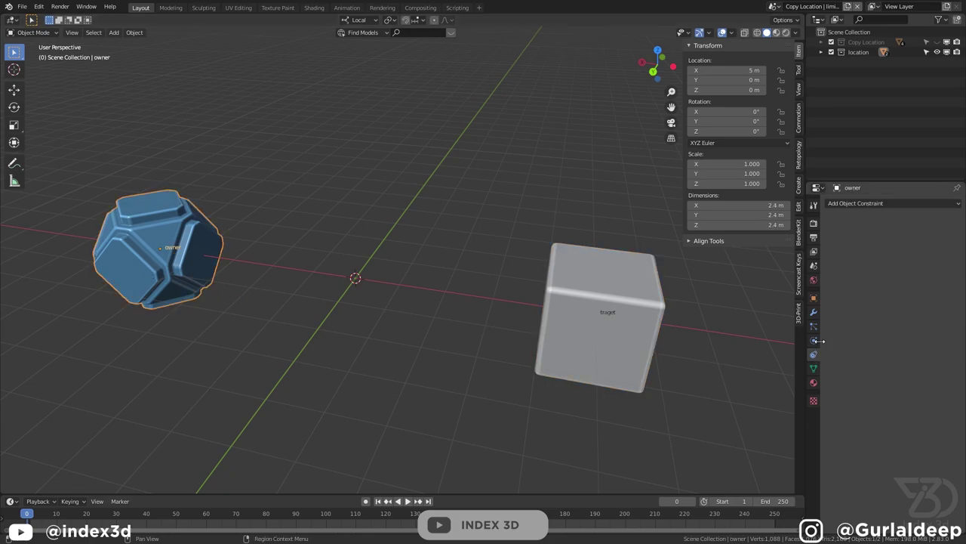
click(851, 205)
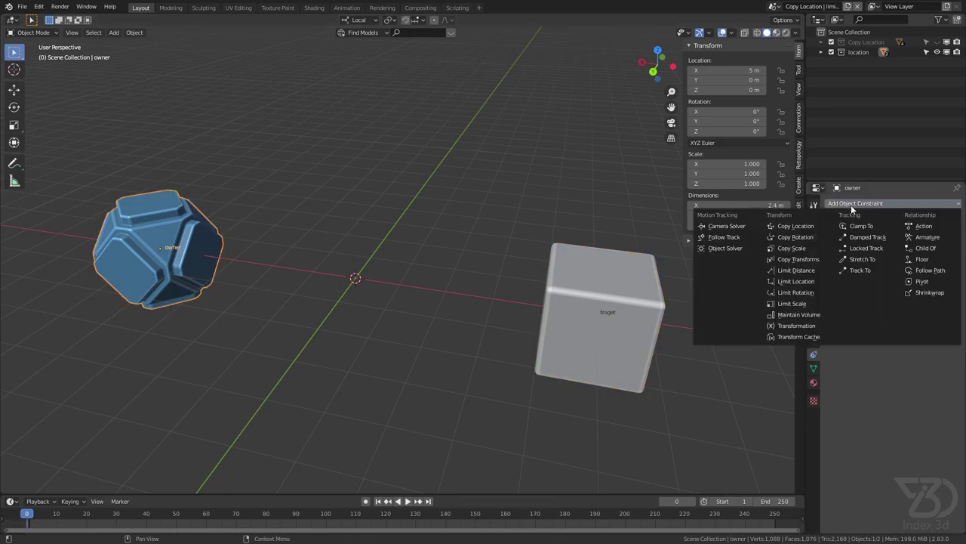
click(787, 227)
click(954, 239)
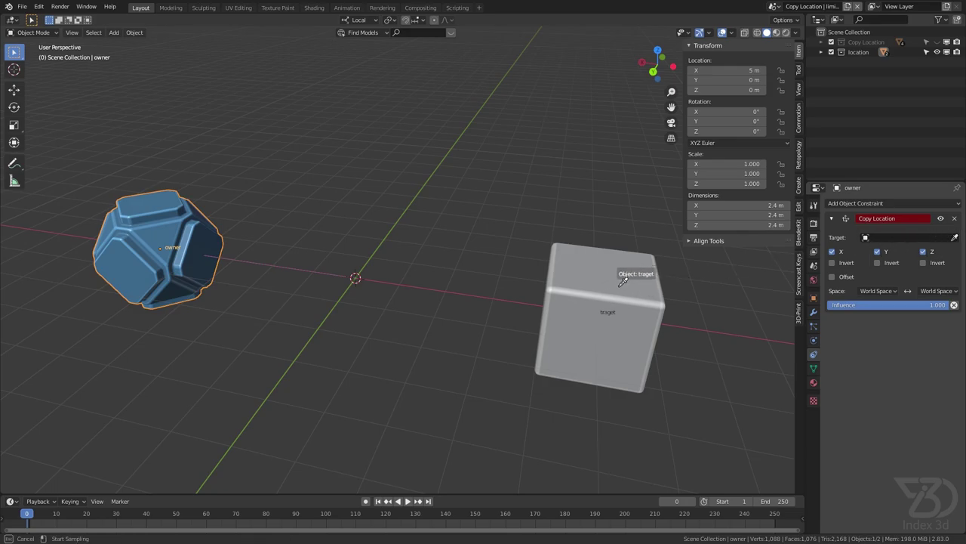
click(623, 281)
Test the constraint by moving the traget cube freely, and cancel the move
middle_drag(623, 280, 414, 264)
scroll(410, 257, up, 3)
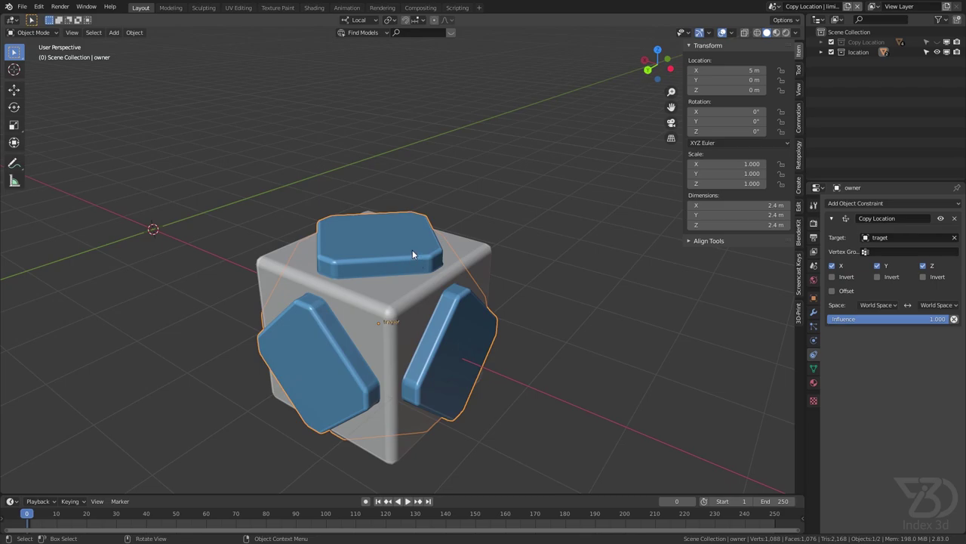
click(480, 257)
scroll(480, 257, down, 2)
middle_drag(480, 257, 452, 251)
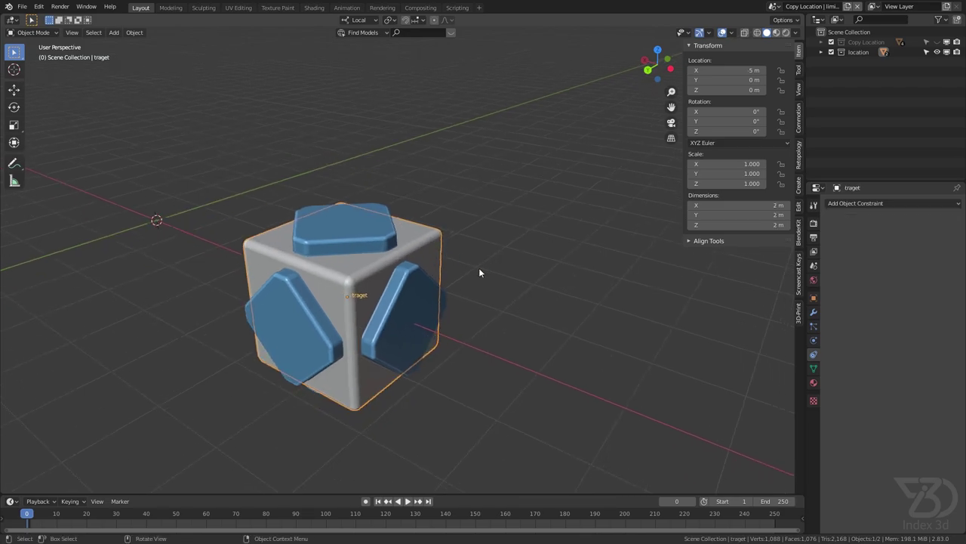
key(g)
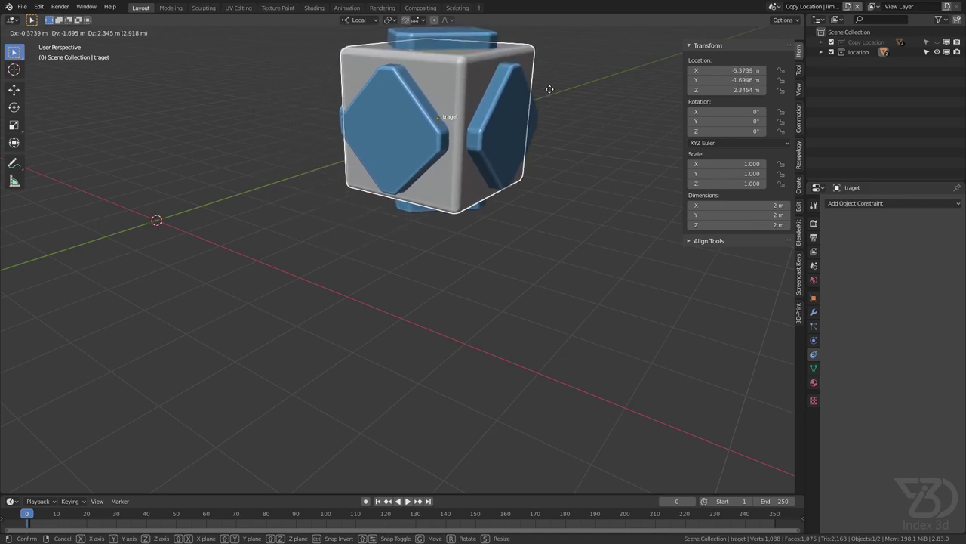
right_click(509, 132)
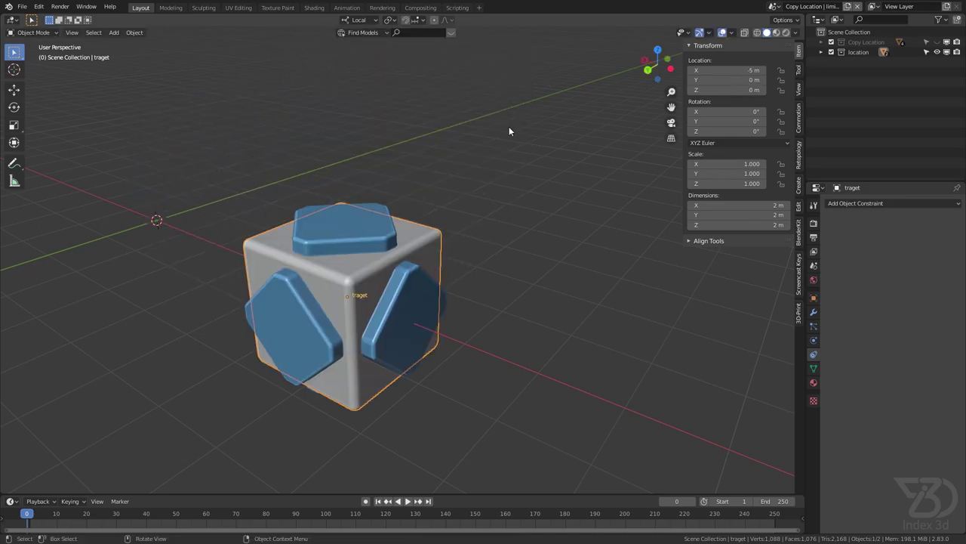
Turn off Y and Z in the owner's Copy Location constraint, leaving only X, and save the file
middle_drag(416, 215, 403, 190)
click(403, 189)
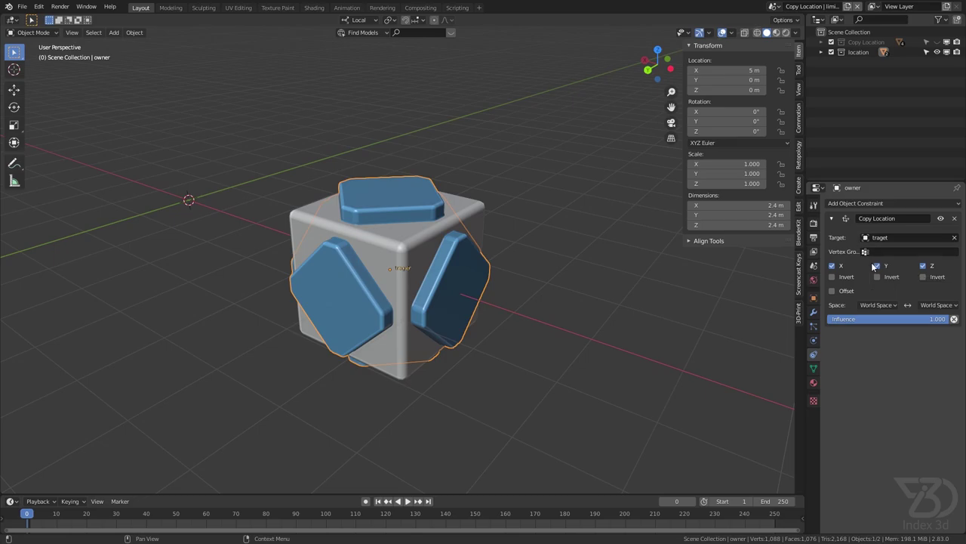
click(922, 266)
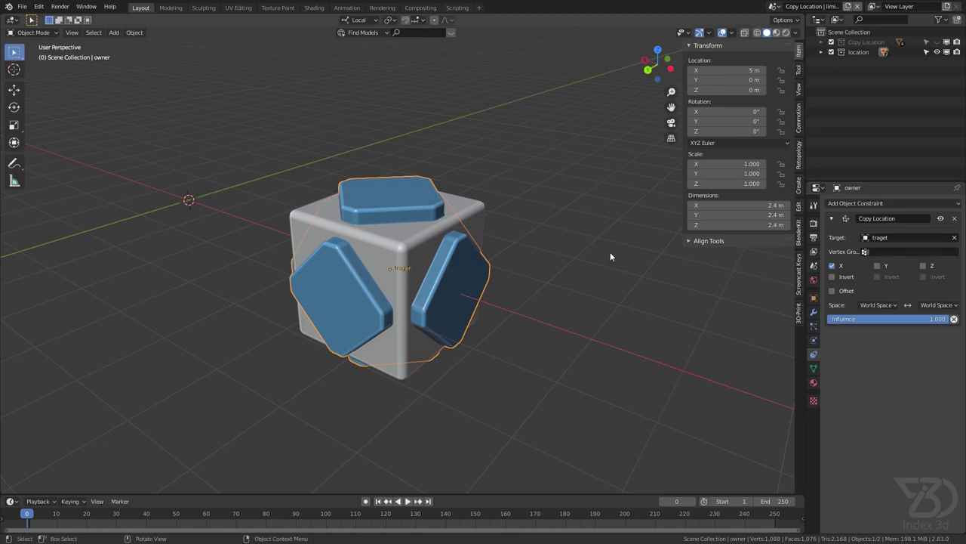
key(ctrl+s)
Move the traget cube about -5.88 m along local Y and 2.66 m along local Z, and save the file
middle_drag(512, 229, 417, 238)
click(423, 226)
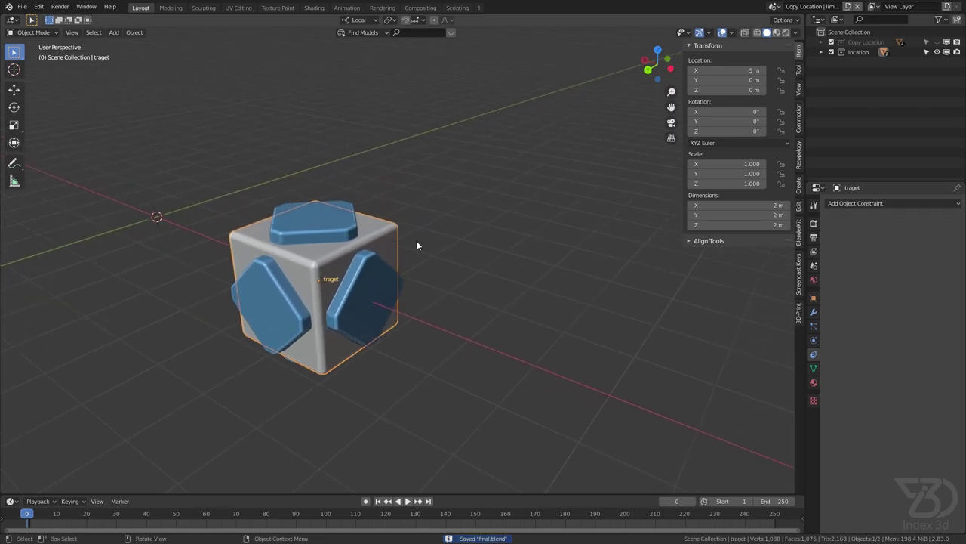
key(g)
key(y)
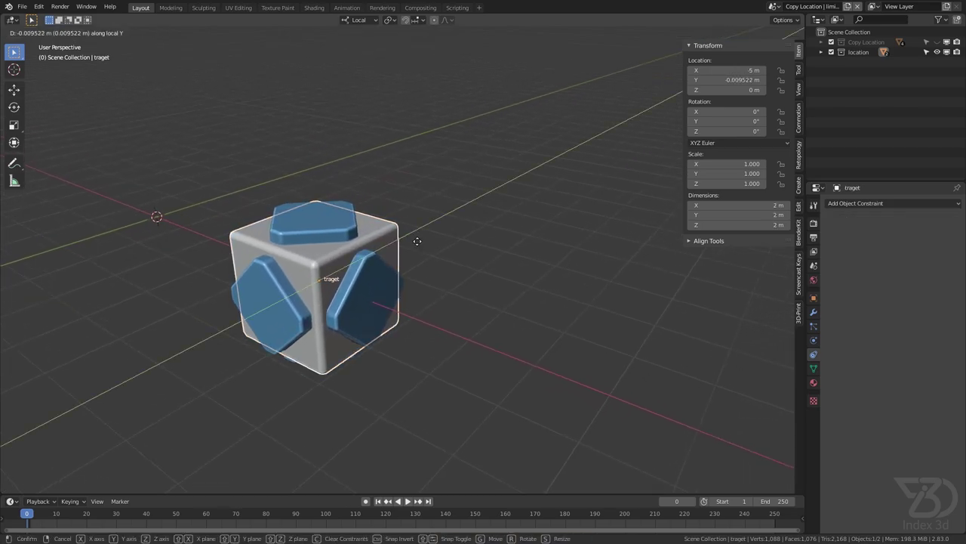
click(592, 178)
key(g)
key(z)
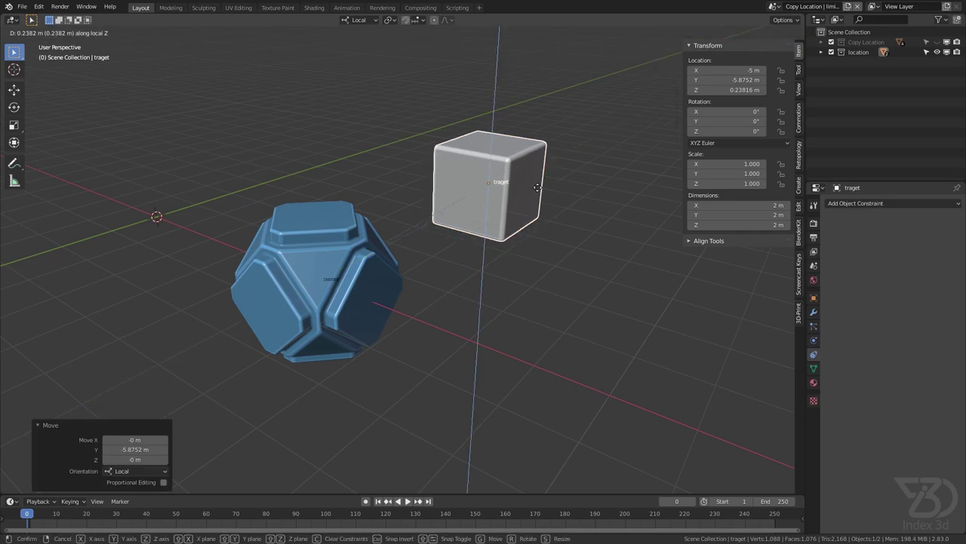
click(527, 98)
key(ctrl+s)
Move the traget cube about 6.46 m along its local X axis
middle_drag(482, 185, 462, 260)
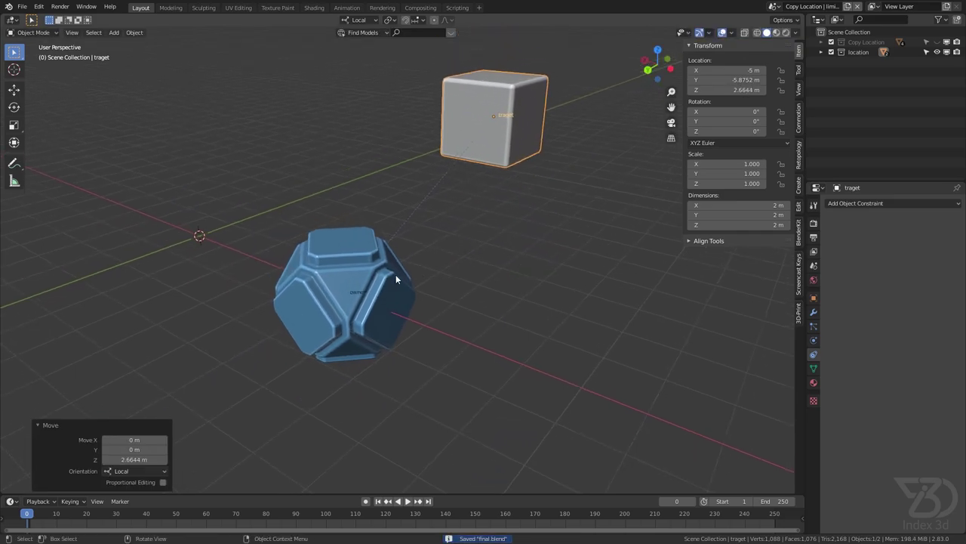
click(512, 139)
key(g)
key(x)
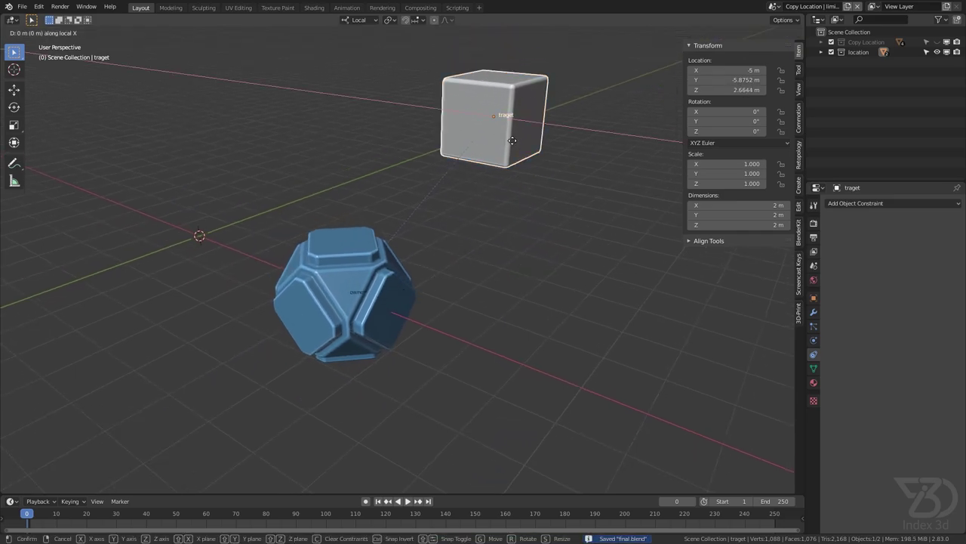
click(333, 141)
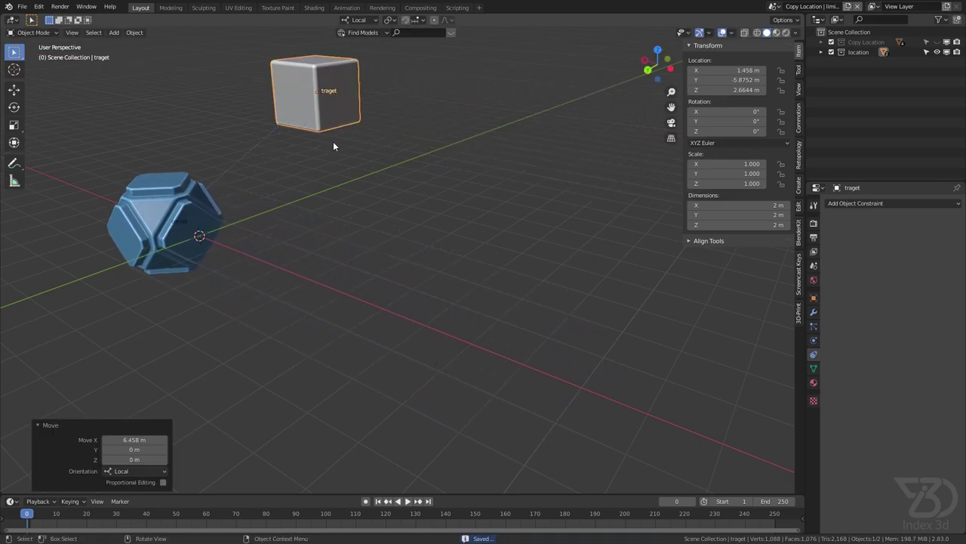
Switch the owner's Copy Location constraint to Y only and Z only, and return it to X only
click(177, 223)
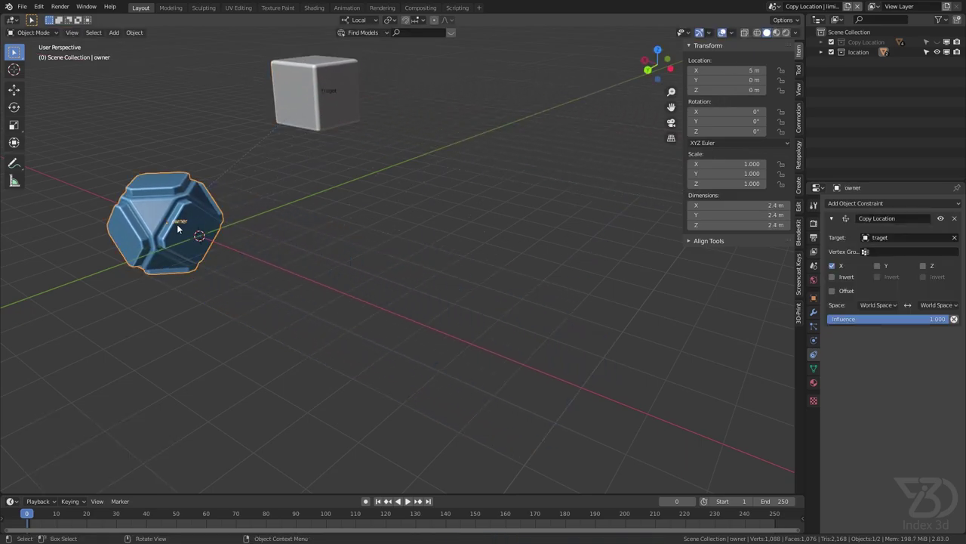
click(834, 265)
click(877, 266)
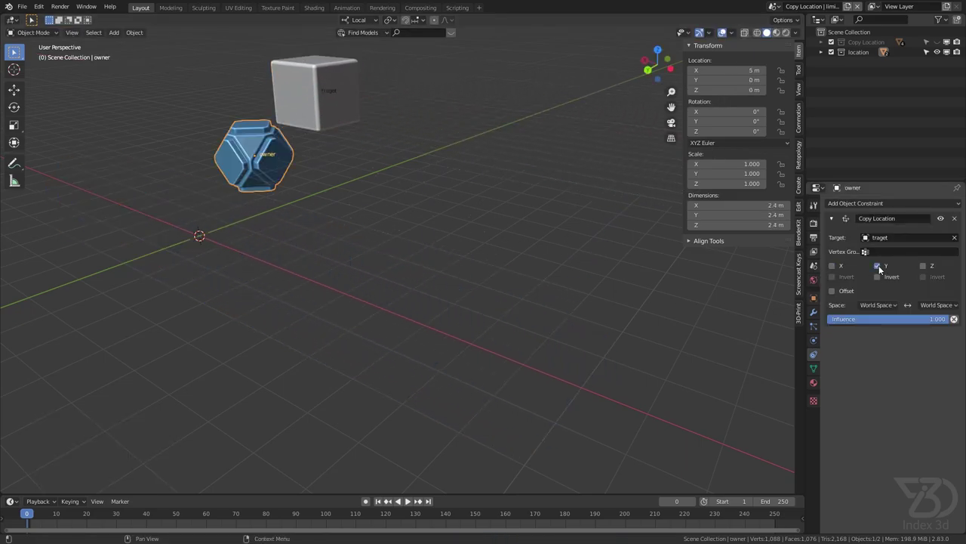
click(877, 266)
click(922, 266)
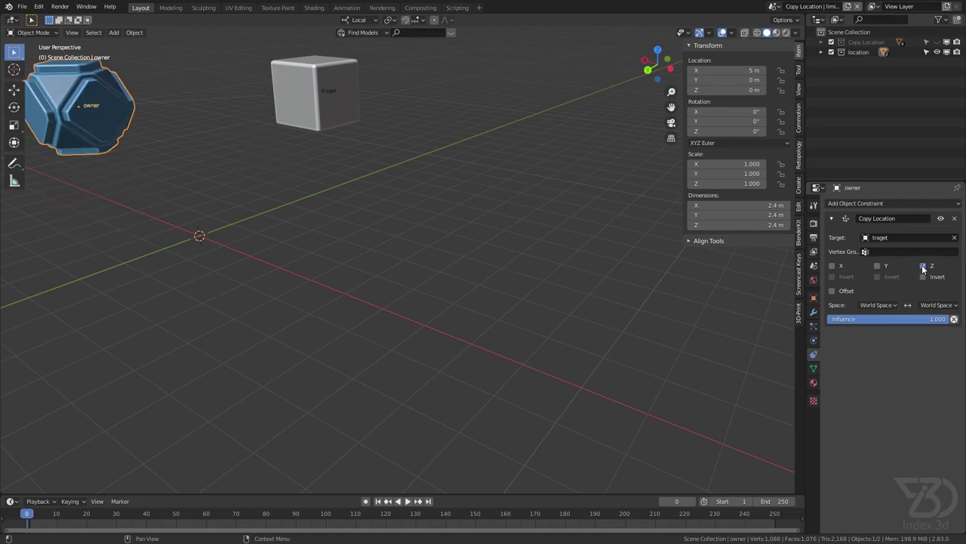
click(922, 266)
middle_drag(422, 241, 483, 264)
key(ctrl+s)
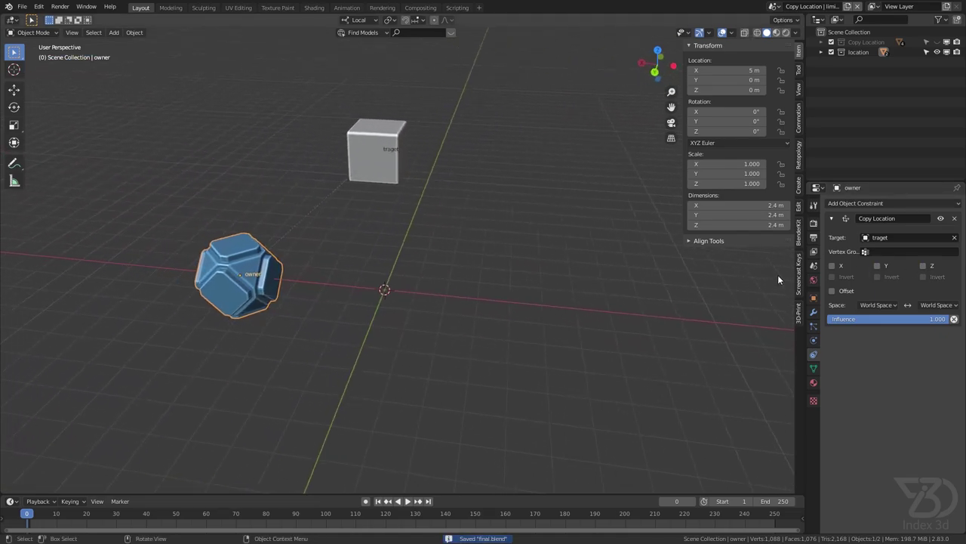
click(832, 266)
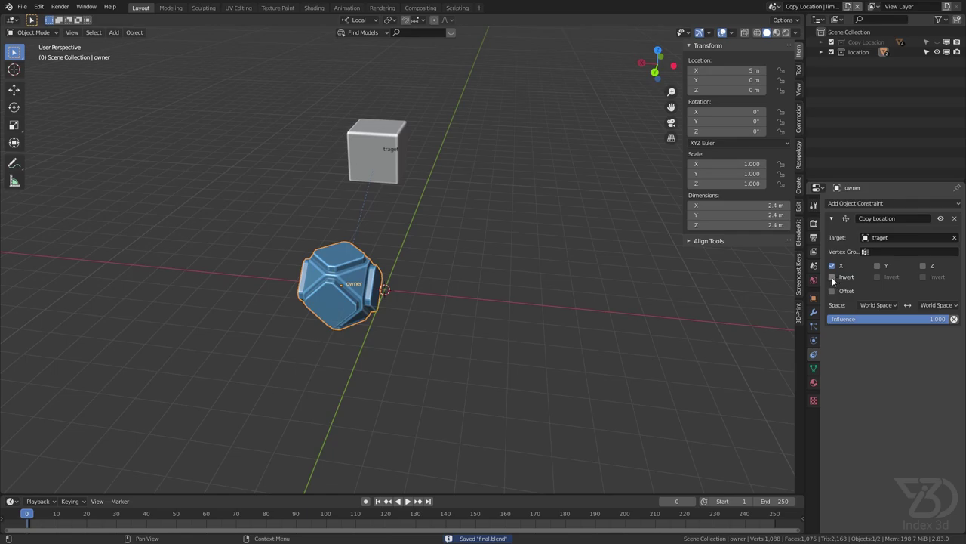
Reset the traget cube's X, Y and Z location to 0 and save the file
click(399, 165)
key(alt)
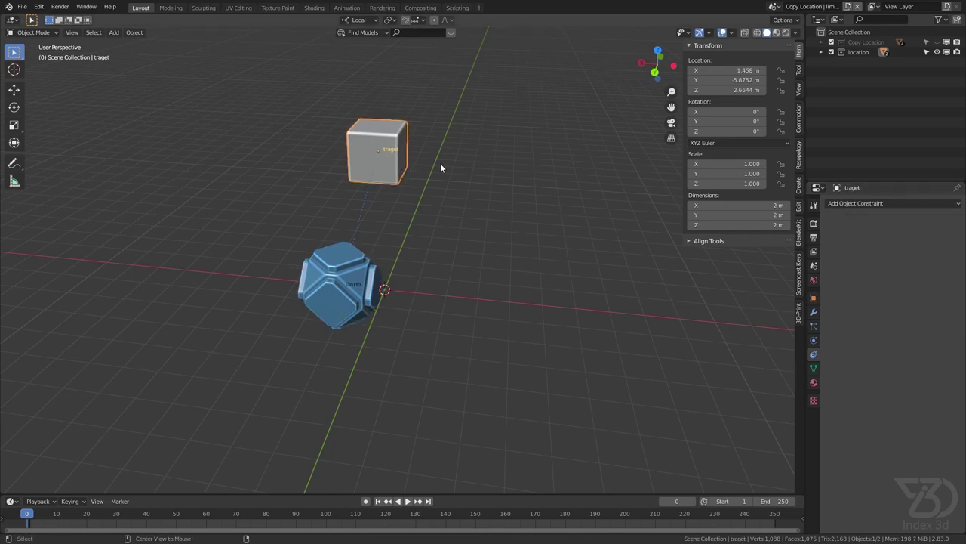
drag(744, 70, 745, 90)
text(0)
key(Return)
key(ctrl+s)
Enable Invert for the X axis in the owner's Copy Location constraint
scroll(329, 259, up, 4)
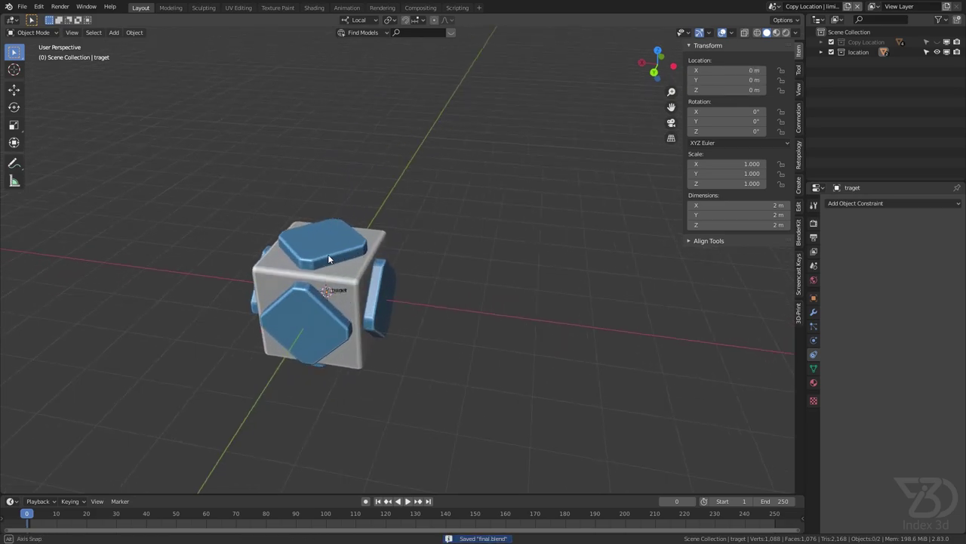
middle_drag(328, 259, 343, 244)
click(357, 247)
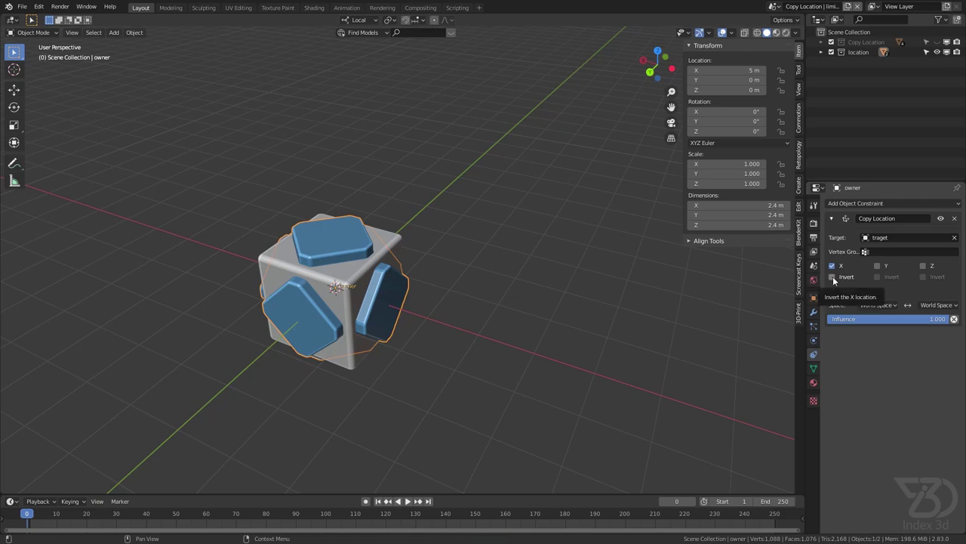
click(832, 277)
Move the traget cube about -2.31 m along its local X axis
click(395, 249)
scroll(418, 268, down, 3)
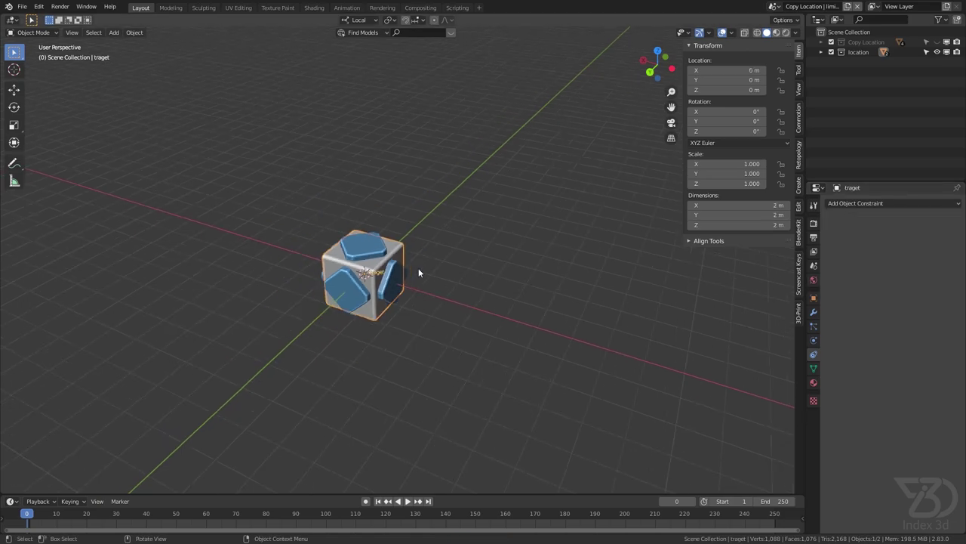
shift+middle_drag(418, 268, 331, 237)
key(g)
key(x)
key(x)
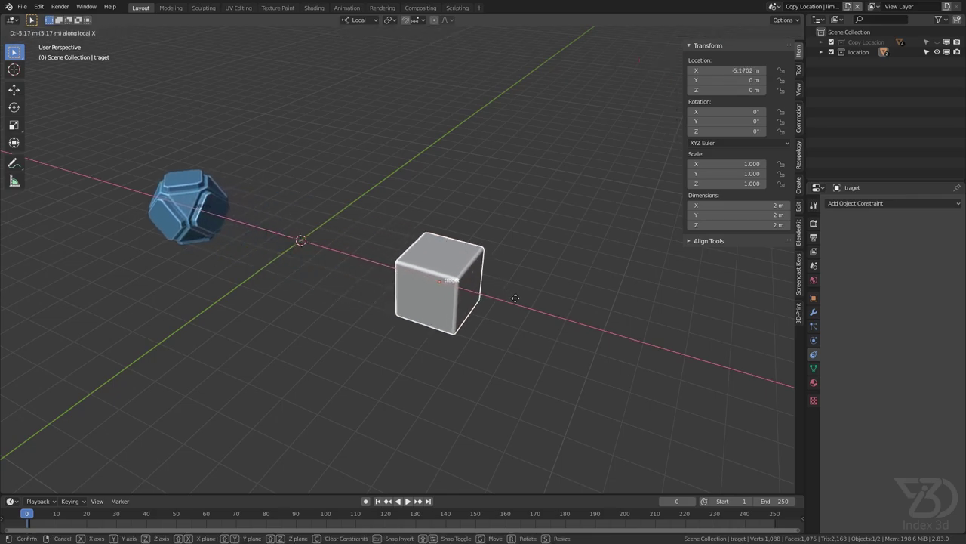
click(424, 281)
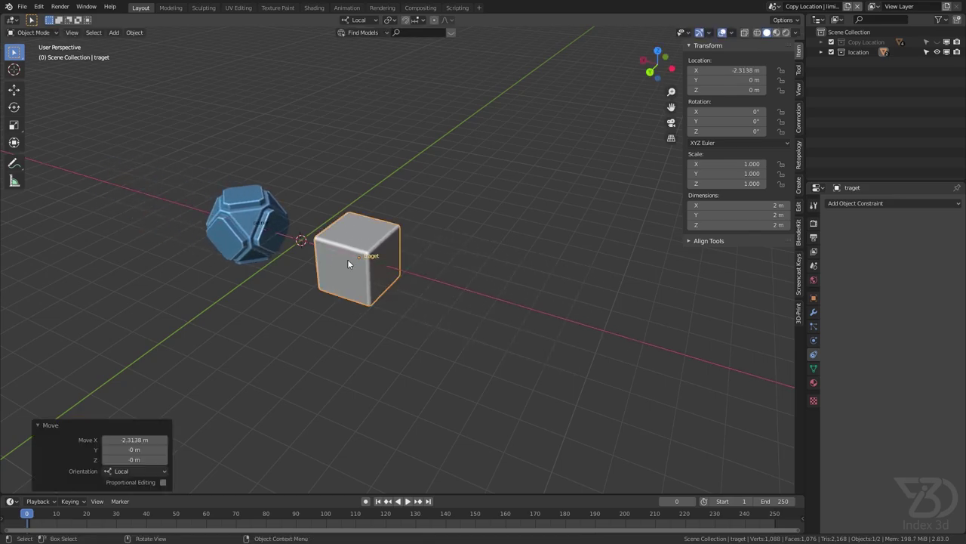
Enable X, Y and Z with Invert on all three axes in the owner's Copy Location constraint, and save after test-moving the traget cube
click(253, 216)
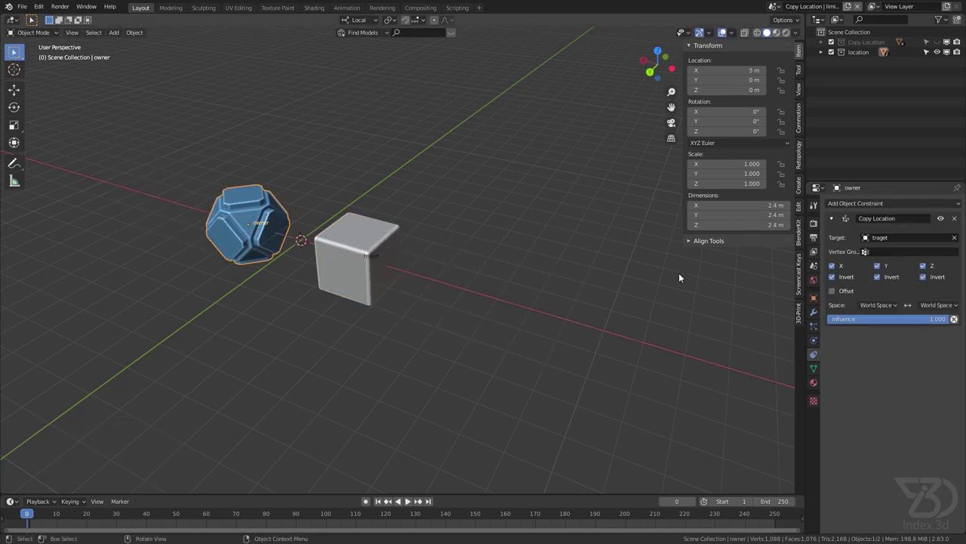
click(385, 252)
scroll(415, 255, down, 5)
key(g)
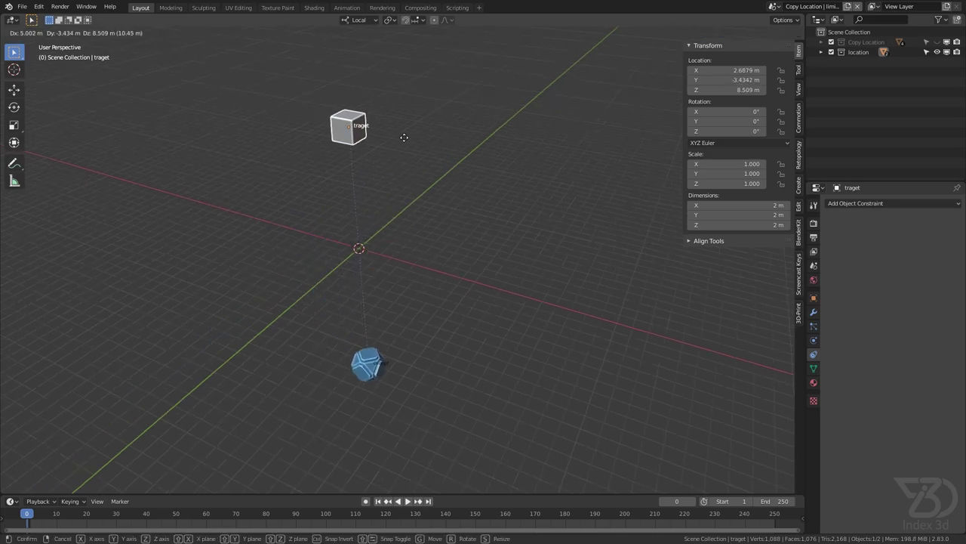
right_click(456, 261)
key(ctrl+s)
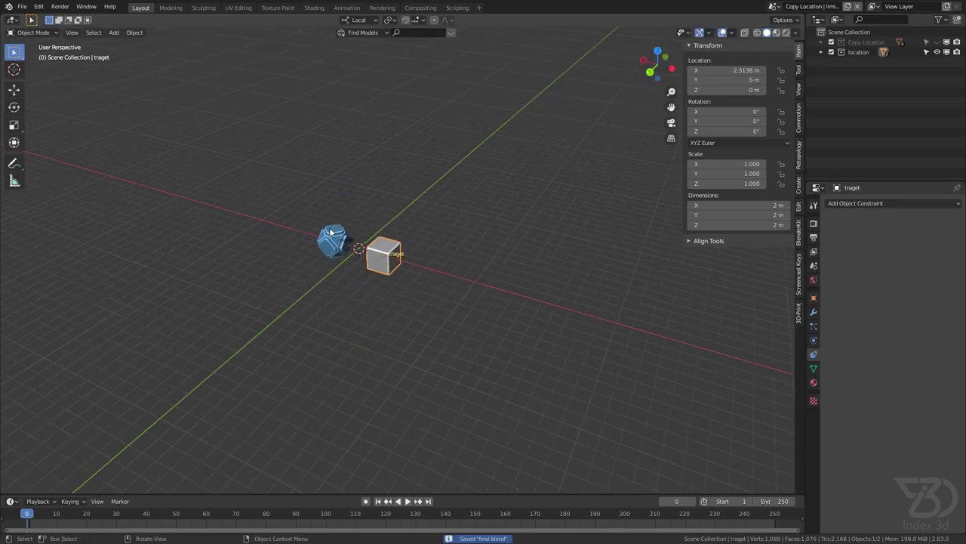
Disable Invert for the X, Y and Z axes in the owner's Copy Location constraint
scroll(377, 249, up, 3)
click(338, 239)
click(832, 276)
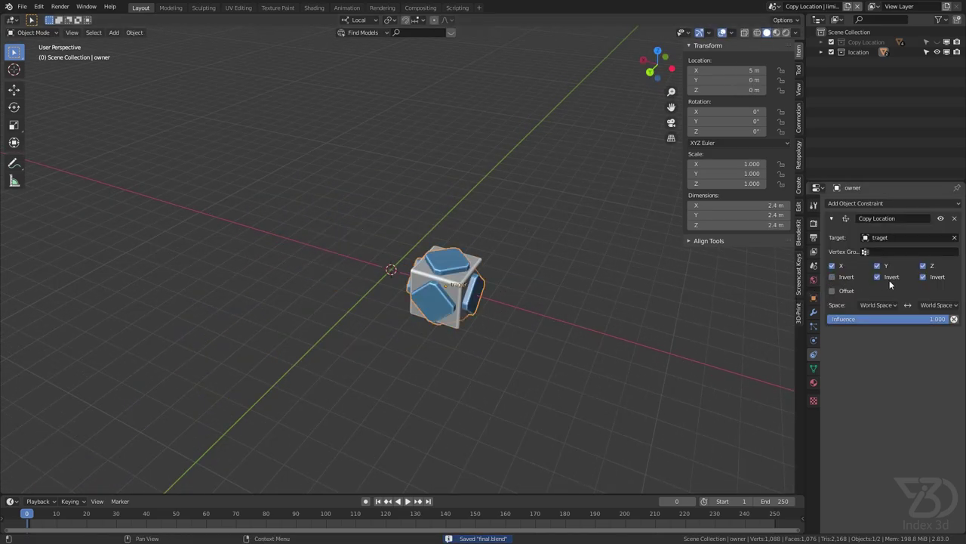
shift+middle_drag(659, 271, 565, 257)
click(923, 277)
scroll(405, 249, up, 5)
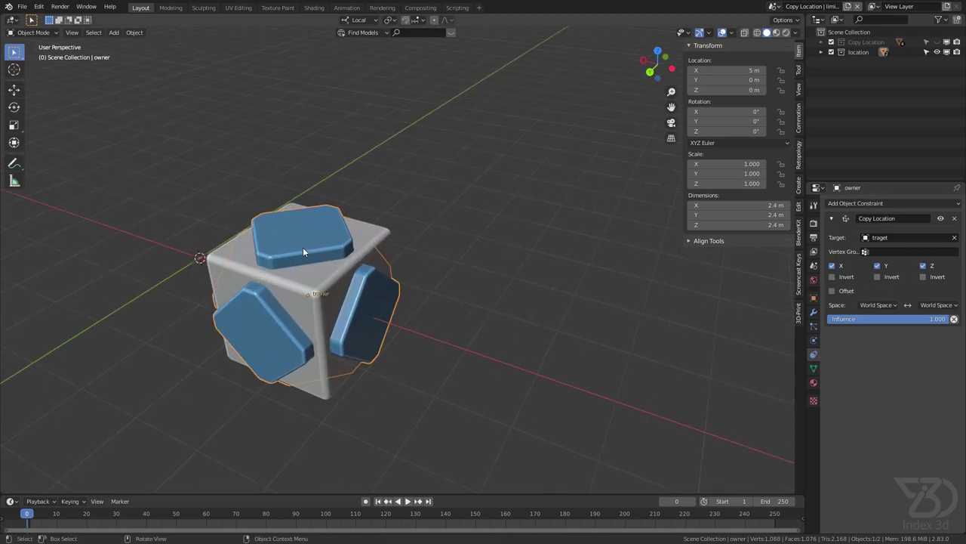
Try moving the owner and the traget cube freely, cancelling each move
key(g)
right_click(346, 115)
click(373, 246)
key(g)
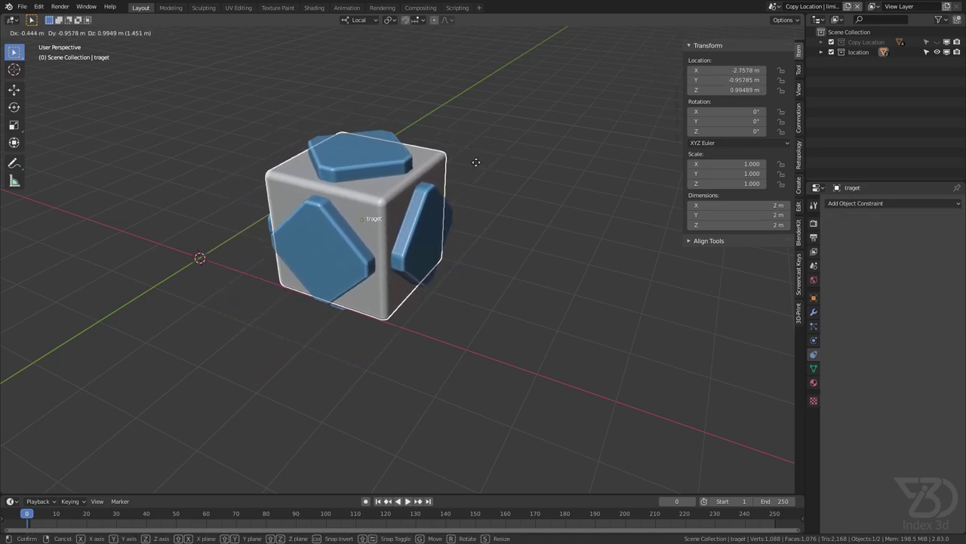
right_click(435, 176)
Move the owner about 3.04 m in X, 0.12 m in Y and 2.12 m in Z, and enable Offset in its Copy Location constraint
click(376, 250)
key(g)
click(246, 131)
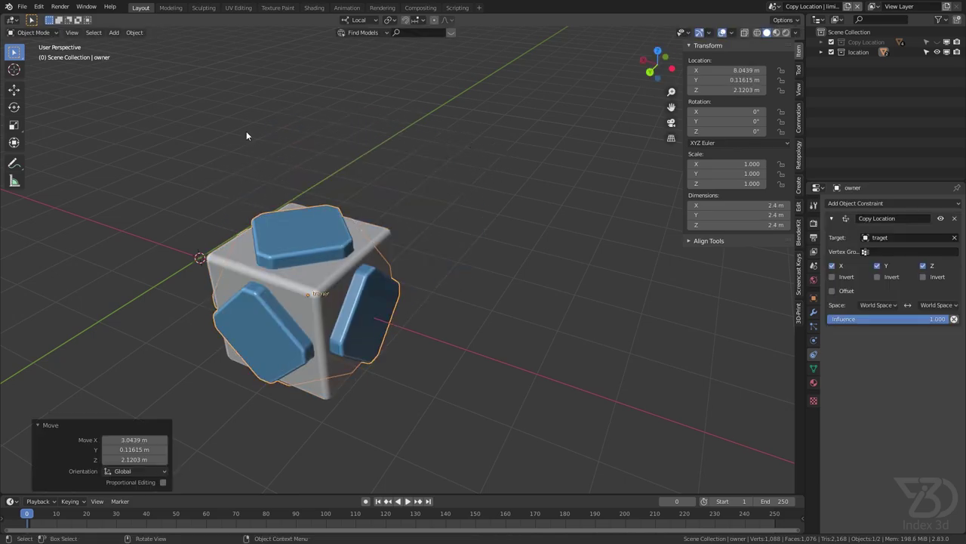
click(834, 290)
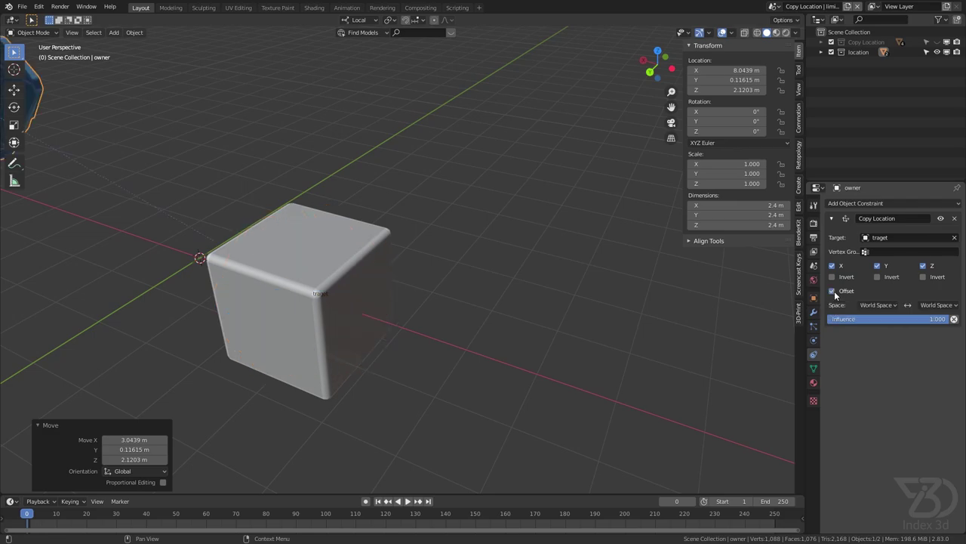
Move the offset owner freely by about -1.71 m in X, 2.32 m in Y and -3.39 m in Z
scroll(313, 222, down, 4)
middle_drag(209, 173, 315, 232)
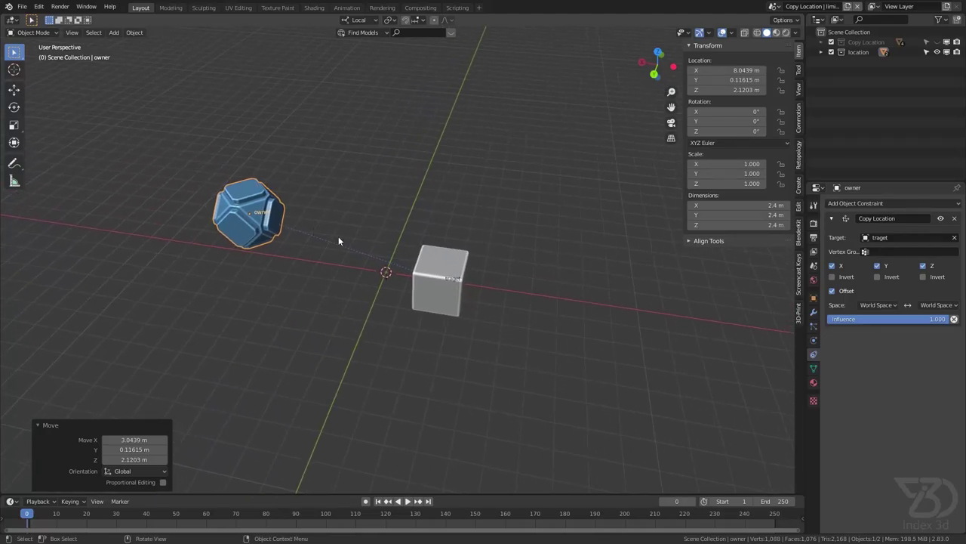
key(g)
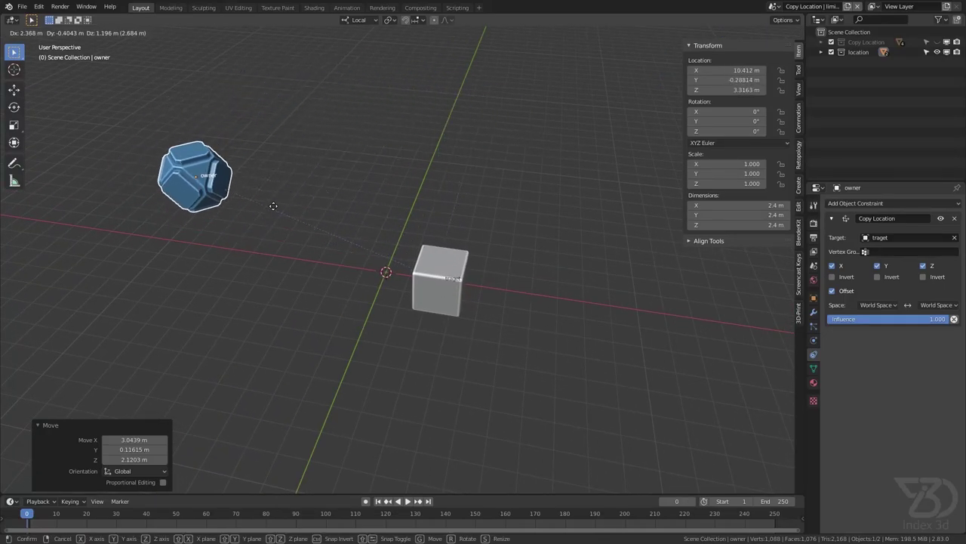
click(352, 334)
middle_drag(466, 302, 393, 283)
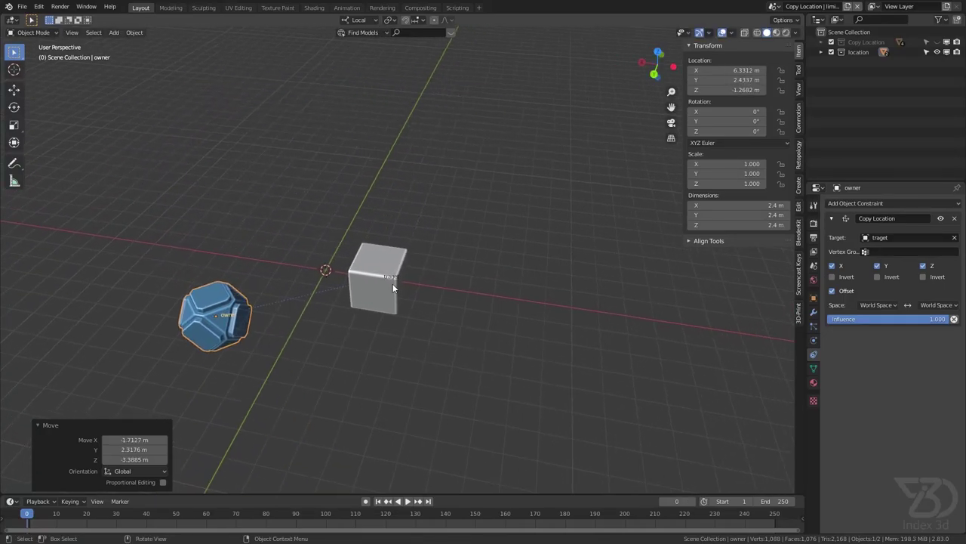
Try moving the traget cube freely with the owner's Offset enabled, and return it to its starting place
click(396, 287)
key(g)
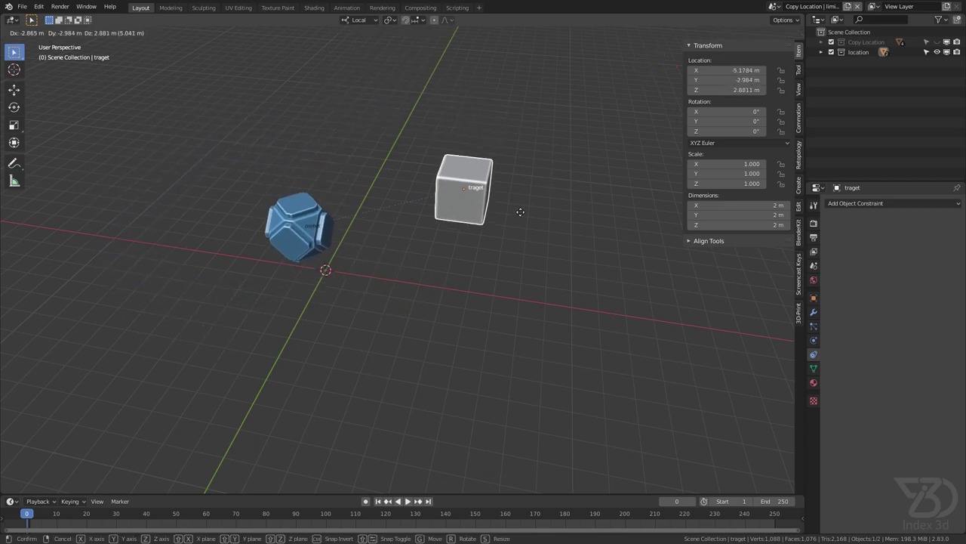
click(434, 301)
Examine the space options of the owner's Copy Location constraint, leaving World Space selected
click(215, 316)
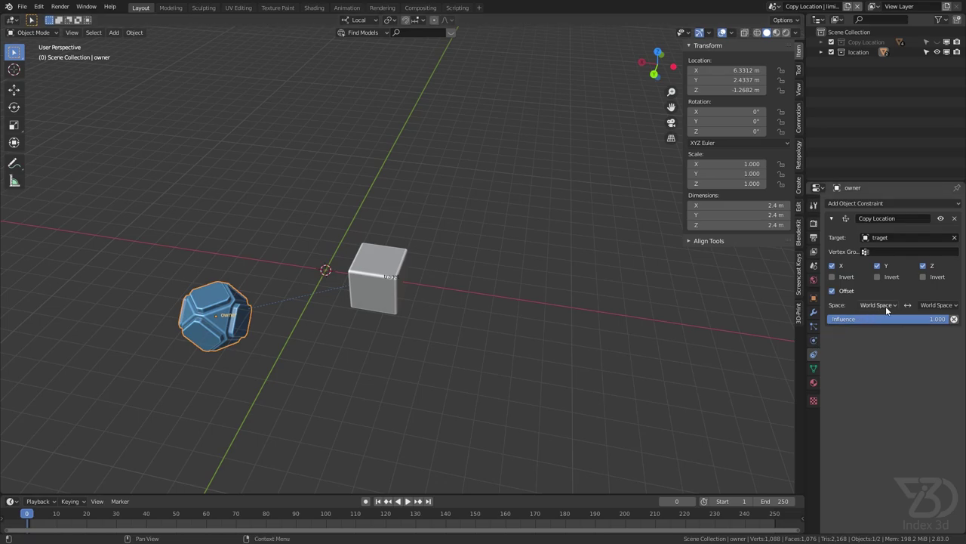
click(883, 304)
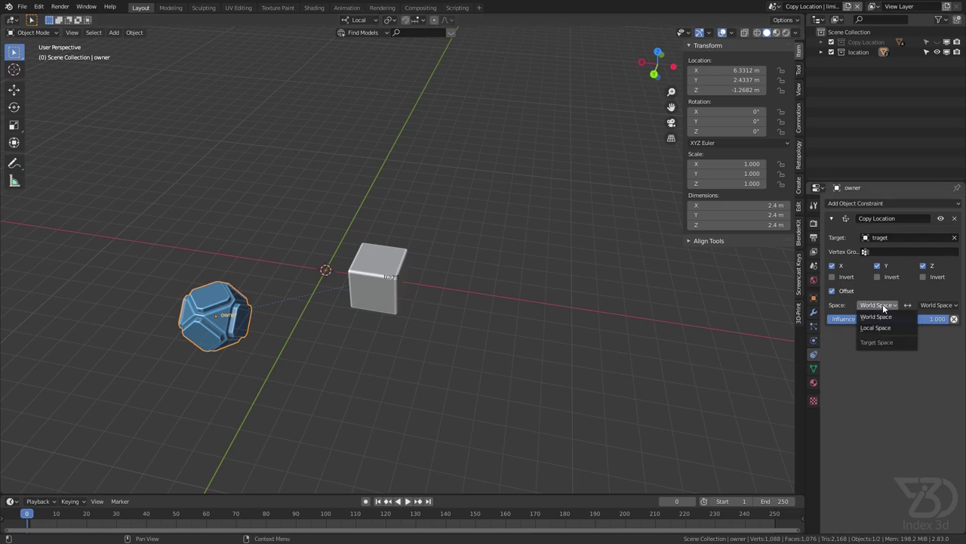
click(917, 304)
click(887, 306)
click(890, 307)
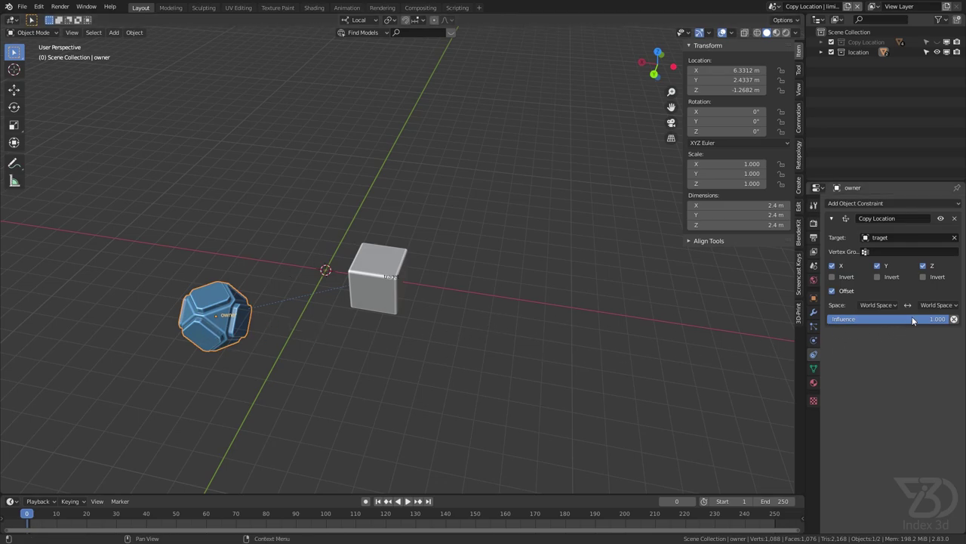
Disable Offset in the owner's Copy Location constraint and try out its Influence, returning it to 1.000
mouse_move(936, 318)
mouse_down()
mouse_move(828, 318)
mouse_move(949, 319)
mouse_up()
click(833, 291)
mouse_move(939, 326)
mouse_down()
mouse_move(829, 318)
mouse_move(950, 318)
mouse_up()
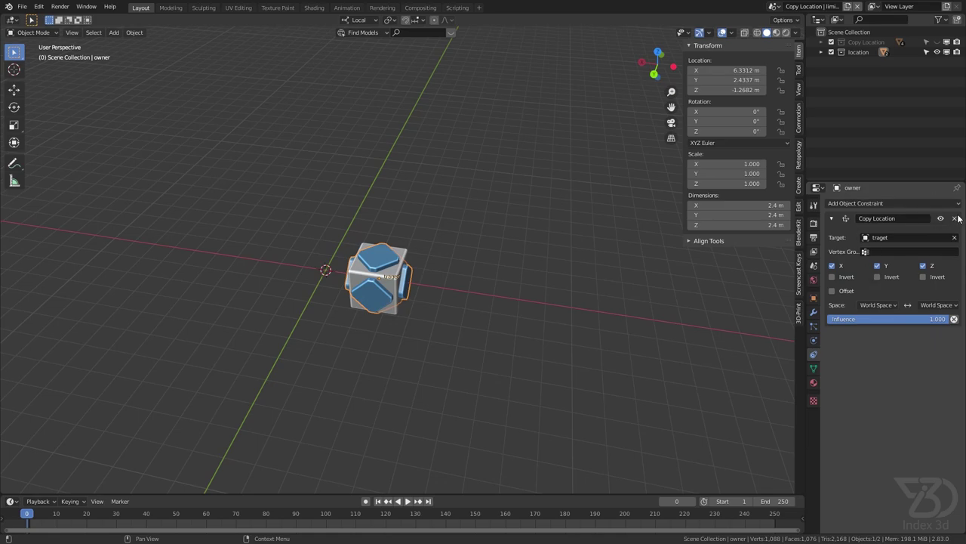
Hide the location collection, show the Copy Location collection with the window model, and save the file
click(937, 52)
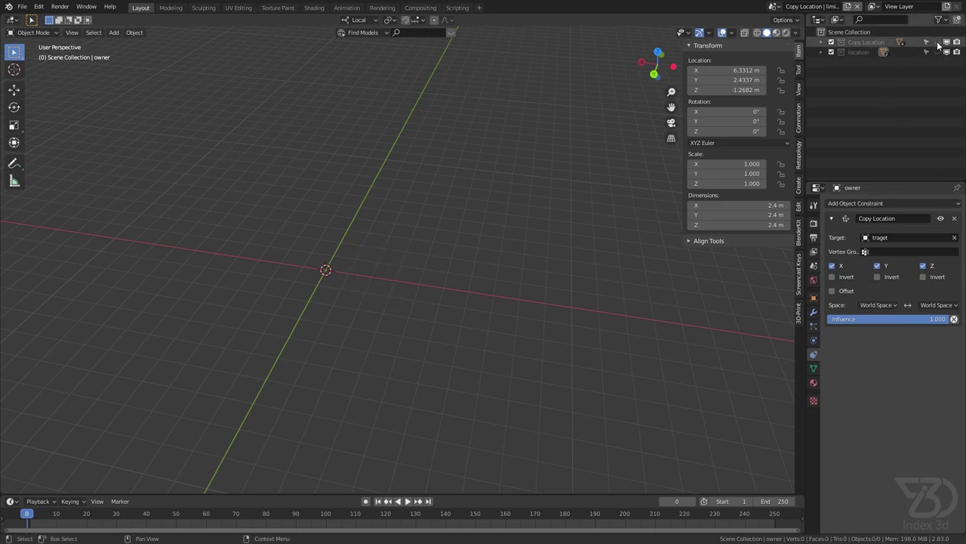
click(937, 42)
key(ctrl+s)
middle_drag(363, 237, 372, 214)
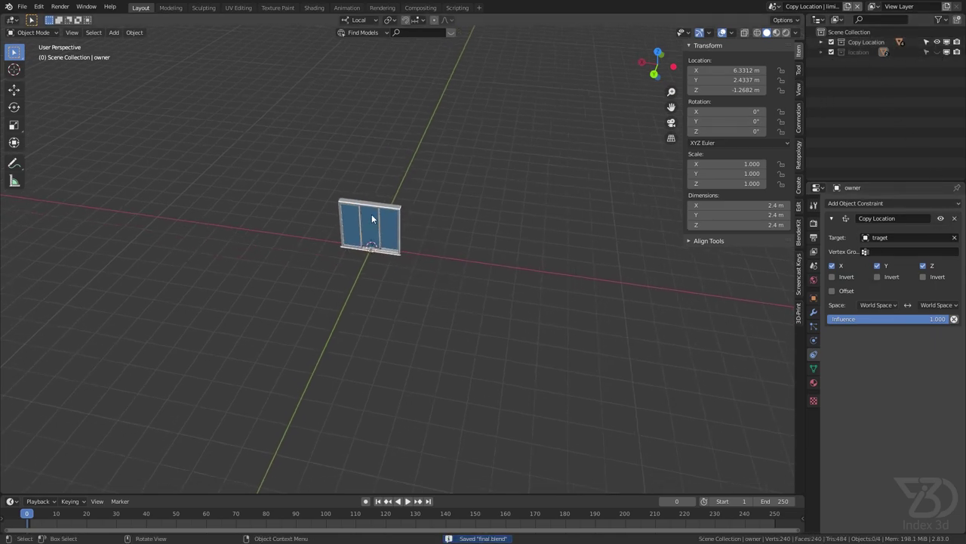
scroll(371, 213, up, 8)
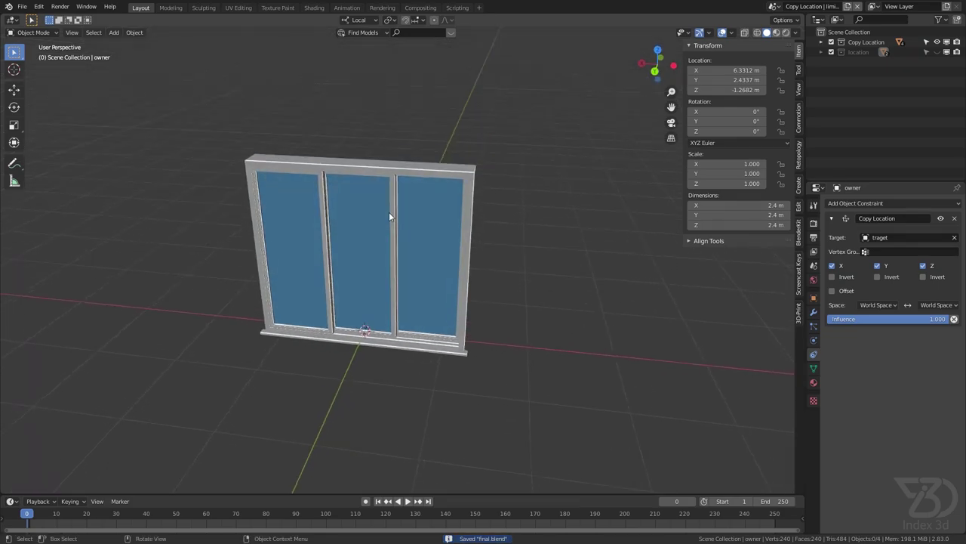
Add a Copy Location constraint to the middle window panel, with the neighbouring Window Panel as its target
click(376, 200)
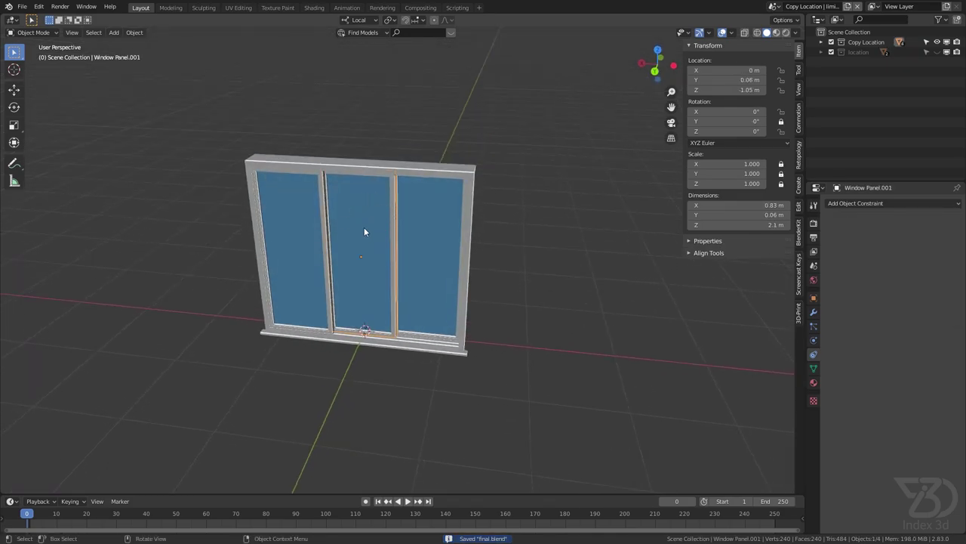
click(859, 203)
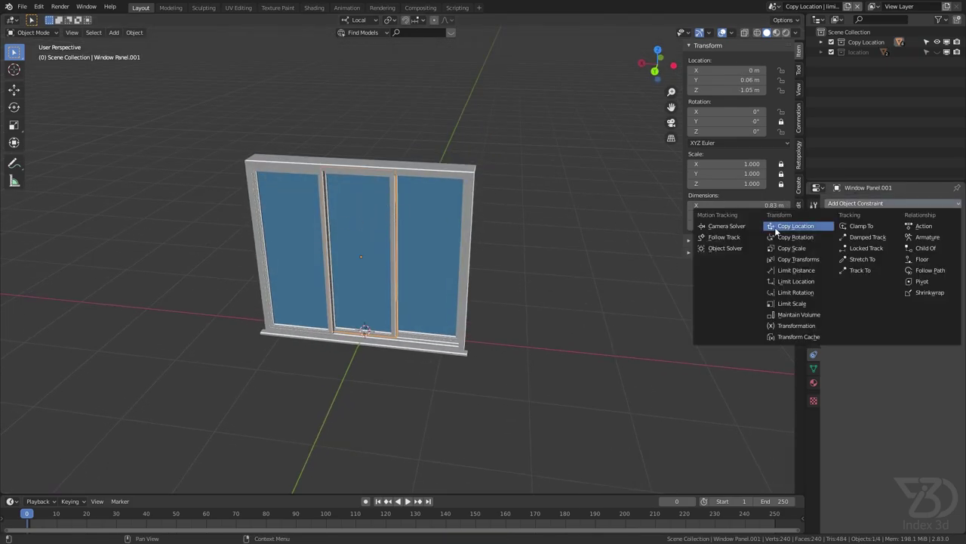
click(813, 231)
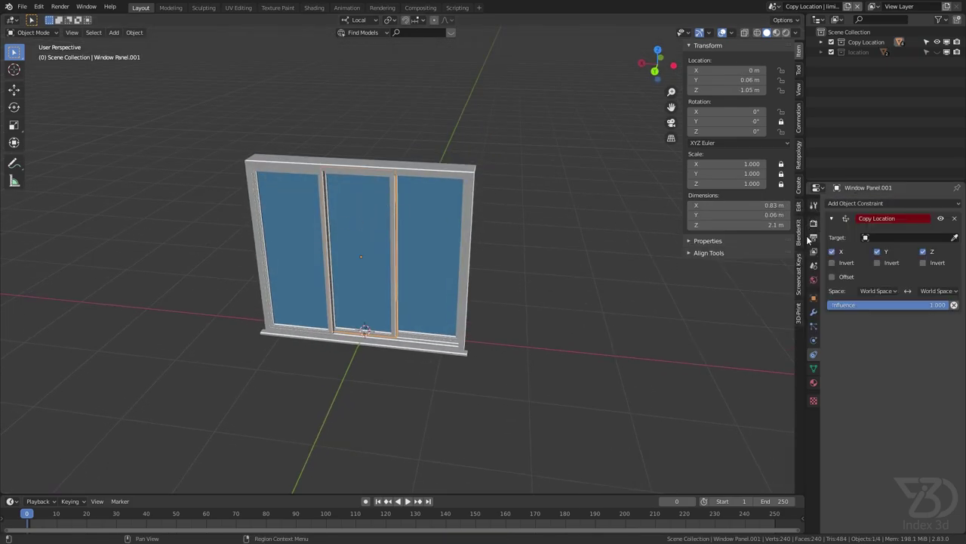
click(955, 238)
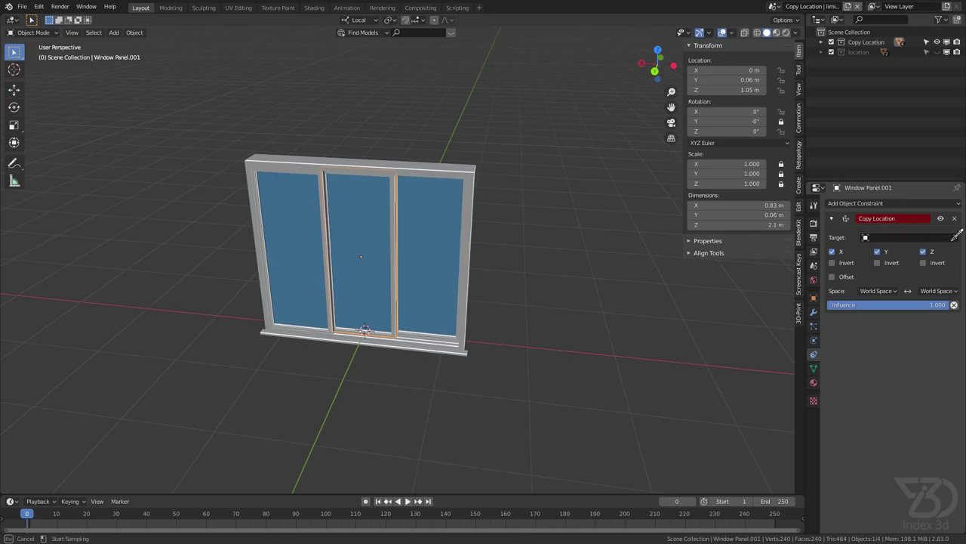
click(417, 216)
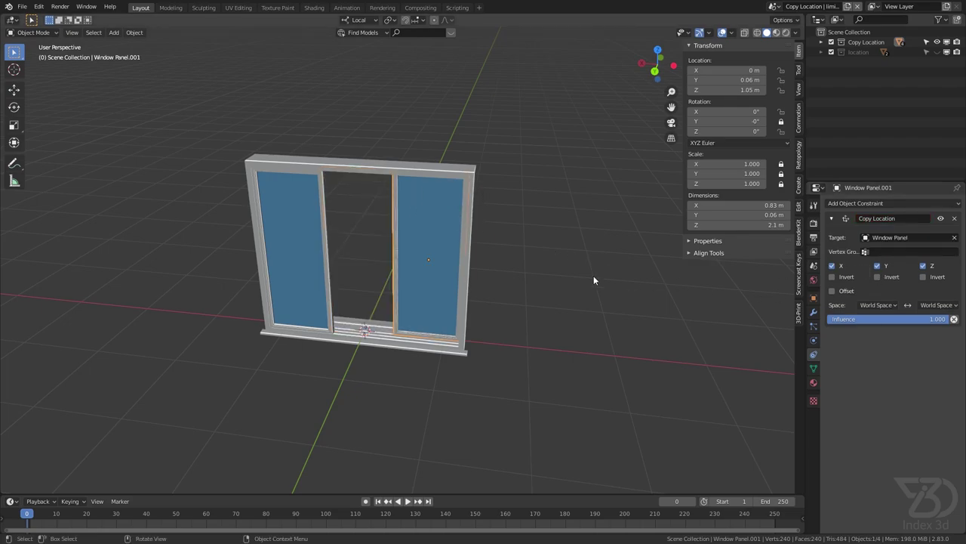
Disable the Y and Z axes in the middle panel's Copy Location constraint so it copies only X
scroll(593, 275, up, 5)
middle_drag(593, 276, 428, 327)
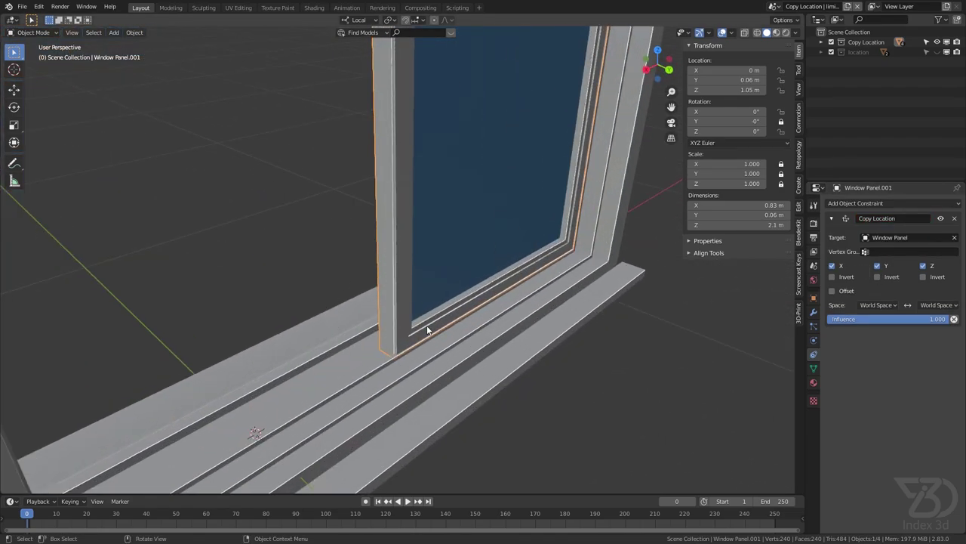
shift+middle_drag(405, 226, 427, 197)
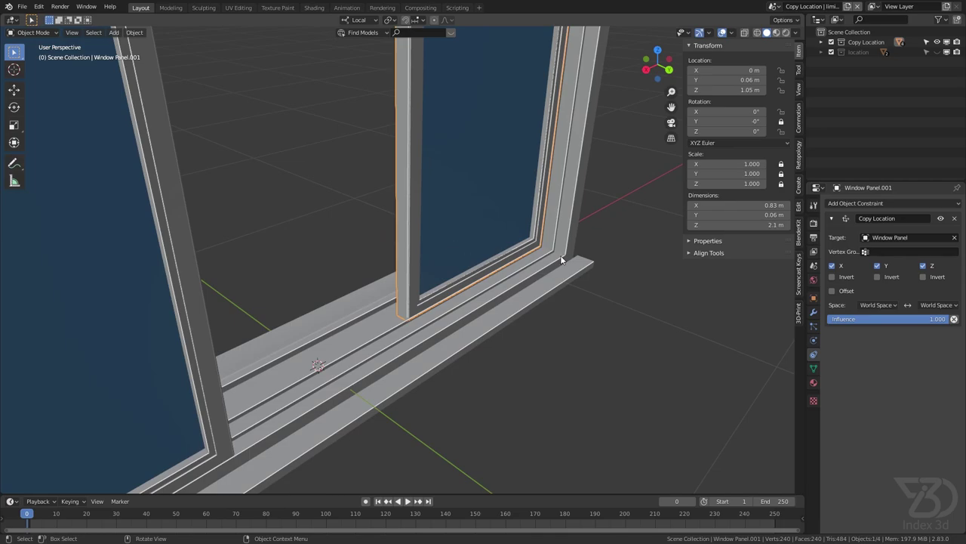
click(878, 265)
click(923, 266)
scroll(490, 253, down, 5)
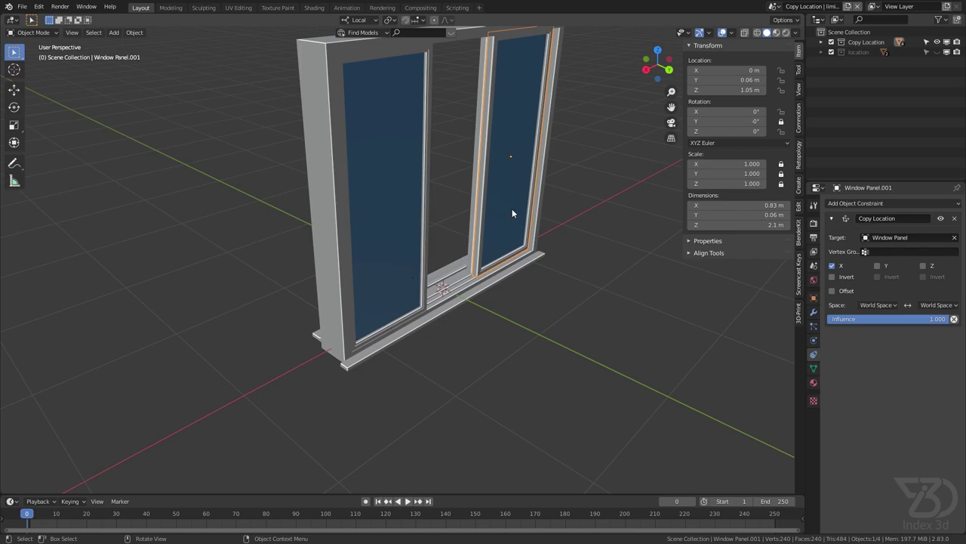
Switch the panel constraint's Y axis on and back off to compare the panel's track position, and save the file
scroll(488, 210, up, 5)
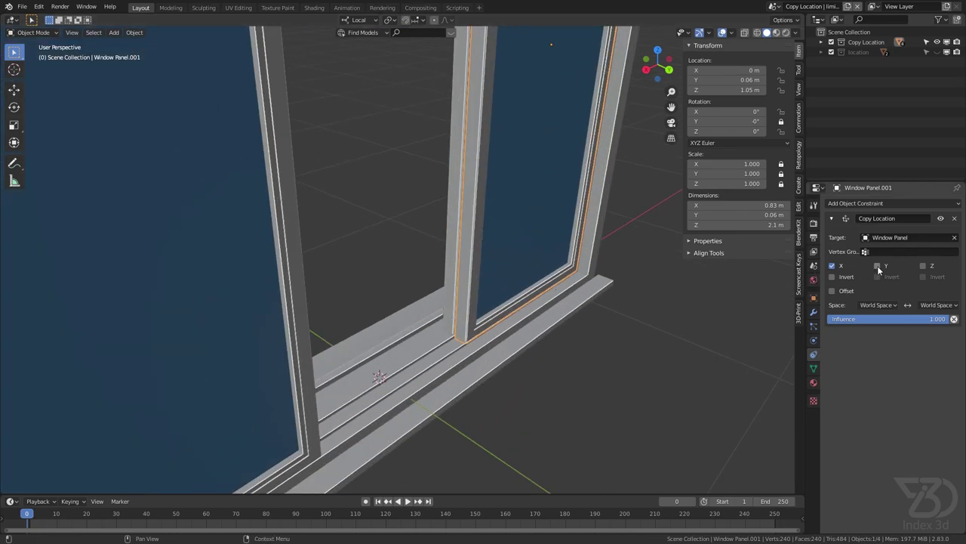
click(878, 266)
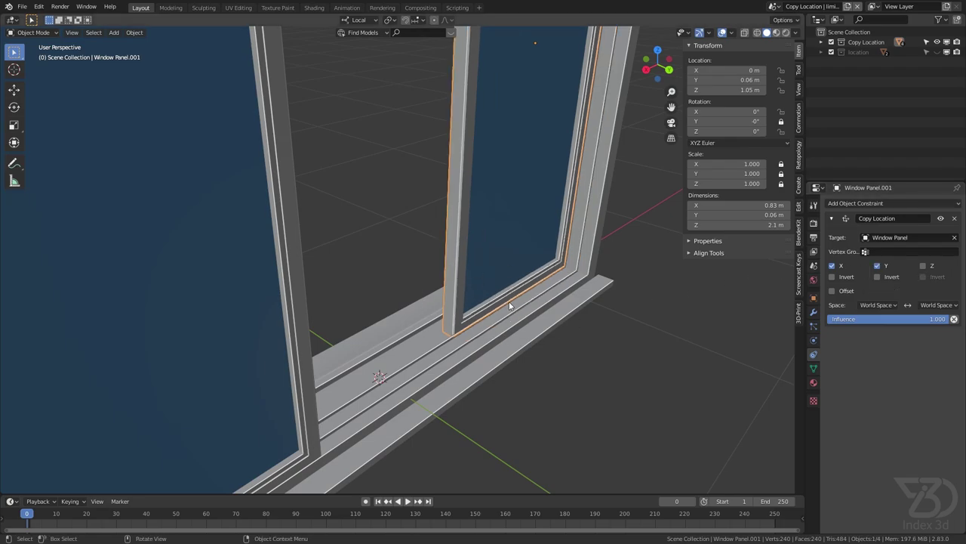
scroll(519, 353, up, 2)
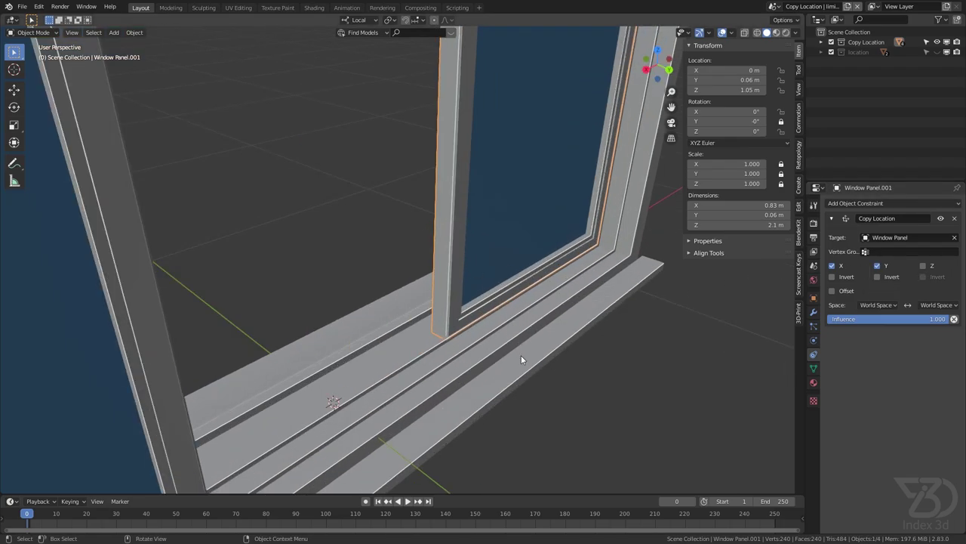
click(878, 266)
scroll(472, 350, down, 3)
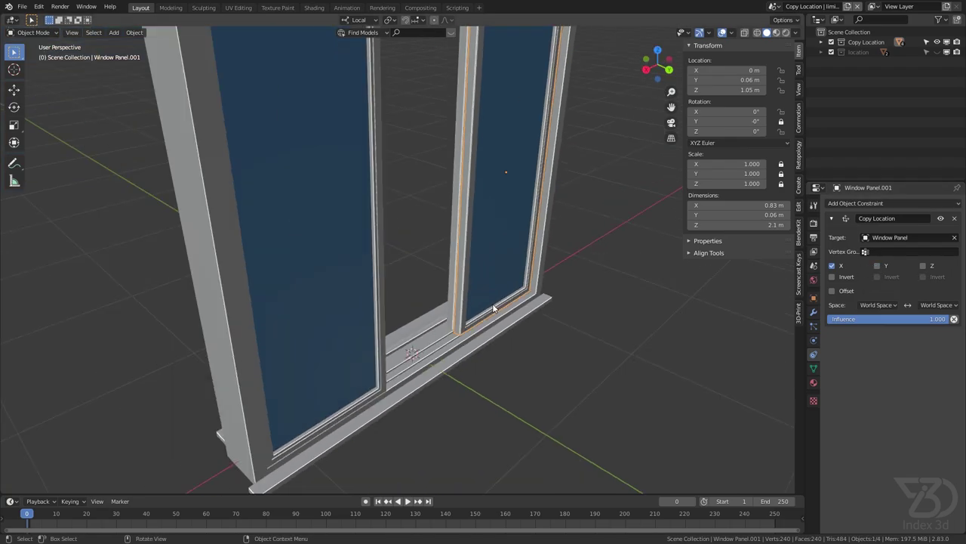
key(ctrl+s)
ctrl+middle_drag(490, 266, 511, 289)
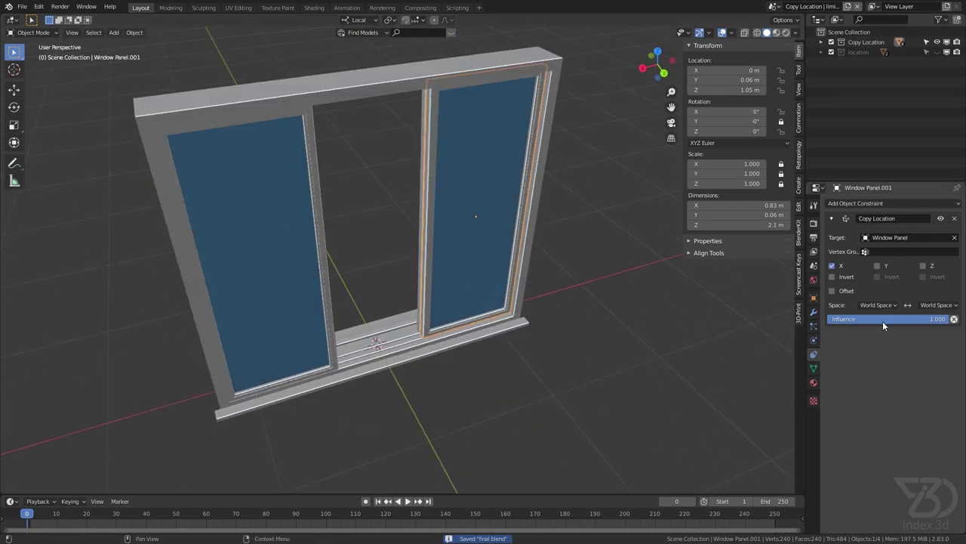
Set the Influence of the middle window panel's Copy Location constraint to 0.5
drag(942, 323, 915, 318)
click(915, 319)
text(0.5)
key(Return)
middle_drag(574, 249, 336, 139)
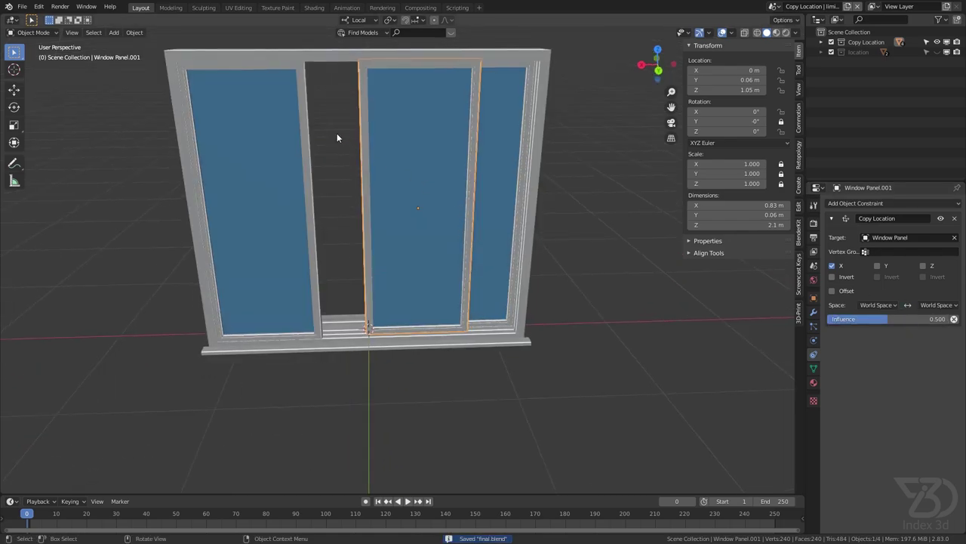
Add a second Copy Location constraint to the middle window panel, with Window Panel.002 as its target
click(447, 151)
middle_drag(462, 181, 422, 211)
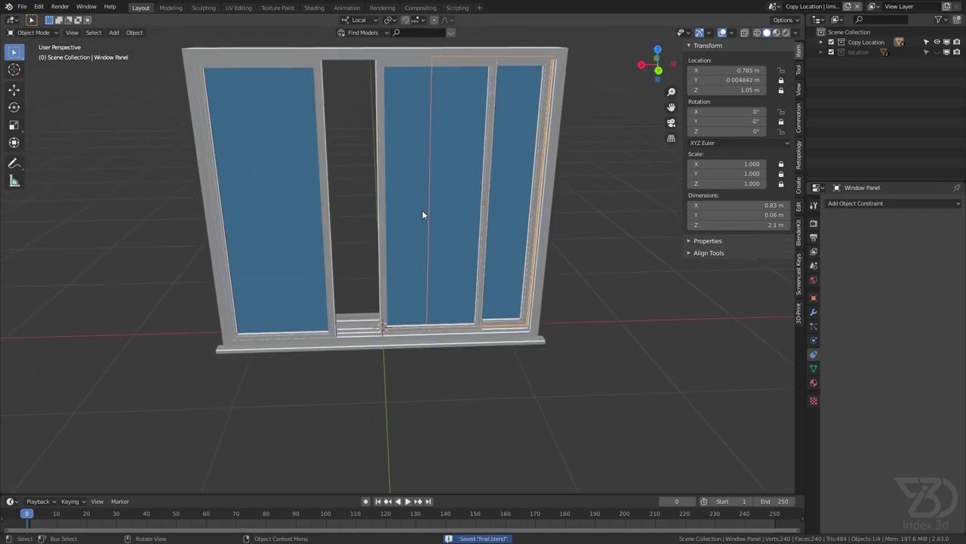
click(388, 67)
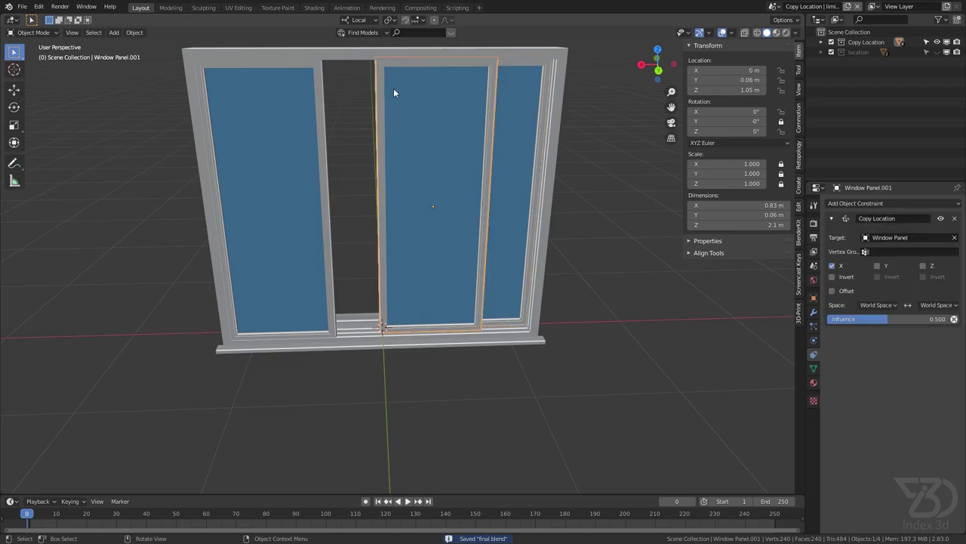
click(832, 219)
click(861, 203)
click(764, 224)
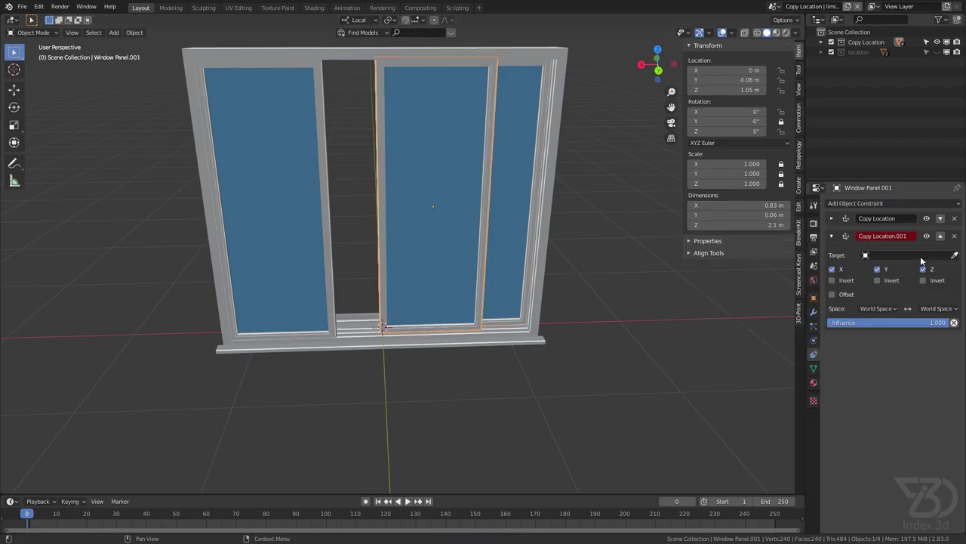
click(955, 256)
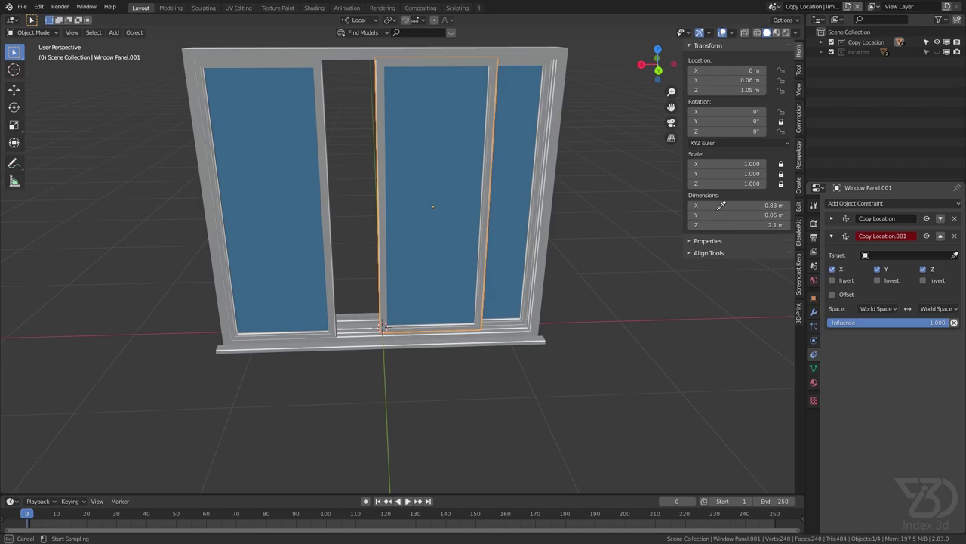
click(287, 133)
Limit the middle panel's second Copy Location constraint to X, set its Influence to 0.5, and save the file
click(877, 283)
click(922, 284)
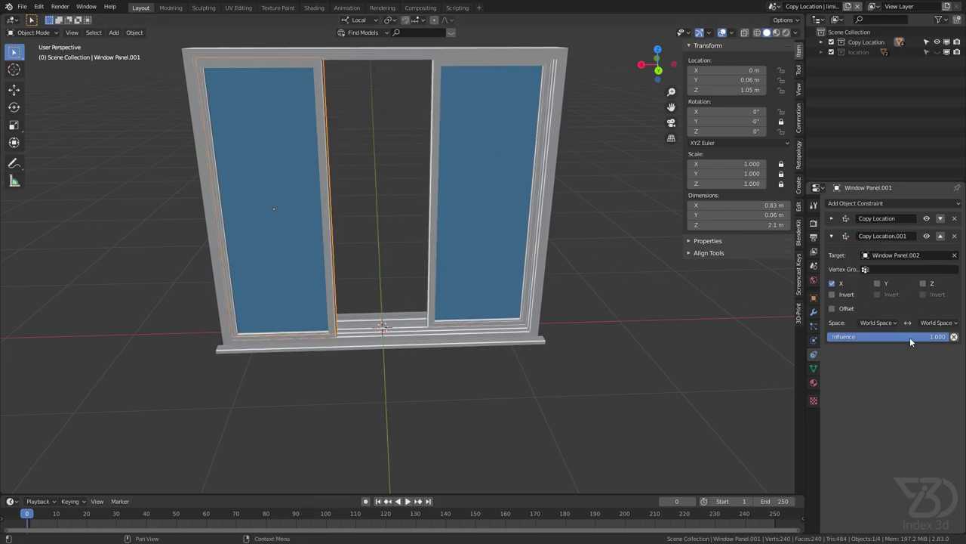
click(911, 336)
text(0.5)
key(Return)
key(ctrl+s)
middle_drag(483, 261, 382, 232)
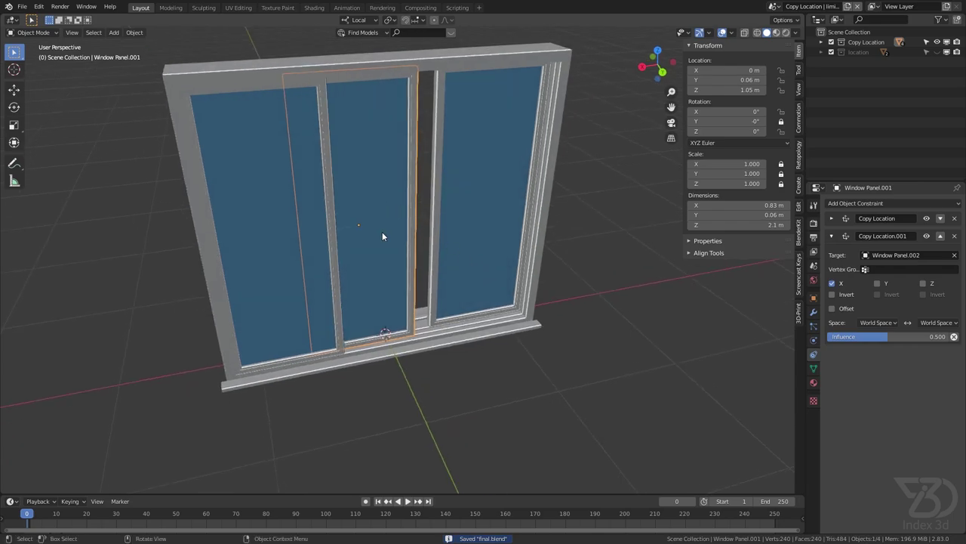
Enable Offset in the middle panel's second Copy Location constraint and save the file
click(833, 308)
middle_drag(604, 249, 449, 224)
key(ctrl+s)
Slide Window Panel along its local X axis to test how the middle panel follows, and cancel the move
click(449, 224)
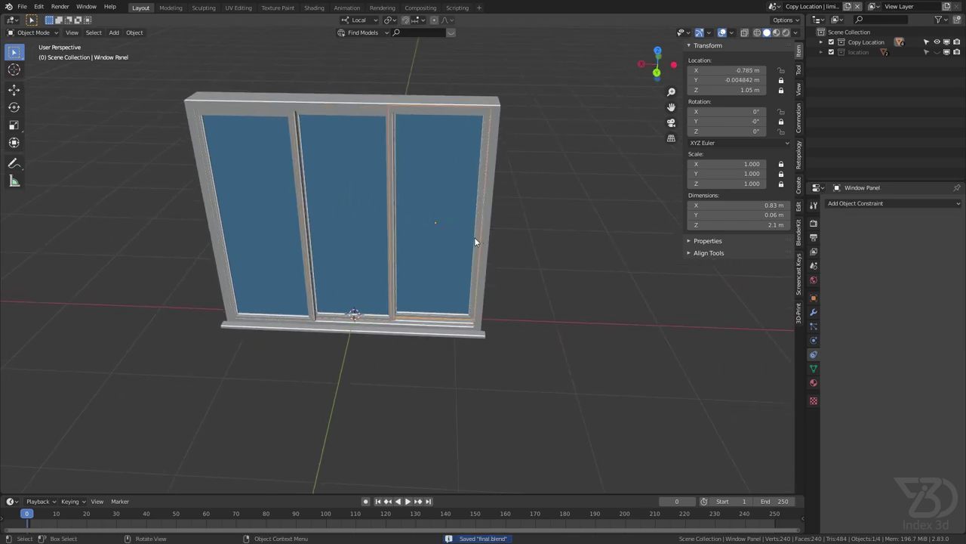
key(g)
key(x)
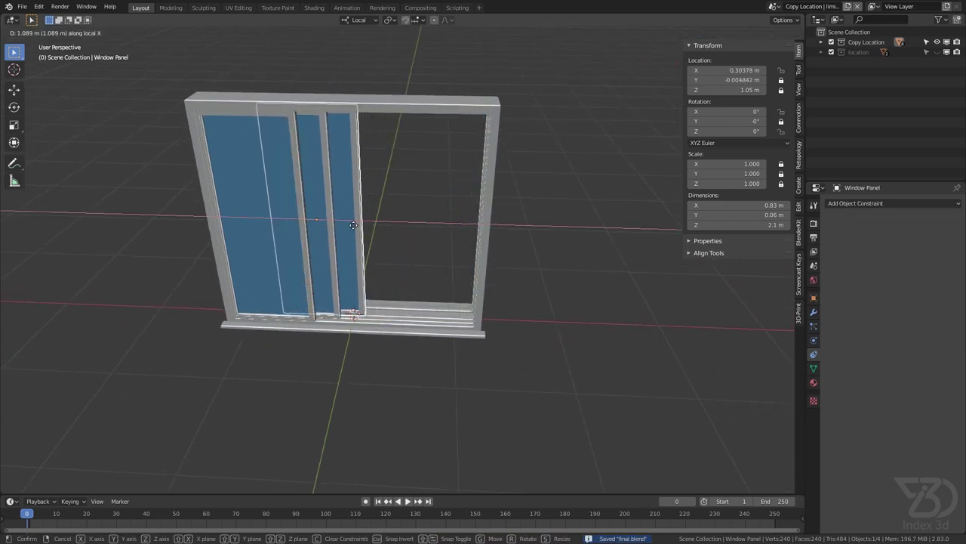
right_click(302, 225)
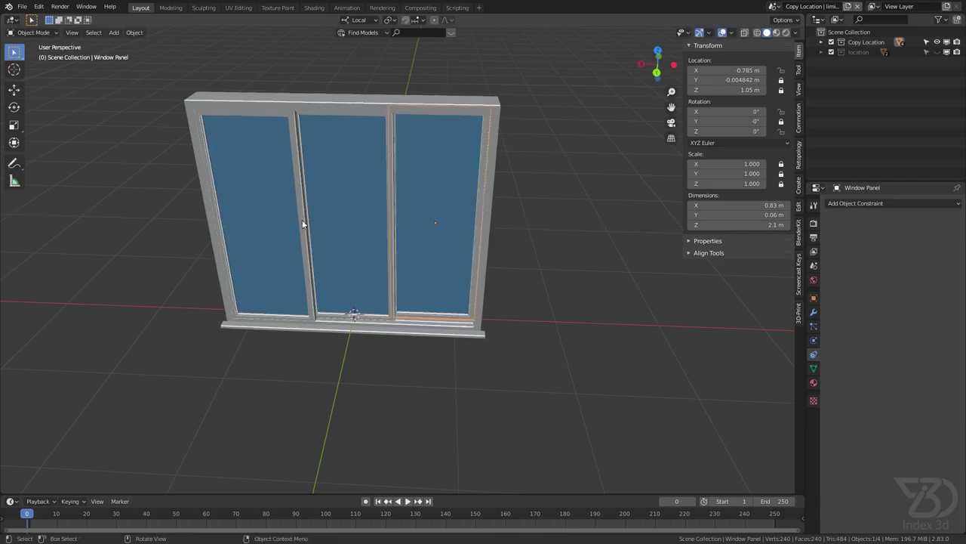
Test the sliding of Window Panel.002 along local X and of both outer panels freely, cancelling each move
key(shift+d)
key(x)
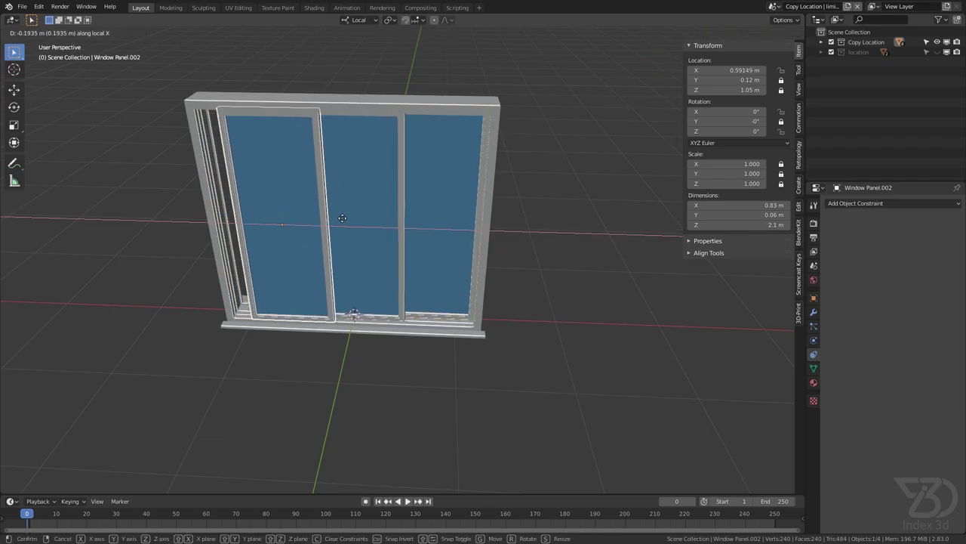
right_click(303, 206)
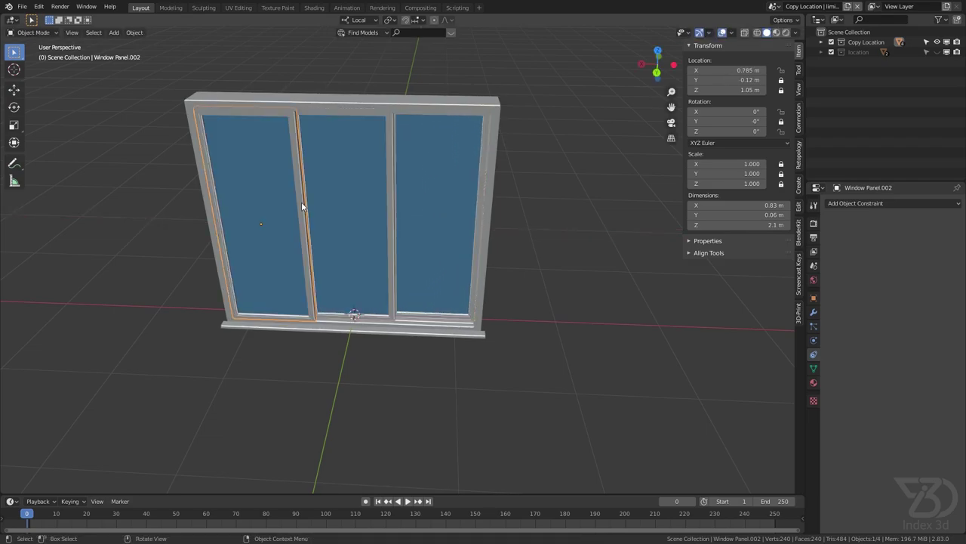
key(g)
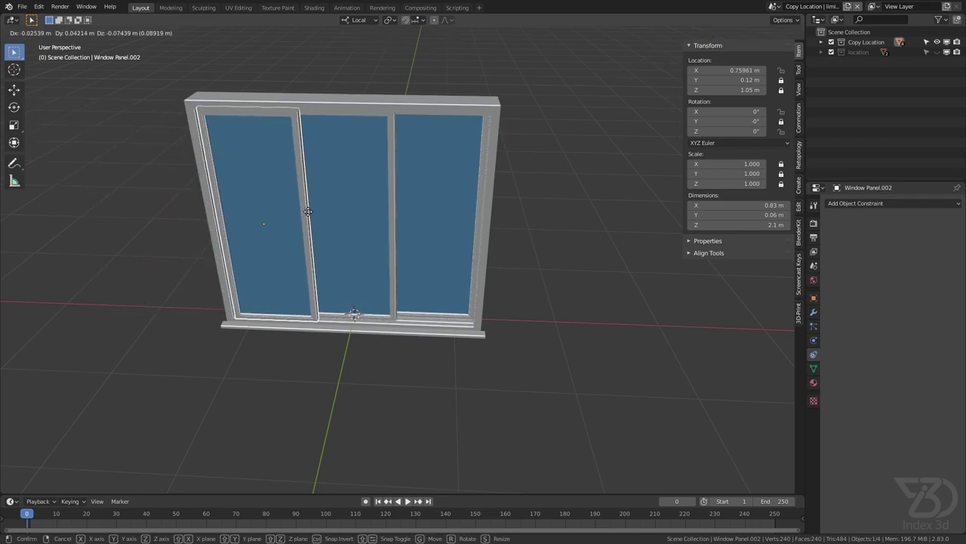
right_click(433, 212)
click(435, 211)
key(g)
right_click(494, 221)
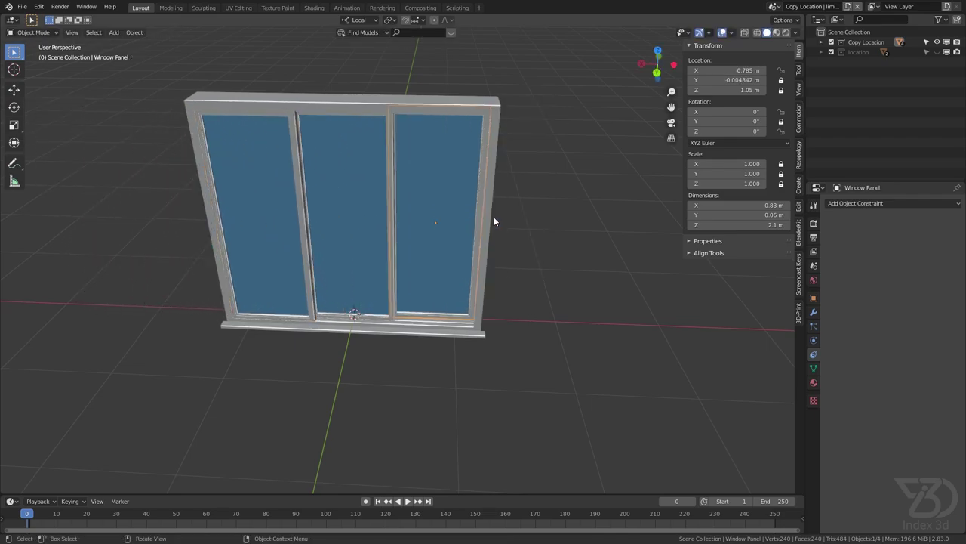
click(857, 204)
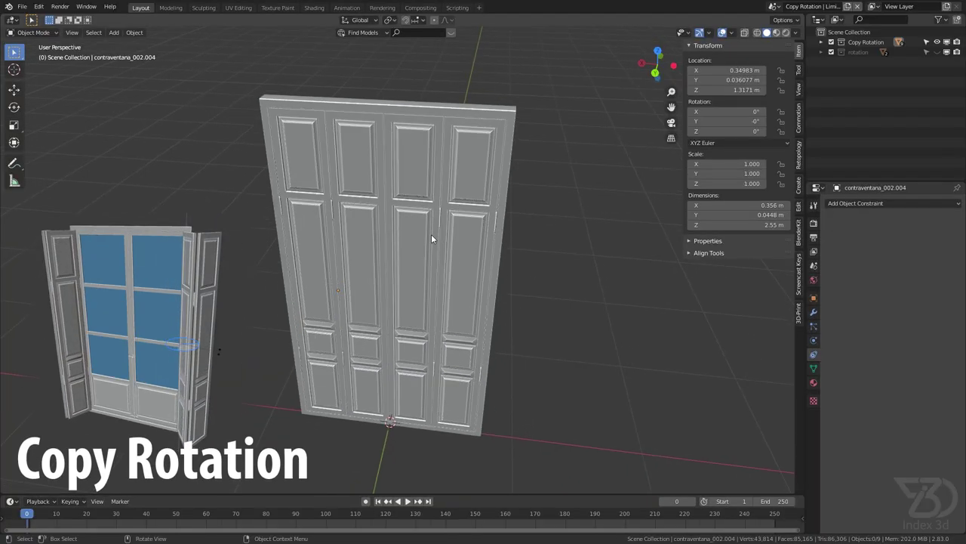
Add a Copy Rotation constraint to shutter contraventana_002.002, with the neighbouring shutter named right as its target, and save the file
key(ctrl+s)
click(431, 234)
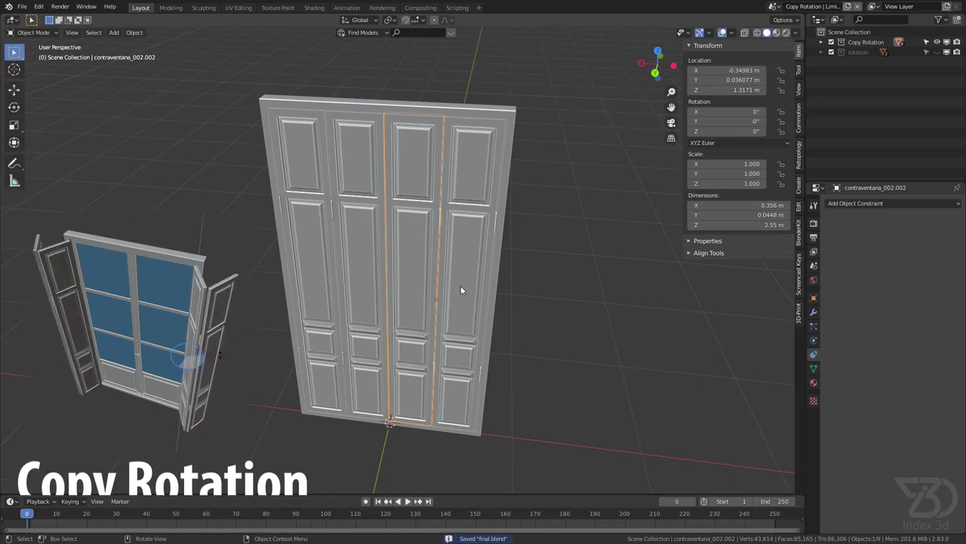
click(838, 204)
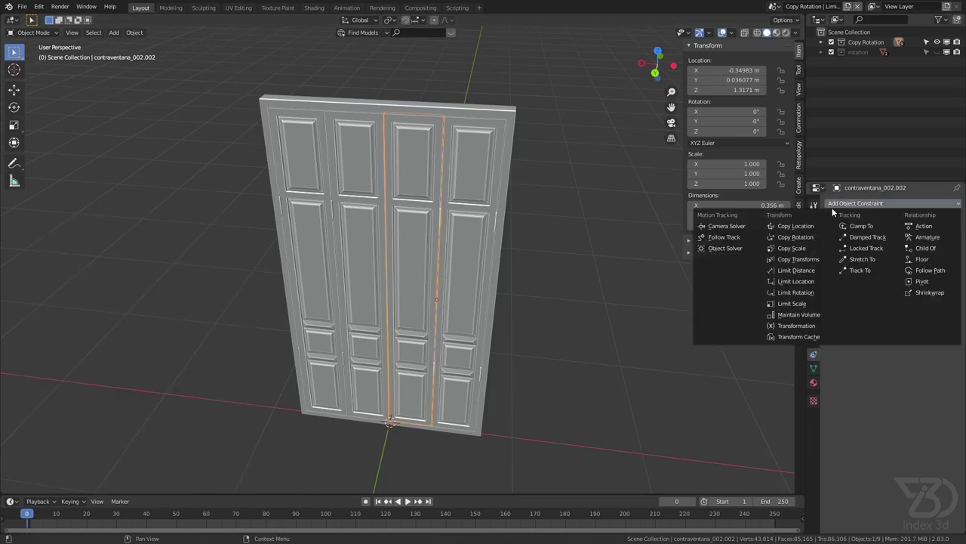
click(781, 237)
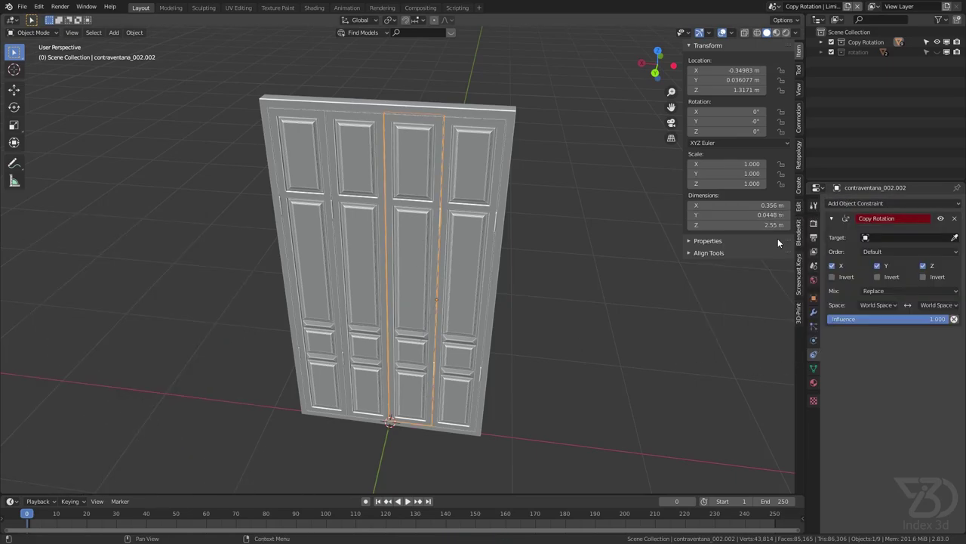
click(955, 238)
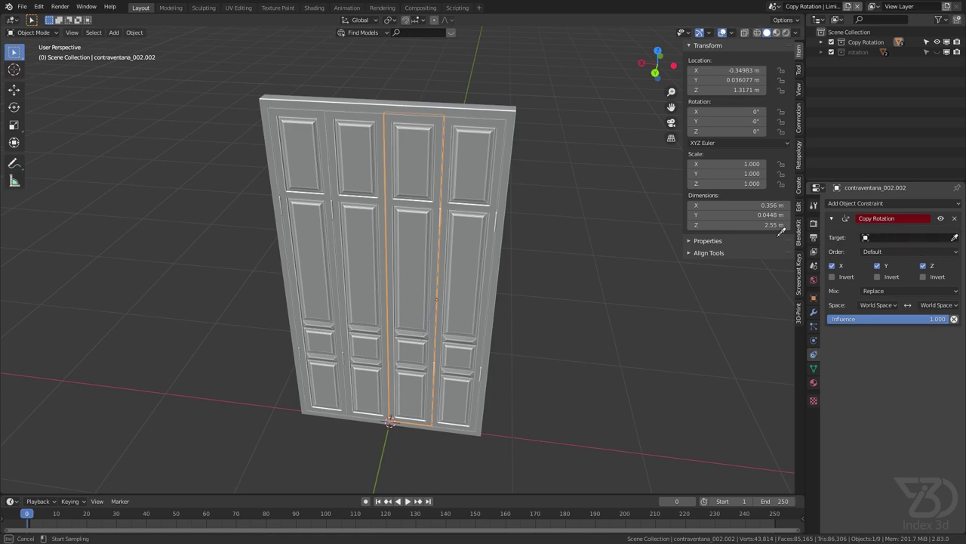
click(473, 195)
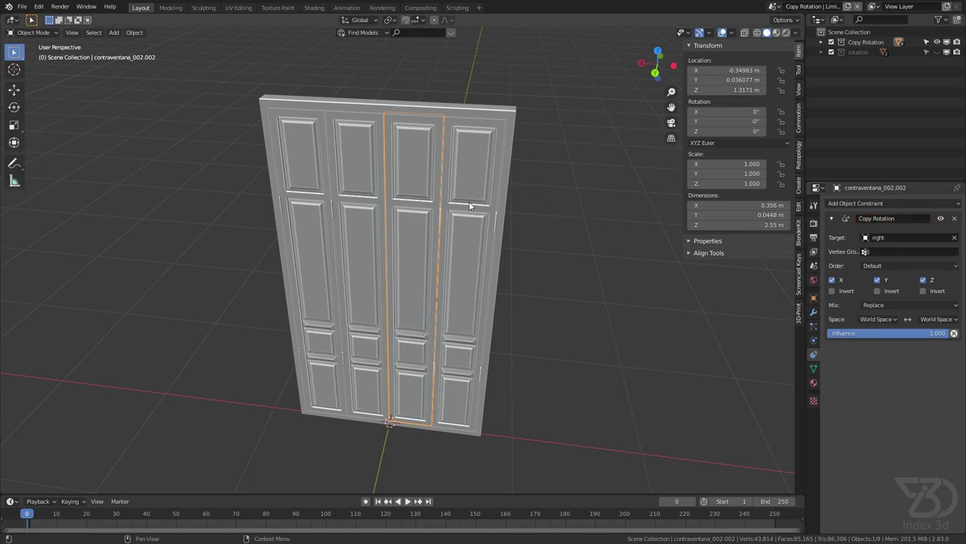
key(ctrl+s)
Rotate the right shutter about 64° on Z to test the constraint, and reset its Z rotation to 0°
middle_drag(619, 244, 495, 244)
click(446, 225)
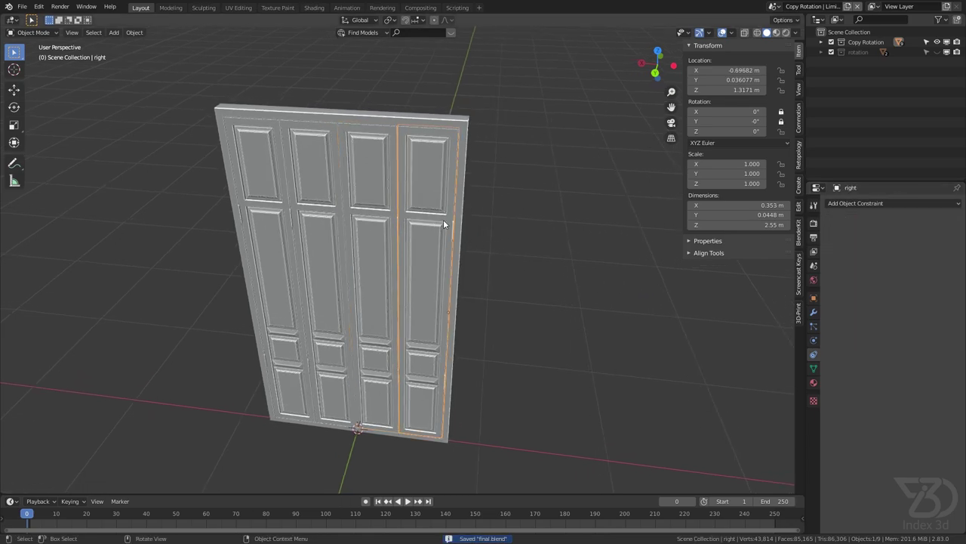
drag(725, 132, 781, 131)
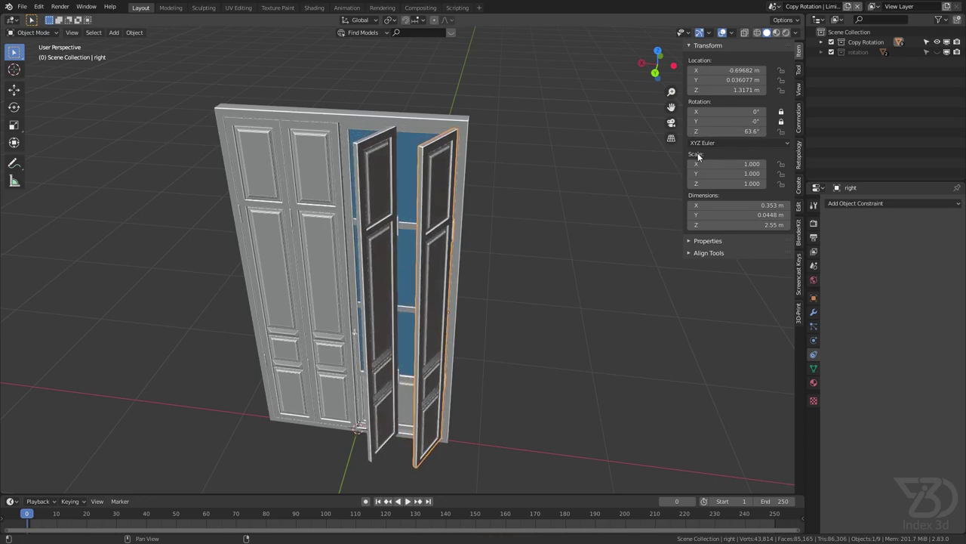
click(736, 131)
text(0)
key(Return)
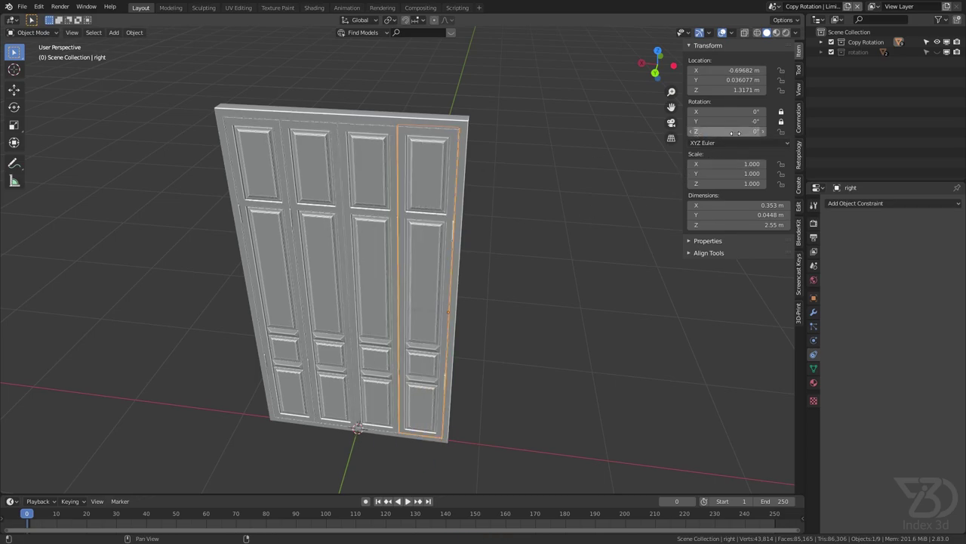
Parent the inner shutter contraventana_002.002 to the right shutter as Object and save the file
click(372, 177)
shift+click(421, 177)
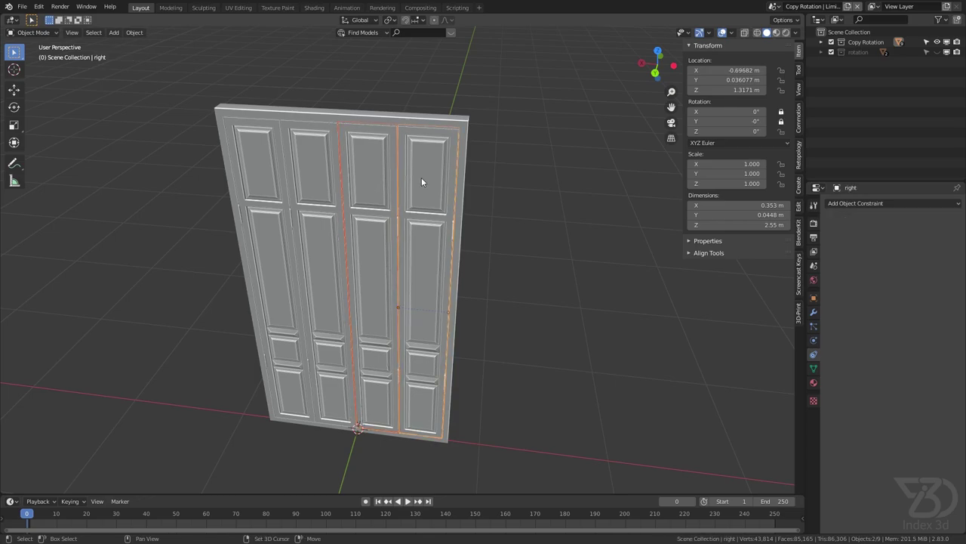
key(ctrl+p)
click(423, 178)
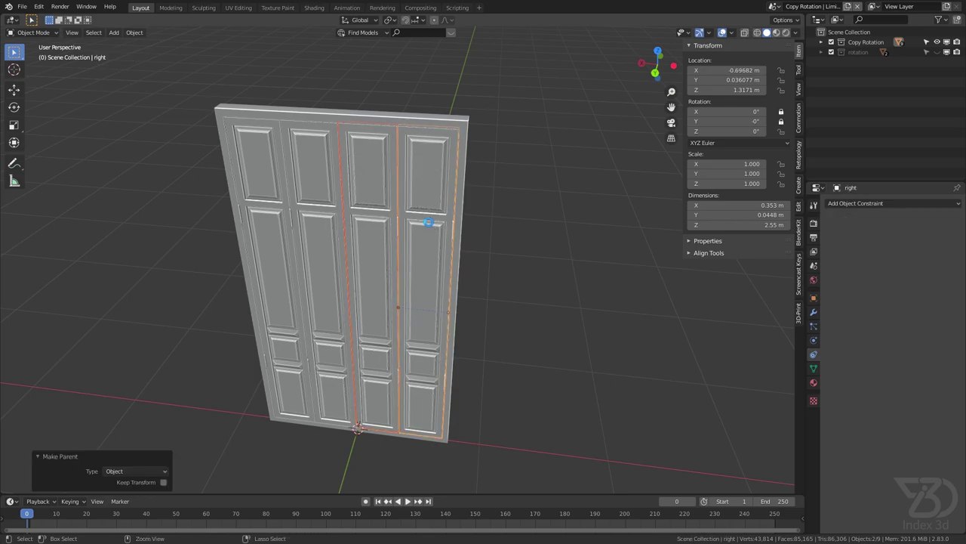
key(ctrl+s)
Rotate the right shutter about 59° on Z to check how the parented inner shutter follows
click(458, 214)
click(453, 208)
drag(729, 131, 785, 130)
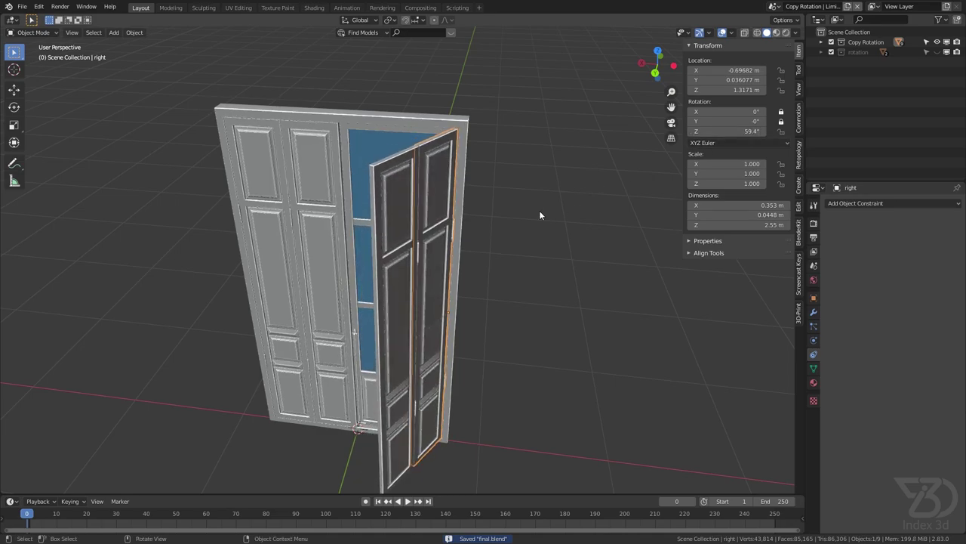
Set the Mix mode of the inner shutter's Copy Rotation constraint to Add
click(424, 262)
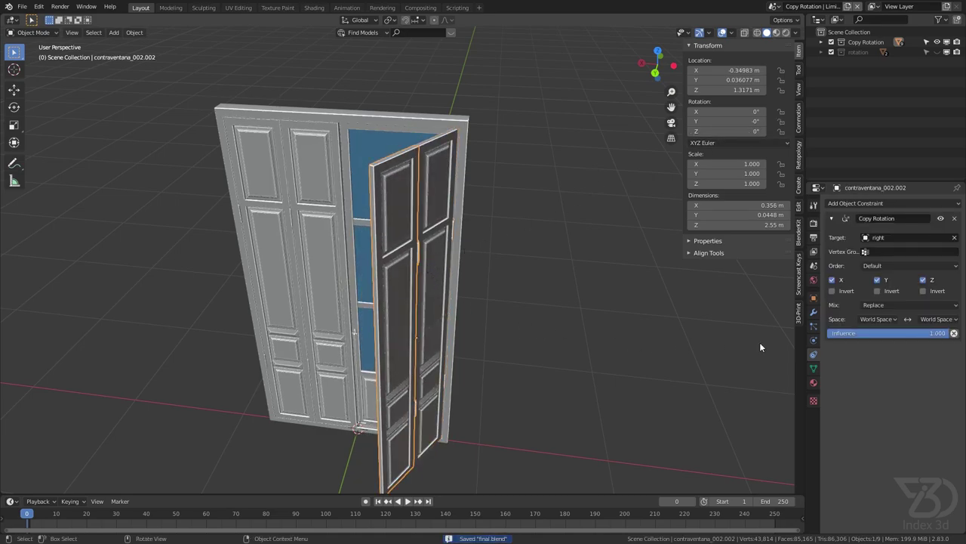
click(869, 305)
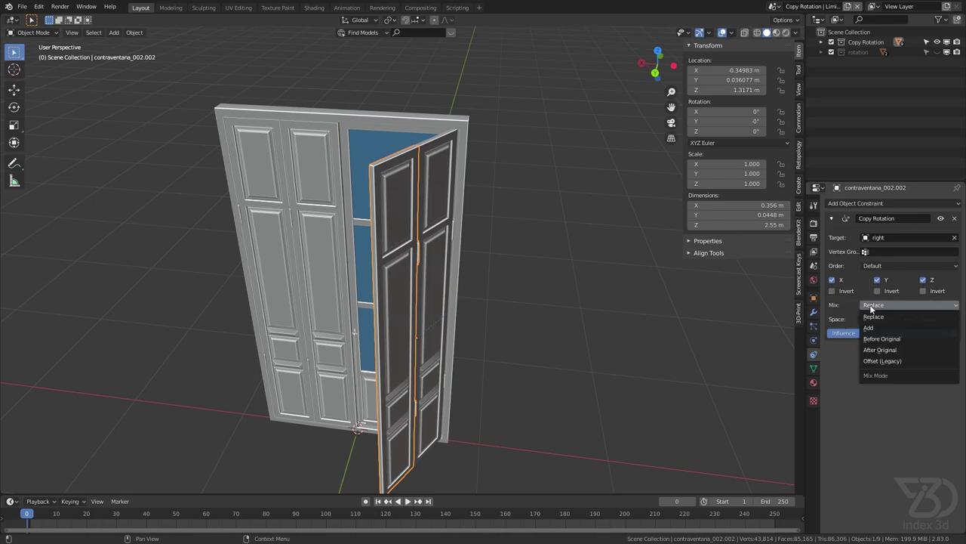
click(874, 323)
middle_drag(460, 196, 514, 215)
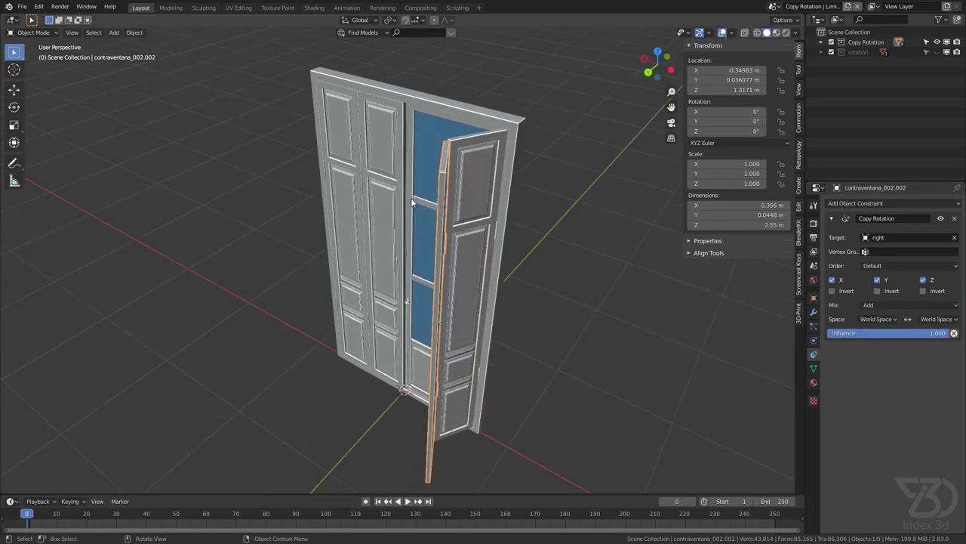
Reset the right shutter's Z rotation to 0° and save the file
click(514, 215)
click(447, 202)
click(445, 176)
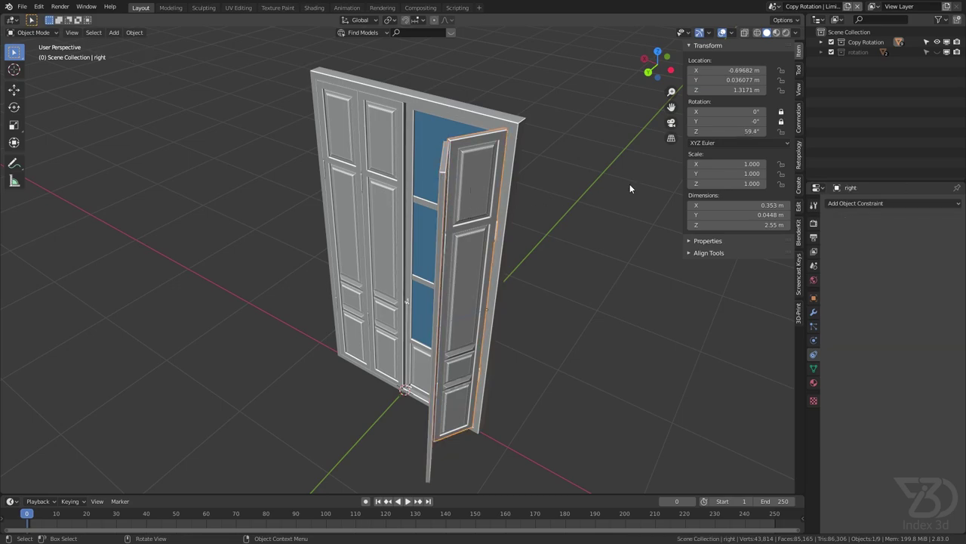
mouse_move(736, 131)
mouse_down()
mouse_move(763, 131)
mouse_move(741, 132)
mouse_up()
click(741, 132)
text(0)
key(Return)
key(ctrl+s)
Add a Copy Rotation constraint to the left outer shutter, with the right shutter as its target
middle_drag(483, 249, 371, 224)
click(363, 222)
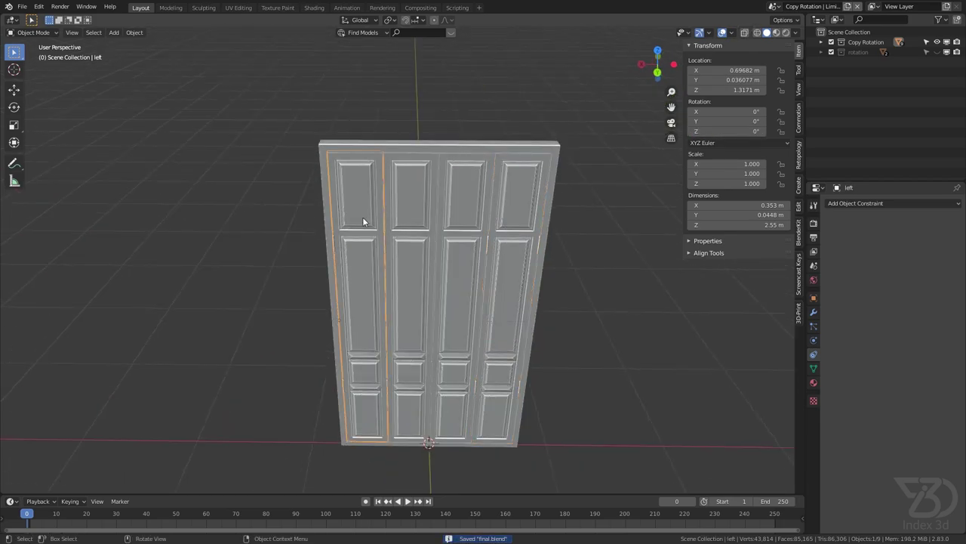
click(871, 204)
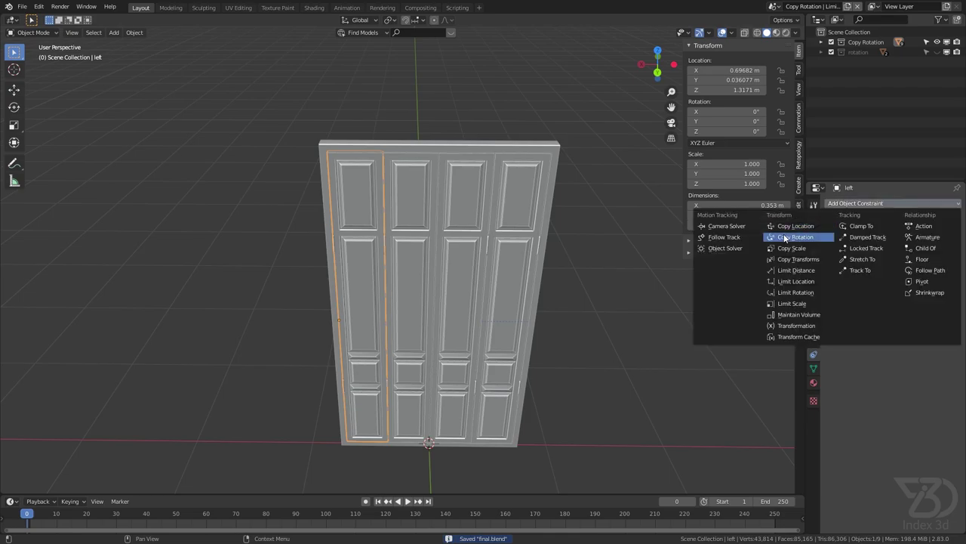
click(806, 238)
click(954, 238)
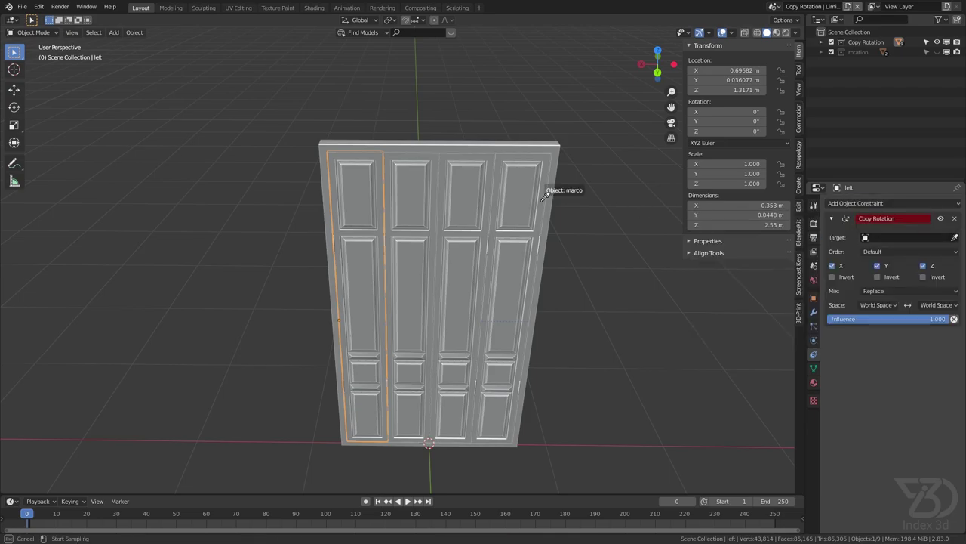
click(523, 198)
Rotate the right shutter about 55° on Z to test the left shutter's response, and select the left shutter
click(521, 197)
drag(757, 131, 789, 131)
middle_drag(360, 177, 377, 155)
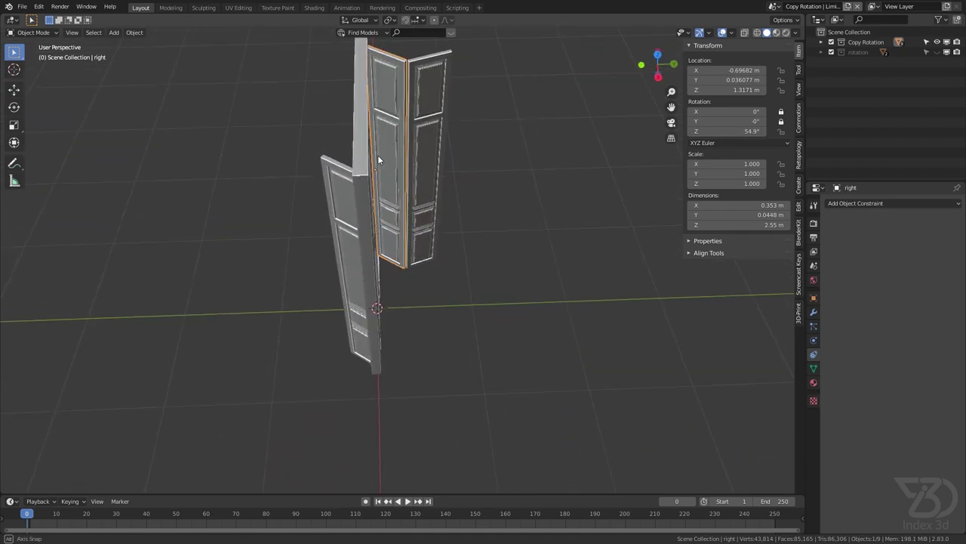
click(338, 174)
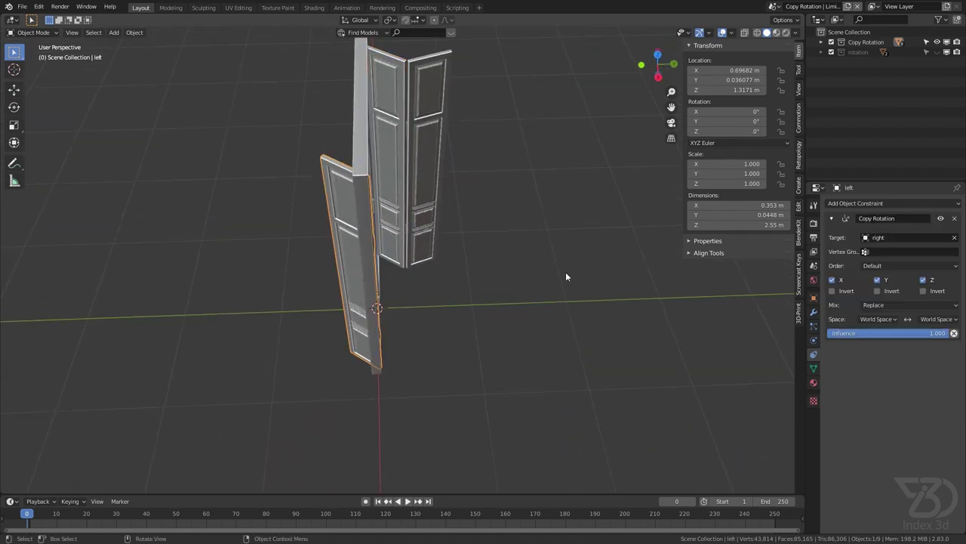
Invert the Z axis in the left shutter's Copy Rotation constraint and test it by rotating the right shutter on Z
click(924, 291)
middle_drag(438, 219, 518, 164)
click(338, 191)
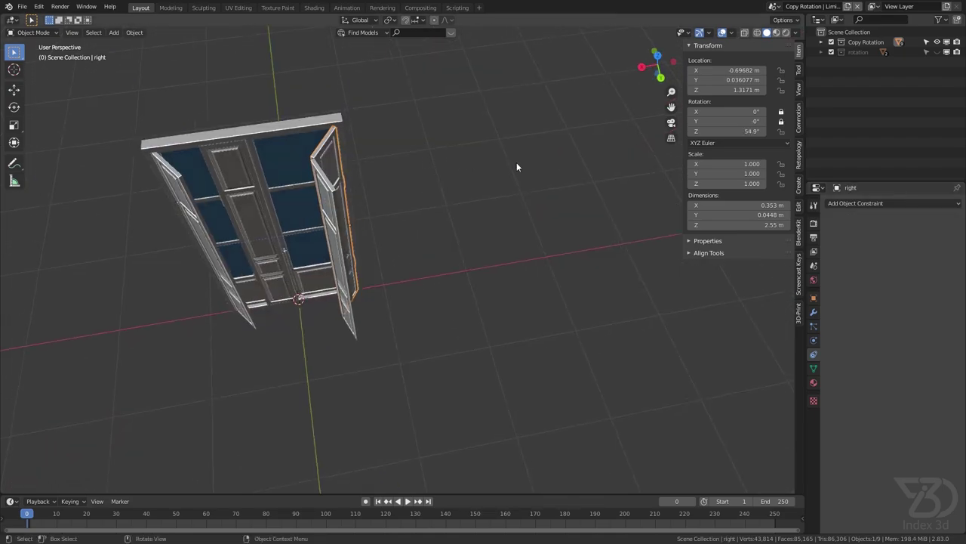
mouse_move(734, 131)
mouse_down()
mouse_move(751, 132)
mouse_move(742, 128)
mouse_up()
Set the right shutter's Z rotation back to 0° and save the file
double_click(741, 130)
text(0)
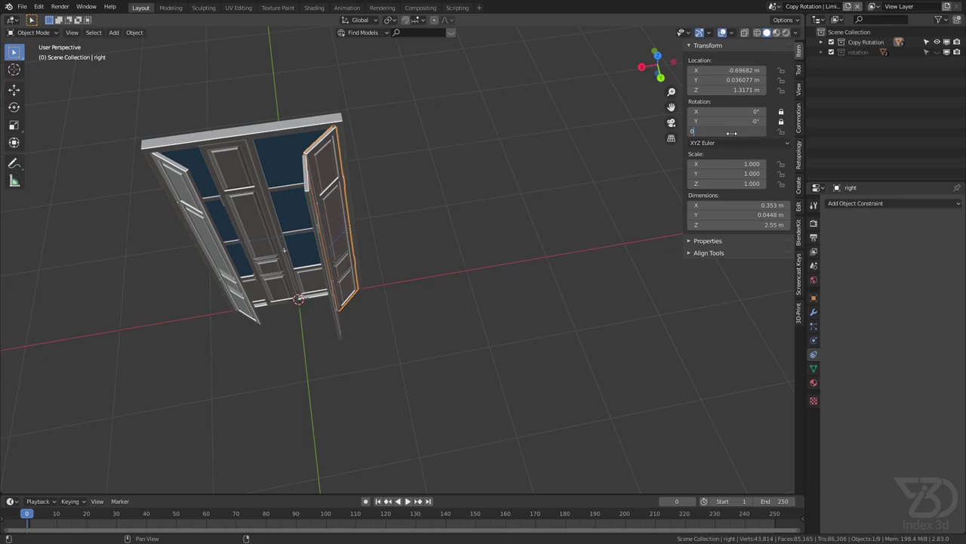
key(Return)
key(ctrl+s)
Parent the inner left shutter to the outer left shutter using the Object parent type
middle_drag(570, 133, 310, 237)
click(349, 197)
scroll(349, 197, up, 3)
middle_drag(348, 197, 305, 197)
shift+click(306, 197)
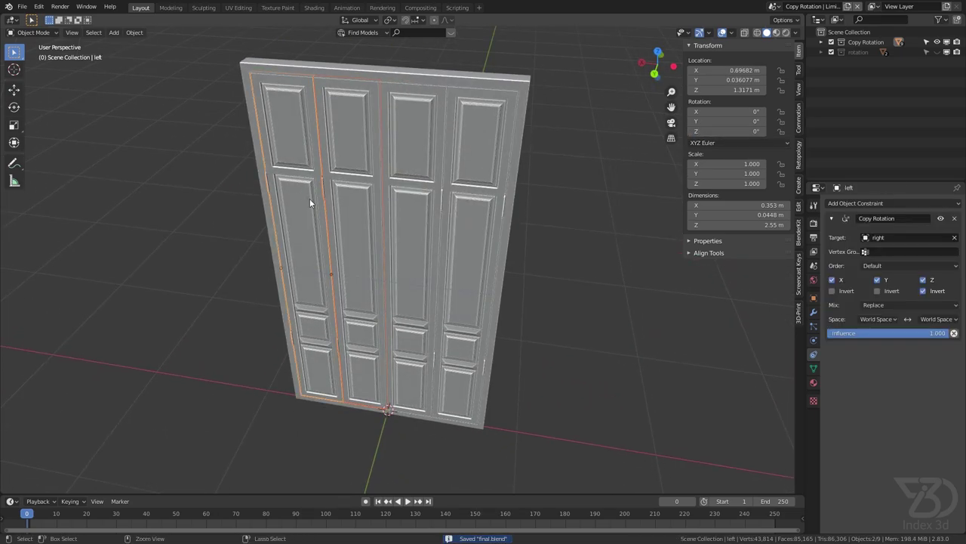
key(ctrl+p)
click(309, 197)
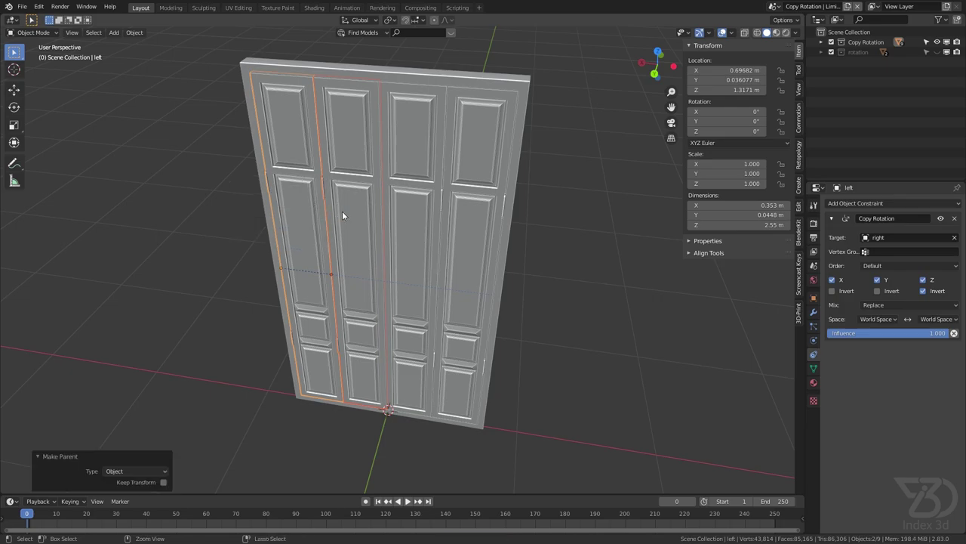
Rotate the right outer shutter on Z to swing the shutters open
click(447, 205)
drag(725, 131, 777, 130)
scroll(415, 177, down, 1)
Add a Copy Rotation constraint to the inner left shutter, with the outer left shutter as its target
click(283, 194)
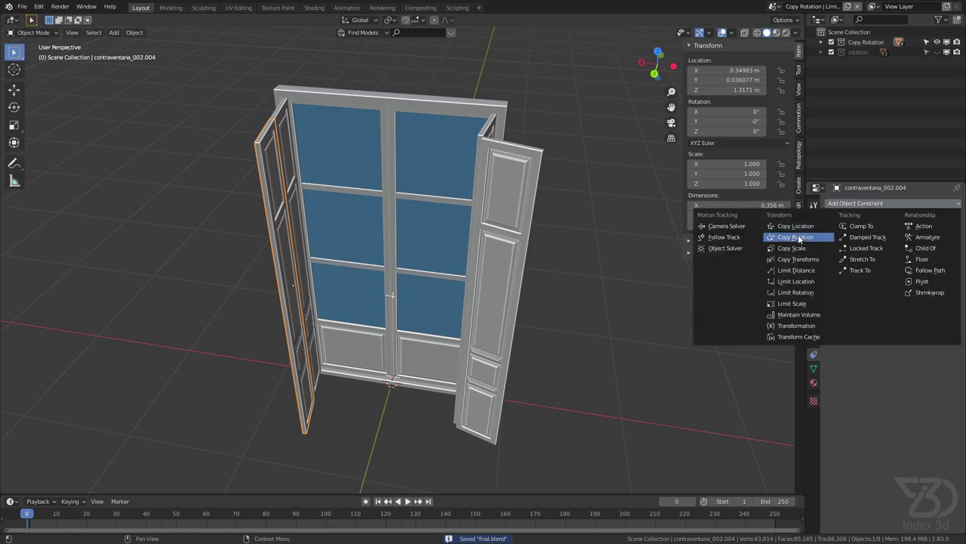
click(796, 236)
click(954, 237)
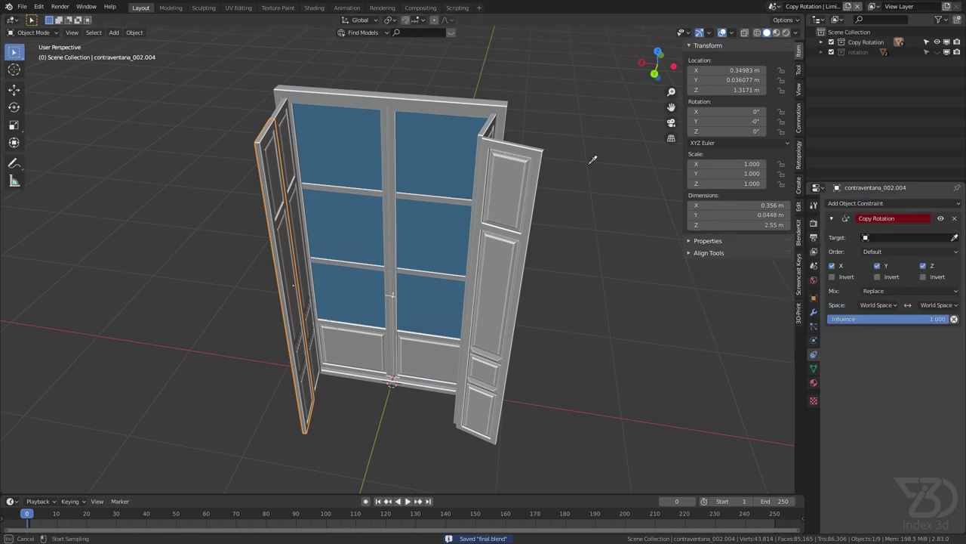
click(285, 110)
Set the Mix mode of the inner left shutter's Copy Rotation constraint to Add and save the file
click(879, 305)
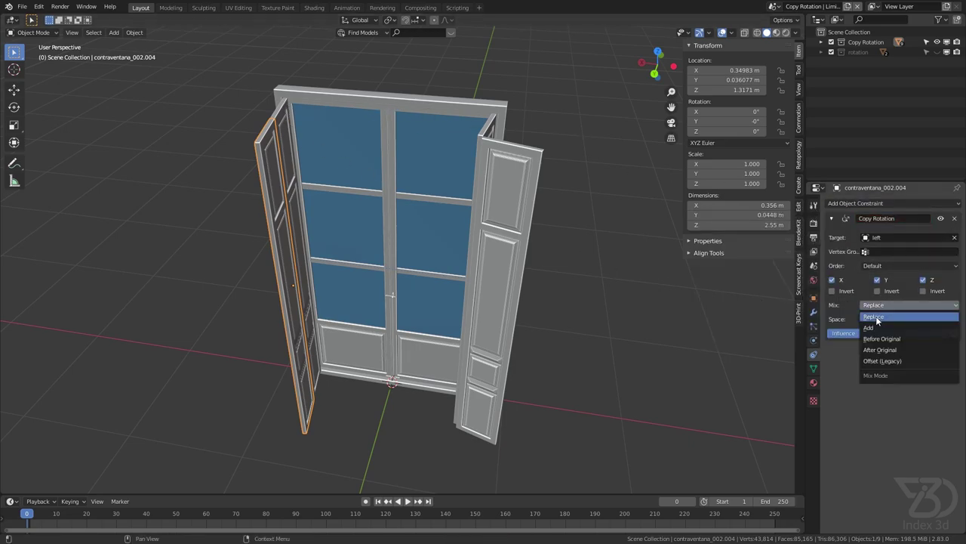
click(870, 331)
key(ctrl+s)
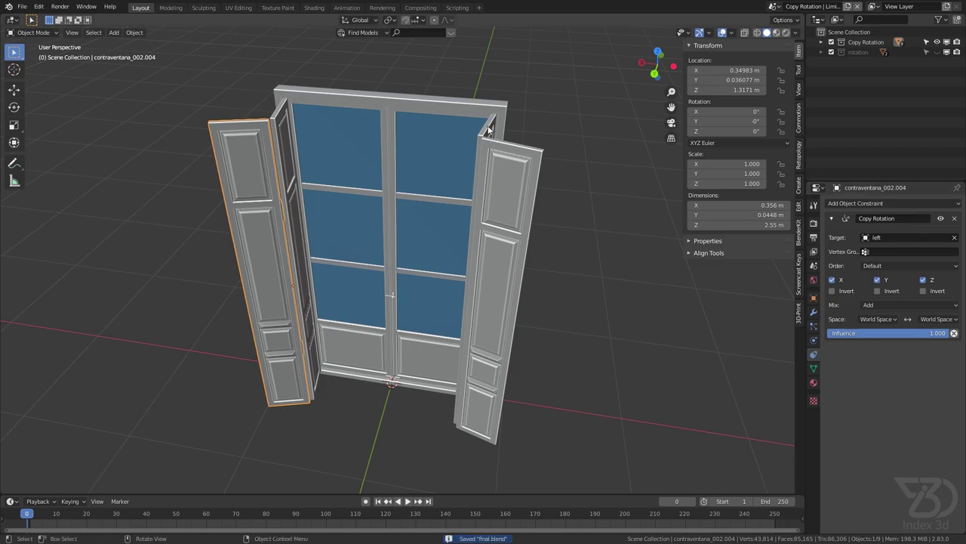
Test the right shutter's Z rotation up to about 92°, reset it to 0° and save the file
click(492, 134)
mouse_move(747, 131)
mouse_down()
mouse_move(662, 130)
mouse_move(789, 130)
mouse_move(739, 132)
mouse_up()
click(739, 131)
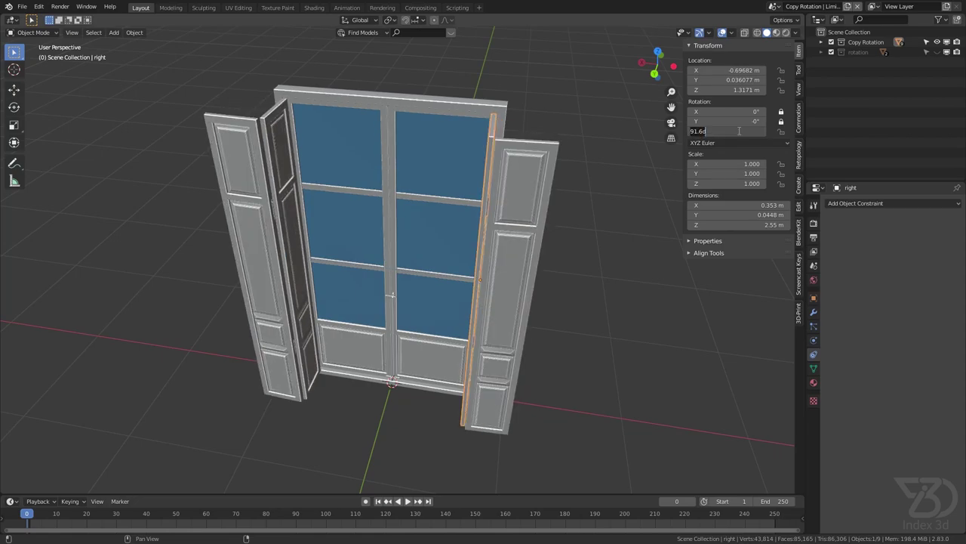
text(0)
key(Return)
key(ctrl+s)
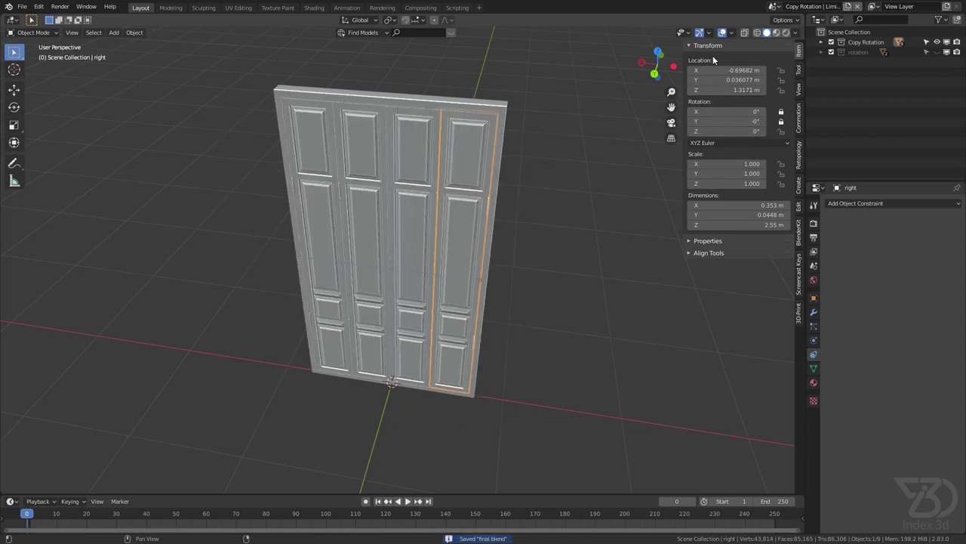
Switch to the "Copy scale | Limit Scale" scene
click(774, 9)
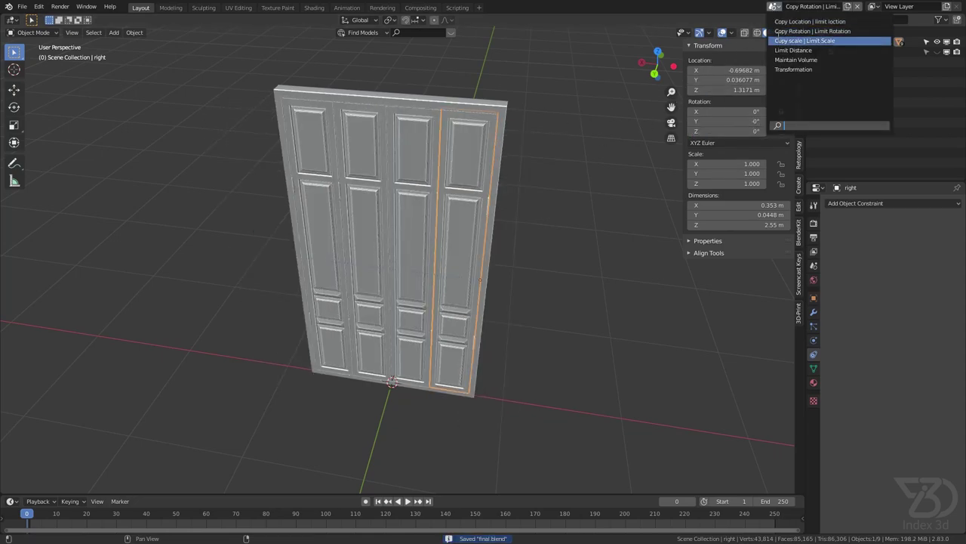
click(805, 40)
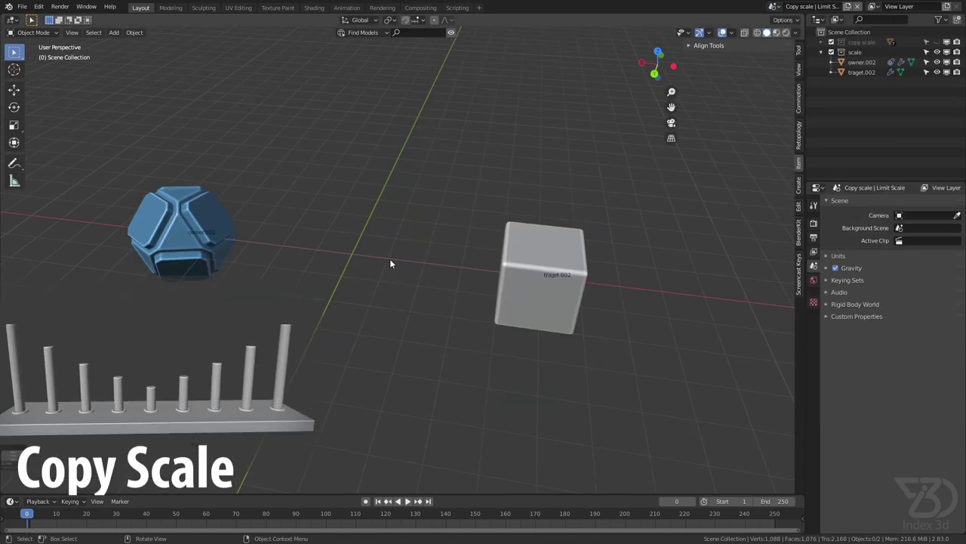
shift+middle_drag(393, 259, 390, 281)
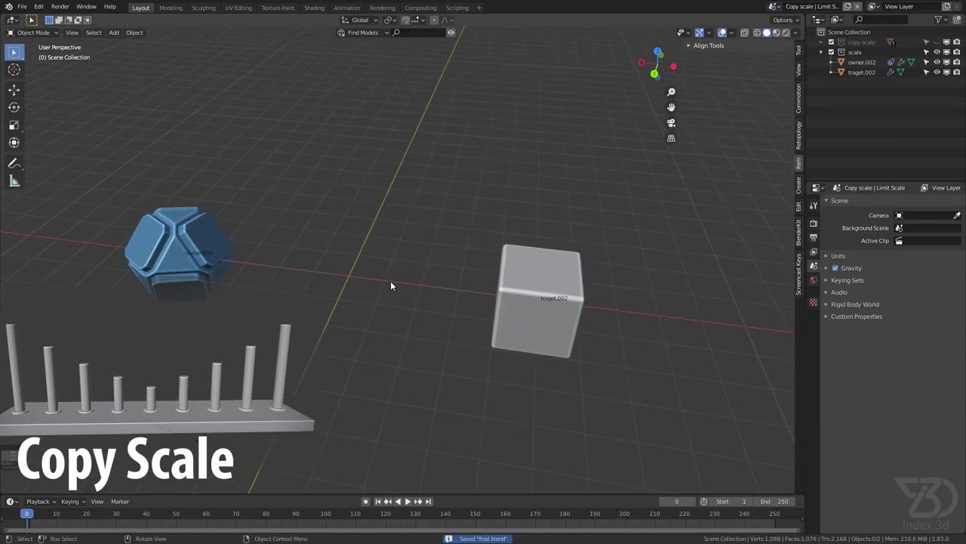
Replace the Copy Scale constraint on owner.002 with a new Copy Scale constraint targeting traget.002
click(196, 244)
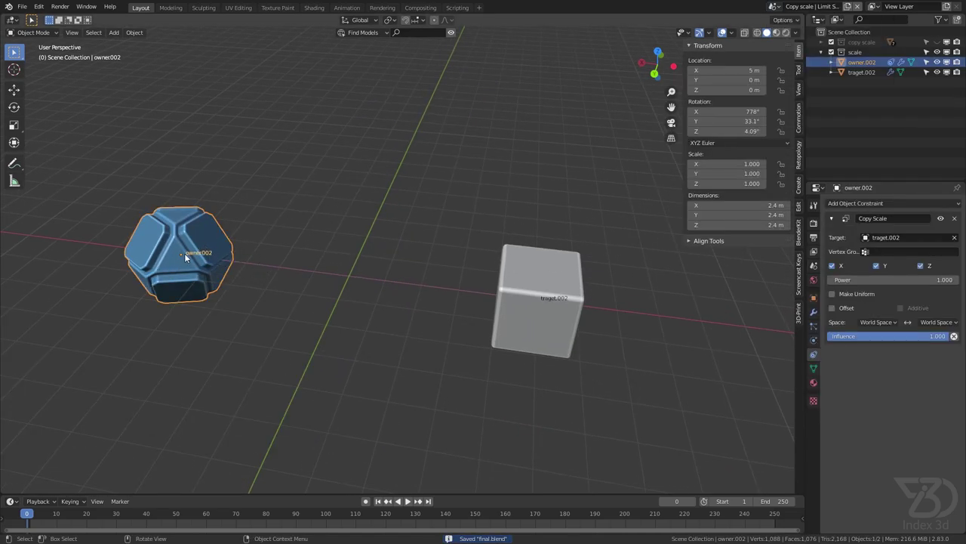
click(954, 219)
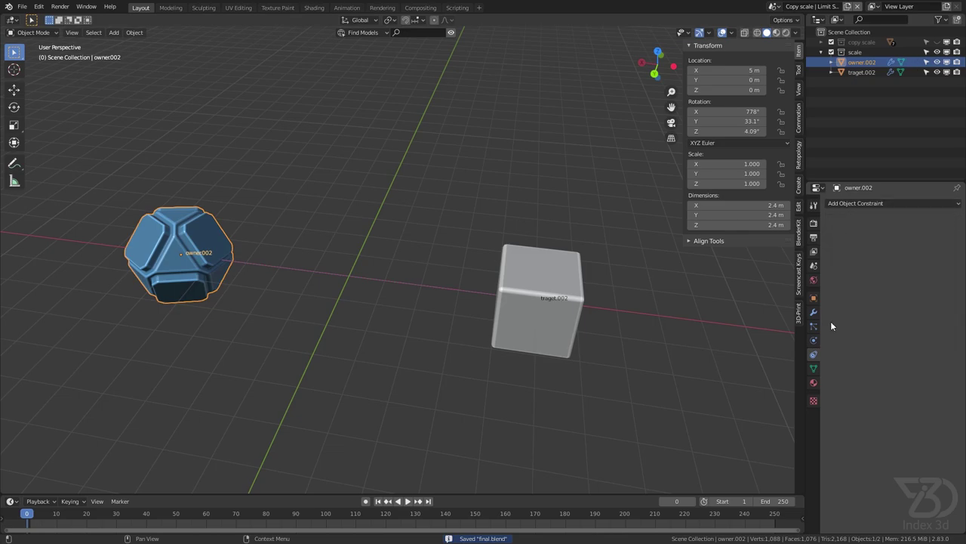
click(854, 205)
click(792, 248)
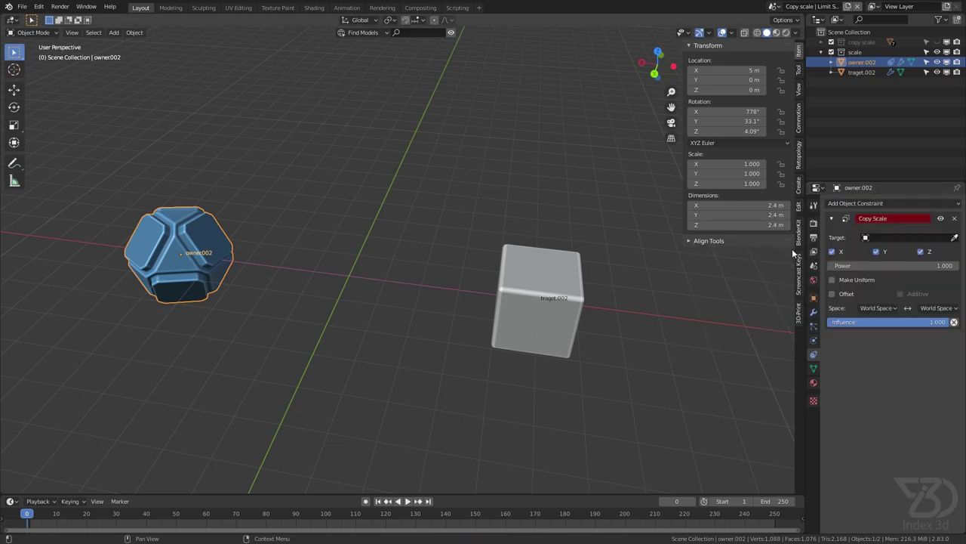
click(955, 238)
click(557, 290)
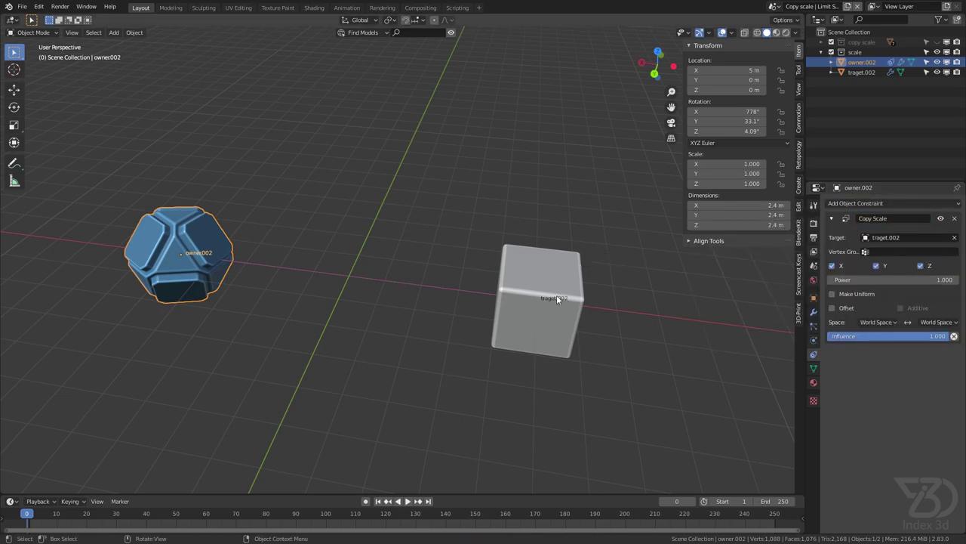
Try scaling traget.002 up to about 2.93 to test the constraint, and cancel the scaling
click(561, 305)
key(s)
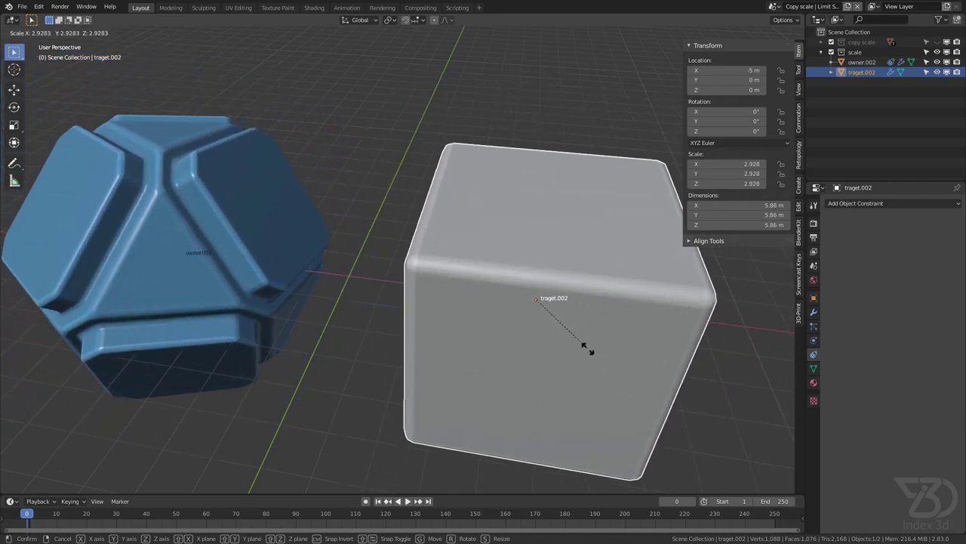
key(Escape)
Set the Power of owner.002's Copy Scale constraint to 2 and test it by scaling traget.002 uniformly to about 2.02
click(197, 271)
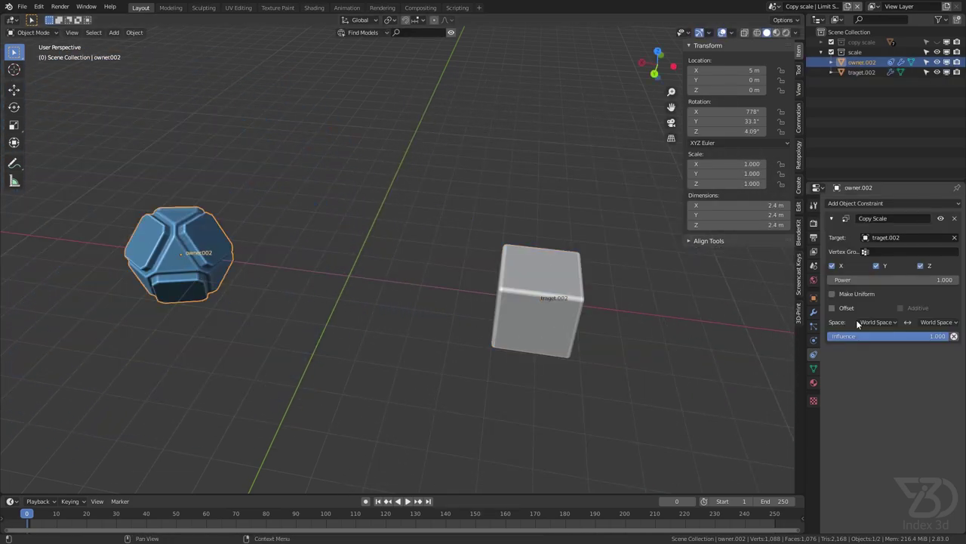
click(840, 280)
key(Return)
click(542, 310)
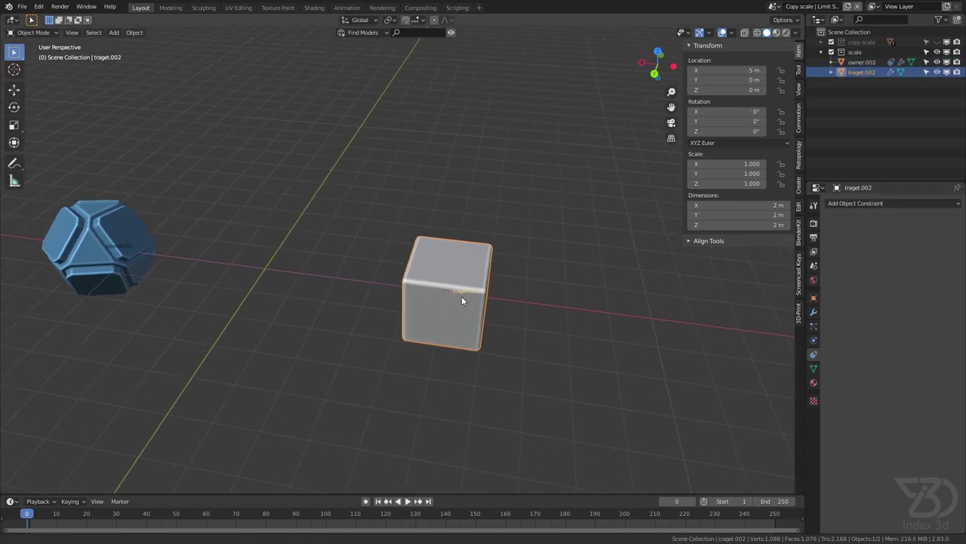
key(g)
click(570, 361)
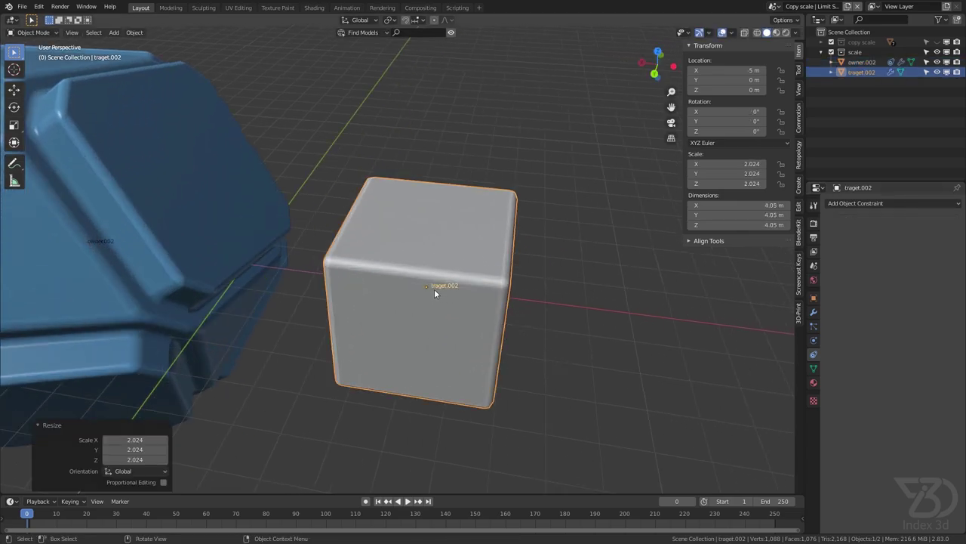
Switch the Offset option of owner.002's Copy Scale constraint on and back off
click(165, 252)
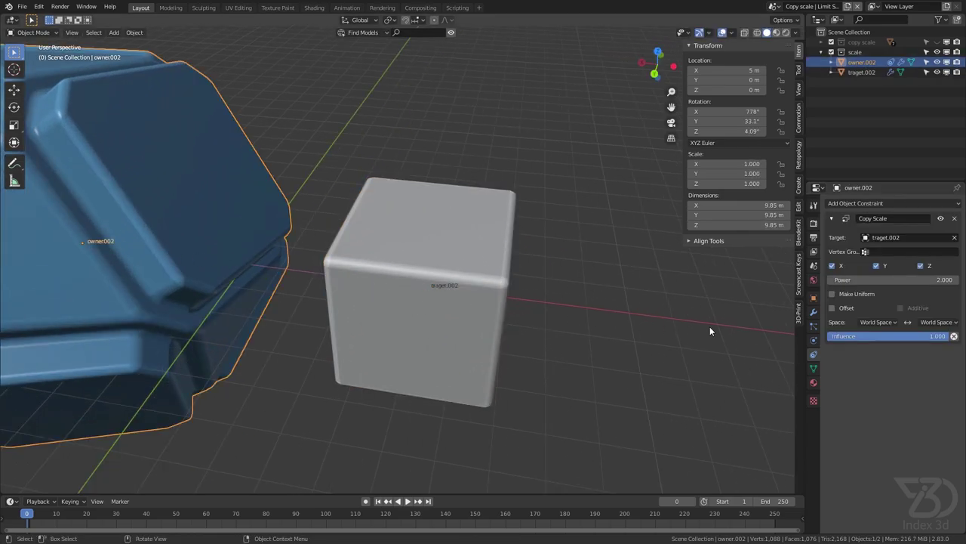
click(832, 307)
click(832, 307)
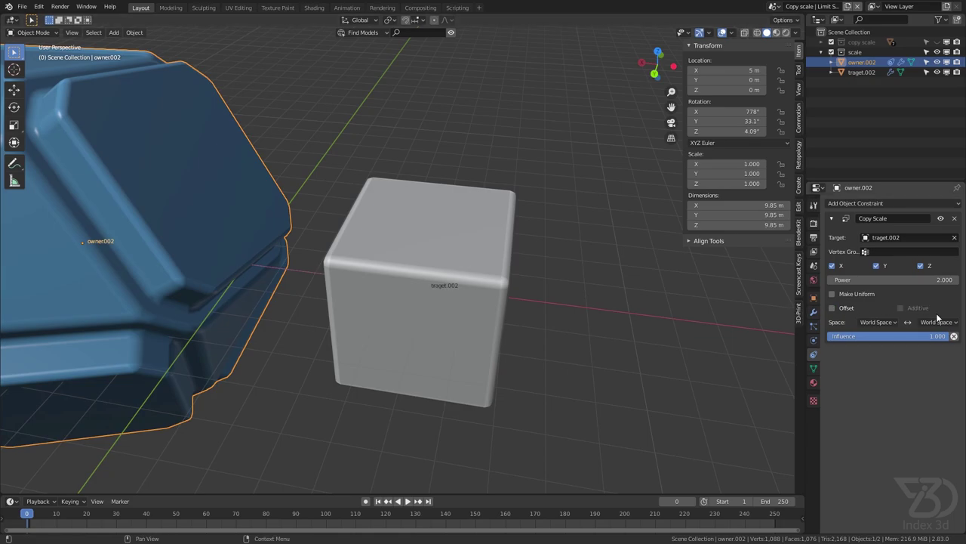
Set the Power of owner.002's Copy Scale constraint back to 1 and save the file
scroll(348, 271, down, 4)
click(917, 283)
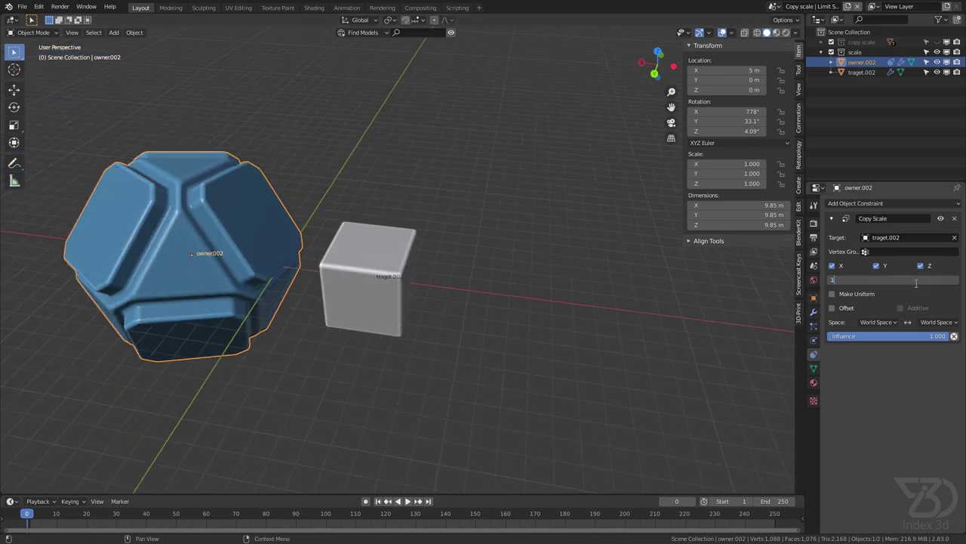
text(1)
key(Return)
key(ctrl+s)
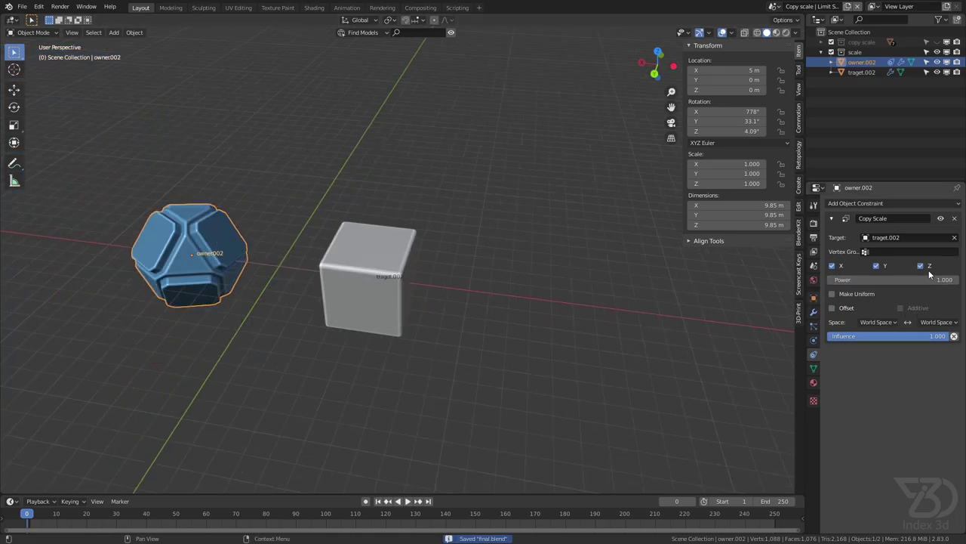
Delete owner.002's Copy Scale constraint and show the copy scale collection in place of the scale collection
click(955, 219)
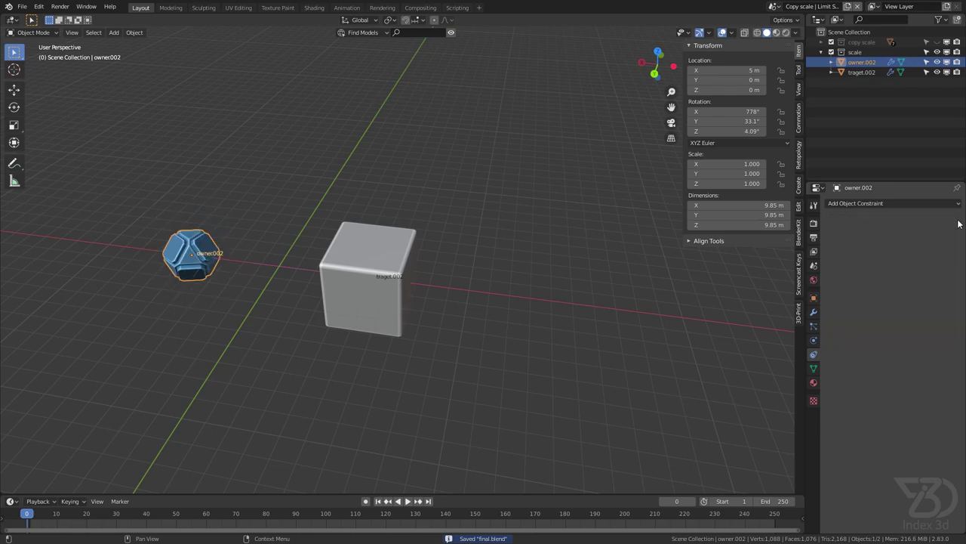
click(937, 51)
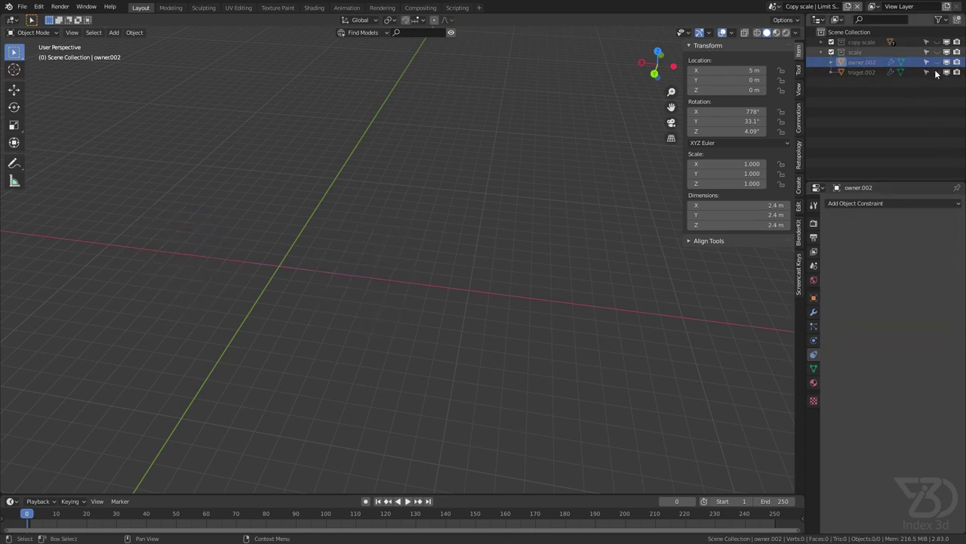
click(937, 42)
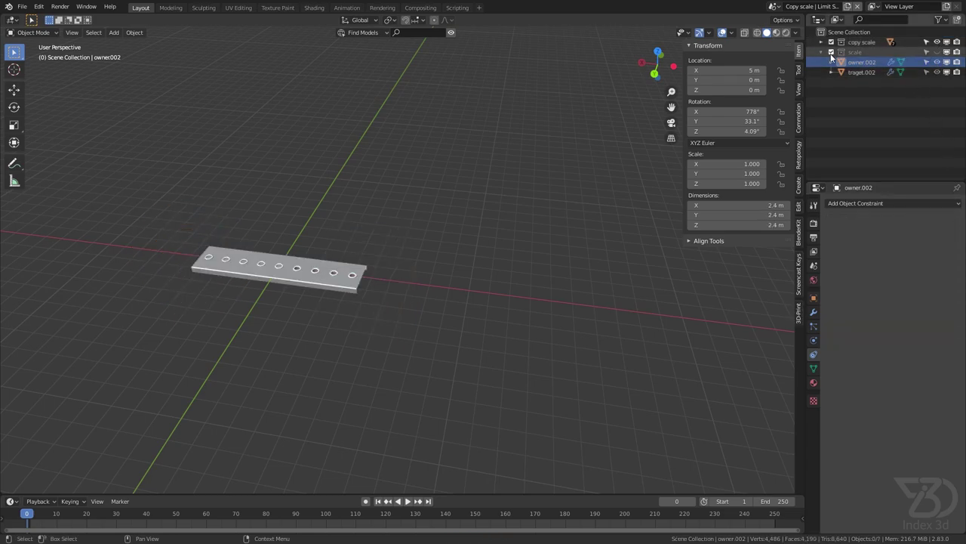
click(821, 52)
key(ctrl+s)
Add a Copy Scale constraint to the cylinder just left of the middle one, with the middle cylinder as its target
middle_drag(261, 228, 316, 286)
scroll(328, 274, up, 4)
scroll(361, 286, up, 3)
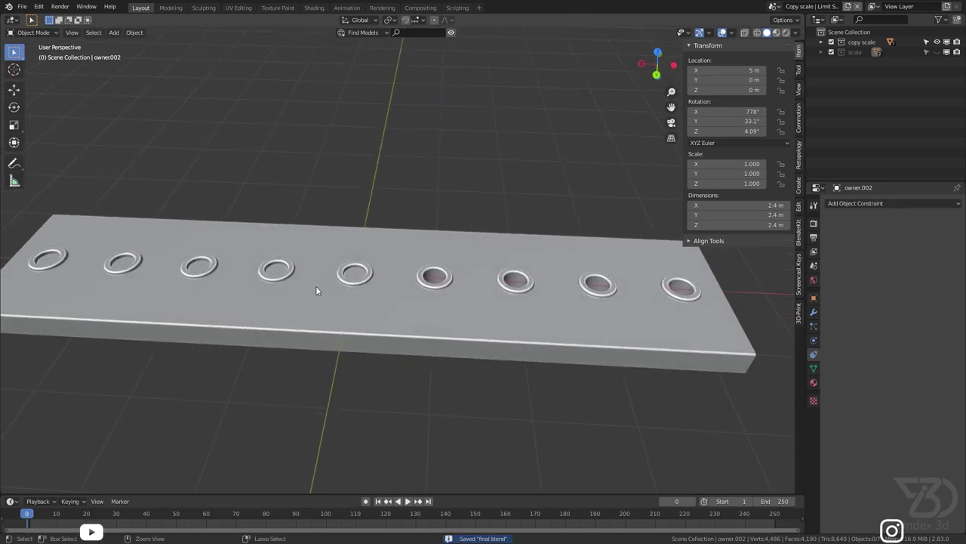
click(277, 272)
click(863, 203)
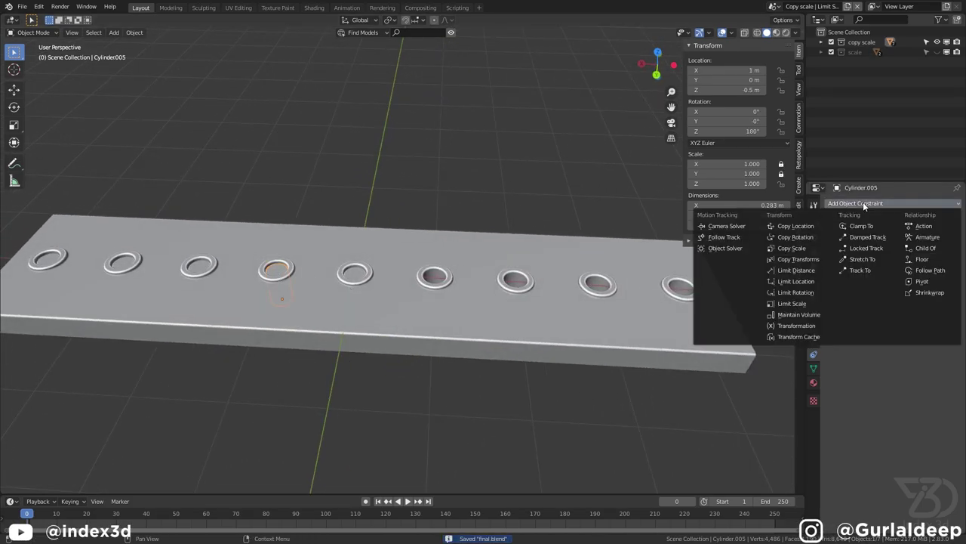
click(783, 248)
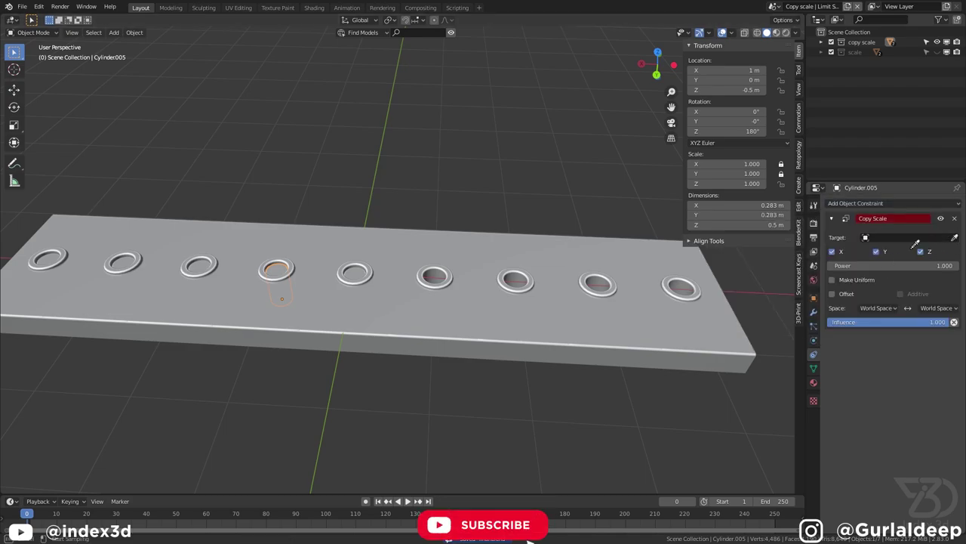
click(353, 272)
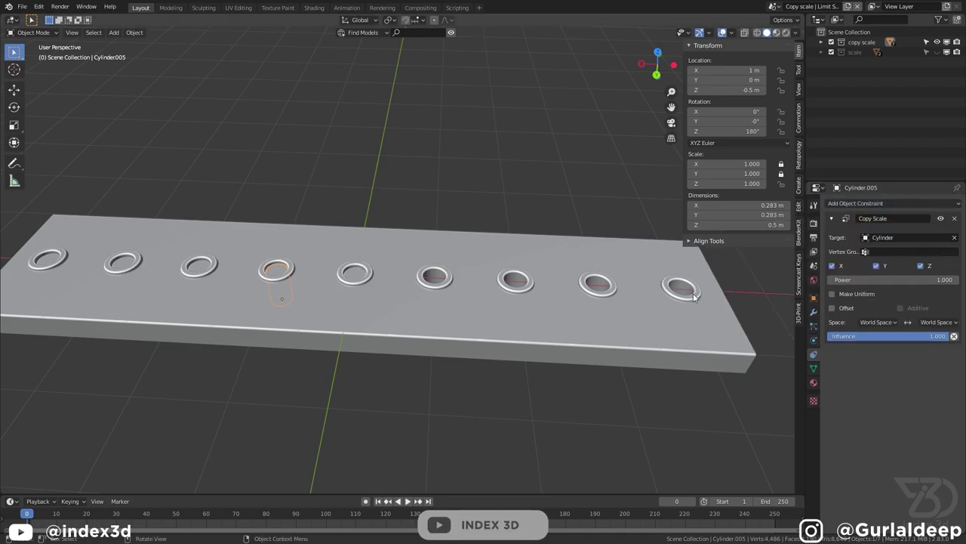
Set the Power of this cylinder's Copy Scale constraint to 1.25
click(893, 280)
text(1.25)
key(Return)
Select the cylinder in the third hole from the plate's left end
middle_drag(306, 286, 328, 281)
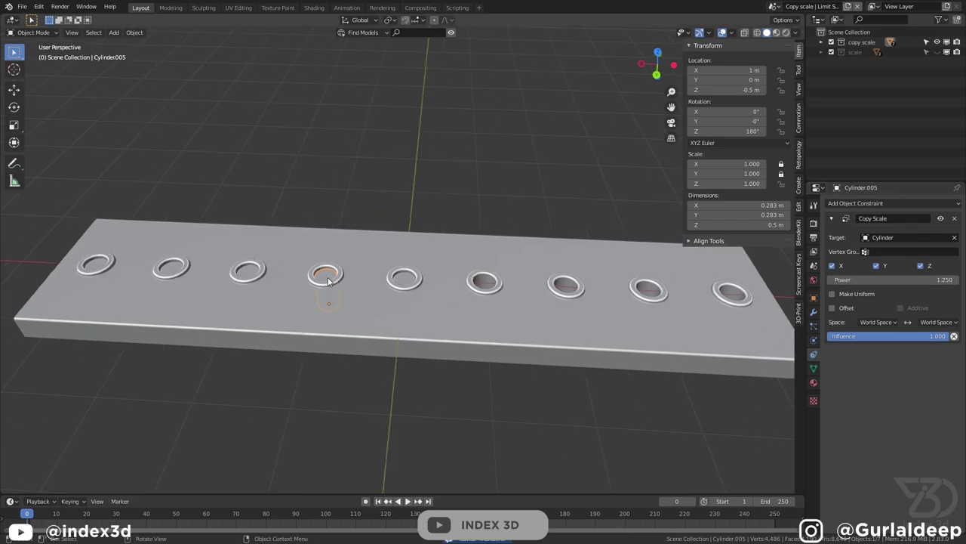
shift+middle_drag(251, 273, 291, 279)
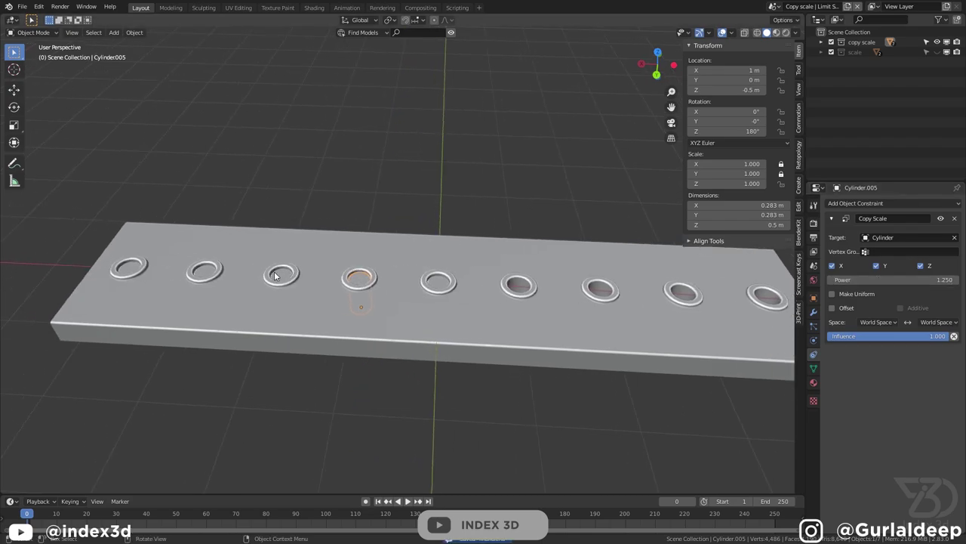
click(284, 278)
click(893, 203)
click(793, 239)
click(954, 237)
click(447, 278)
click(955, 218)
Add a Copy Scale constraint to the cylinder in the third hole, with the middle cylinder as its target
click(893, 203)
click(799, 249)
click(954, 237)
click(446, 279)
Add a Copy Scale constraint to the cylinder in the second hole from the plate's left end, targeting the middle cylinder
click(203, 270)
click(893, 203)
click(800, 249)
click(954, 237)
click(420, 294)
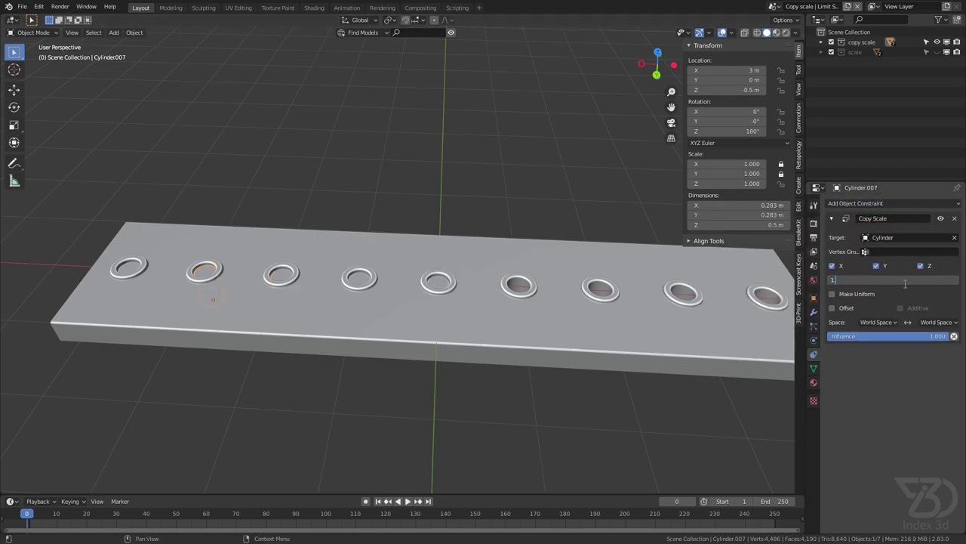
Add a Copy Scale constraint to the cylinder in the hole at the plate's left end, targeting the middle cylinder
click(128, 268)
click(867, 203)
click(799, 249)
click(954, 237)
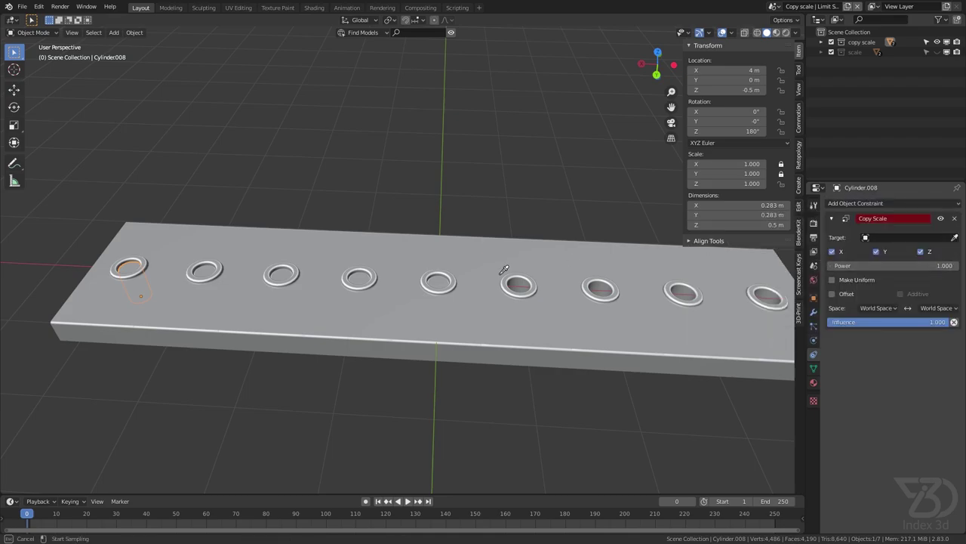
click(442, 278)
Set the Power of the left-end cylinder's Copy Scale constraint to 2 and save the file
click(902, 278)
text(1.75)
key(Return)
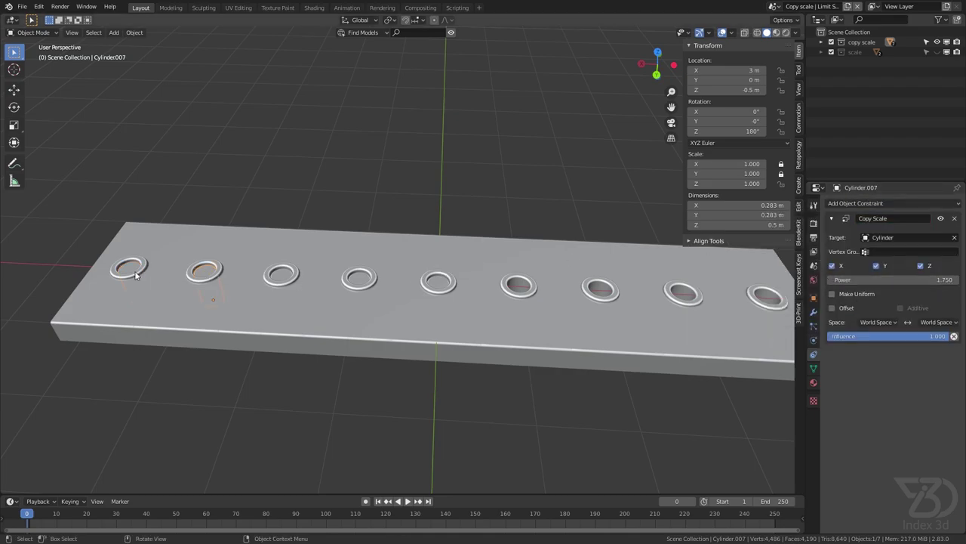
click(136, 275)
key(ctrl+s)
Scale the middle cylinder by about 1.89 along the global Z axis
shift+middle_drag(499, 272, 415, 289)
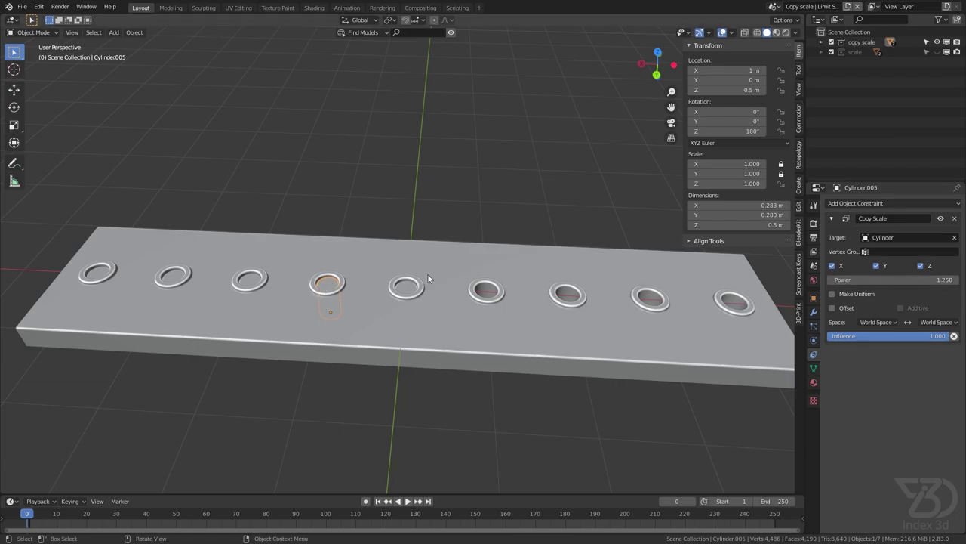
click(249, 281)
click(407, 289)
middle_drag(406, 289, 481, 296)
key(s)
key(z)
click(625, 388)
Try scaling the middle cylinder down along global Z against its Limit Scale constraint
scroll(360, 308, down, 3)
key(s)
key(z)
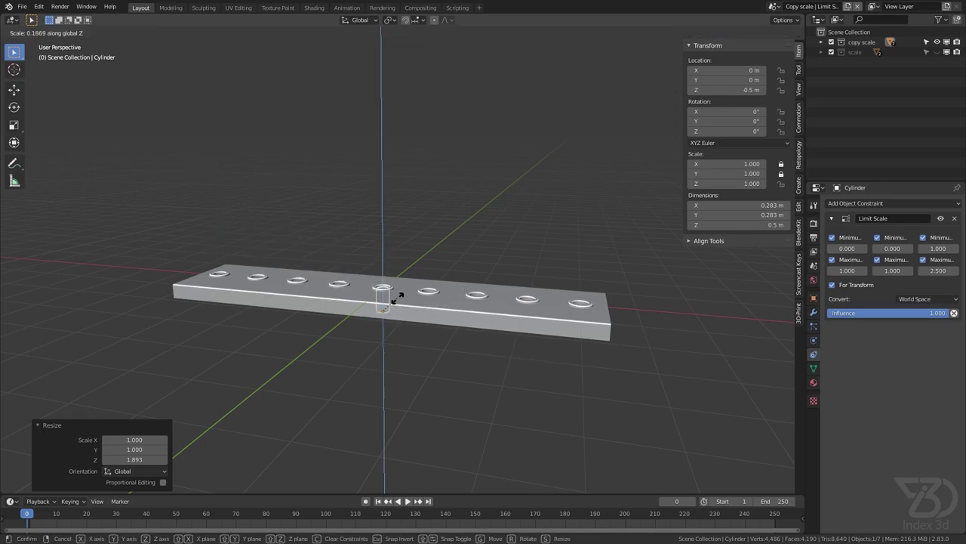
key(Escape)
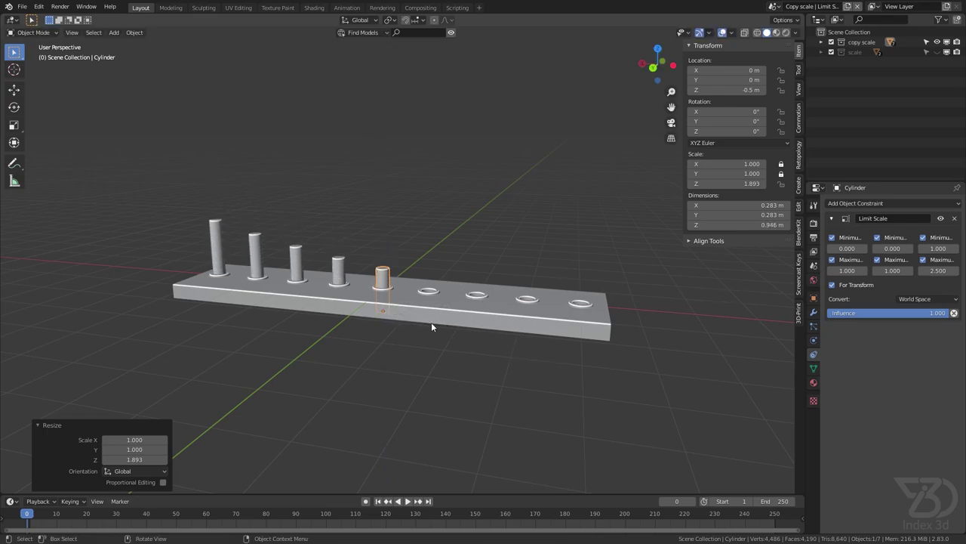
Remove the Limit Scale constraint from the middle cylinder and try scaling it along Z without the limit
click(954, 218)
key(s)
key(z)
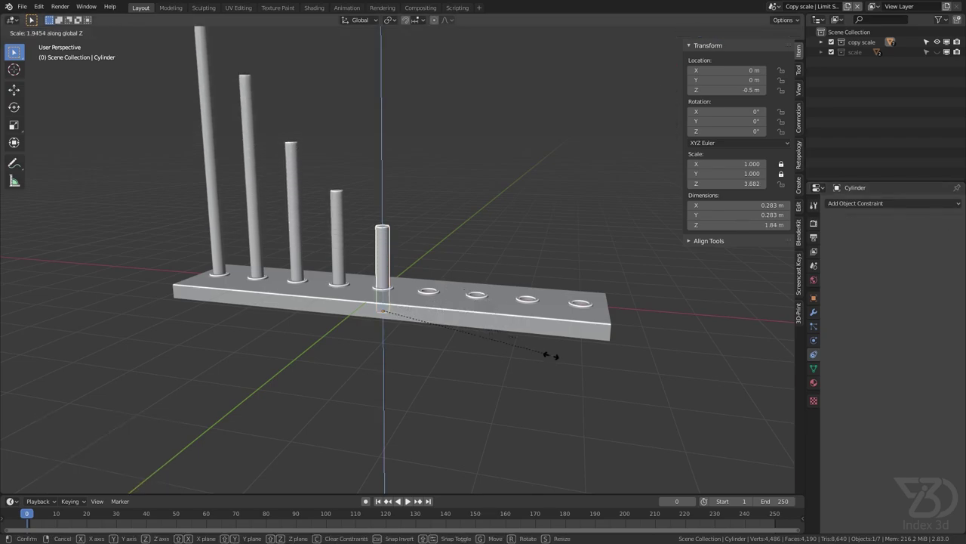
key(Escape)
key(ctrl+s)
Snap the 3D cursor to the middle cylinder's origin and make the 3D cursor the transform pivot point
scroll(426, 317, up, 5)
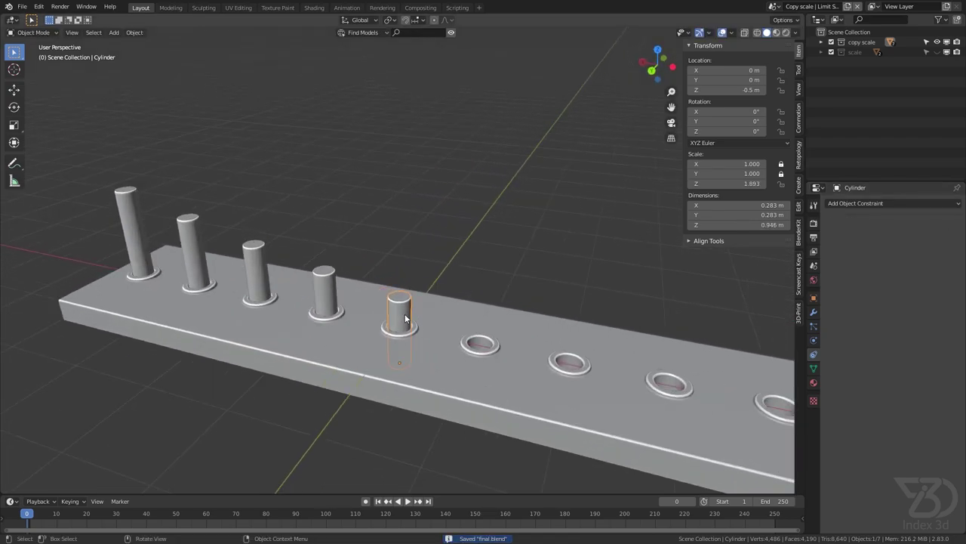
key(shift+s)
click(400, 385)
click(389, 20)
click(405, 47)
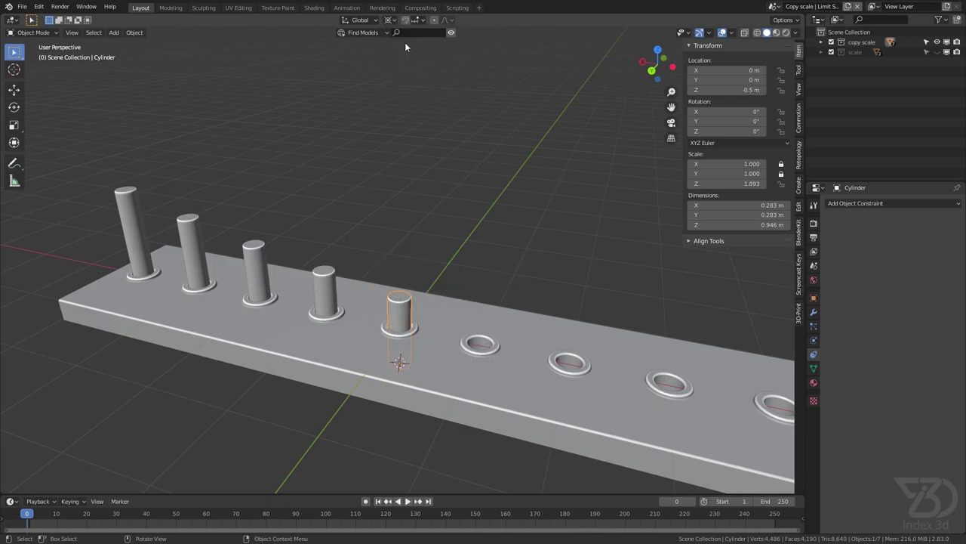
Duplicate in place the four constrained cylinders between the middle cylinder and the plate's left end, and hide the viewport tools
click(325, 273)
shift+click(253, 256)
shift+click(192, 242)
shift+click(130, 223)
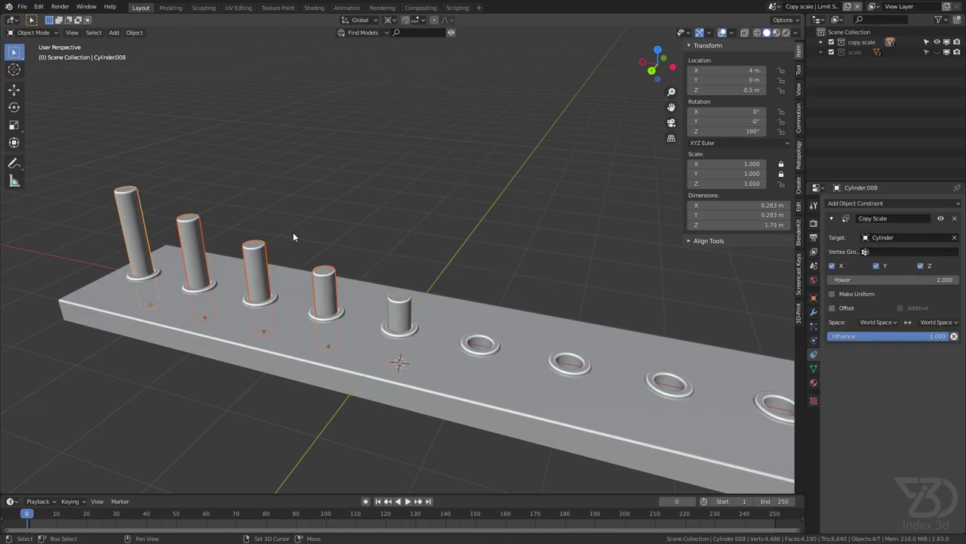
key(shift+d)
text(z)
text(180)
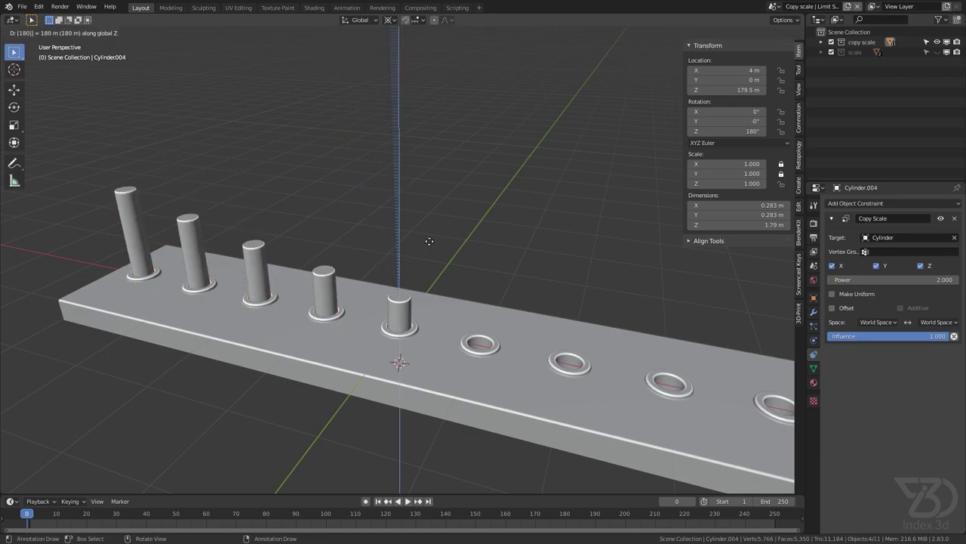
key(Escape)
key(t)
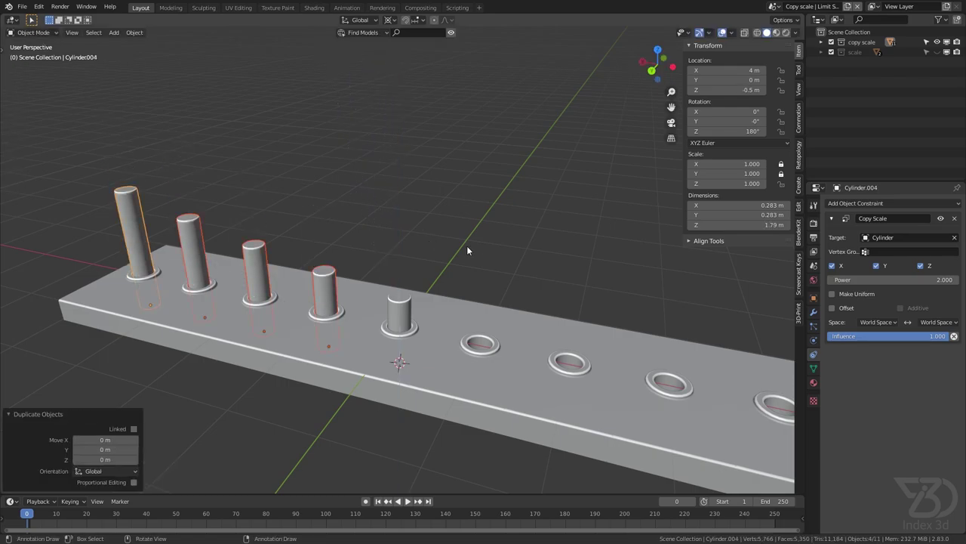
Rotate the four duplicated cylinders 180° about global Z around the 3D cursor into the empty holes, and save the file
scroll(468, 257, down, 4)
key(r)
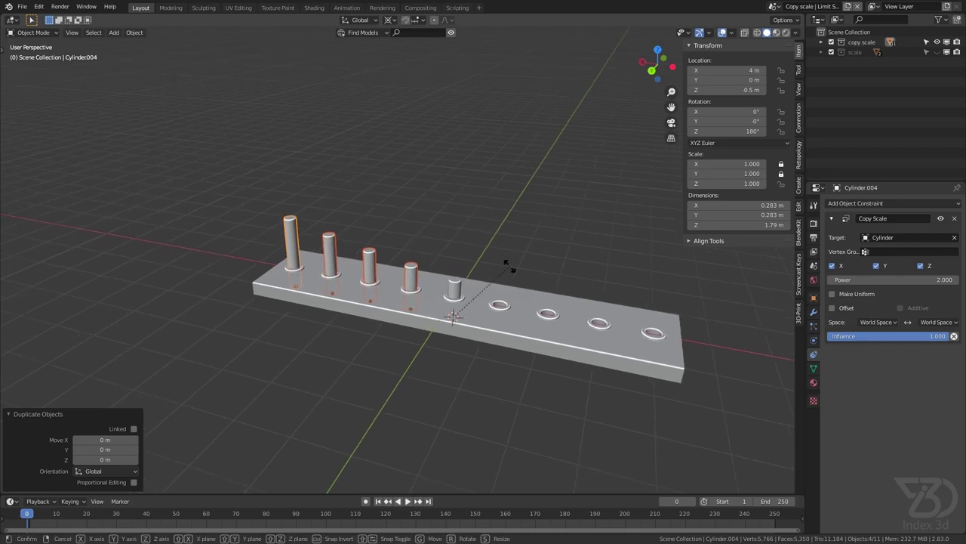
text(z)
text(180)
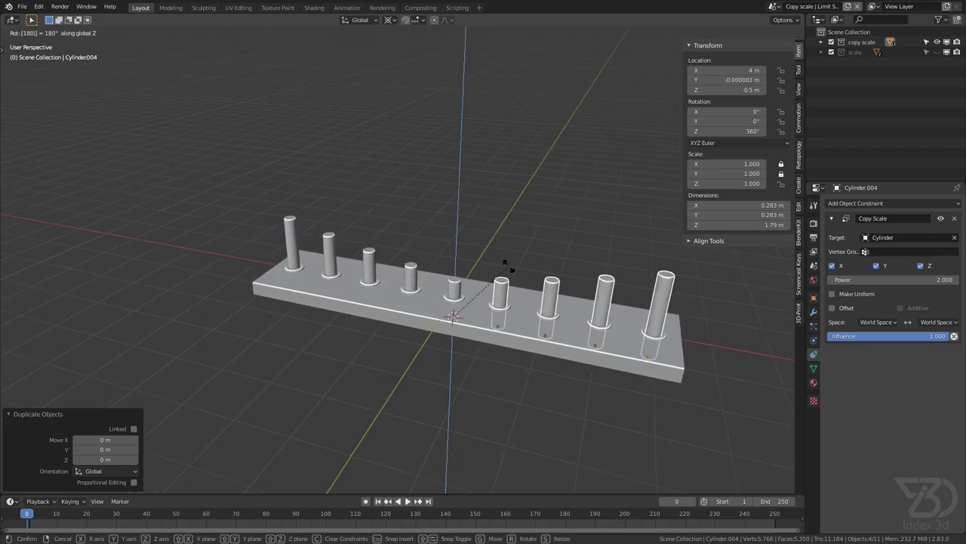
key(Return)
key(ctrl+s)
Scale the middle cylinder by about 0.8 to drive the cylinders on both sides, and save the file
shift+middle_drag(506, 265, 438, 197)
click(384, 253)
key(s)
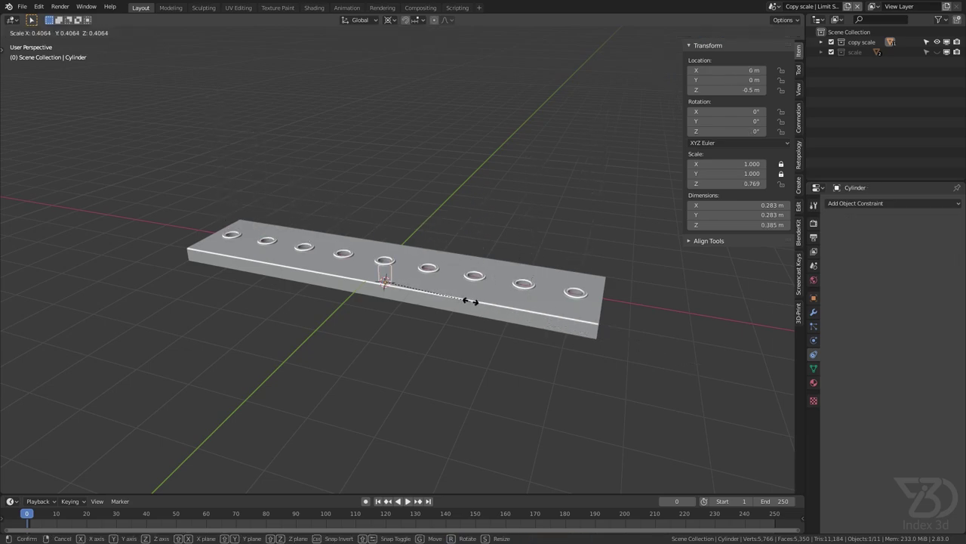
click(604, 350)
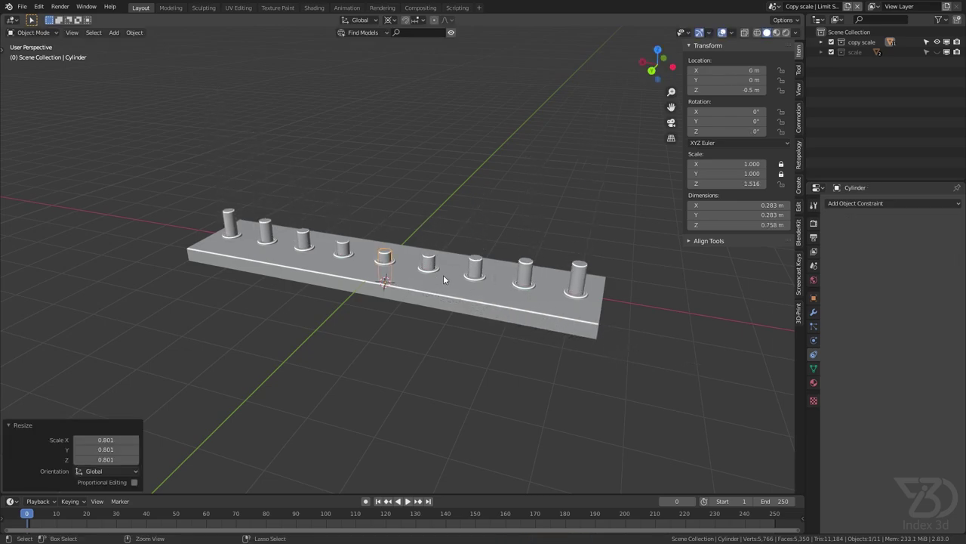
key(ctrl+s)
shift+middle_drag(443, 275, 428, 276)
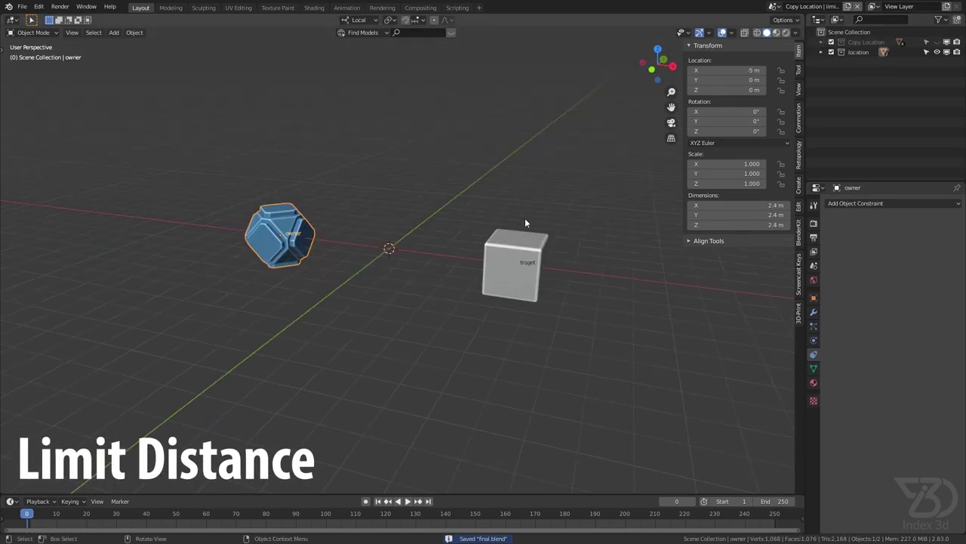
Add a Copy Transforms constraint to the blue owner object with the white cube as its target, and save the file
click(861, 203)
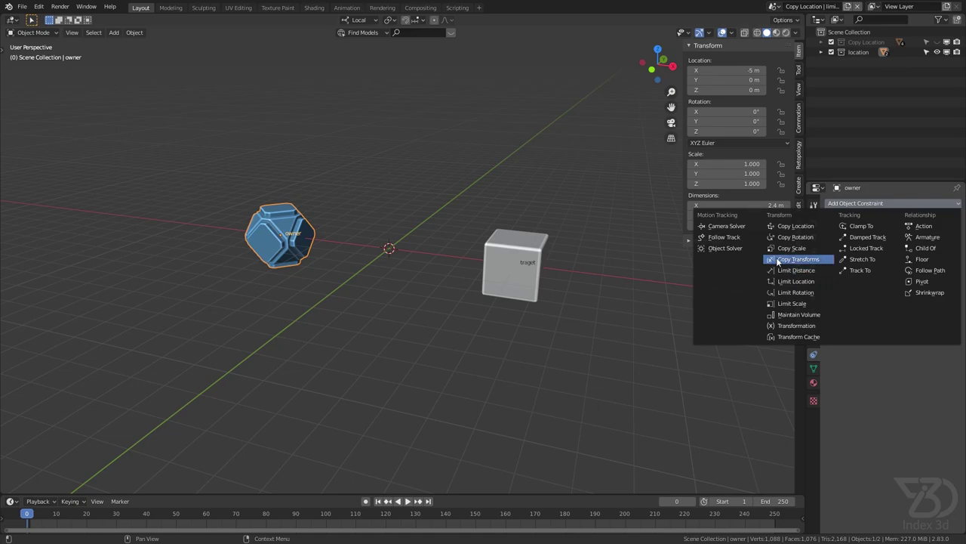
click(806, 262)
click(954, 237)
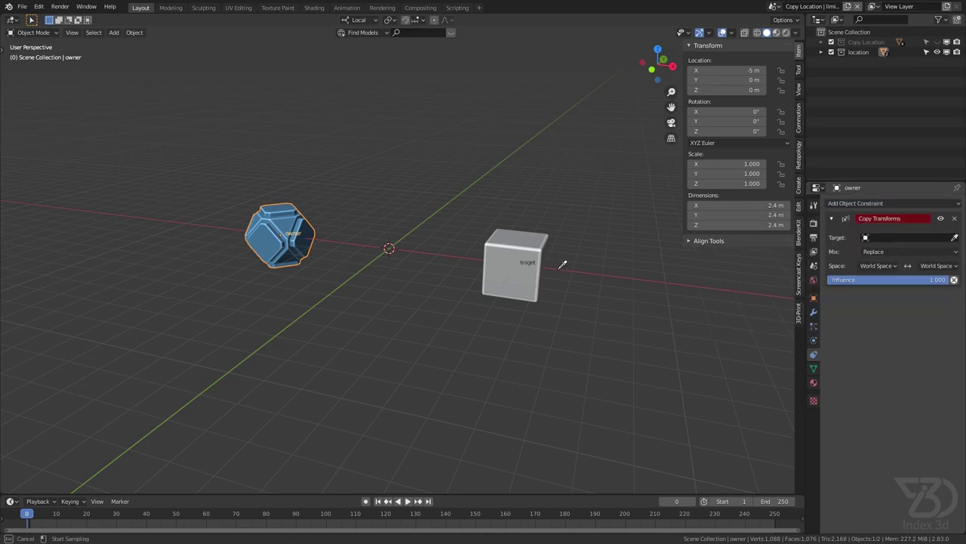
click(537, 257)
key(ctrl+s)
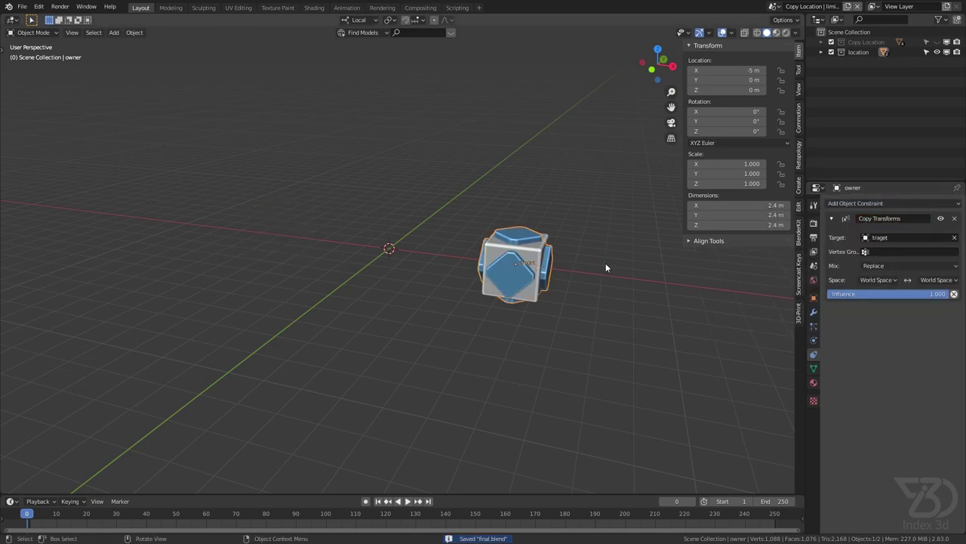
Scale the white target cube up uniformly by about 1.7 to test the Copy Transforms constraint
shift+middle_drag(593, 269, 496, 261)
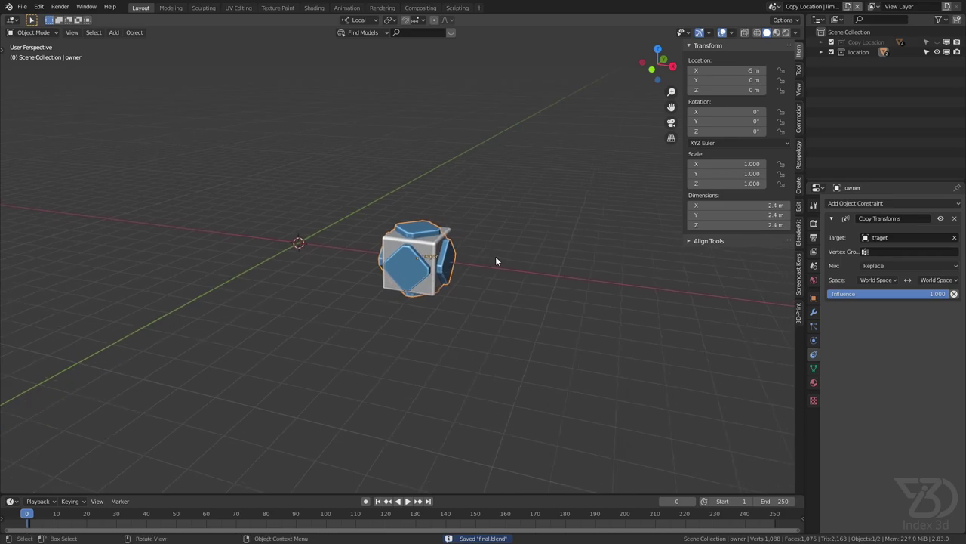
scroll(495, 261, up, 3)
click(459, 229)
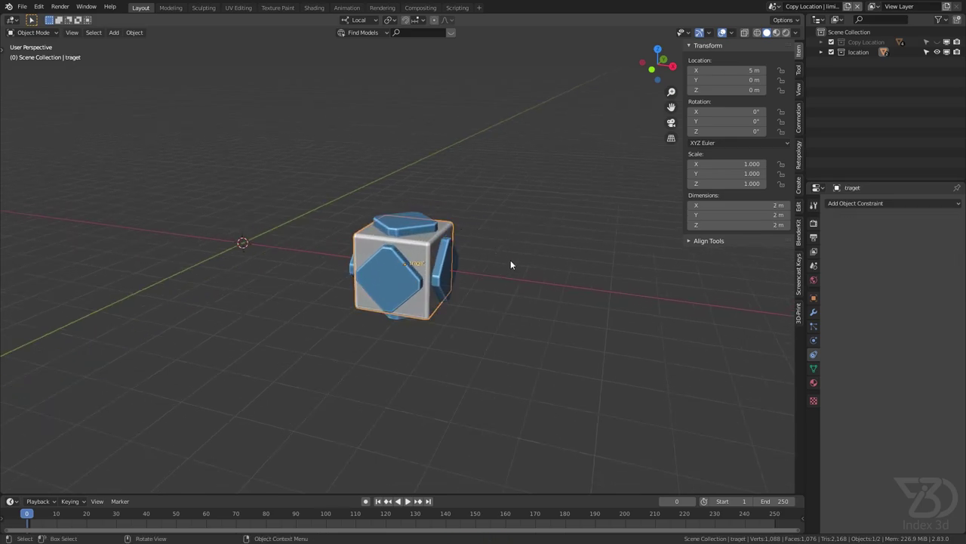
key(s)
click(585, 313)
Try rotating and moving the white target cube to test how the owner copies its transforms
key(r)
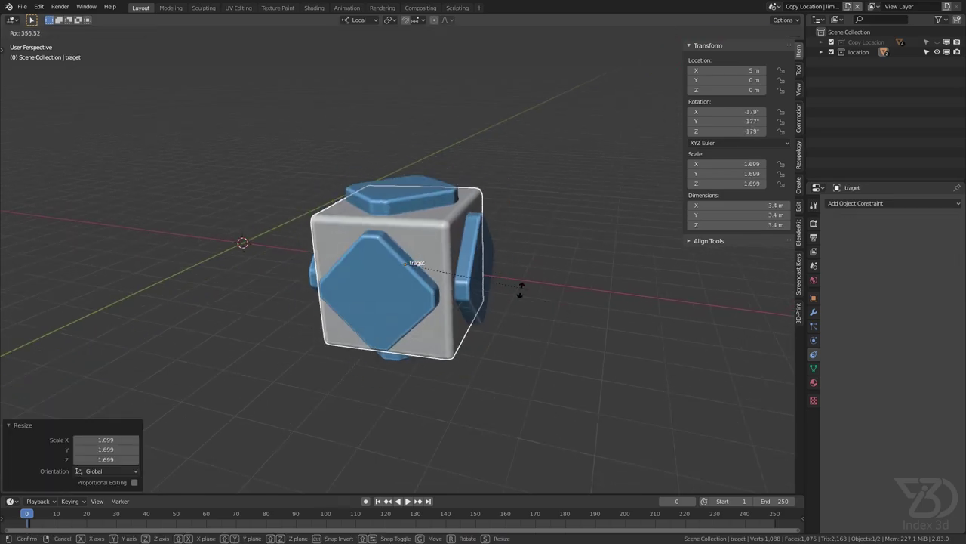
click(521, 288)
click(438, 267)
click(507, 254)
key(g)
right_click(417, 228)
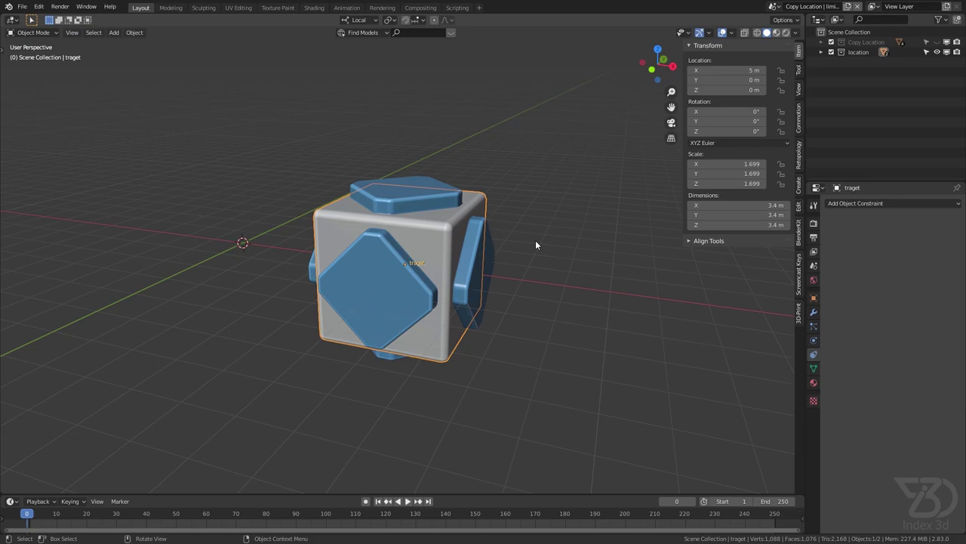
click(508, 233)
click(488, 207)
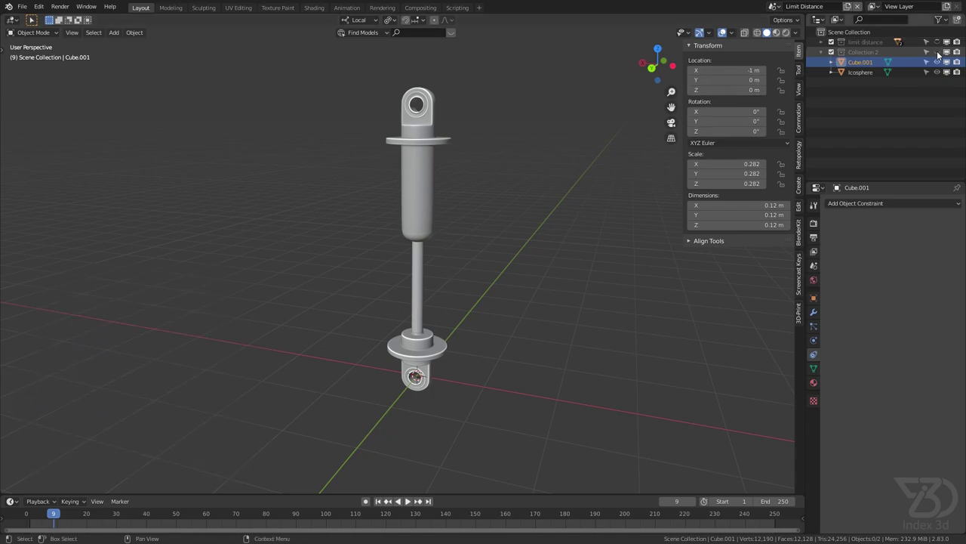
Hide the limit distance collection and show Collection 2 in the viewport, and save the file
click(937, 52)
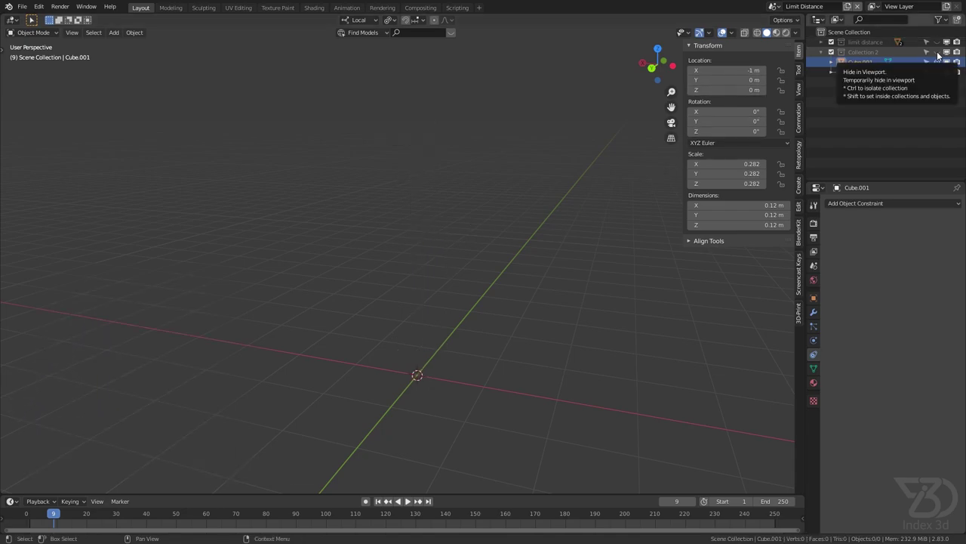
click(937, 52)
key(ctrl+s)
Add a Limit Distance constraint to the small cube with the Icosphere as its target
middle_drag(507, 323, 508, 301)
scroll(462, 317, up, 6)
click(508, 300)
click(466, 308)
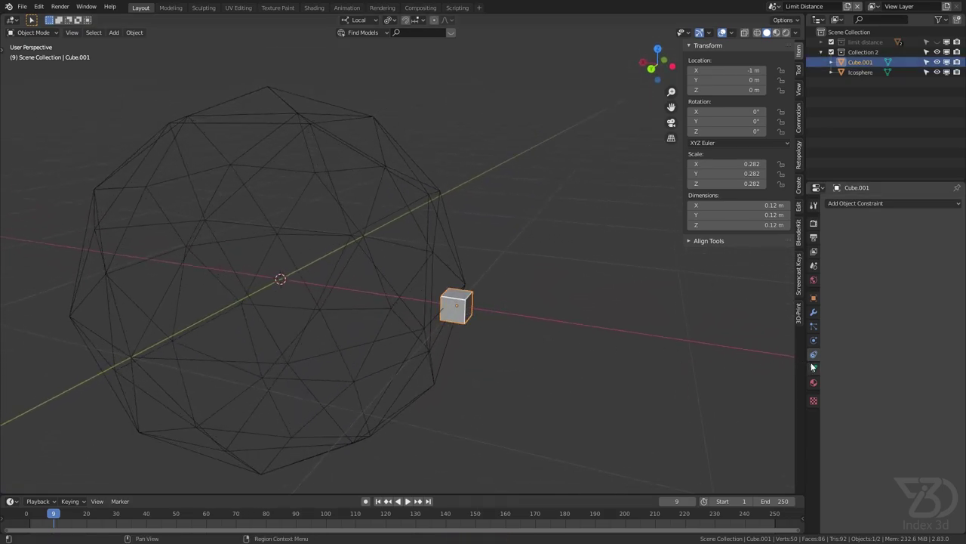
click(852, 203)
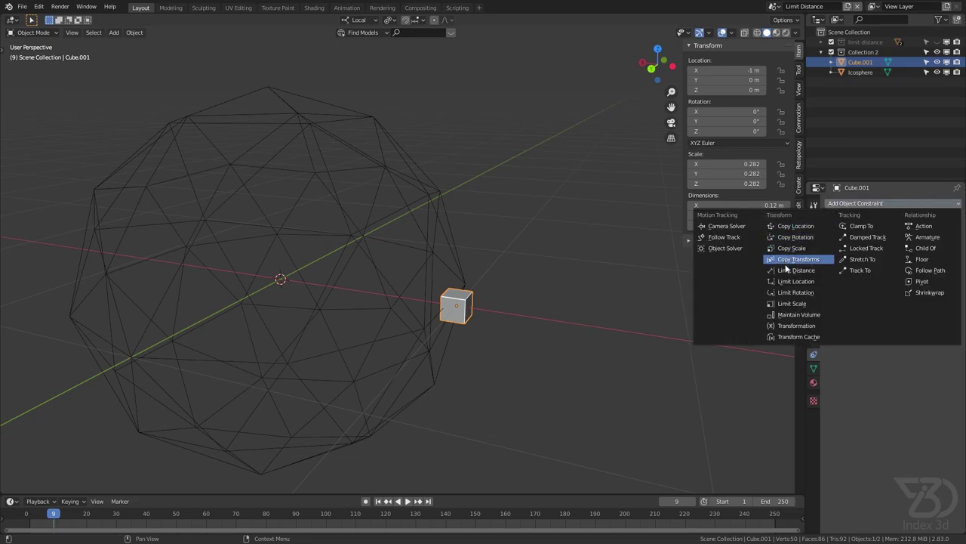
click(804, 274)
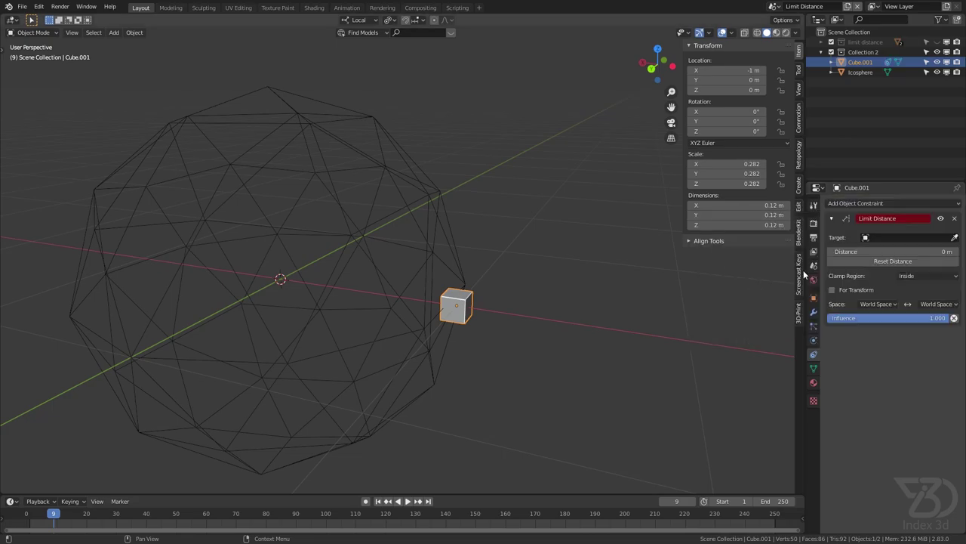
click(955, 240)
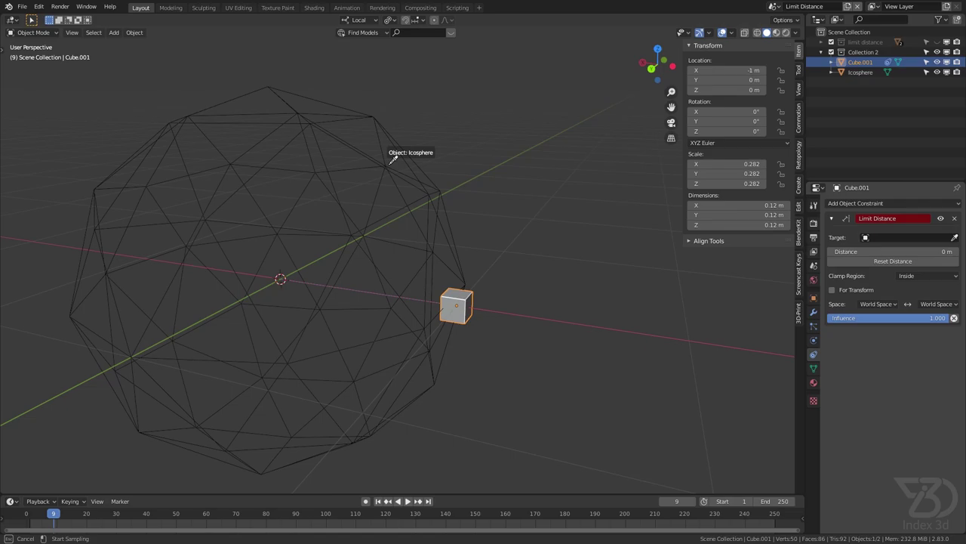
click(391, 159)
Try moving the small cube around the icosphere to test its Limit Distance constraint
scroll(389, 163, down, 5)
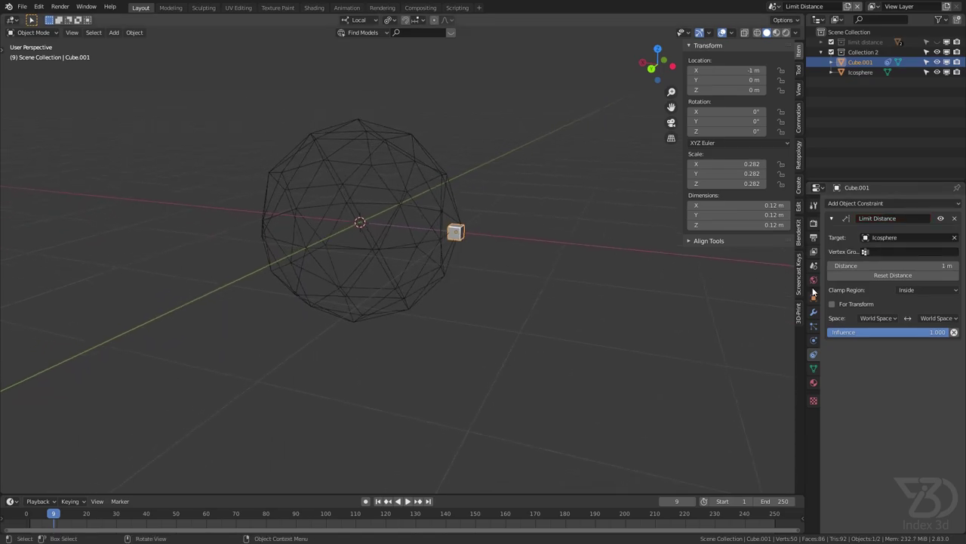
click(455, 236)
click(460, 235)
middle_drag(470, 237, 506, 235)
key(g)
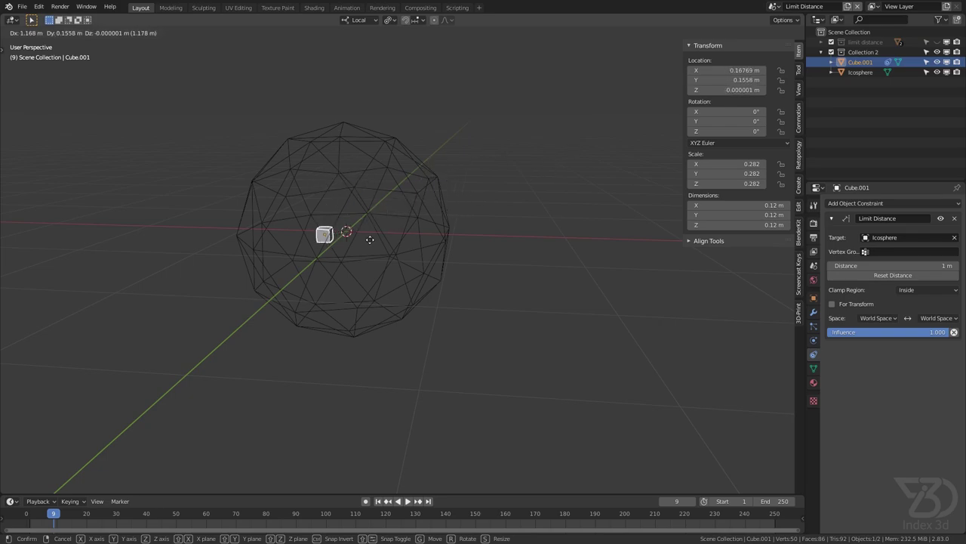
right_click(486, 162)
Set the Limit Distance constraint's Distance to 4.5 m and move the cube about 0.74 m along negative X
drag(898, 266, 913, 266)
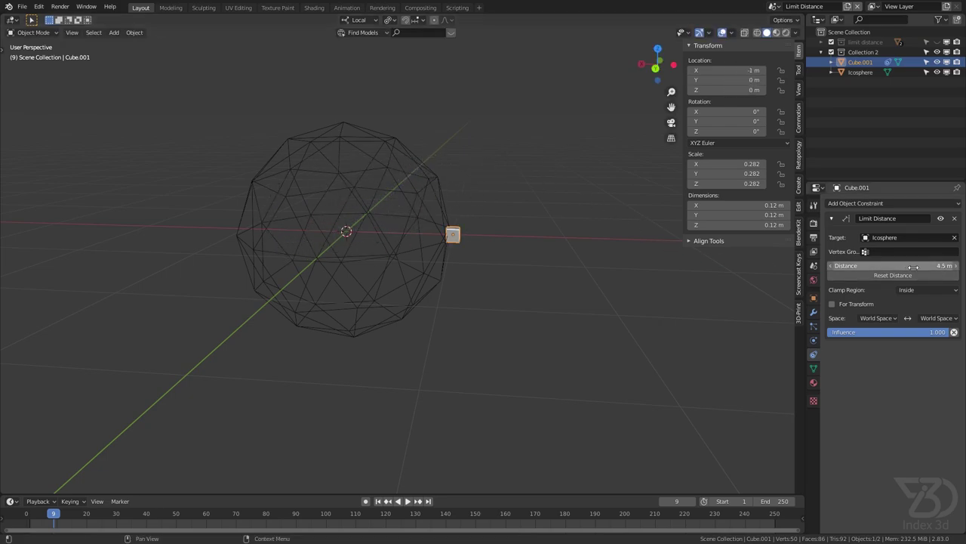
key(g)
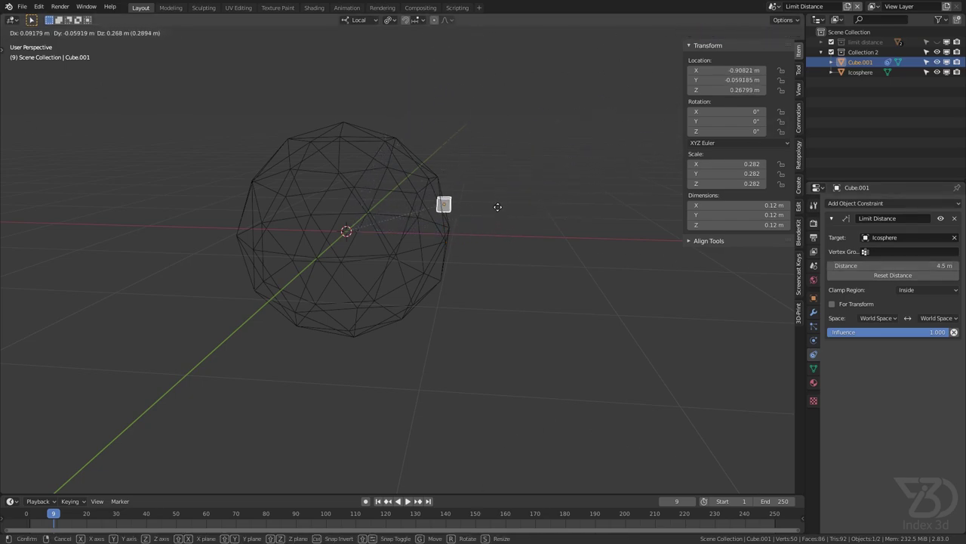
click(529, 223)
Try moving the small cube far away from the icosphere to test the 4.5 m distance limit
middle_drag(738, 272, 478, 280)
scroll(530, 288, down, 4)
key(g)
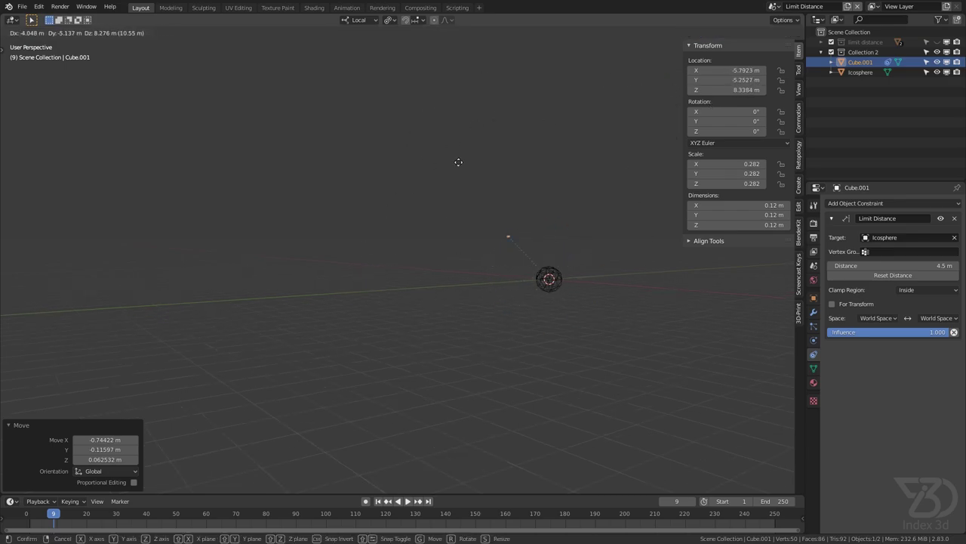
key(Escape)
Set the small cube's Limit Distance constraint to a Distance of 1 m
scroll(549, 281, up, 5)
middle_drag(508, 280, 725, 294)
double_click(926, 265)
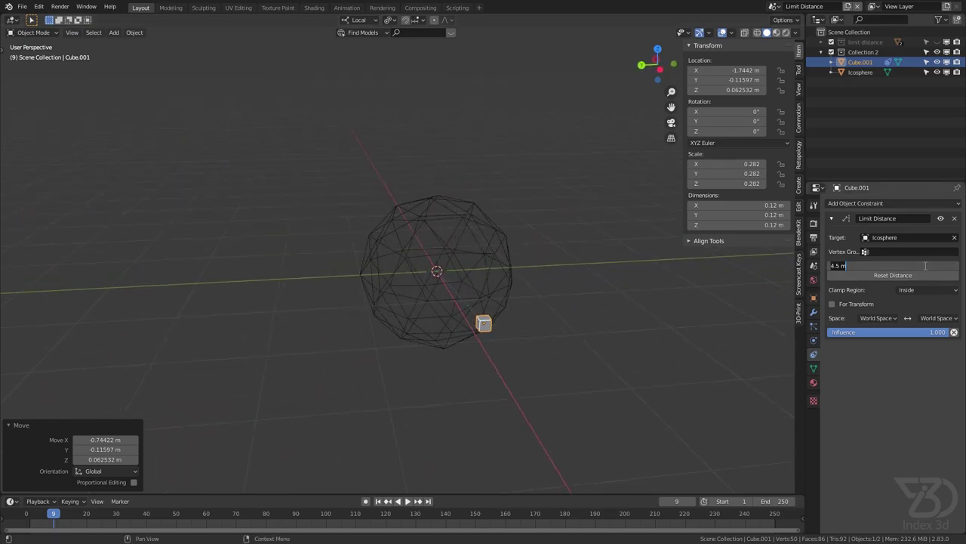
text(1)
key(Return)
middle_drag(679, 258, 541, 286)
scroll(466, 304, up, 3)
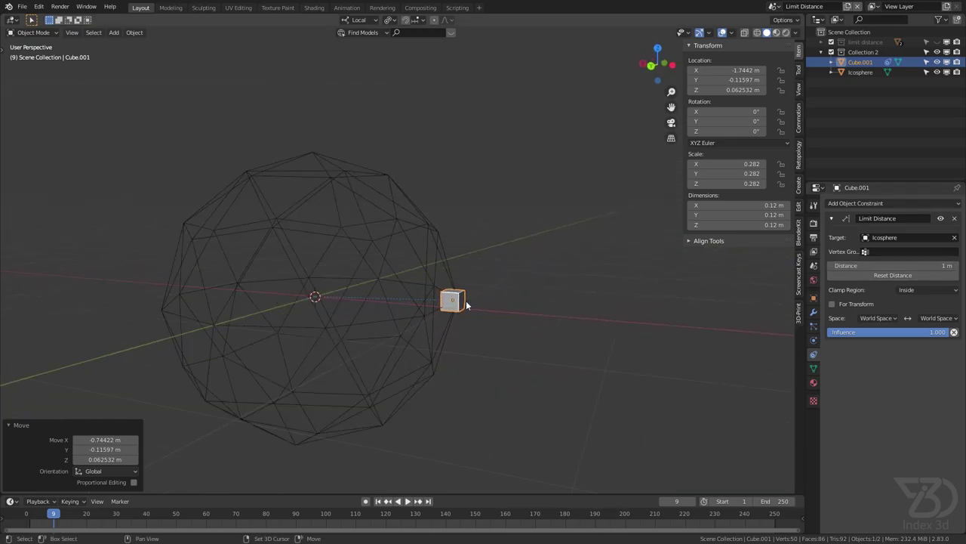
shift+middle_drag(466, 304, 526, 287)
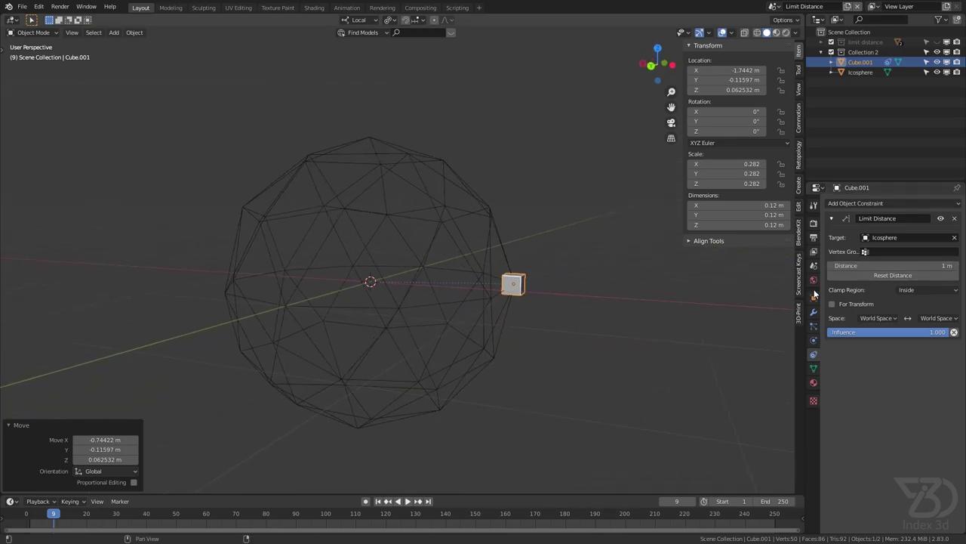
Set the constraint's Clamp Region to Outside and try moving the small cube into the icosphere
click(927, 288)
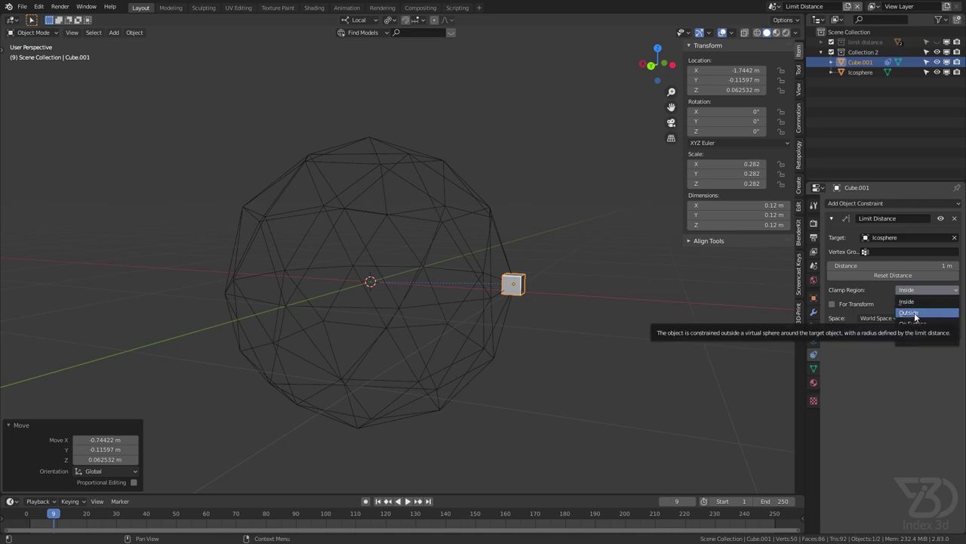
click(914, 312)
middle_drag(652, 288, 551, 293)
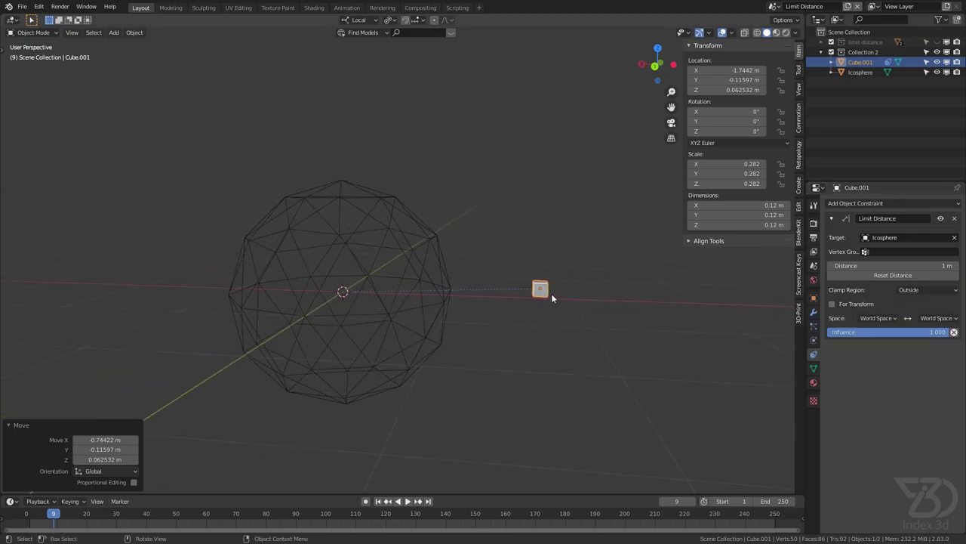
key(g)
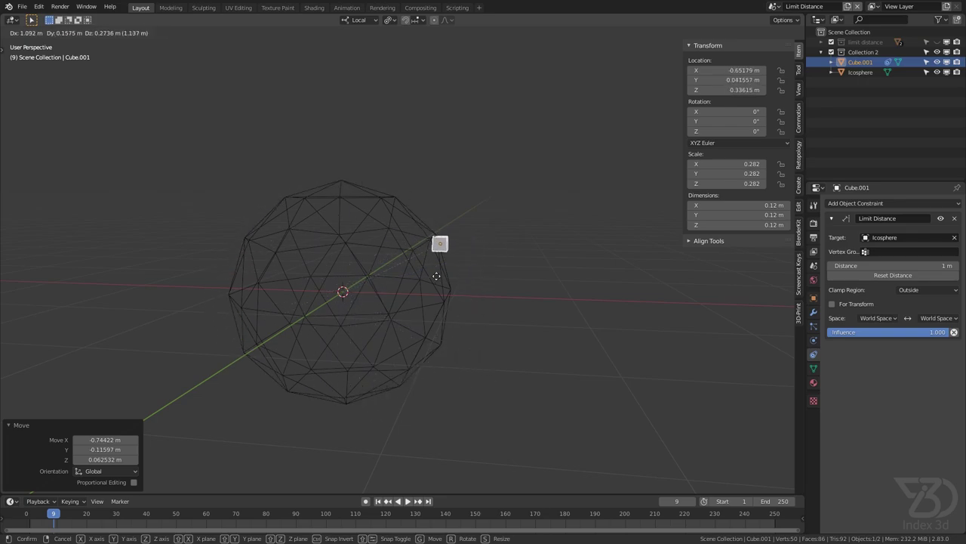
right_click(408, 317)
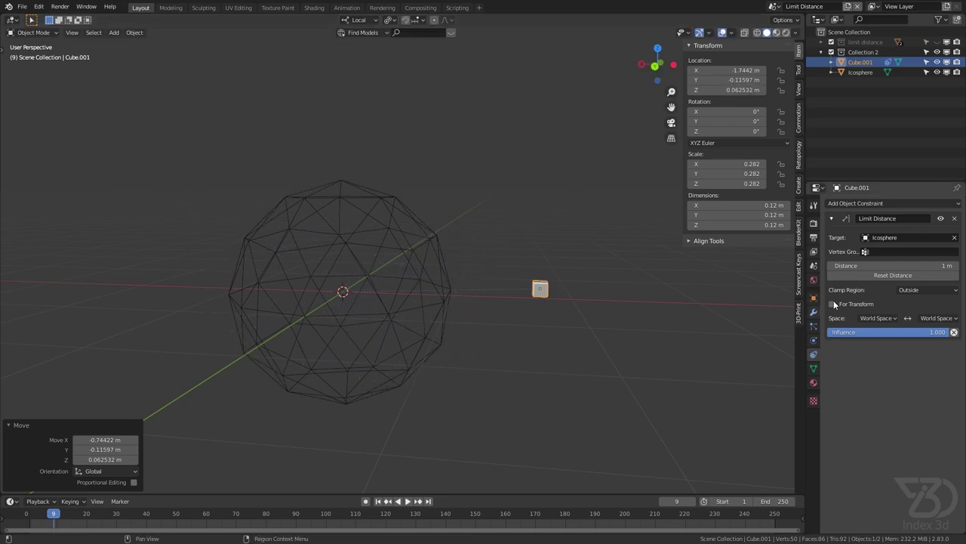
Set the constraint's Clamp Region to On Surface and move the small cube around the icosphere to test it
click(918, 288)
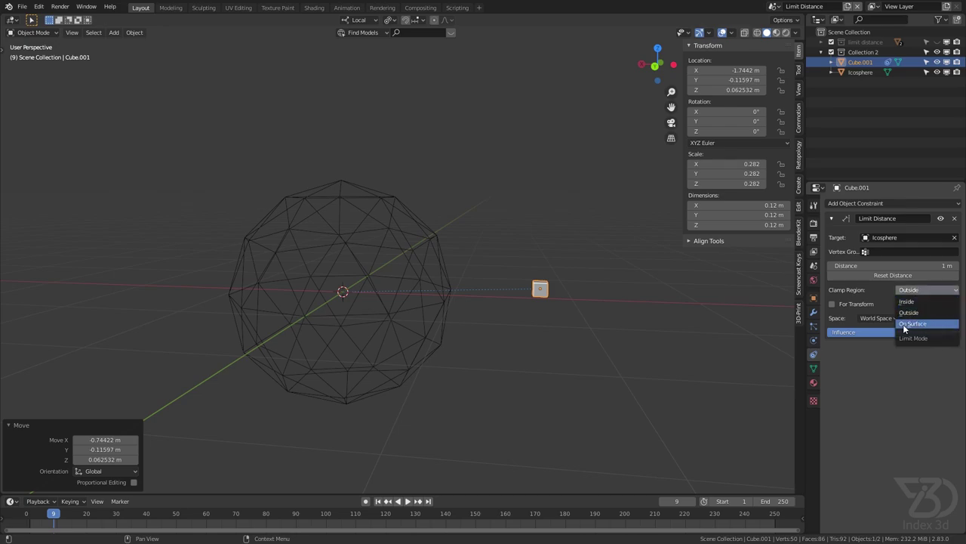
click(912, 323)
key(g)
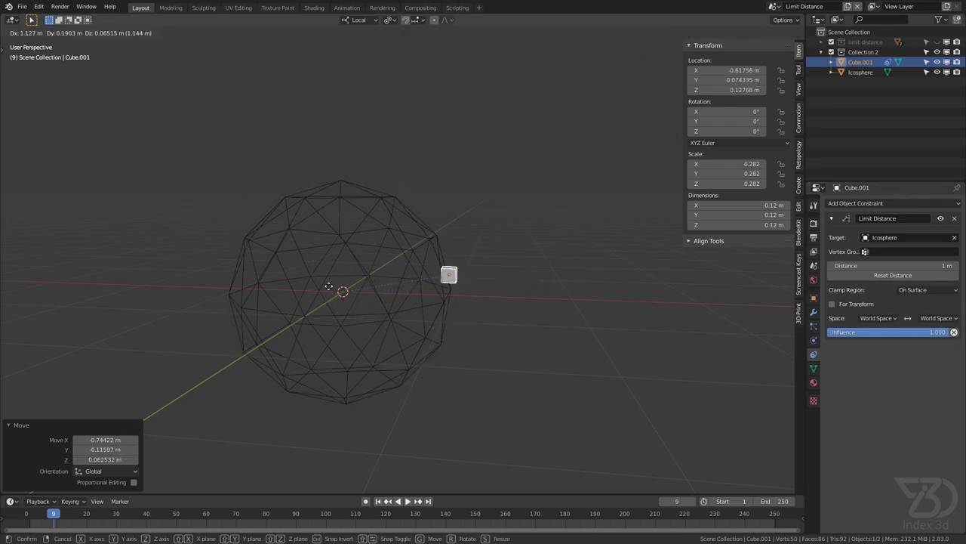
click(639, 299)
middle_drag(545, 298, 544, 327)
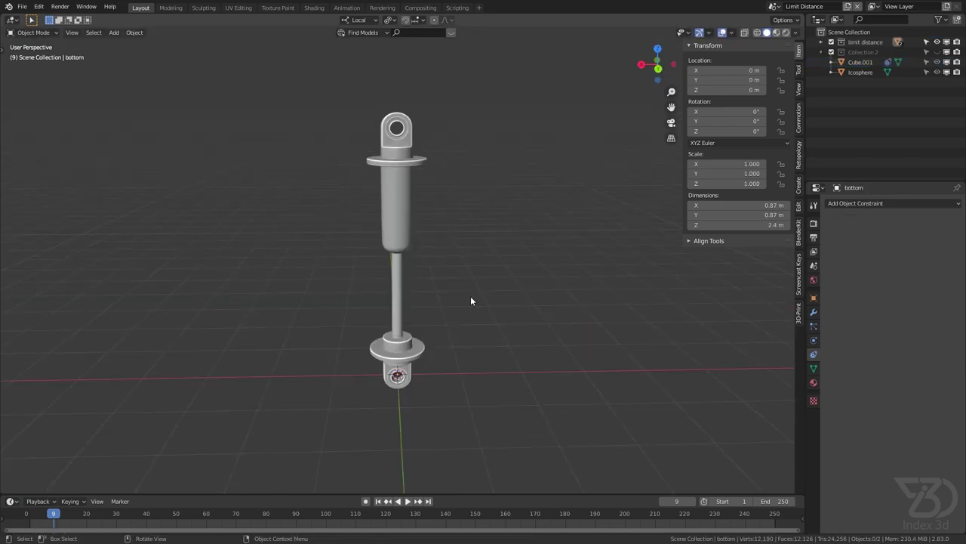
Save the file and add a Limit Distance constraint to the piston's bottom part with the top part as its target
key(ctrl+s)
middle_drag(468, 297, 440, 299)
click(376, 335)
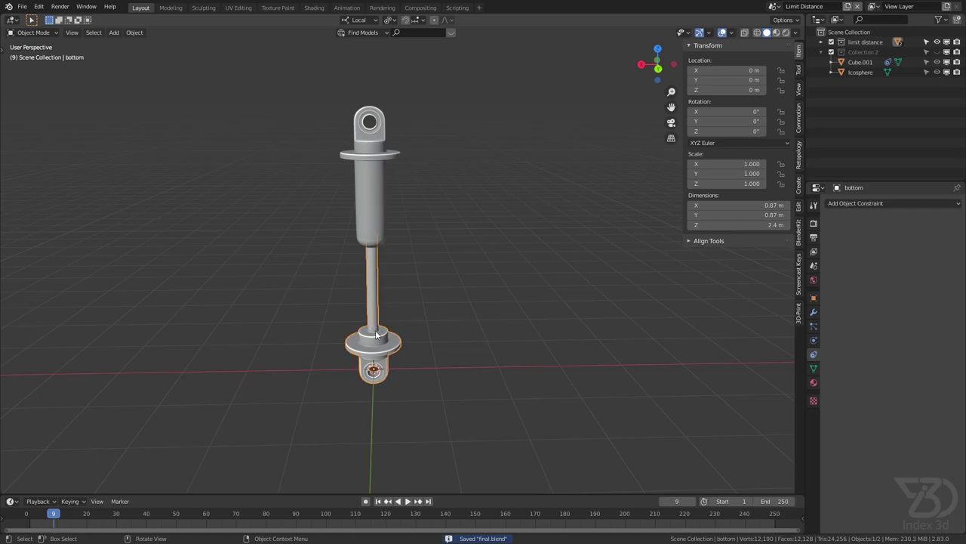
click(859, 204)
click(813, 274)
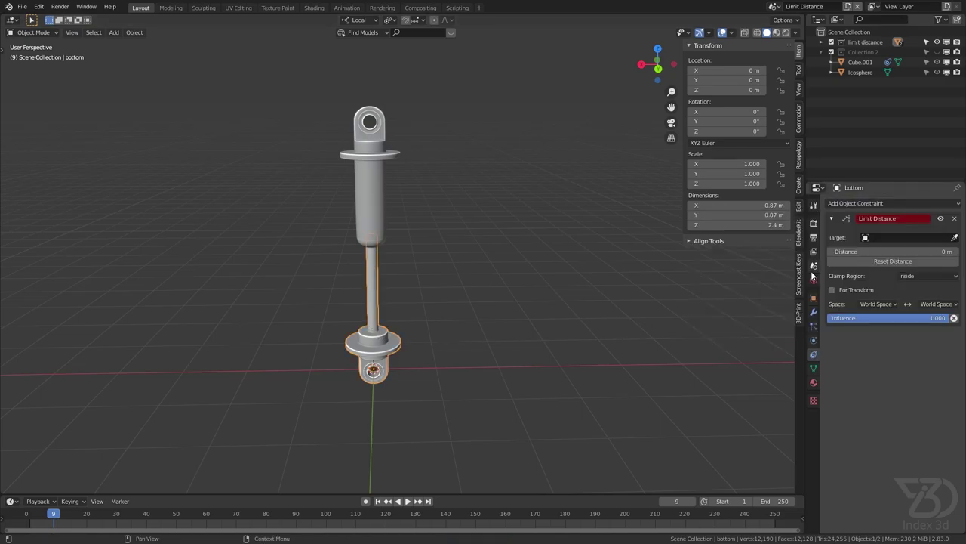
click(955, 237)
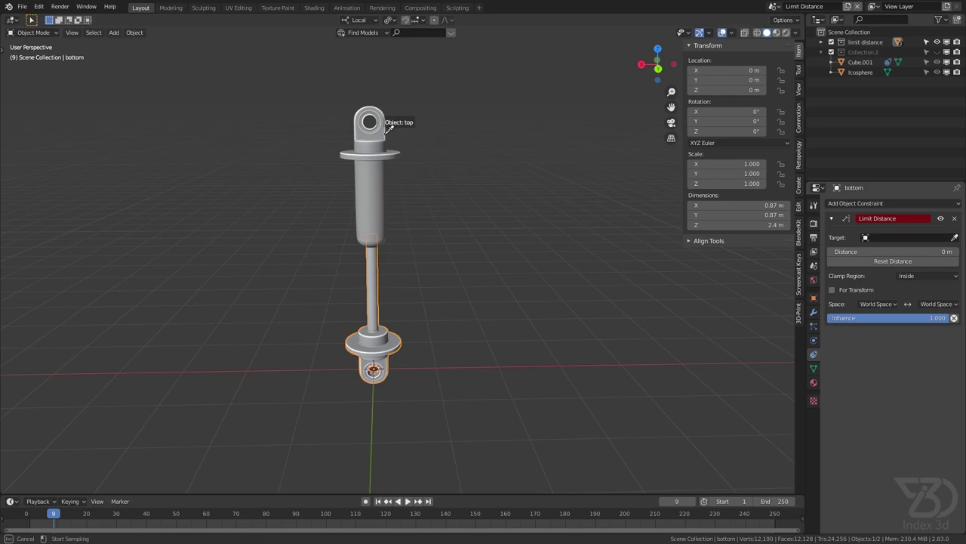
click(387, 129)
Move the piston's bottom part up along Z to about 1.33 m, just below the end of the top cylinder
middle_drag(429, 308, 330, 333)
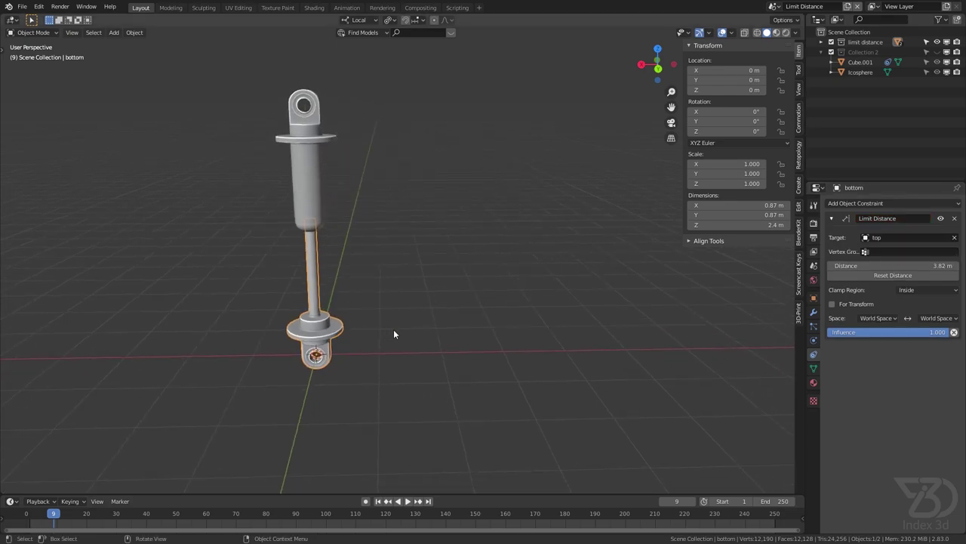
key(g)
key(z)
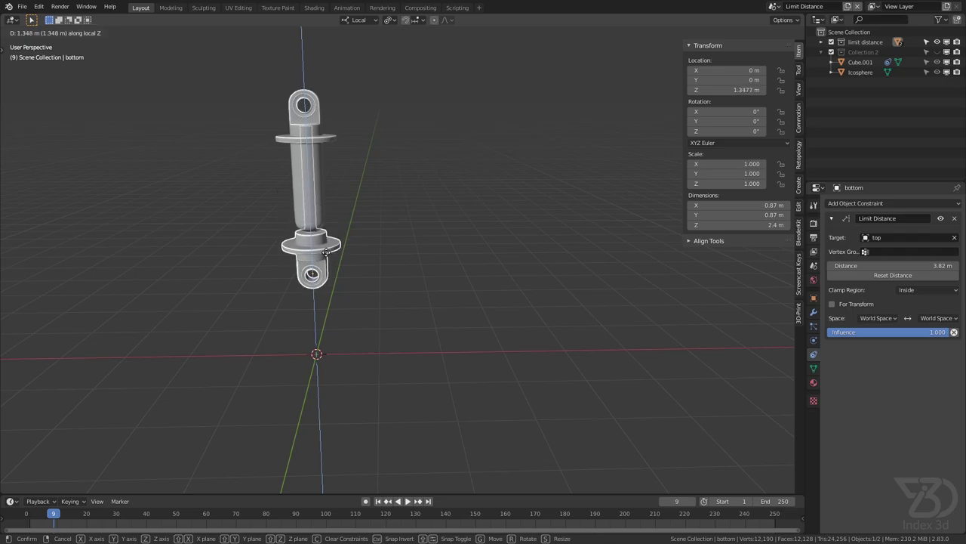
click(324, 253)
scroll(318, 240, up, 5)
scroll(318, 240, up, 2)
key(g)
key(z)
key(z)
click(322, 239)
Add a second Limit Distance constraint to the bottom part with Clamp Region Outside and the top part as its target
click(831, 218)
click(849, 204)
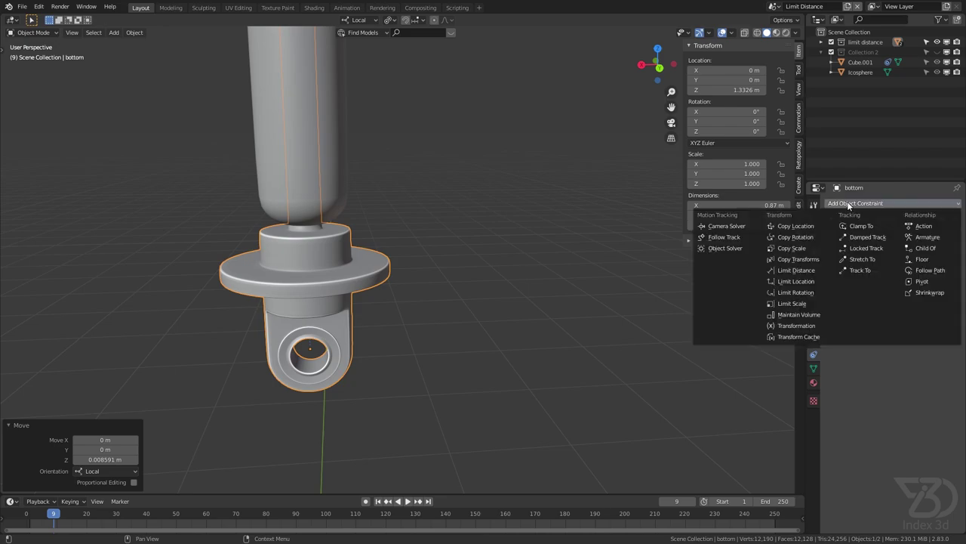
click(798, 269)
click(926, 293)
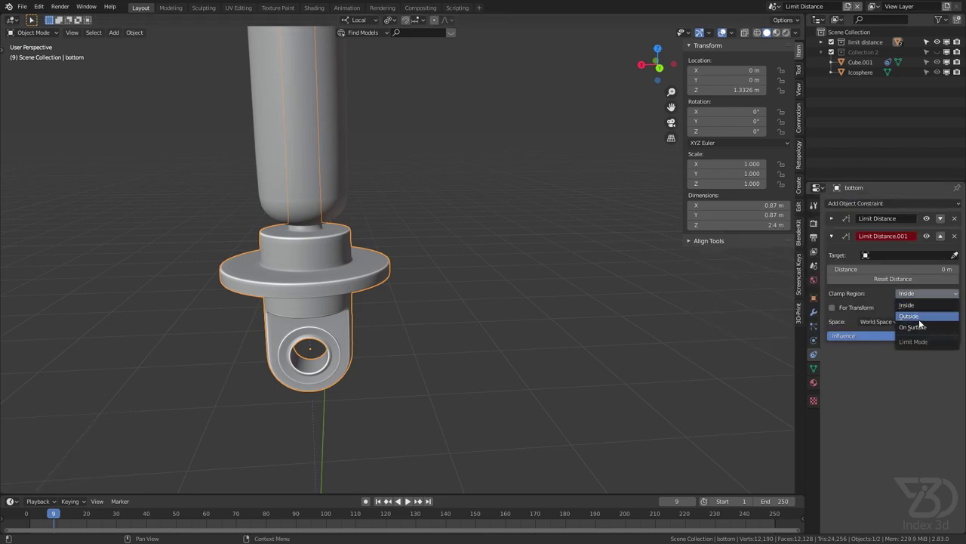
click(924, 317)
scroll(491, 274, down, 1)
scroll(453, 254, down, 4)
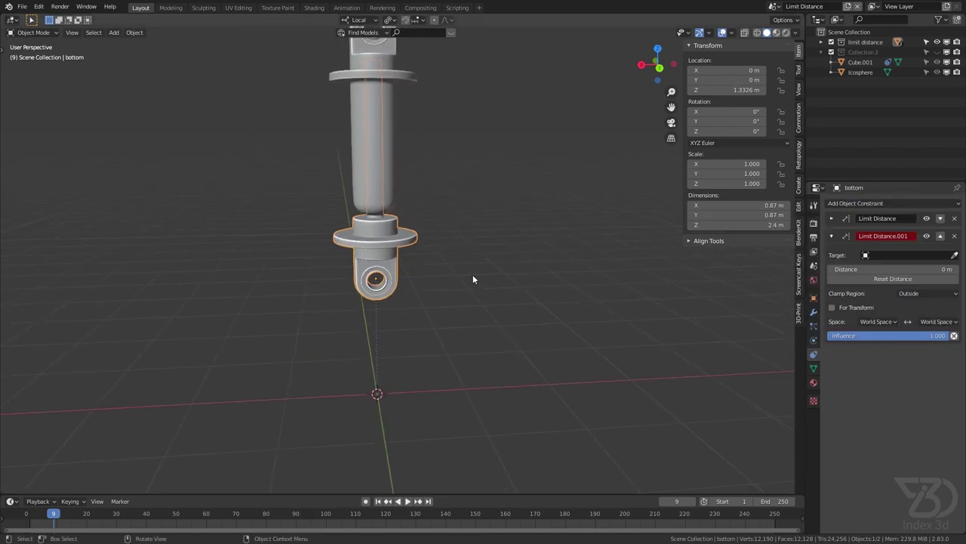
key(g)
key(z)
key(Escape)
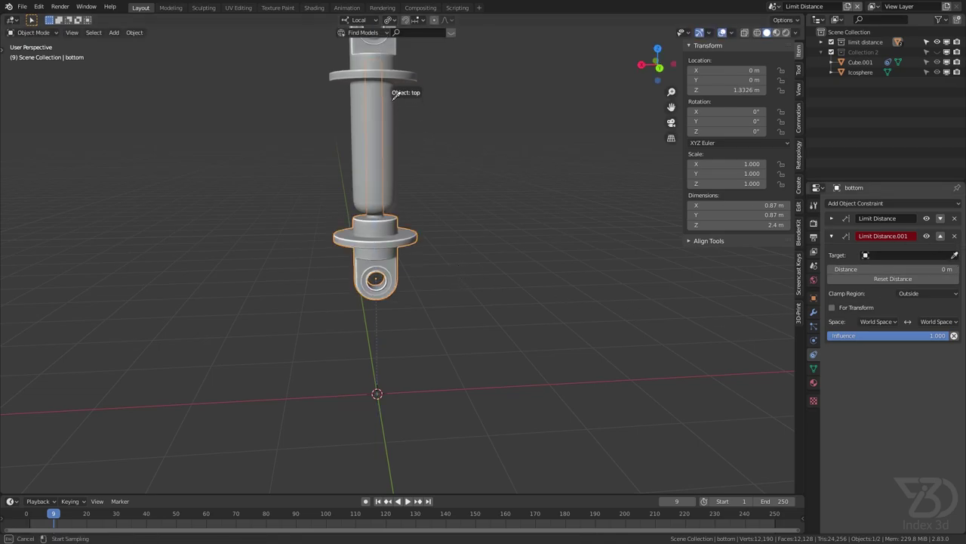
click(396, 76)
Slide the bottom part about 1.68 m down along its local Z axis to test both distance limits
key(g)
key(z)
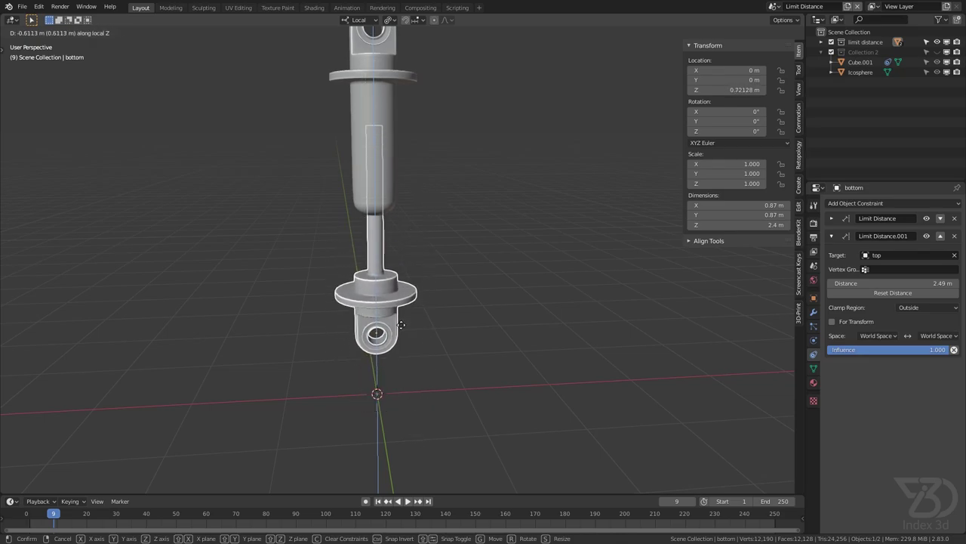
click(392, 240)
key(g)
key(z)
click(362, 339)
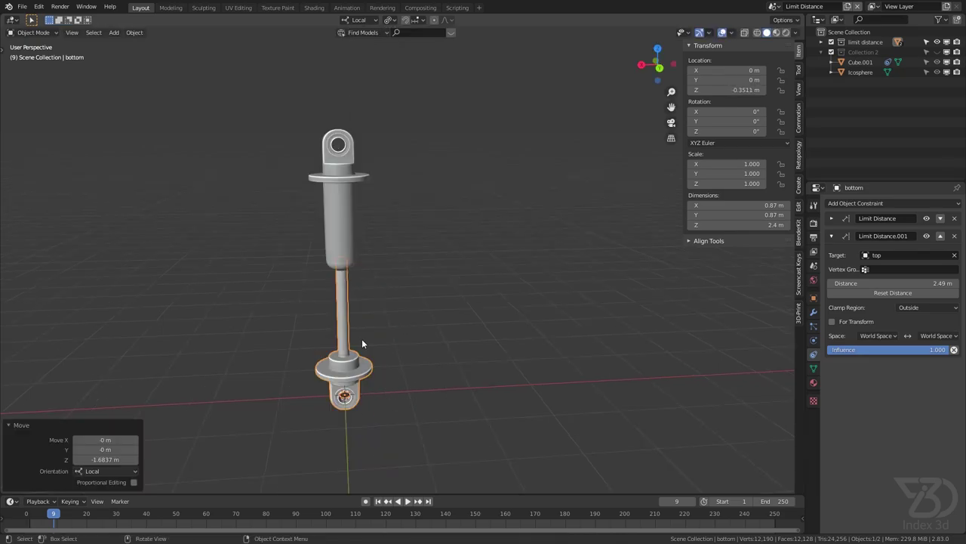
Add a Damped Track constraint to the bottom part, targeting the top part with the Z axis
click(832, 235)
click(872, 204)
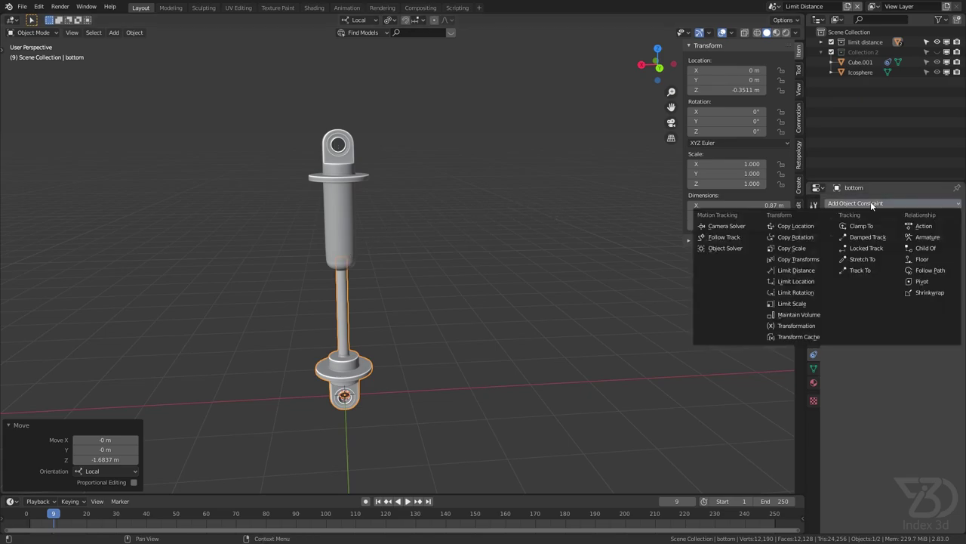
click(857, 239)
click(954, 274)
click(353, 175)
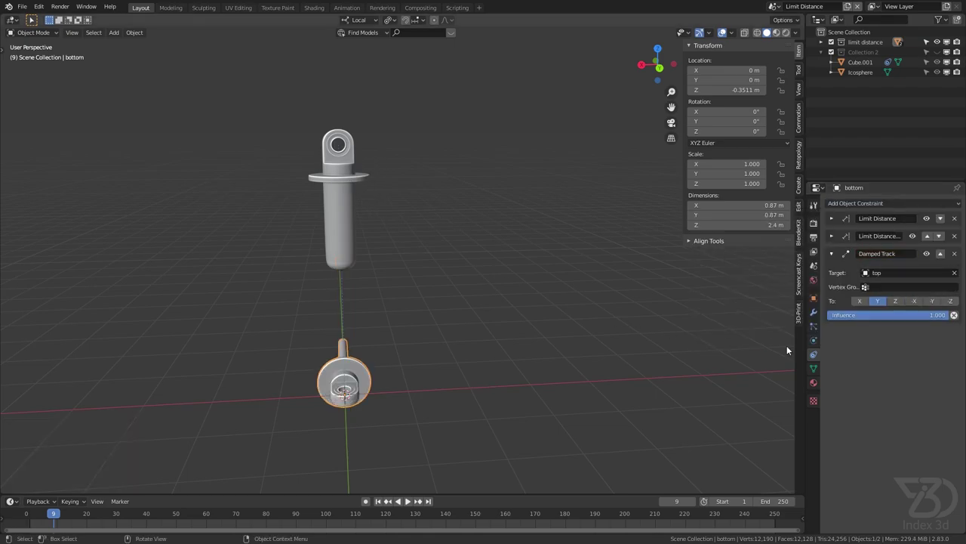
click(894, 300)
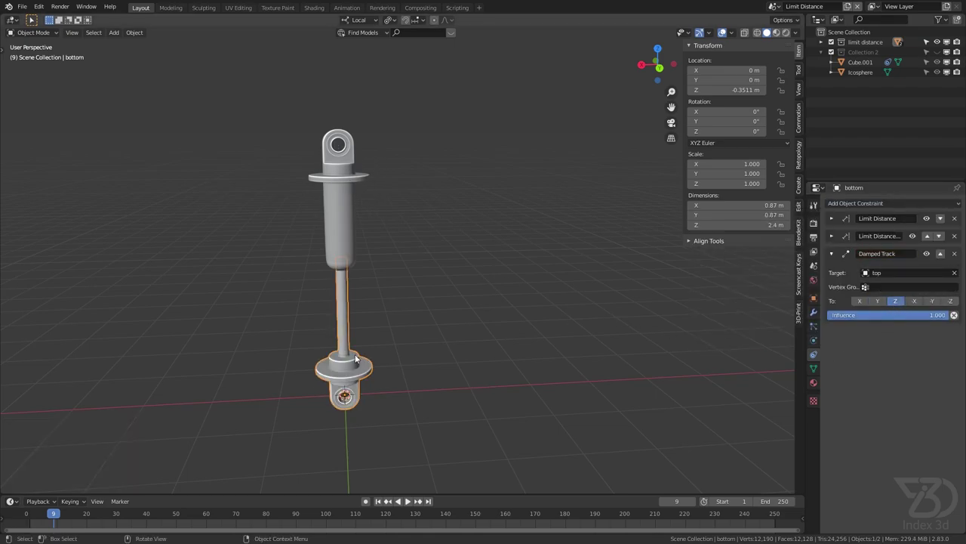
Add a Damped Track constraint to the top part, targeting the bottom part with the -Z axis
click(340, 195)
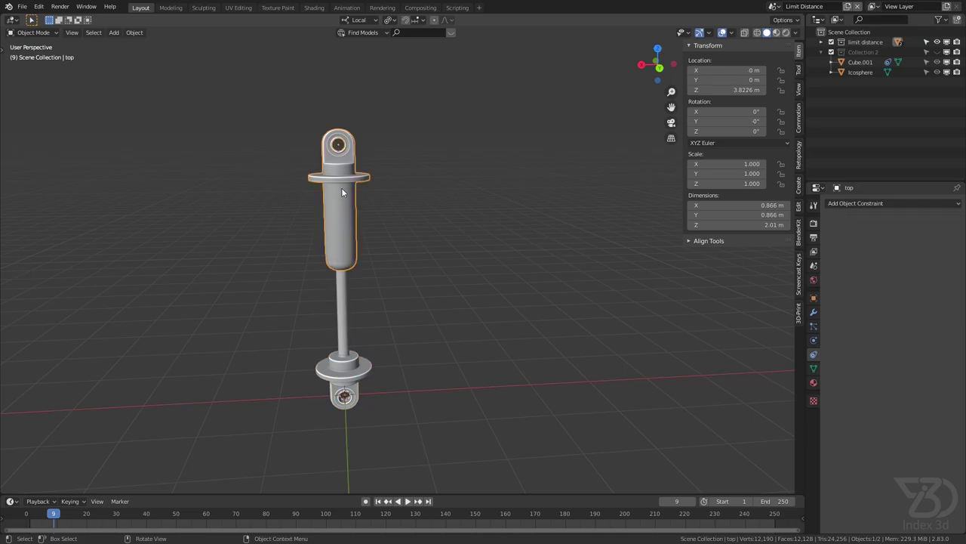
click(862, 203)
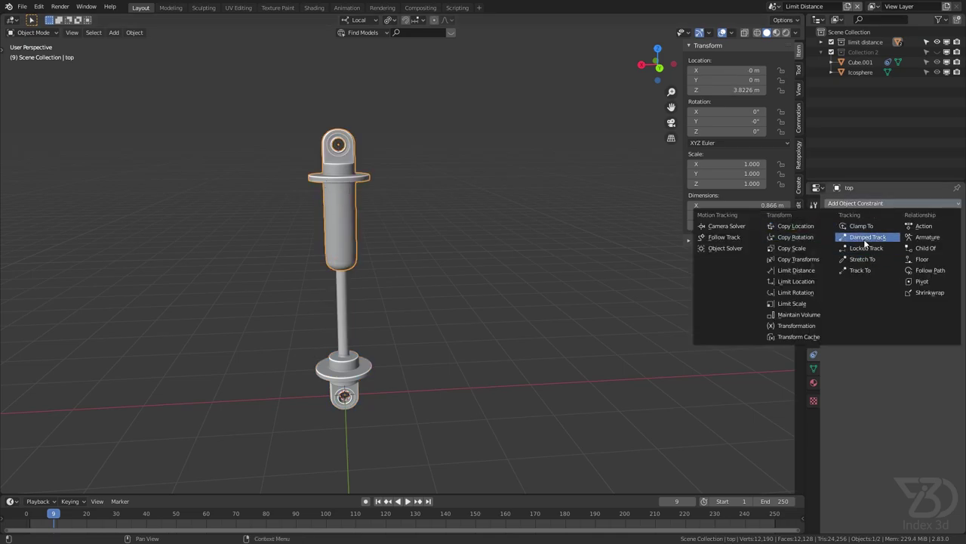
click(867, 237)
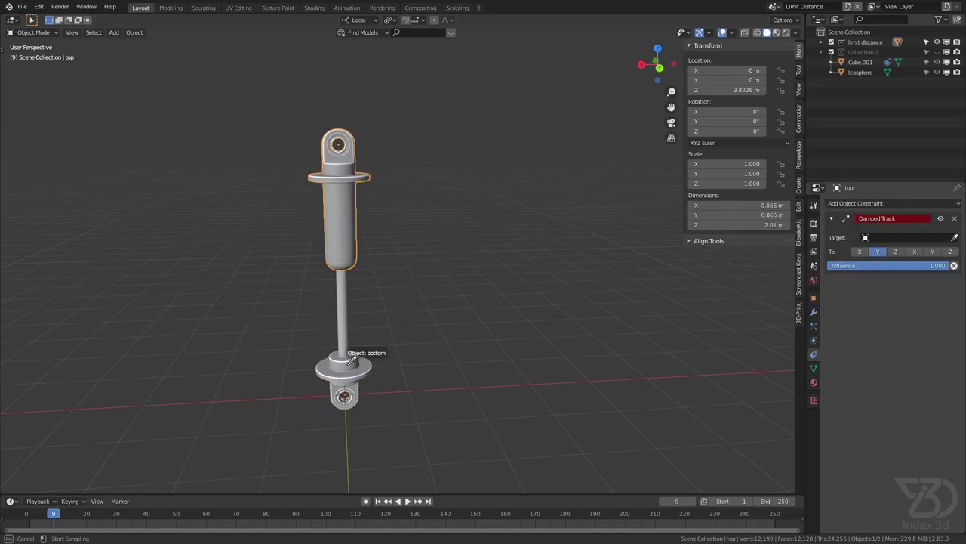
click(351, 360)
click(950, 266)
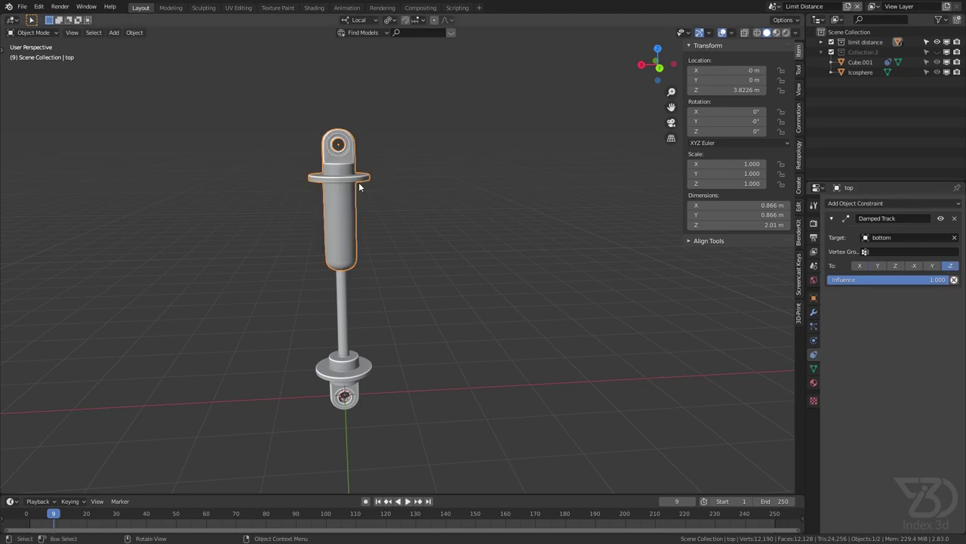
Try moving the bottom part freely to test how both piston parts track each other
click(343, 324)
key(g)
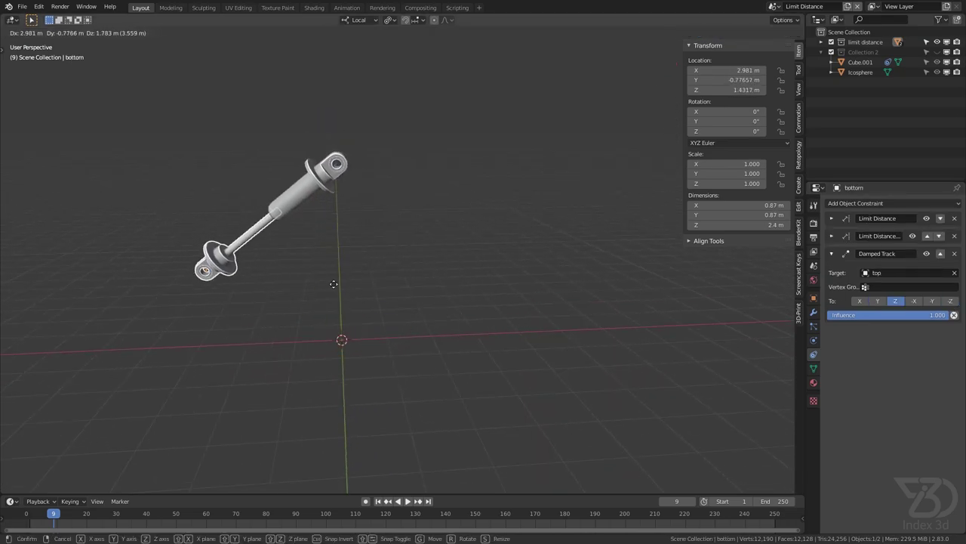
key(Escape)
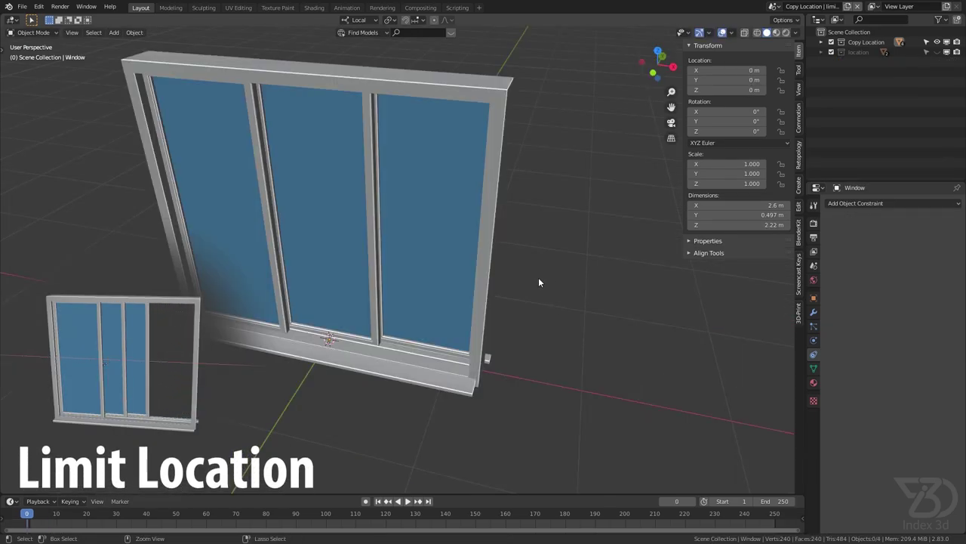
Add a Limit Location constraint to the window's rightmost panel and save the file
key(ctrl+s)
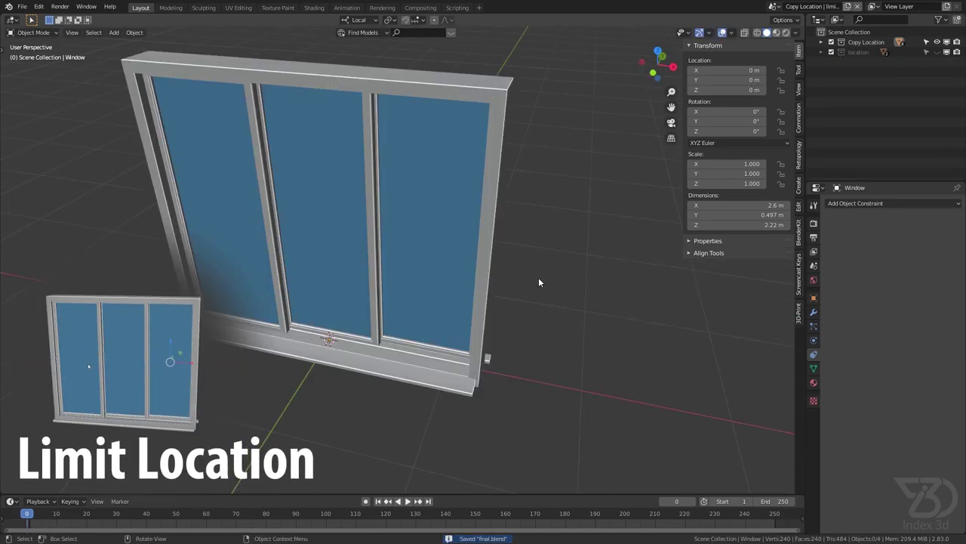
click(450, 232)
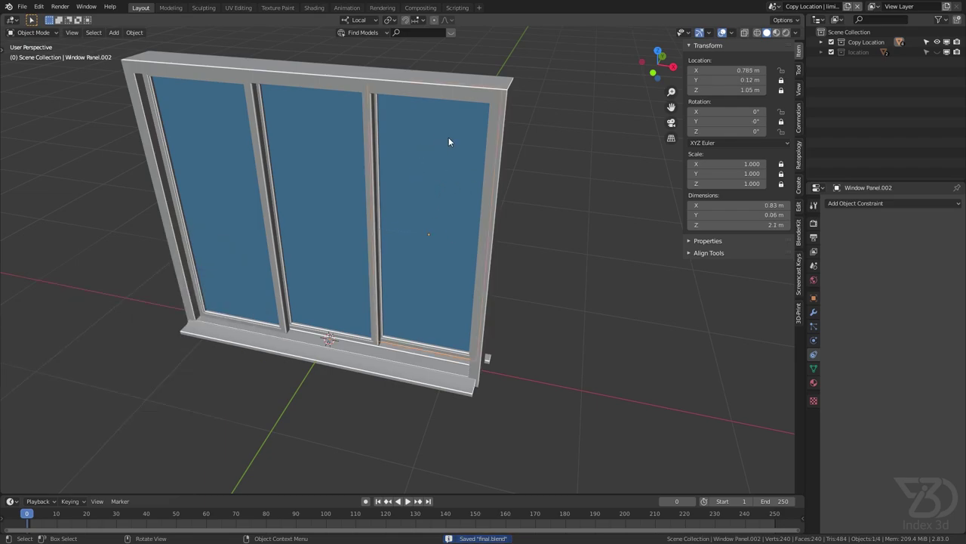
click(860, 203)
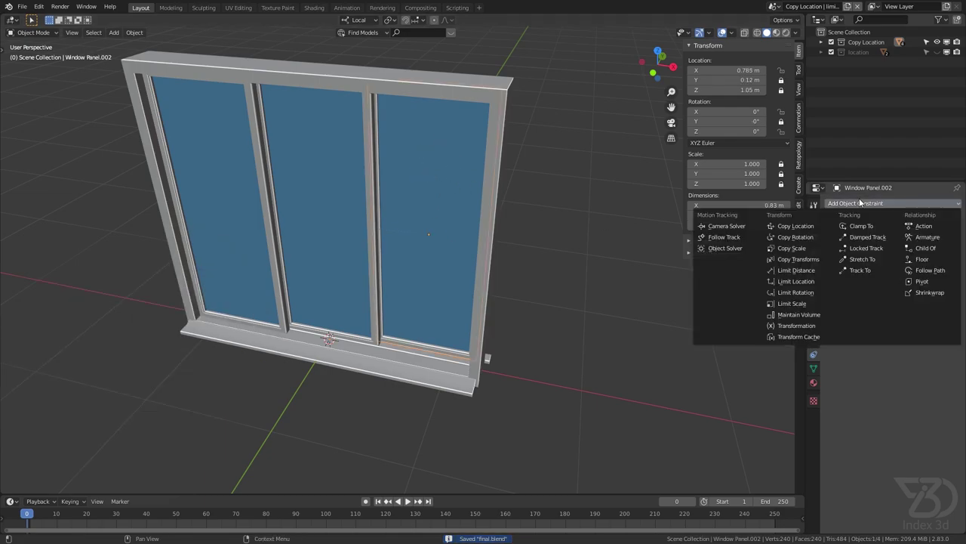
click(813, 282)
key(ctrl+s)
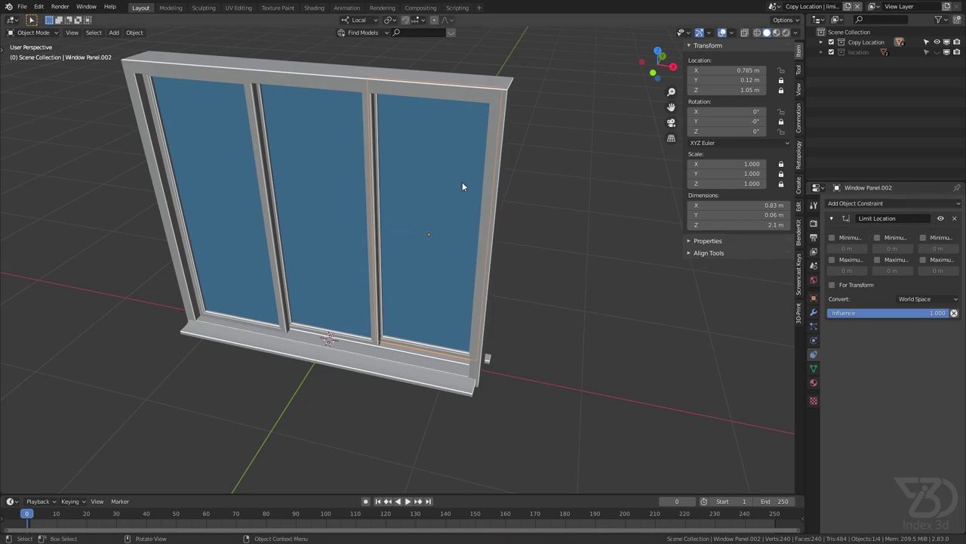
key(ctrl+s)
shift+middle_drag(462, 181, 421, 193)
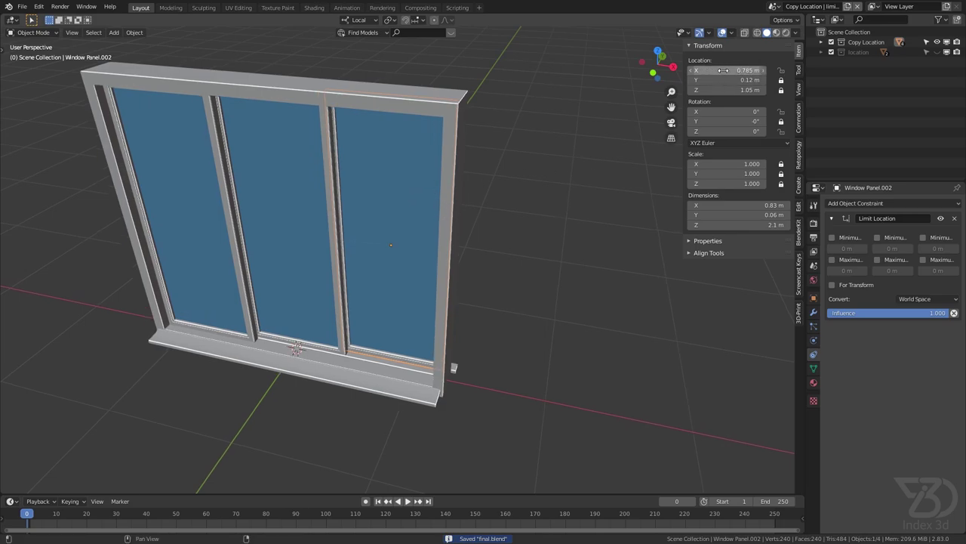
Enable the minimum and maximum X limits on the rightmost panel's Limit Location, test moving the panel and save the file
click(833, 259)
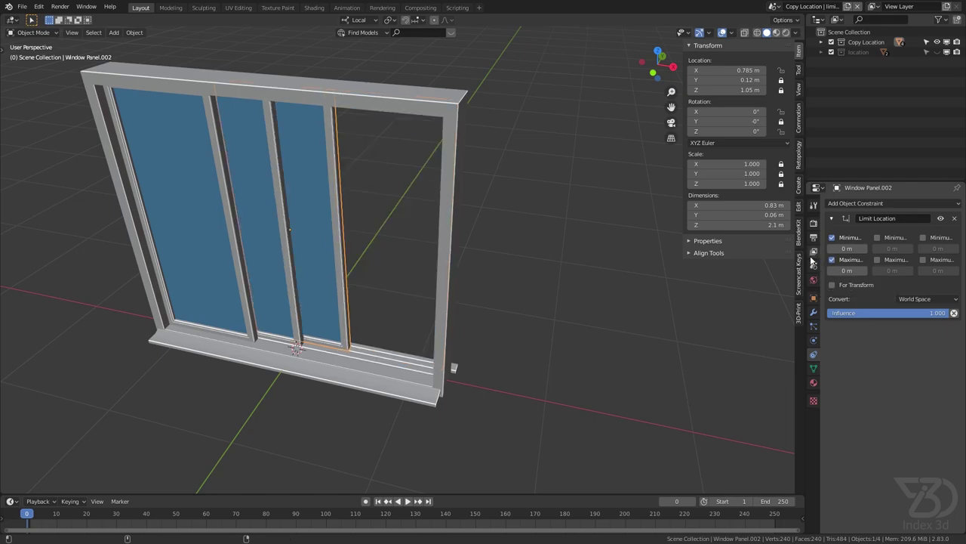
key(ctrl+s)
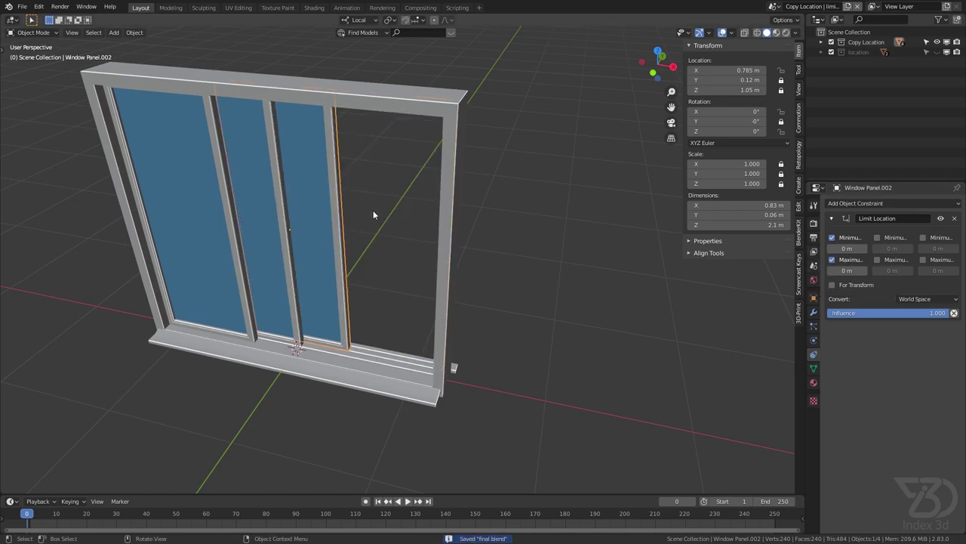
key(g)
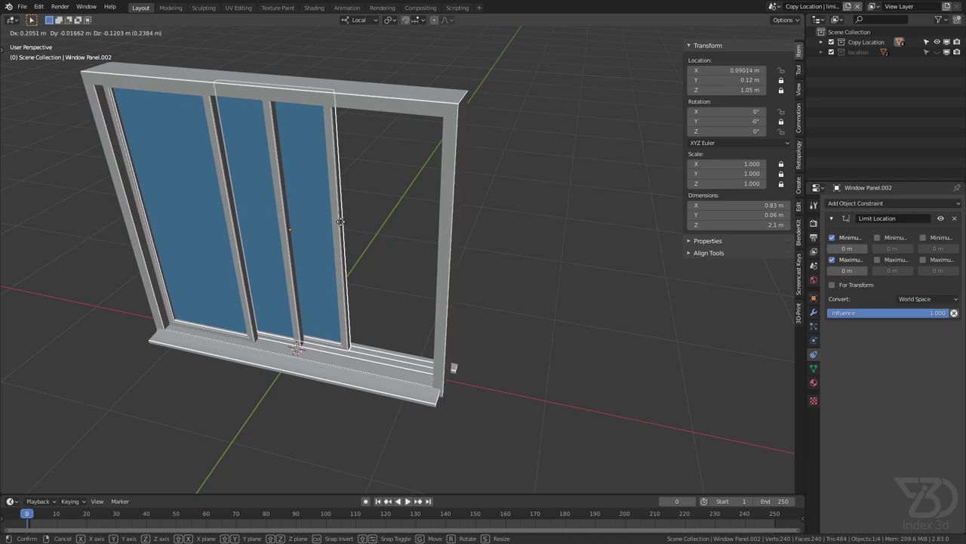
right_click(341, 221)
key(ctrl+s)
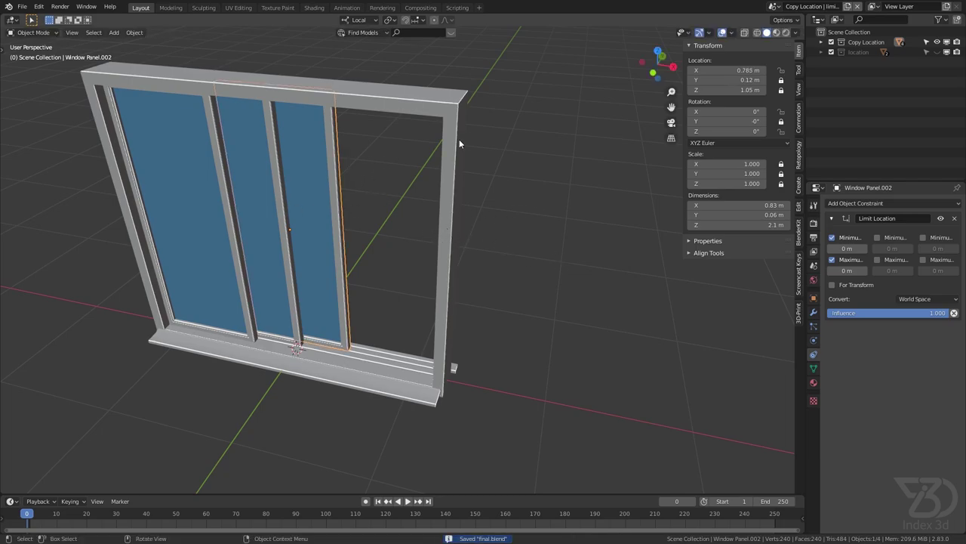
Copy the rightmost panel's X location into its Limit Location maximum X, setting it to 0.785 m
click(741, 71)
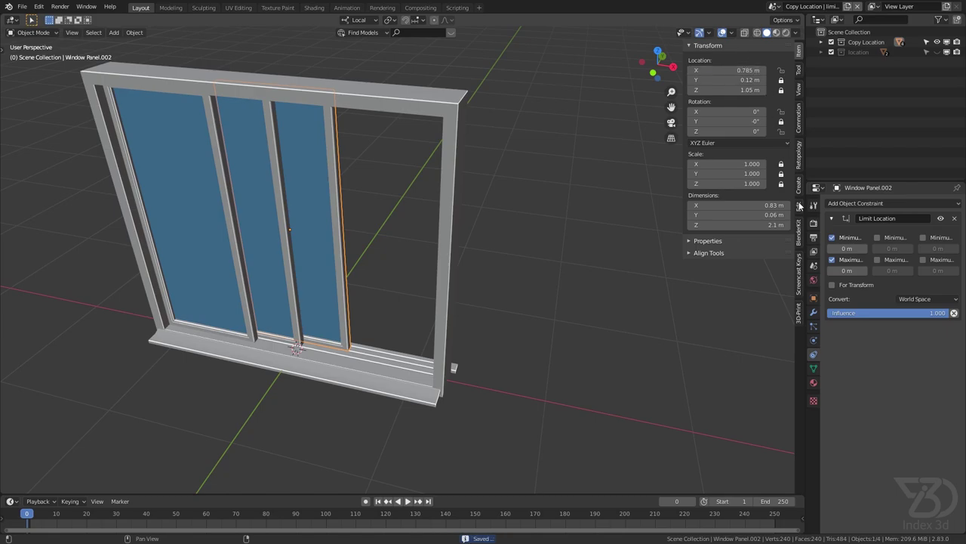
key(Return)
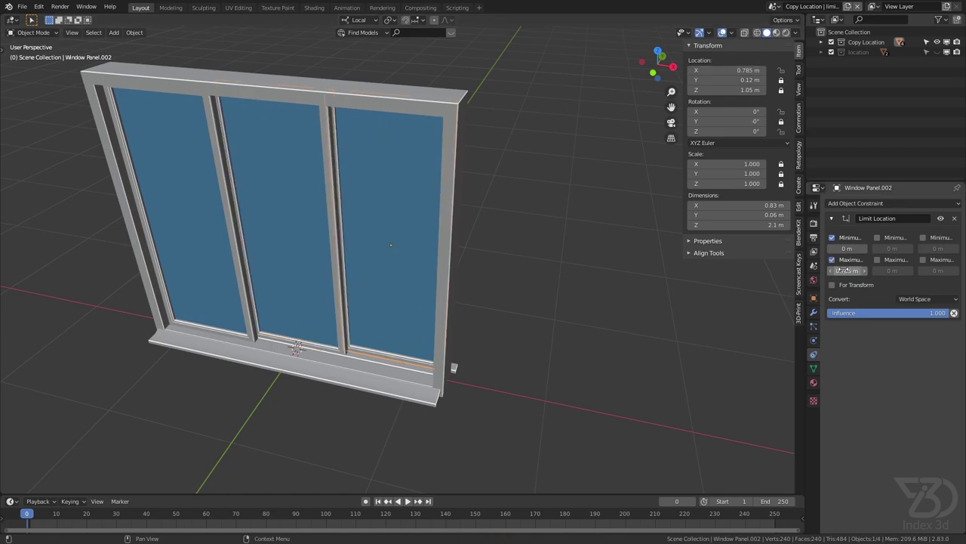
shift+middle_drag(386, 238, 439, 234)
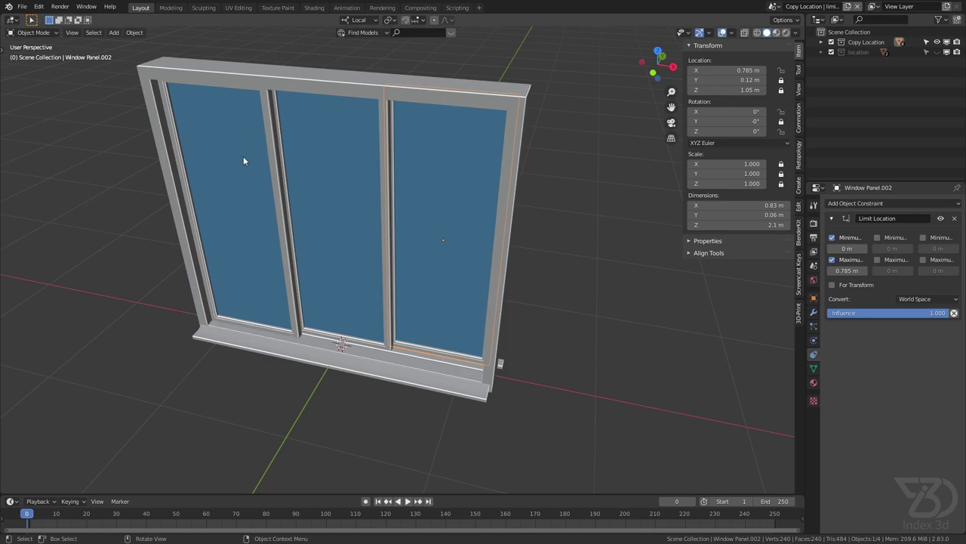
Copy the leftmost panel's X location and set the rightmost panel's minimum X limit to -0.785 m, saving the file
click(250, 198)
click(745, 70)
key(ctrl+c)
key(Escape)
click(457, 217)
click(850, 248)
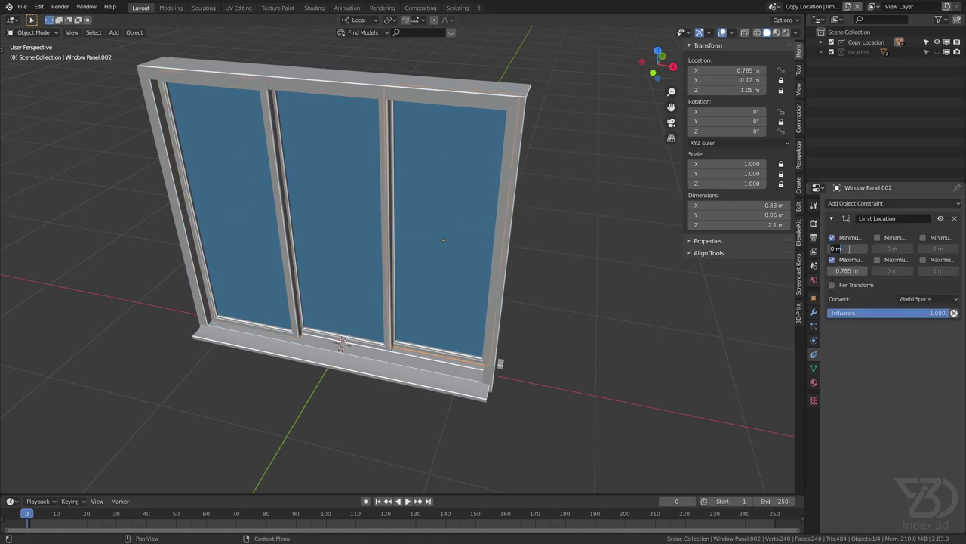
key(Return)
key(ctrl+s)
Slide the limited window panel about -2.08 m along its local X axis to test the far limit
middle_drag(544, 265, 330, 267)
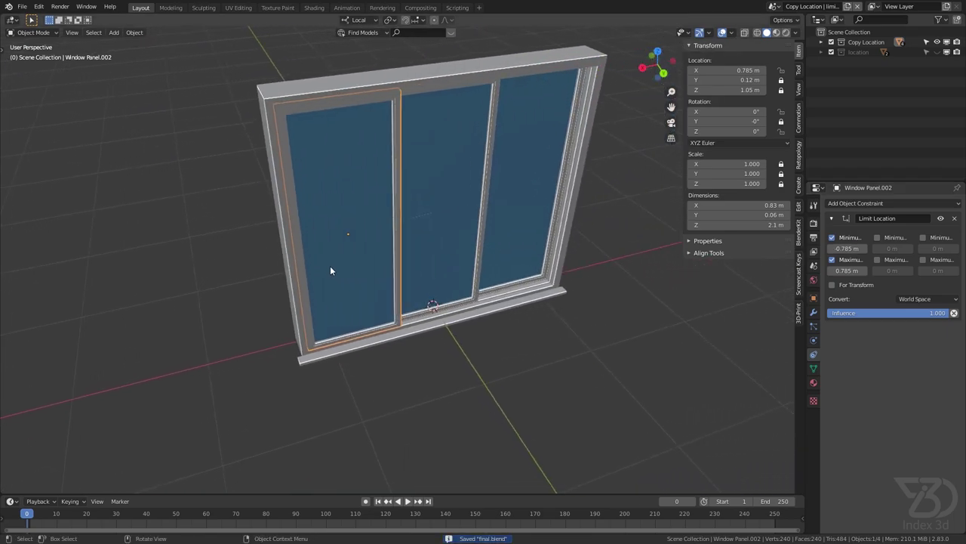
key(g)
key(x)
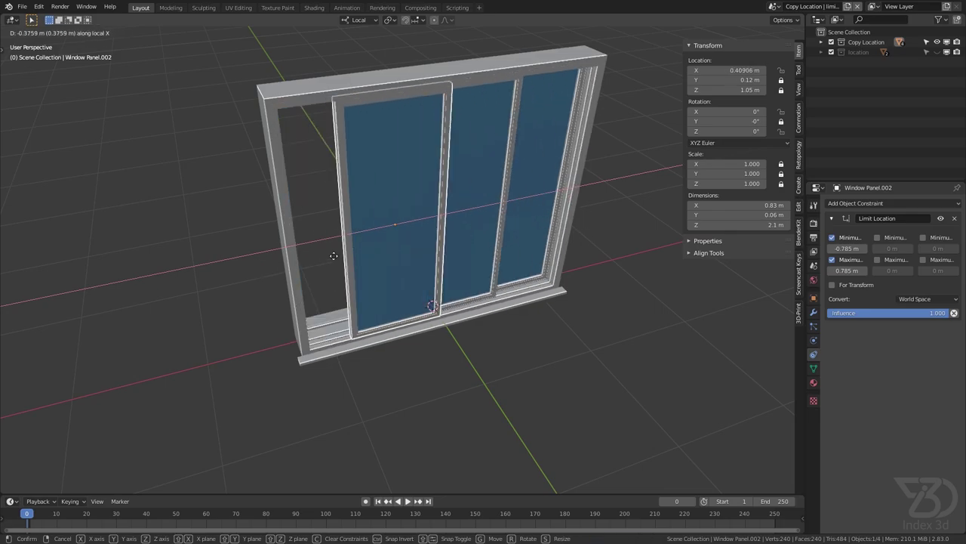
click(583, 196)
middle_drag(583, 197, 420, 221)
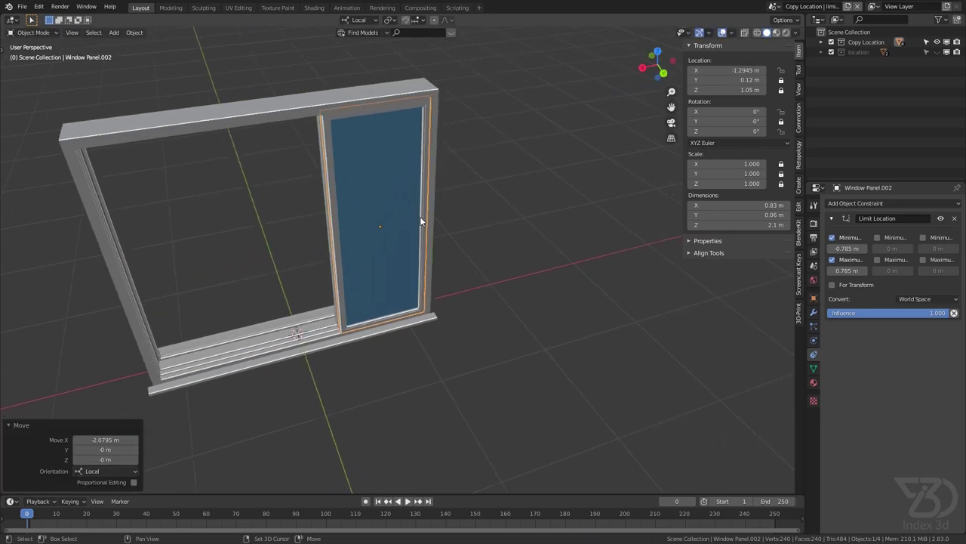
key(g)
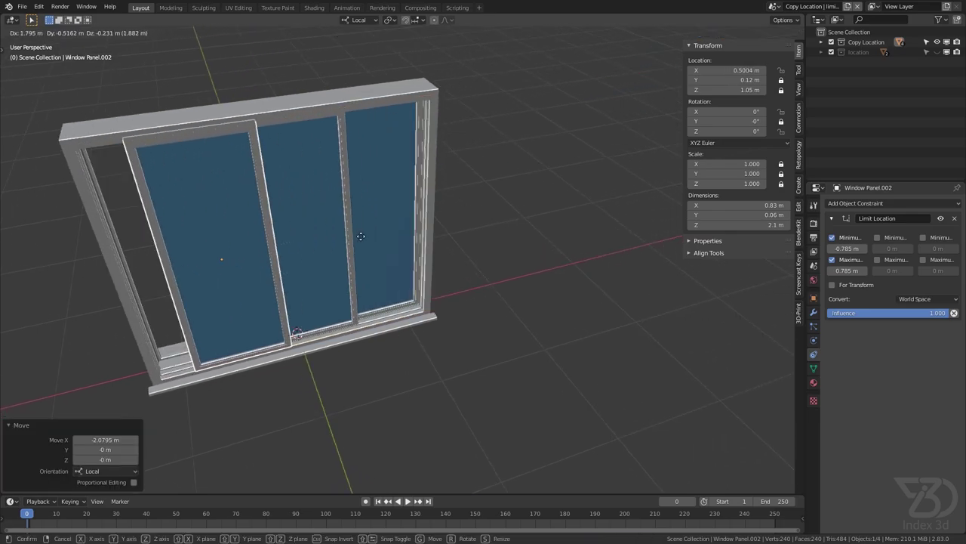
key(Escape)
Move the limited panel back about 2.41 m in X to its original end of the frame and save the file
middle_drag(229, 246, 423, 248)
key(g)
click(196, 267)
ctrl+middle_drag(196, 267, 308, 269)
key(ctrl+s)
scroll(409, 252, down, 5)
middle_drag(409, 252, 209, 227)
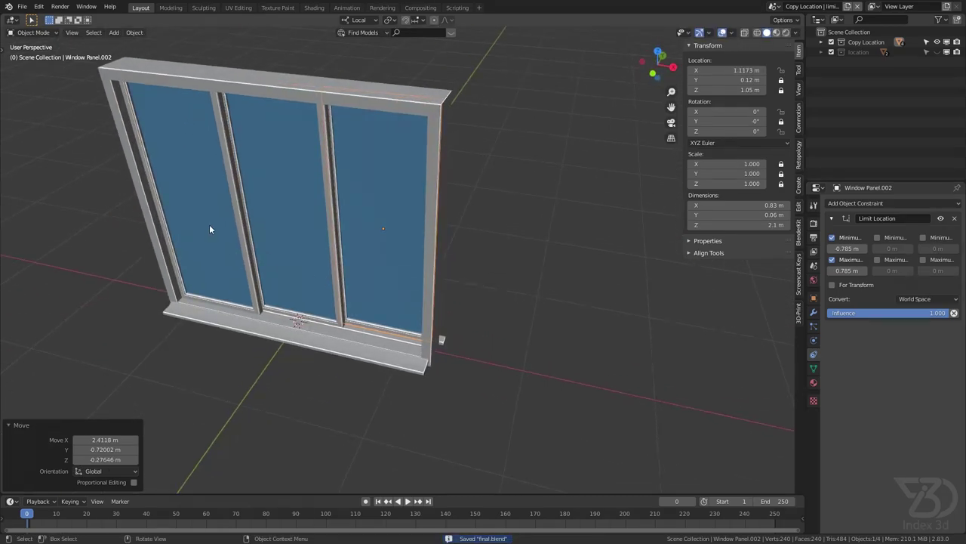
Add a Limit Location constraint to the leftmost panel with minimum and maximum X enabled and minimum X set to -0.785 m
click(232, 205)
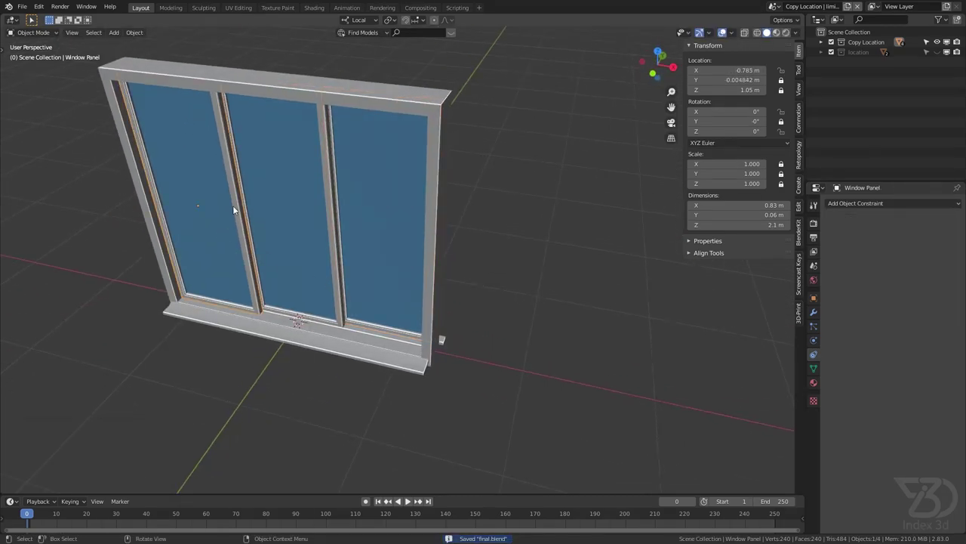
click(854, 204)
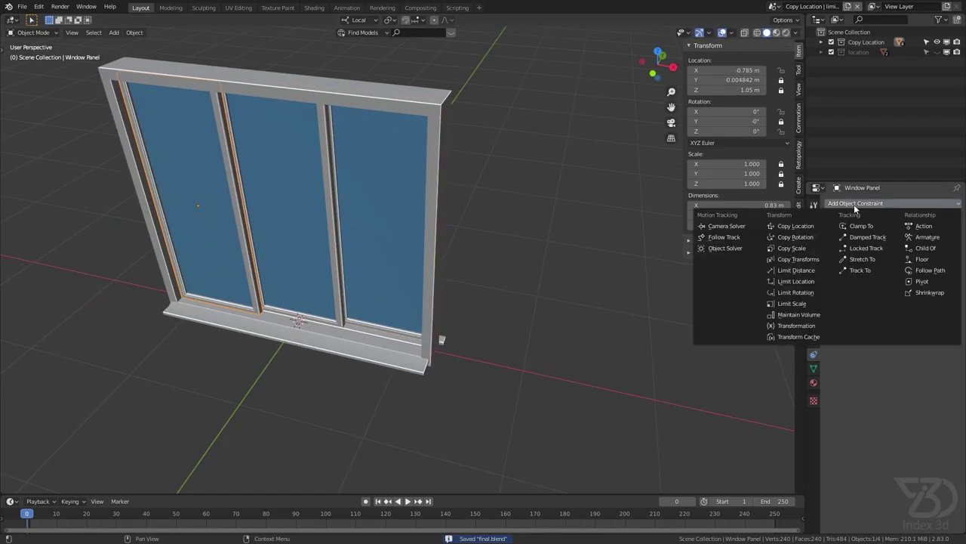
click(788, 281)
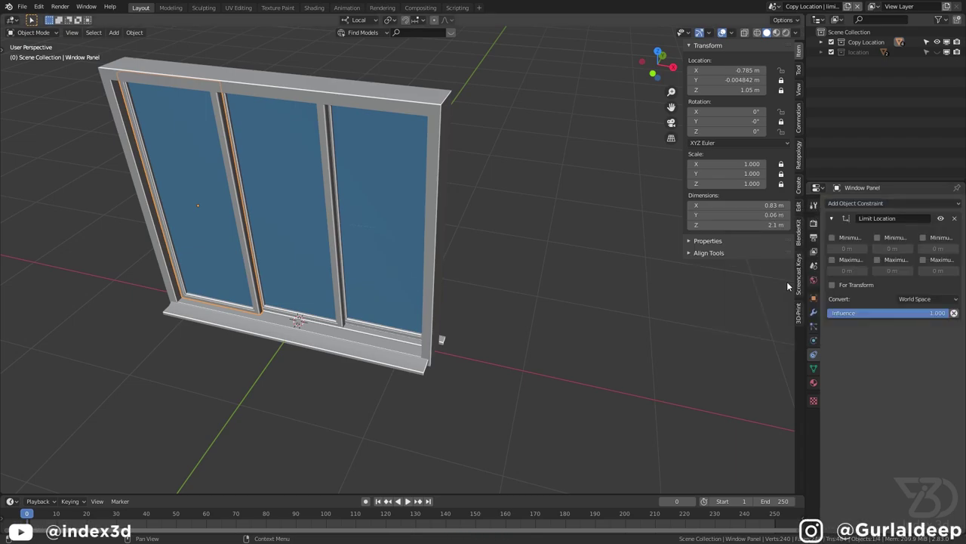
click(831, 237)
click(832, 259)
key(ctrl+v)
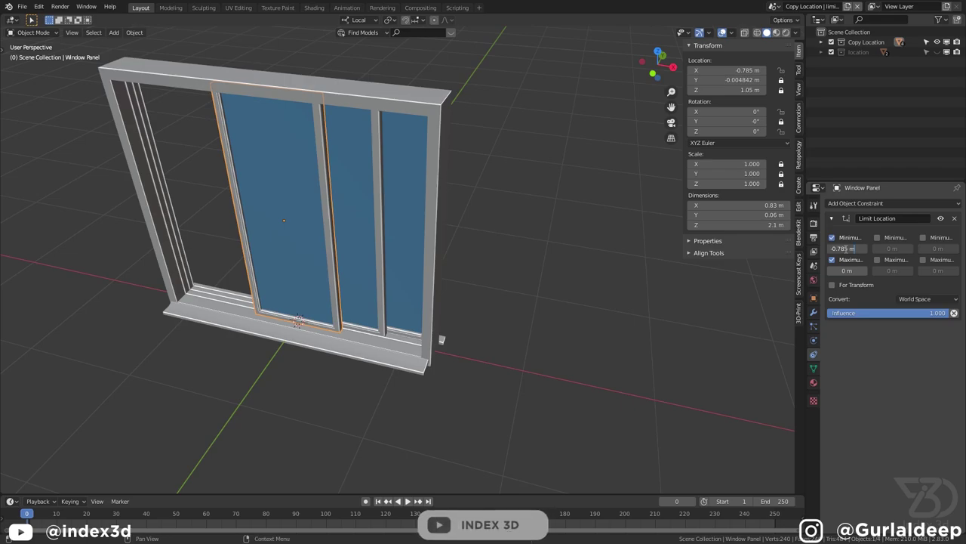
key(Return)
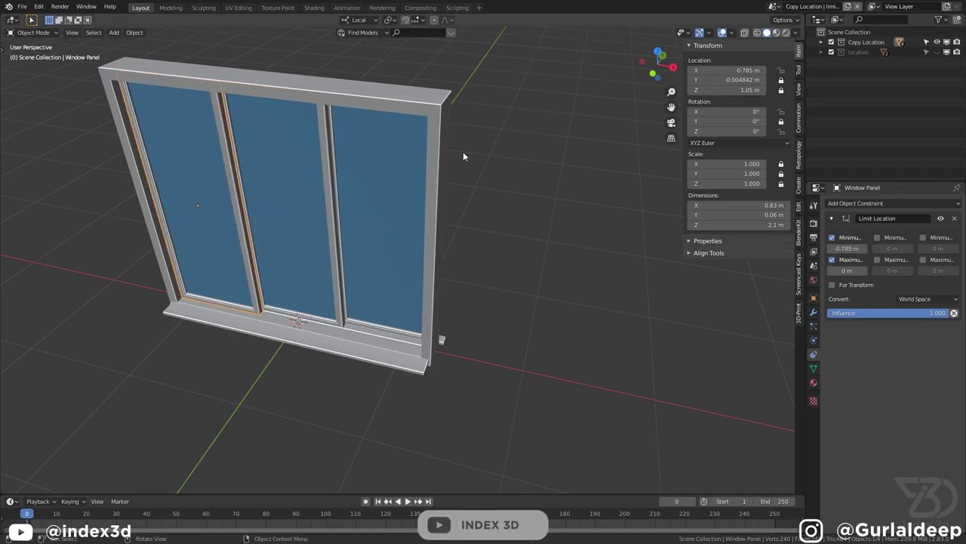
Set the leftmost panel's maximum X limit to 0.785 m, matching the rightmost panel, and move the panel to test it
click(377, 203)
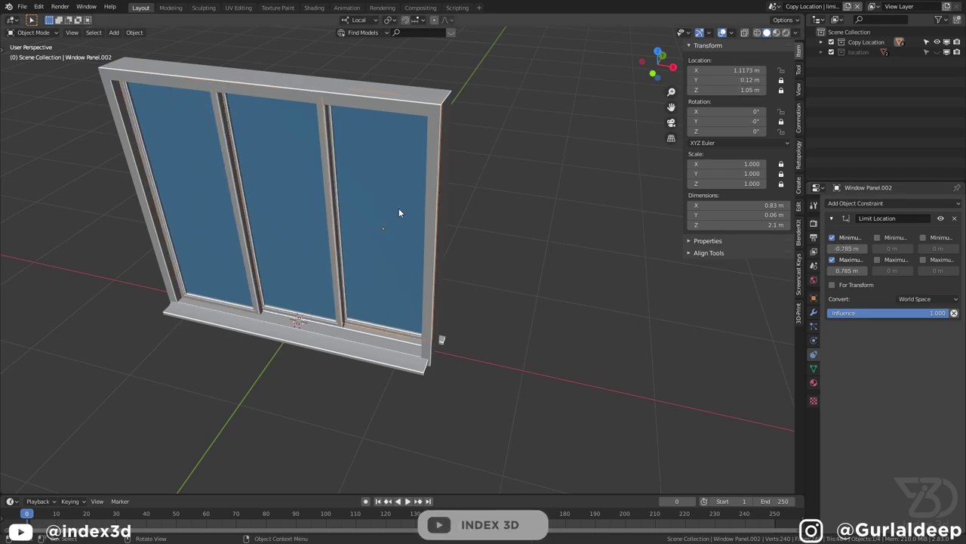
click(832, 285)
click(840, 269)
click(162, 214)
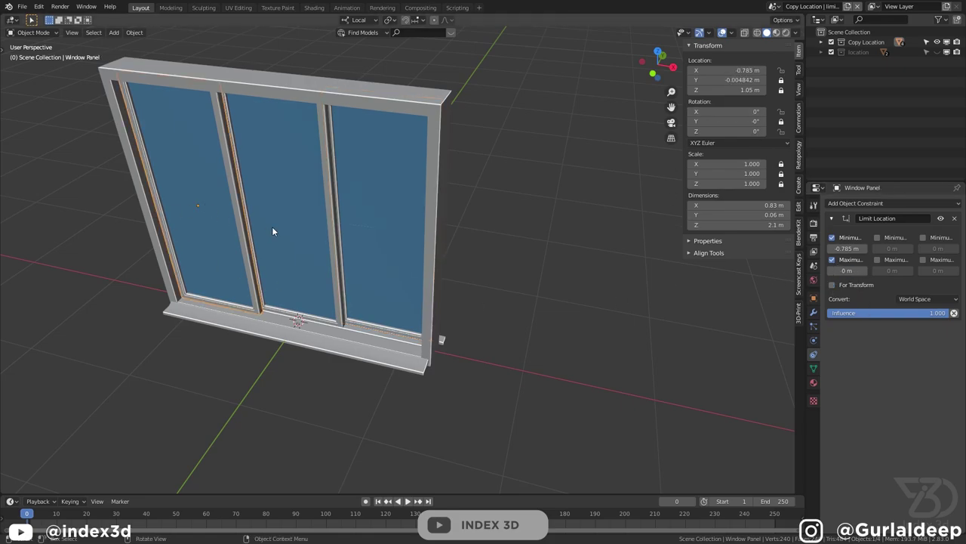
click(848, 271)
text(0.785)
key(Return)
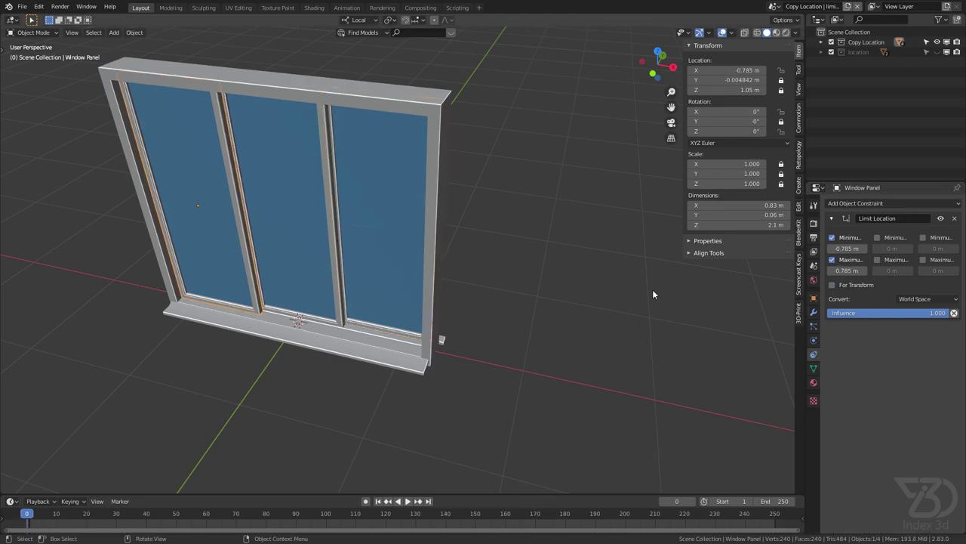
key(g)
click(377, 239)
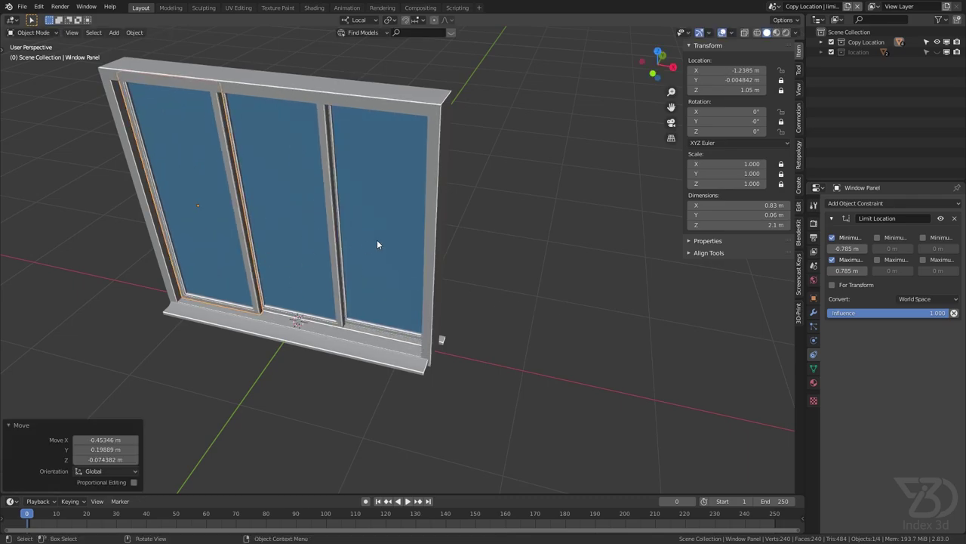
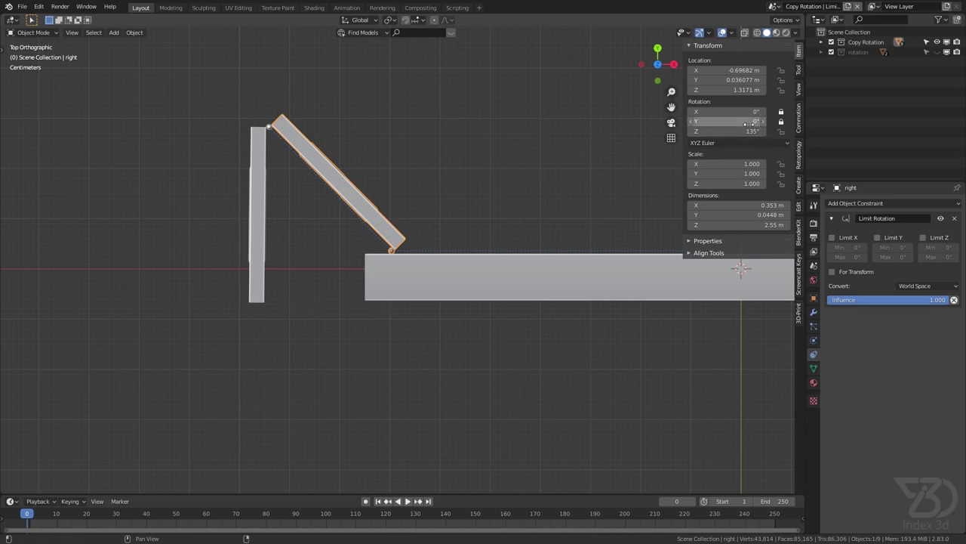
Rotate the right shutter to about 132° around Z and save the file
drag(747, 130, 733, 131)
key(ctrl+s)
middle_drag(361, 221, 453, 215)
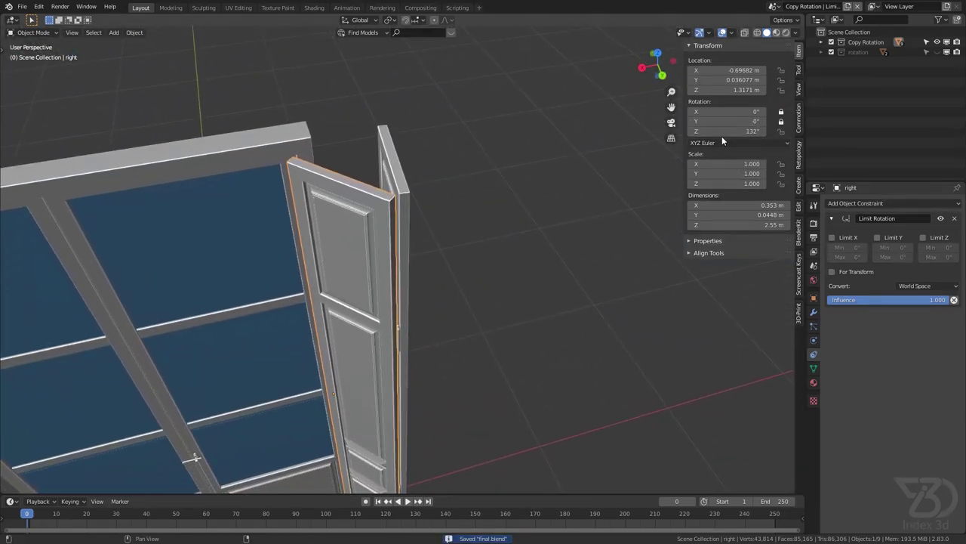
Enable Limit Z on the right shutter's Limit Rotation constraint, set its maximum to 132° and save the file
click(922, 237)
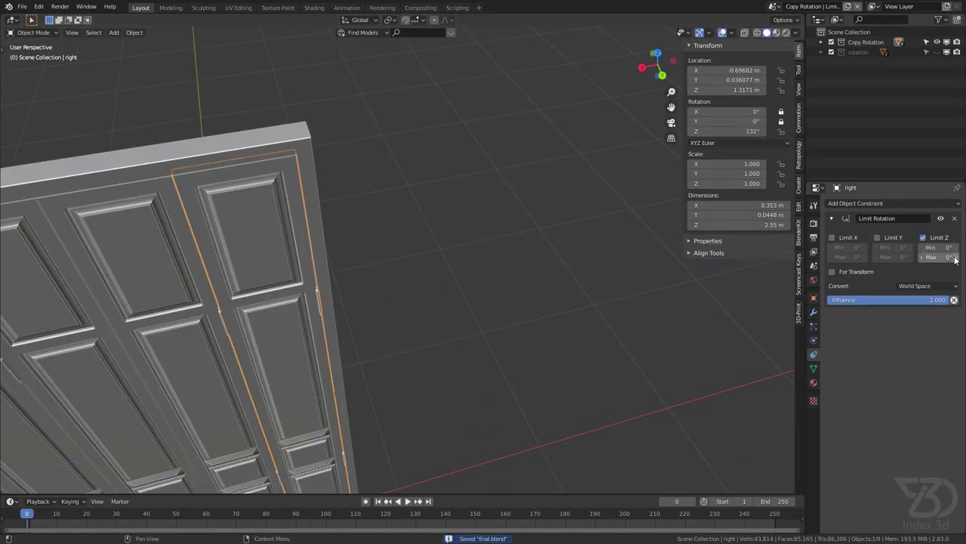
click(724, 131)
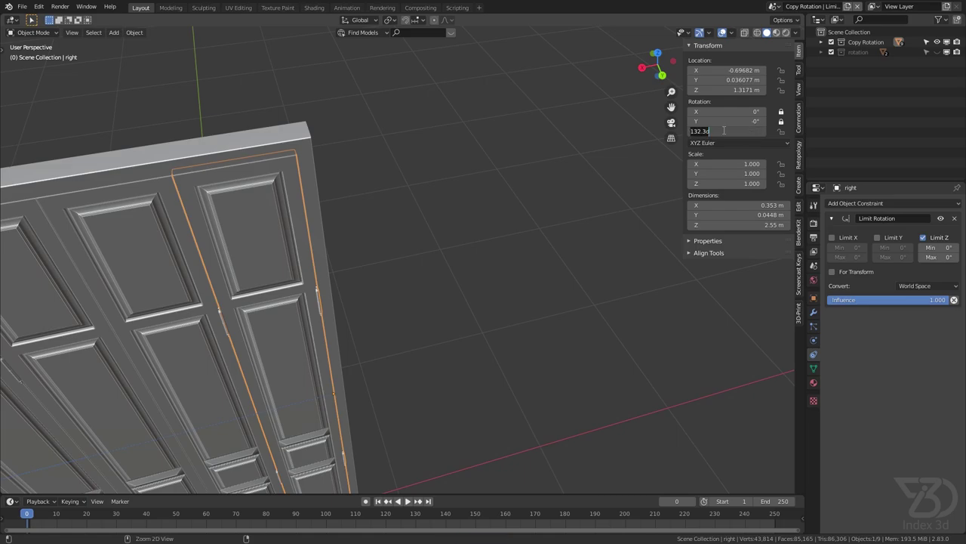
click(944, 257)
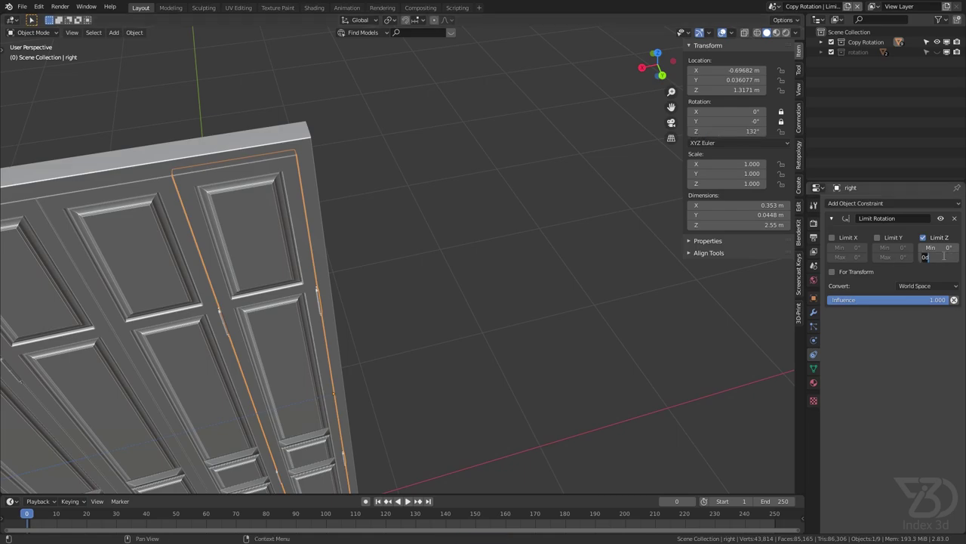
text(132)
key(Return)
key(ctrl+s)
Test the rotation limit by changing the right shutter's Z rotation to 239°
middle_drag(642, 226, 601, 207)
drag(751, 131, 702, 131)
middle_drag(382, 204, 557, 220)
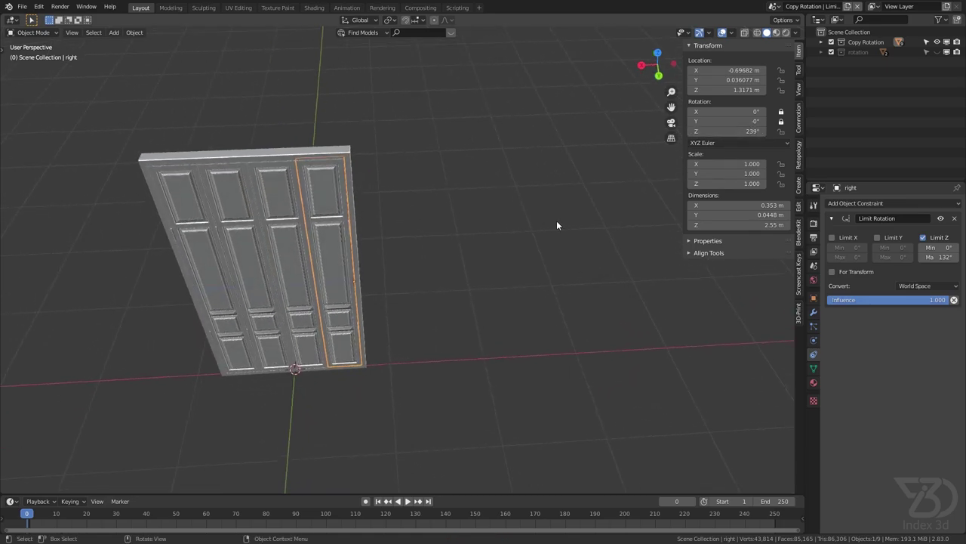
Enable For Transform on the right shutter's Limit Rotation constraint and try rotating the shutter freely
click(839, 273)
middle_drag(566, 278, 476, 244)
key(r)
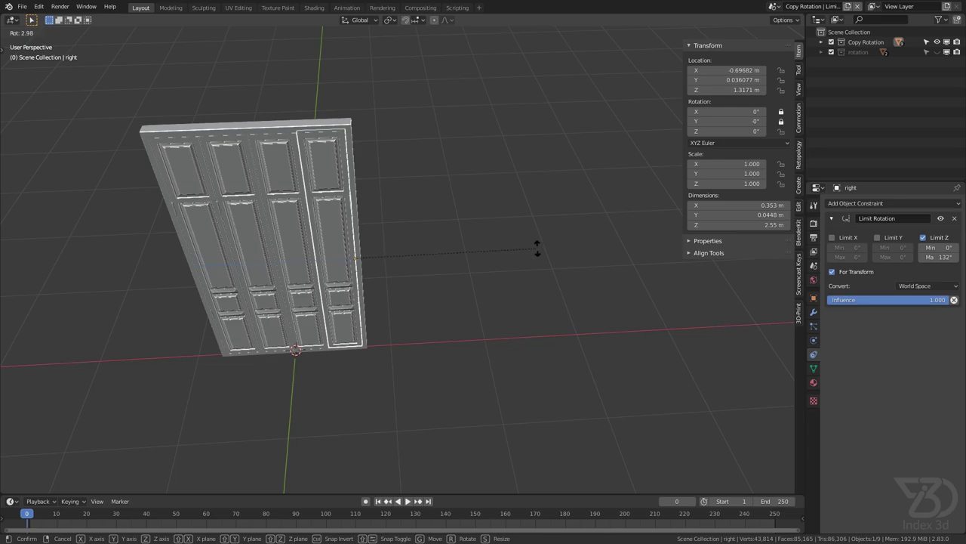
key(Escape)
key(r)
key(Escape)
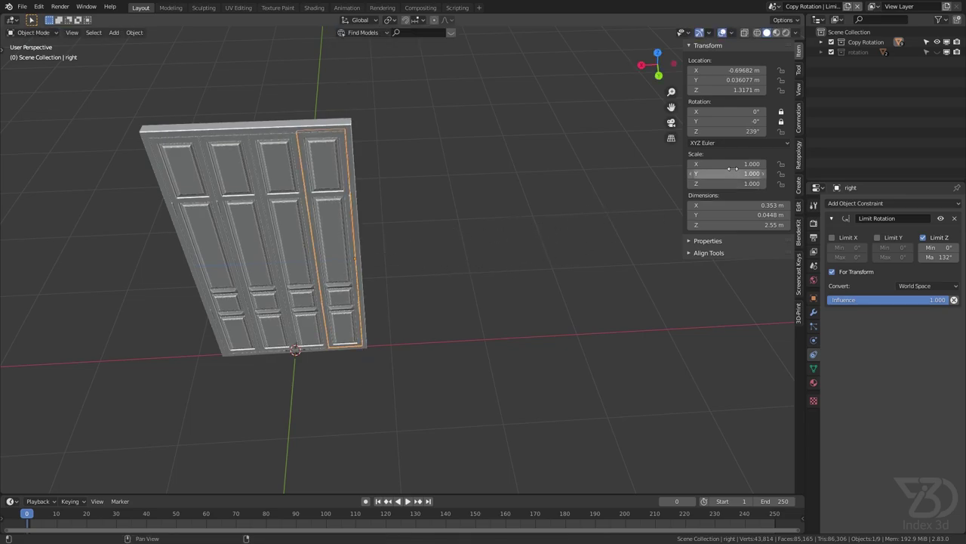
Reset the right shutter's Z rotation to 0° and try turning it around Z
click(728, 131)
text(0)
key(Return)
click(784, 141)
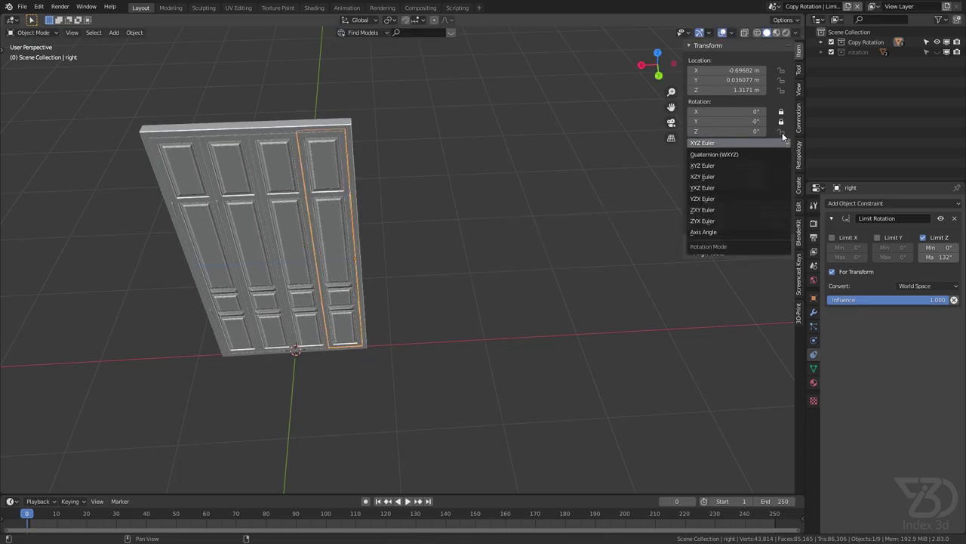
click(784, 142)
mouse_move(729, 130)
mouse_down()
mouse_move(767, 131)
mouse_move(726, 131)
mouse_up()
click(743, 132)
text(0)
key(Return)
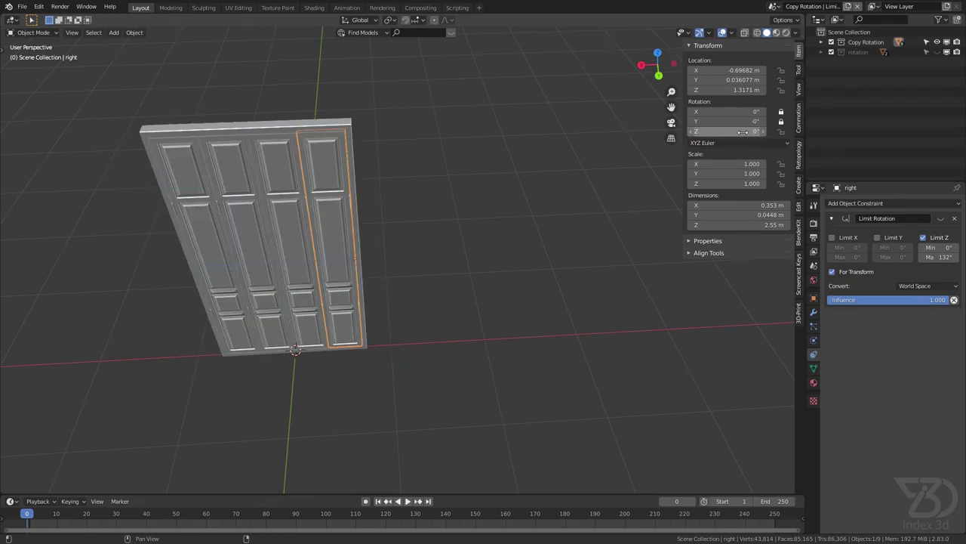
mouse_move(739, 132)
mouse_down()
mouse_move(763, 132)
mouse_move(736, 132)
mouse_up()
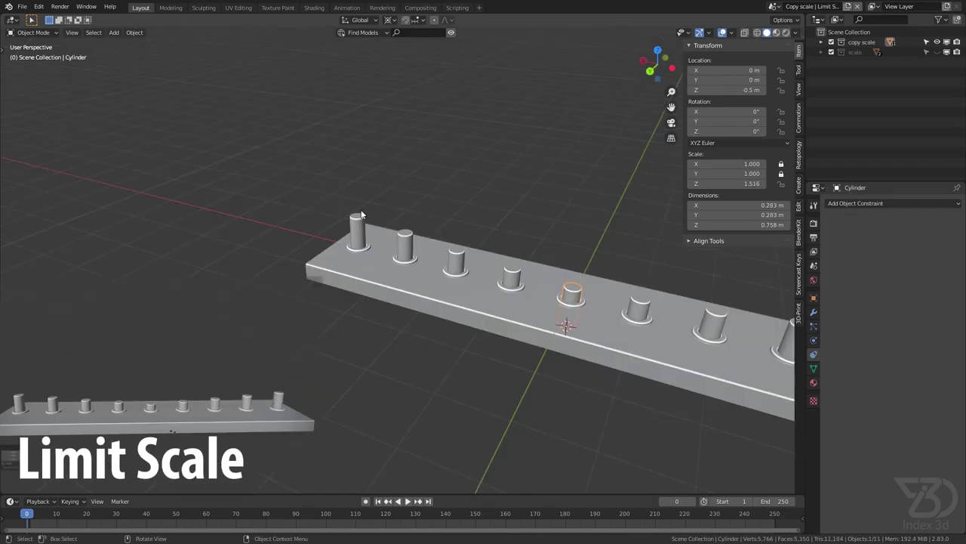
Add a 2 m cube at the 3D cursor and raise it about 2.4 m along Z above the cylinder base
shift+middle_drag(386, 196, 442, 243)
key(shift+a)
click(387, 212)
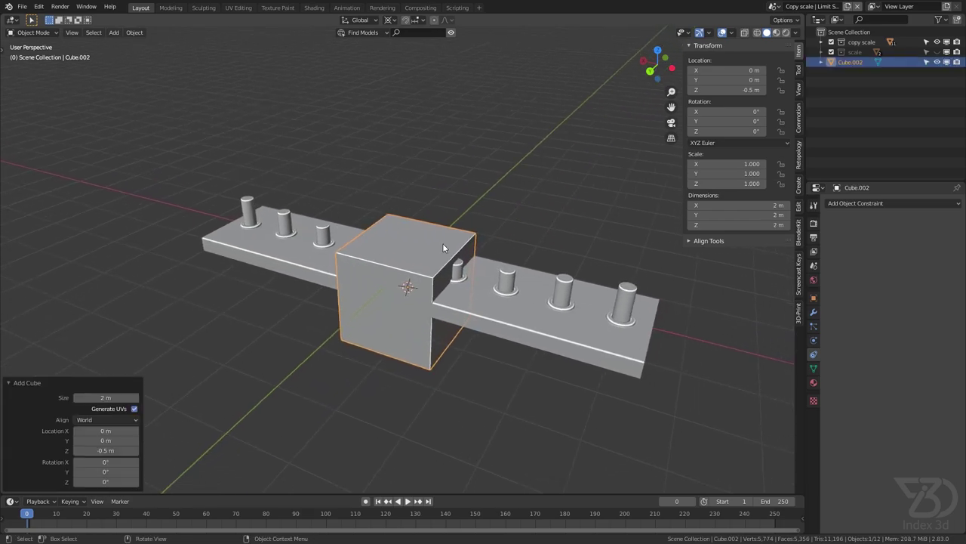
key(g)
key(z)
click(453, 151)
middle_drag(453, 151, 512, 130)
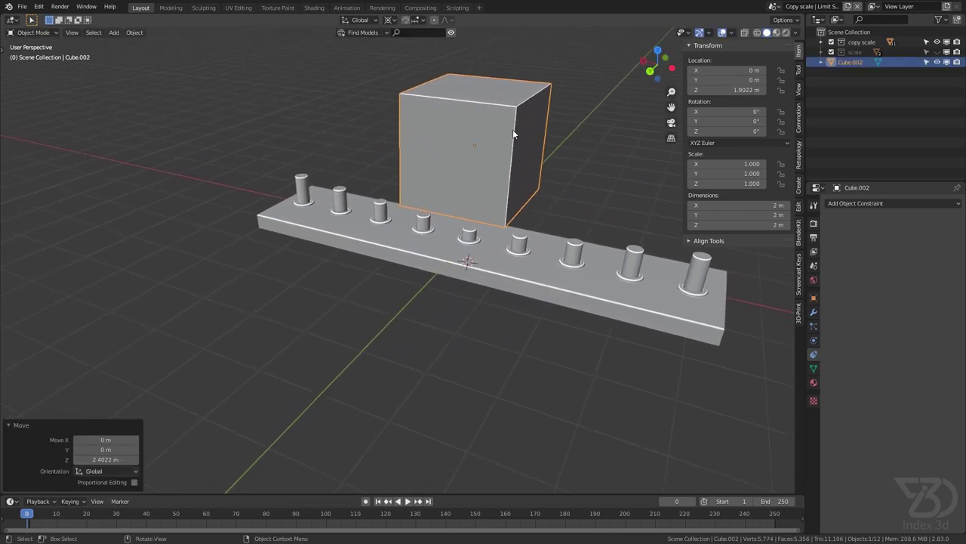
In front view, move the cube about 3.98 m along negative X and raise it to about Z 2 m, saving the file
key(KP_3)
key(KP_1)
key(g)
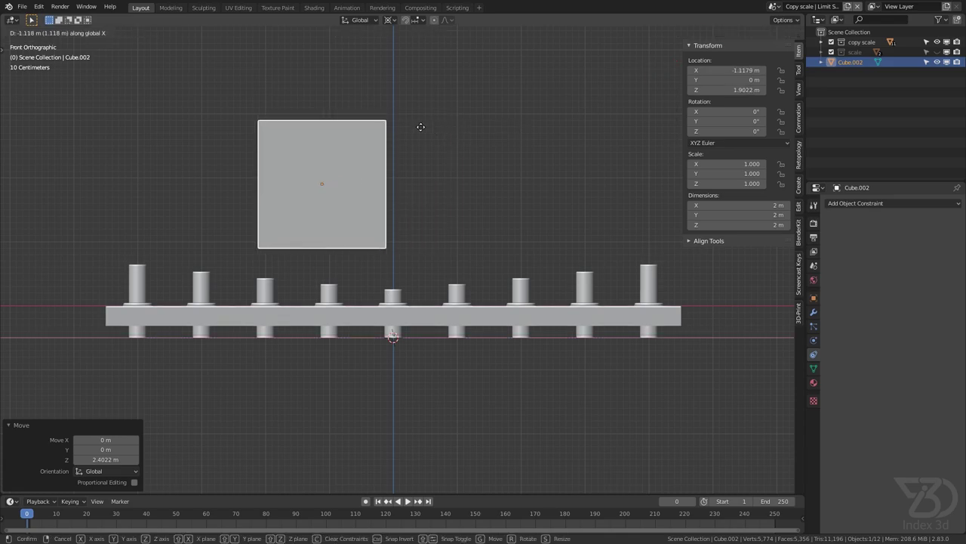
click(264, 108)
ctrl+scroll(272, 113, up, 2)
key(g)
key(z)
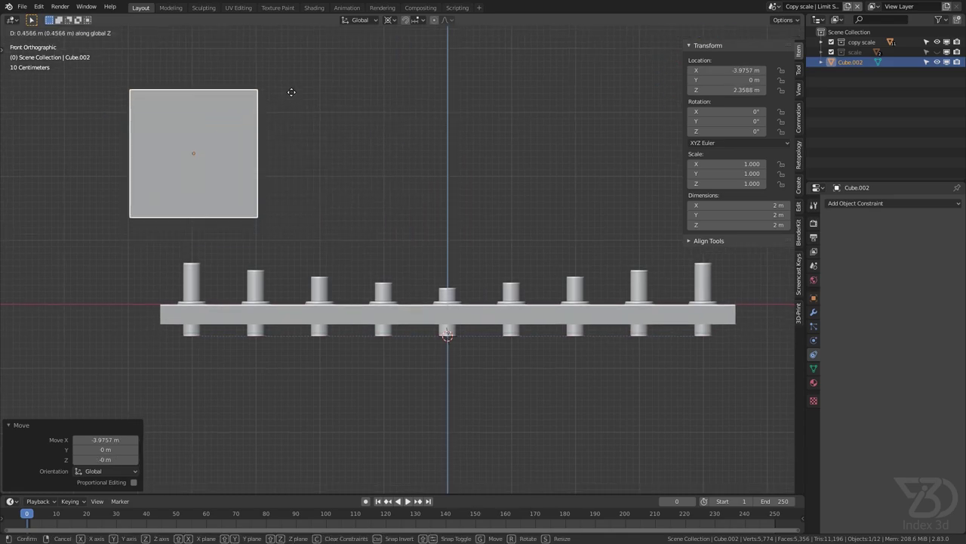
click(260, 146)
ctrl+scroll(302, 173, up, 2)
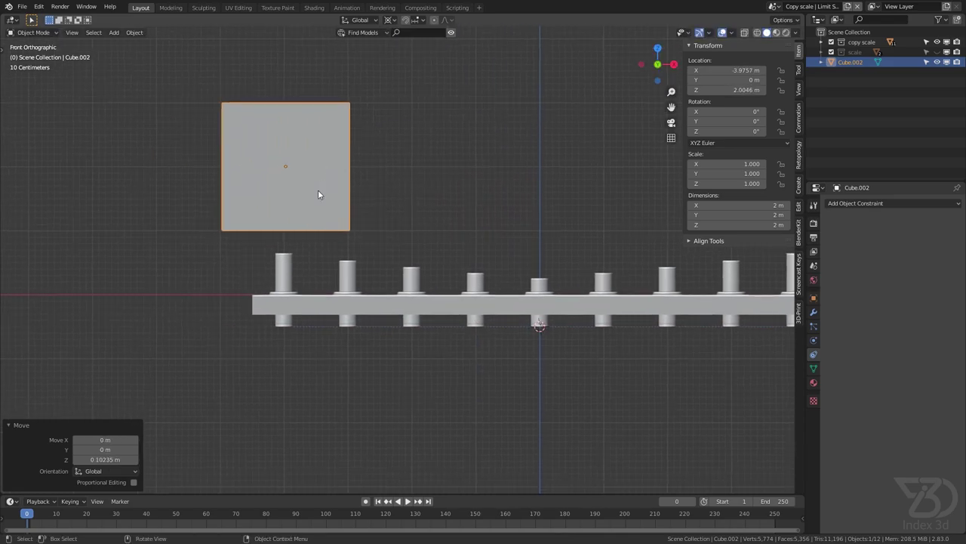
scroll(309, 227, up, 3)
key(ctrl+s)
Select the centre cylinder in the row and add a Limit Scale constraint to it
scroll(252, 244, down, 2)
ctrl+scroll(330, 257, up, 1)
middle_drag(330, 256, 169, 281)
middle_drag(295, 298, 378, 286)
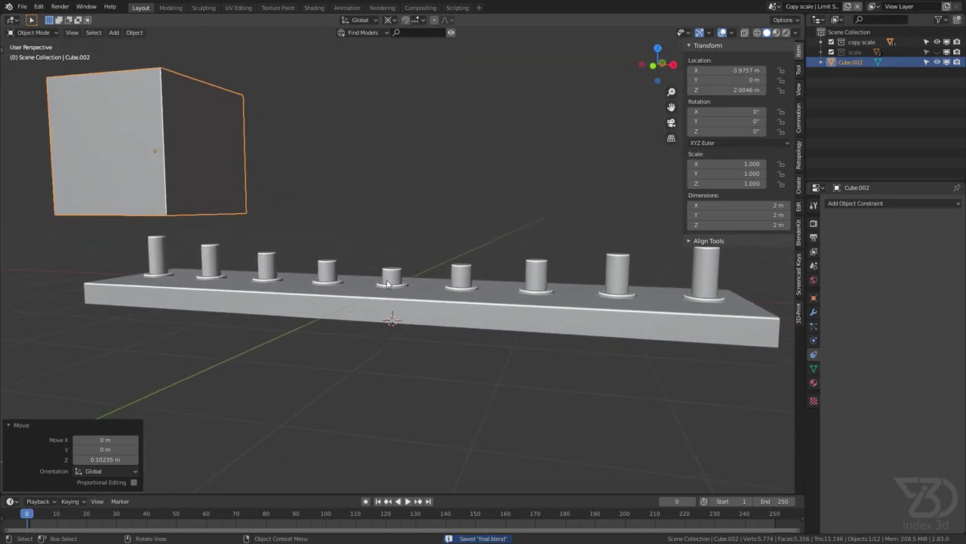
click(398, 279)
click(872, 203)
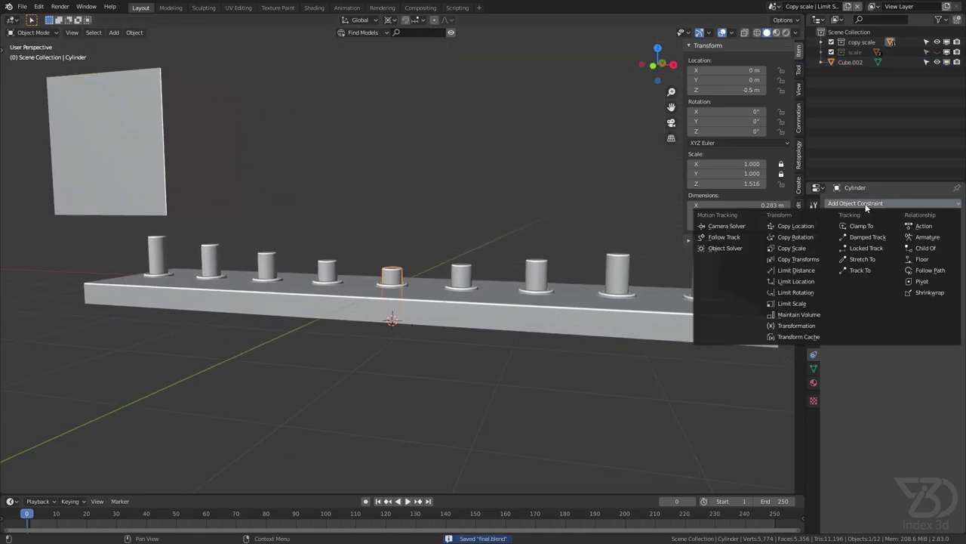
click(793, 304)
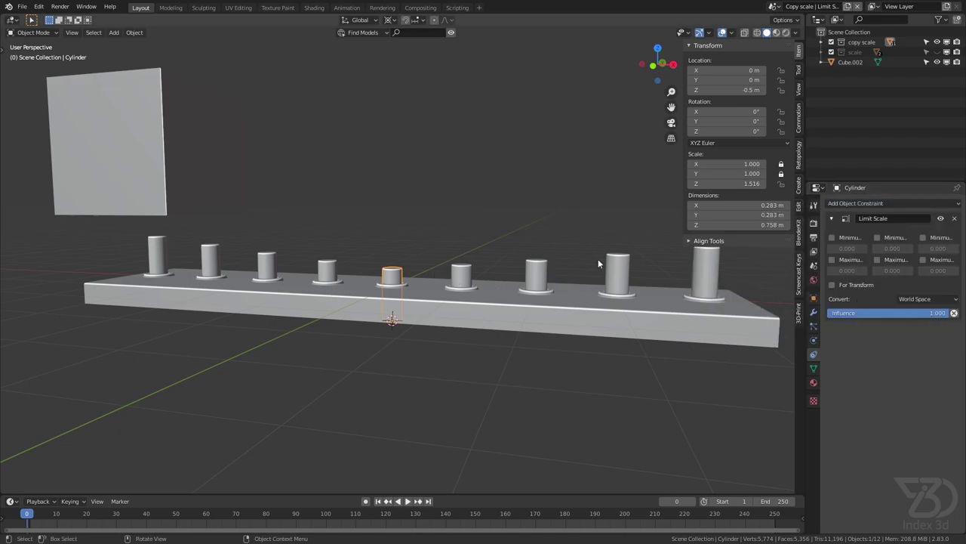
Set the centre cylinder's Z scale to 1 and save the file
click(740, 183)
text(1)
key(Return)
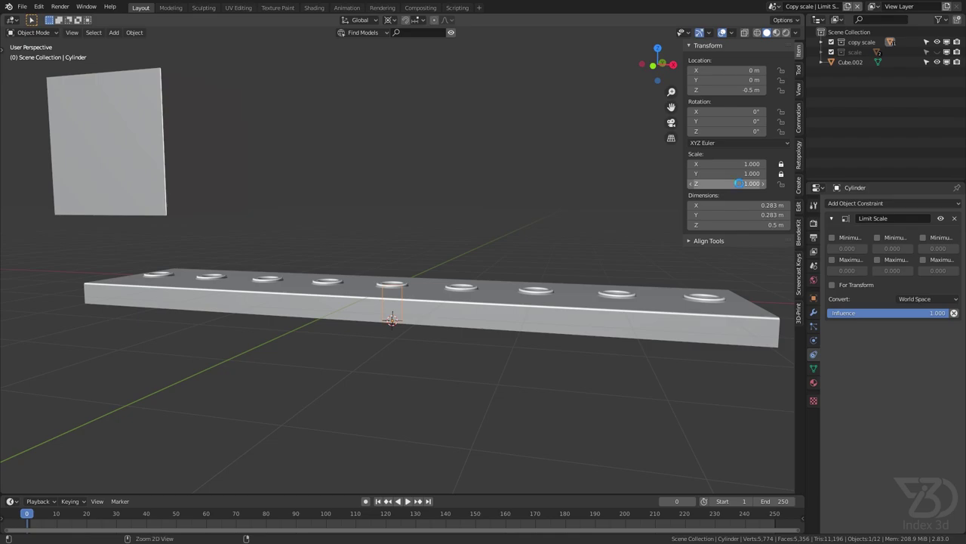
key(ctrl+s)
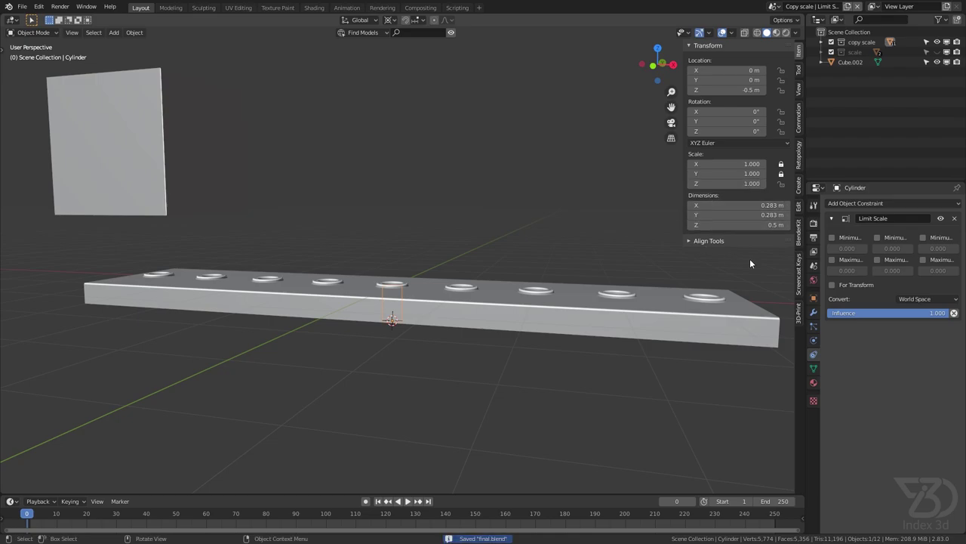
Enable the Minimum Z and Maximum Z scale limits and set Minimum Z to 1, saving the file
click(922, 239)
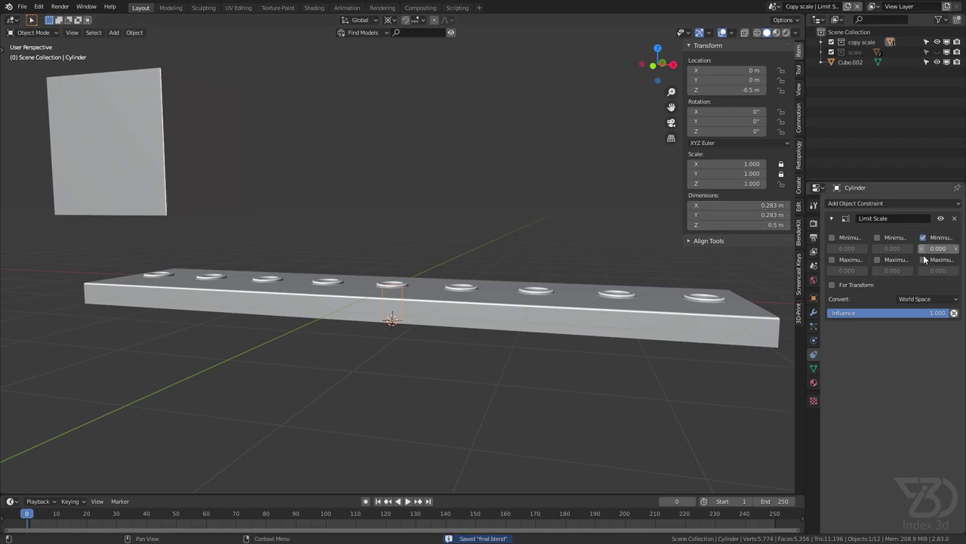
click(923, 259)
click(935, 248)
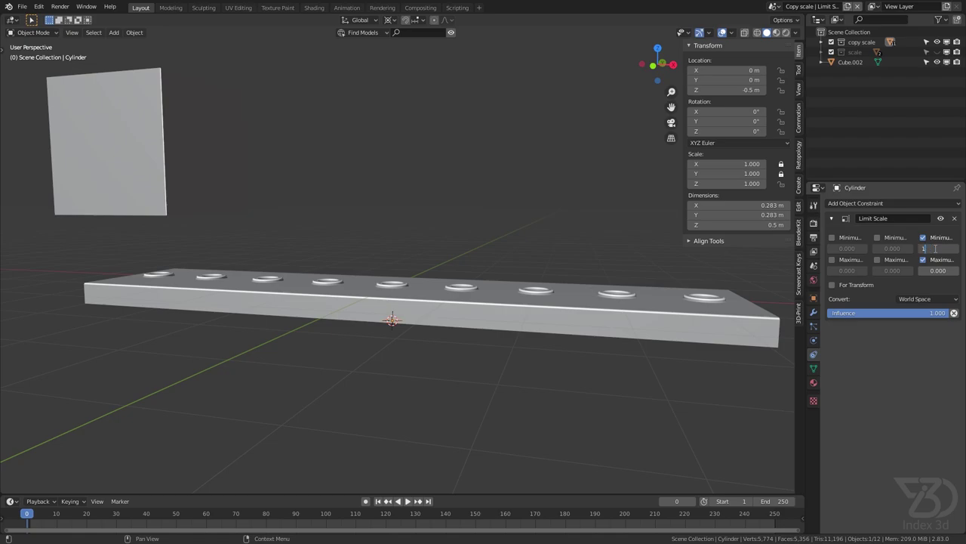
key(ctrl+s)
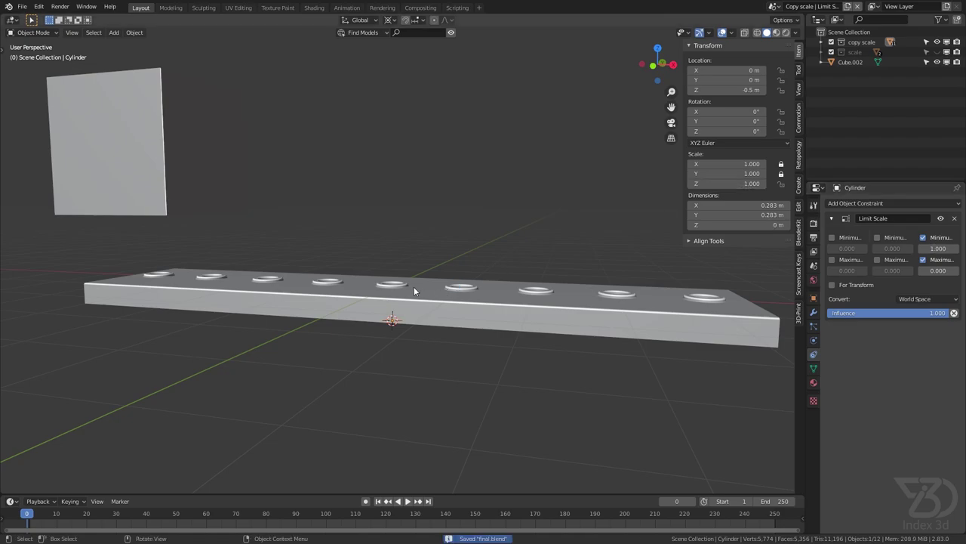
Disable the Maximum Z scale limit and scale the centre cylinder to about 1.709 on Z
click(922, 260)
scroll(414, 281, up, 1)
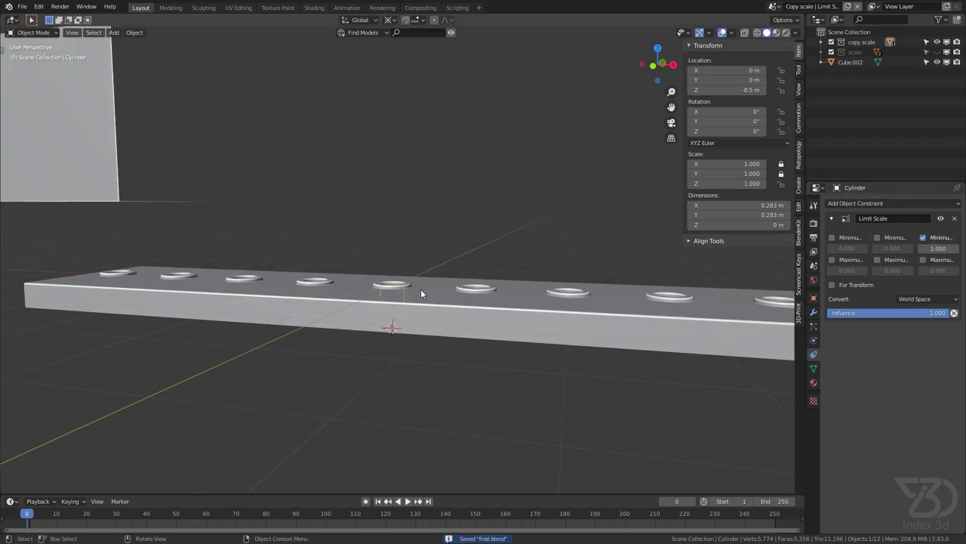
scroll(464, 303, down, 3)
key(s)
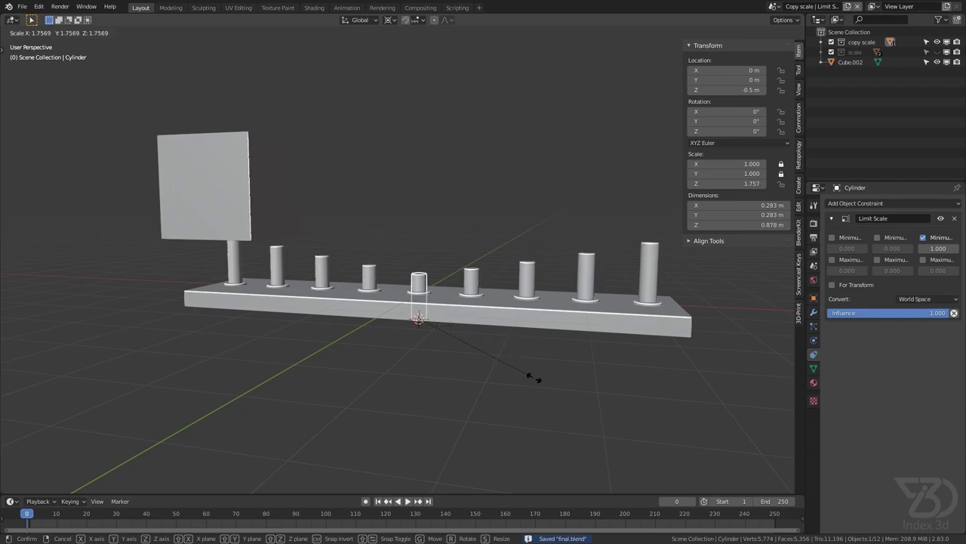
click(529, 367)
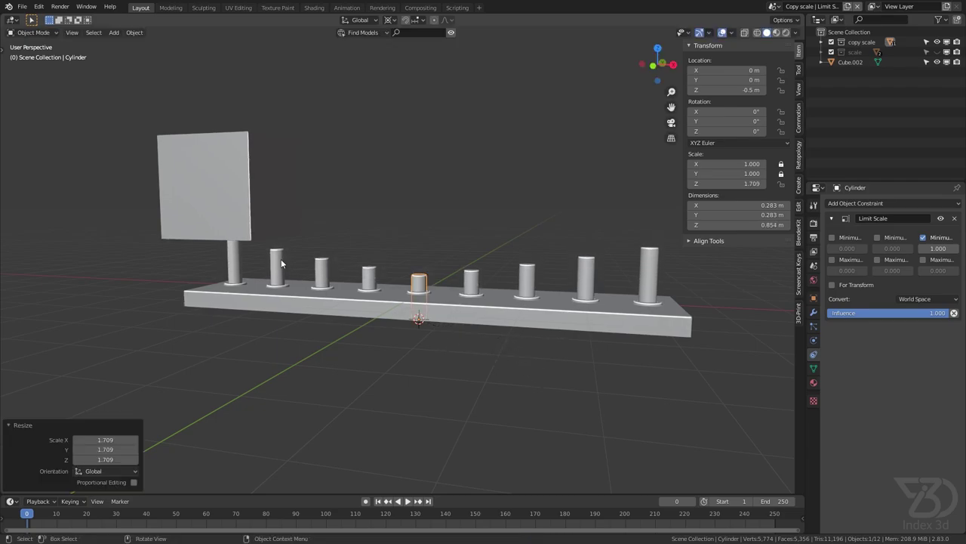
Set the centre cylinder's Z scale to 2
scroll(280, 259, up, 4)
shift+middle_drag(286, 252, 719, 240)
click(728, 183)
text(2)
key(Return)
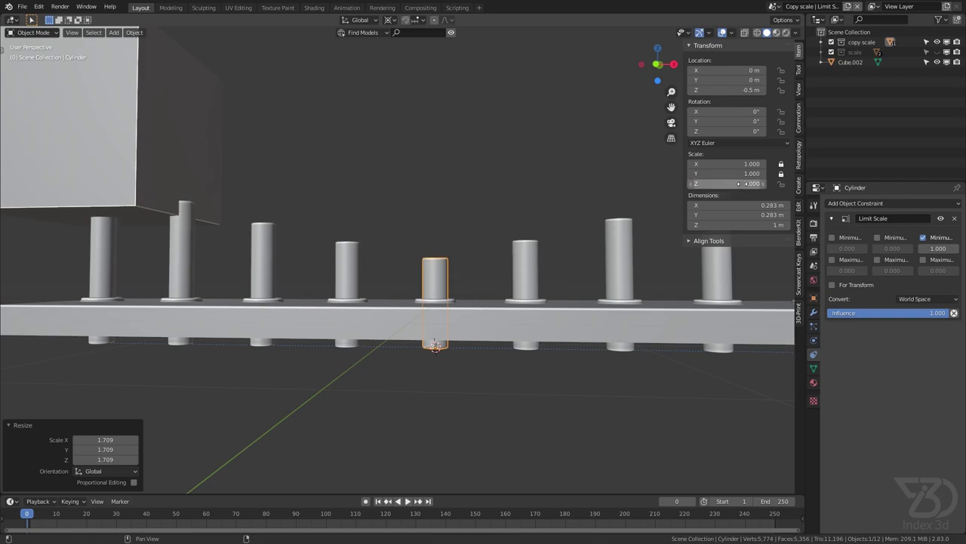
Enable the Limit Scale constraint's Maximum Z, set it to 2 and save the file
click(922, 260)
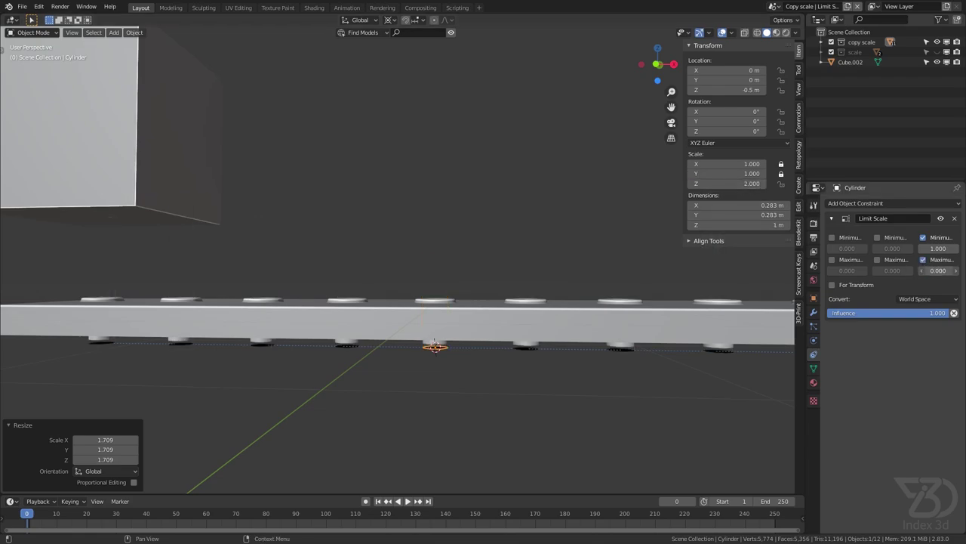
click(933, 269)
text(2)
key(Return)
scroll(178, 156, down, 3)
key(ctrl+s)
Delete the cube floating above the row of cylinders
click(178, 156)
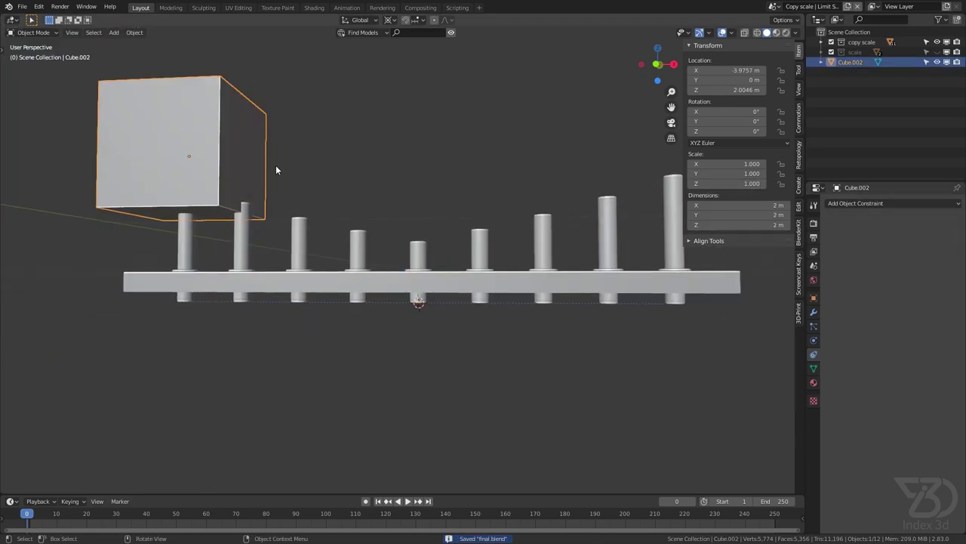
key(x)
click(273, 165)
Select the centre cylinder and test its scale limits by scaling it freely
middle_drag(273, 164, 348, 240)
click(410, 264)
key(s)
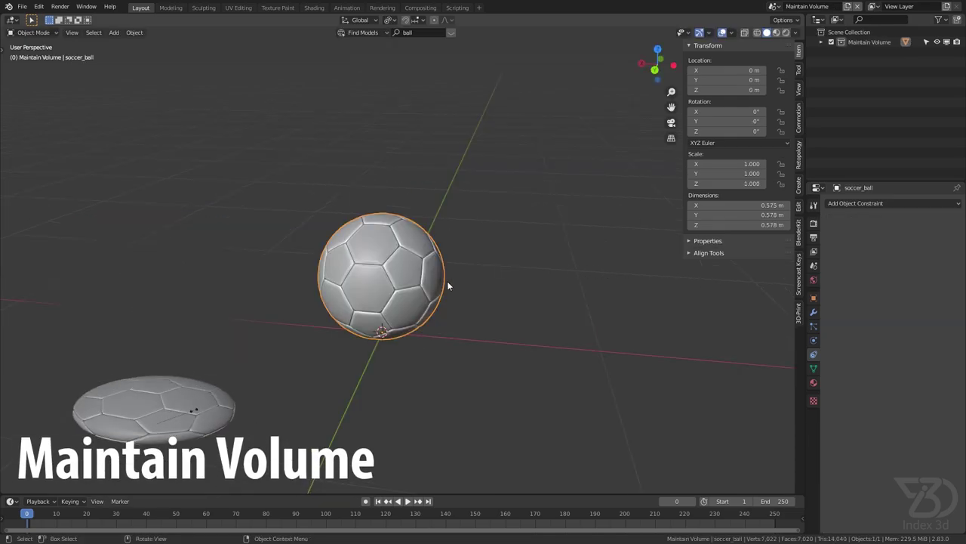
Add a Maintain Volume constraint to the soccer ball
shift+middle_drag(447, 281, 427, 259)
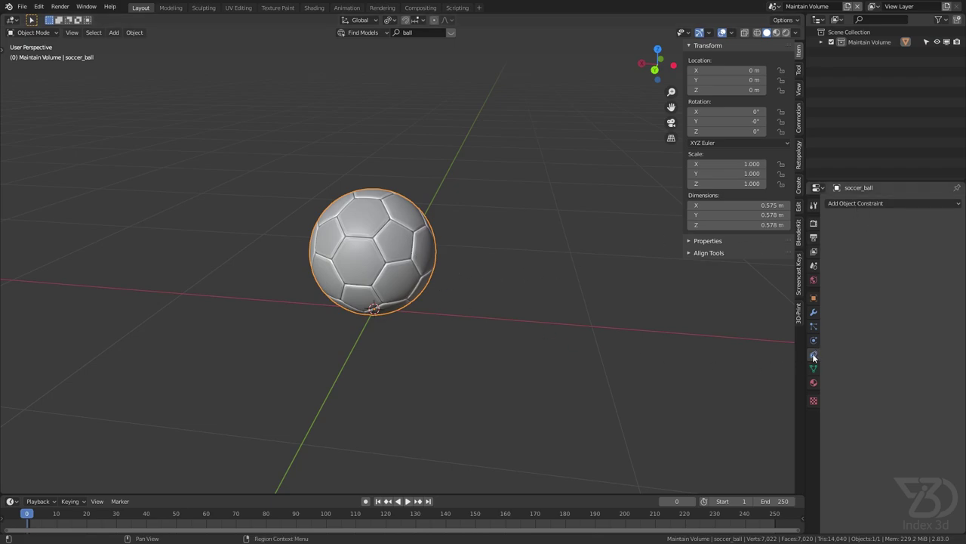
click(843, 203)
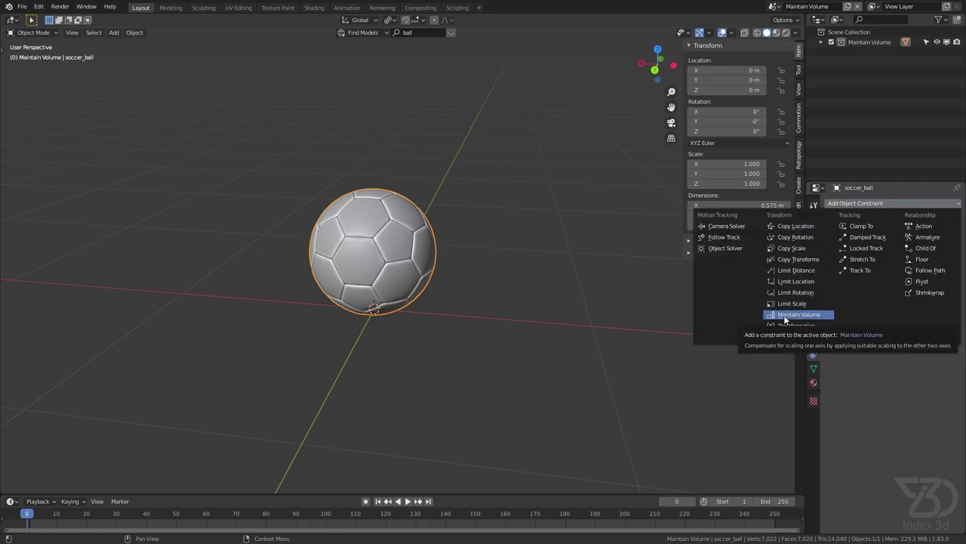
click(785, 316)
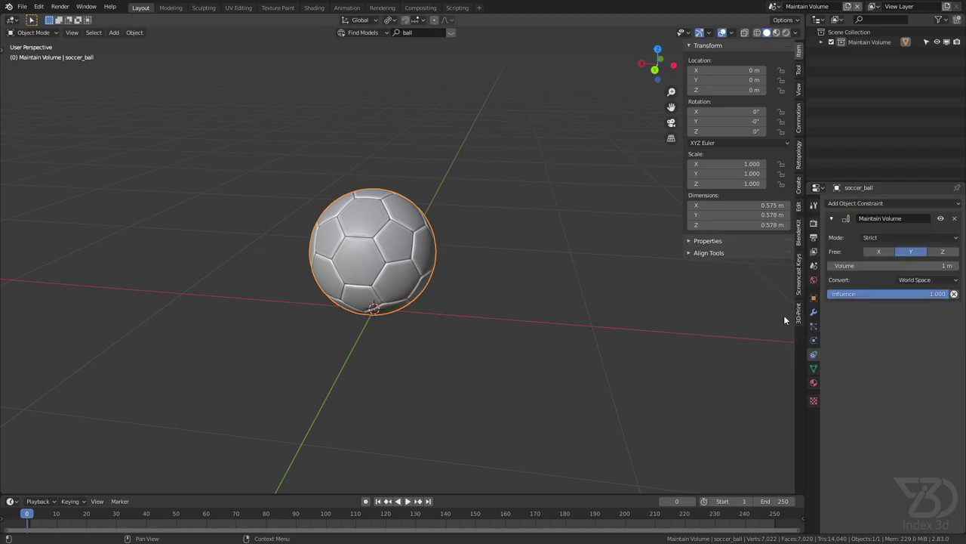
Scale the soccer ball by about 1.423 with Y as the Maintain Volume constraint's free axis
middle_drag(446, 275, 391, 251)
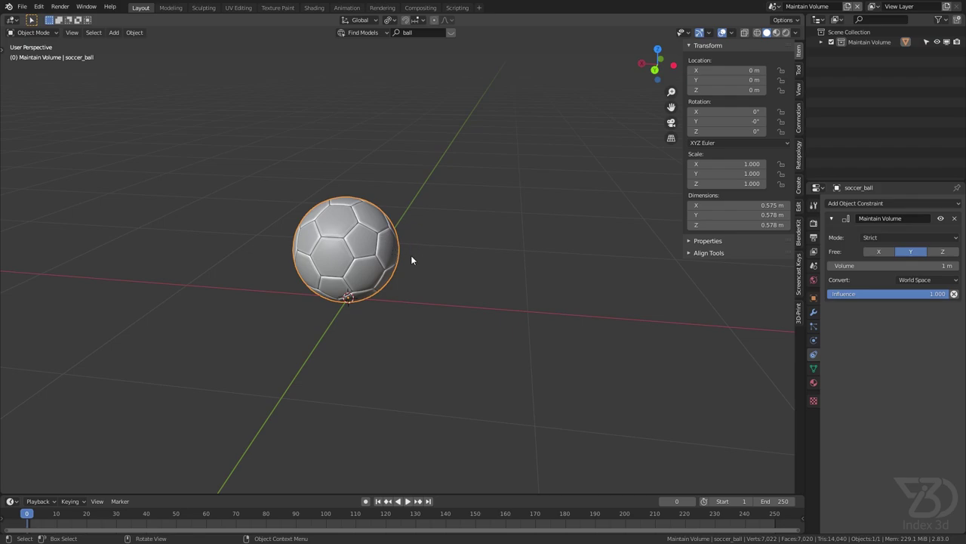
key(s)
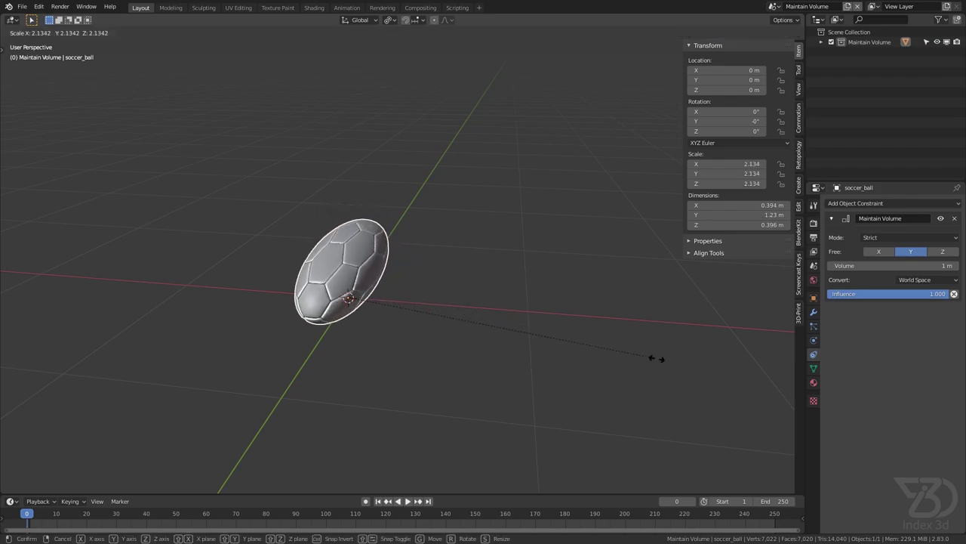
click(552, 319)
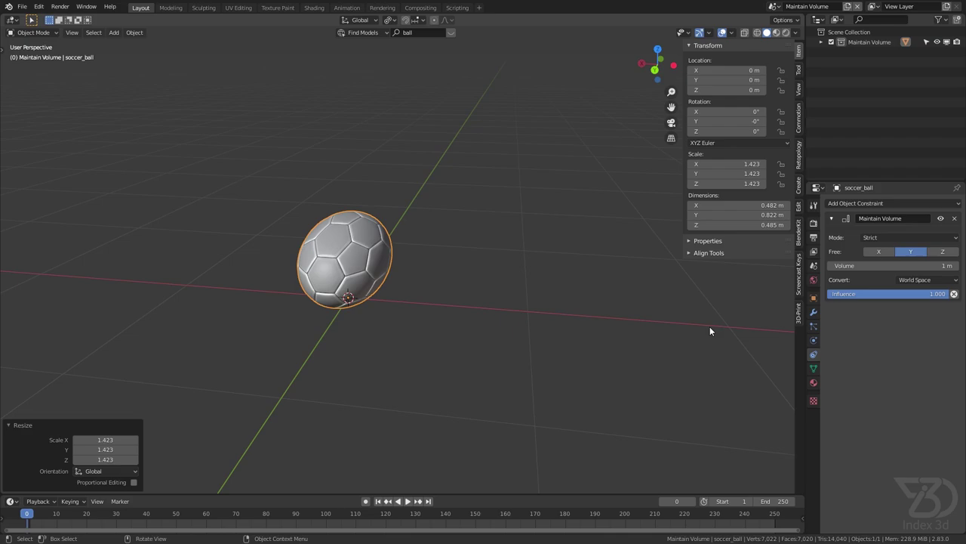
Change the Maintain Volume free axis to Z and scale the soccer ball by about 0.964
click(942, 253)
key(s)
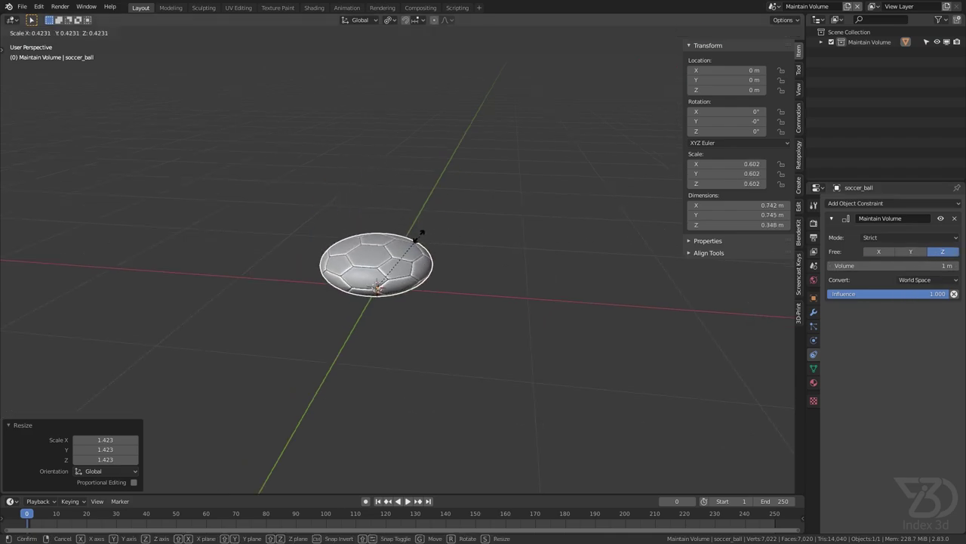
click(509, 266)
Try scaling the soccer ball again with Z as the free axis
middle_drag(455, 261, 431, 261)
scroll(404, 269, up, 5)
scroll(403, 269, down, 4)
key(s)
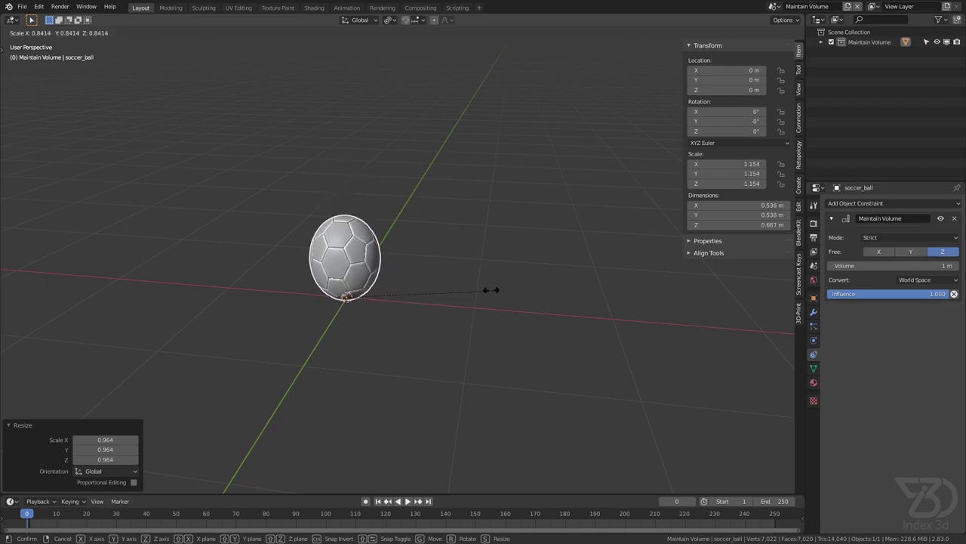
click(506, 292)
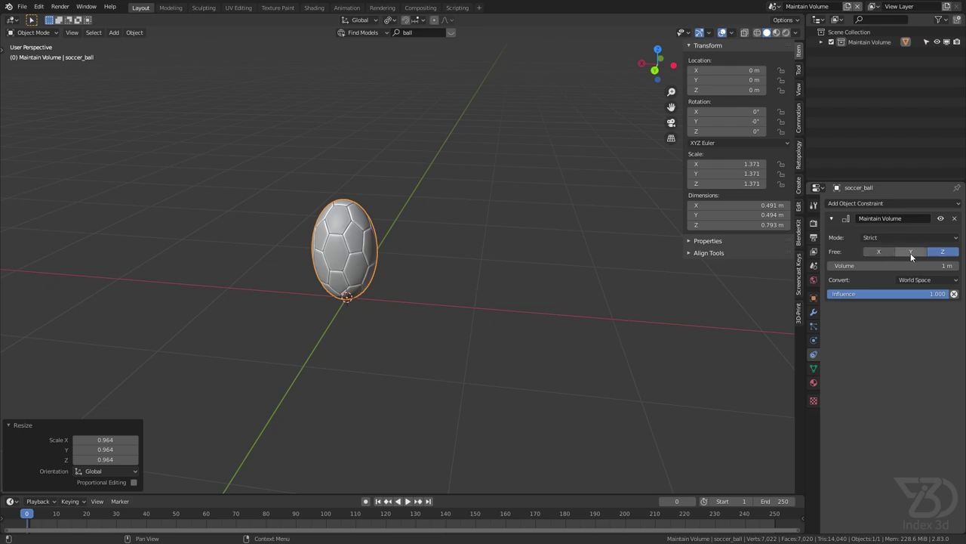
Change the Maintain Volume free axis to X and try scaling the soccer ball
click(878, 252)
key(s)
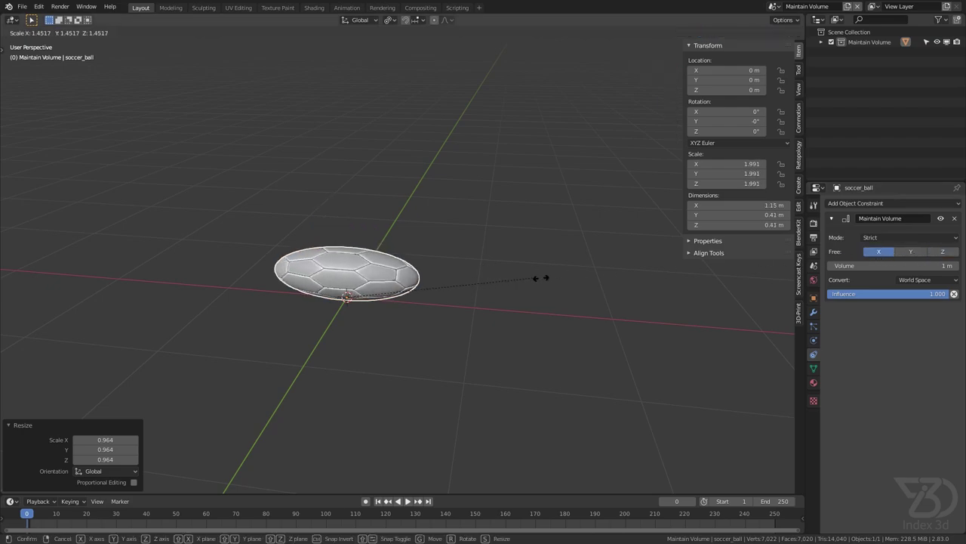
right_click(513, 277)
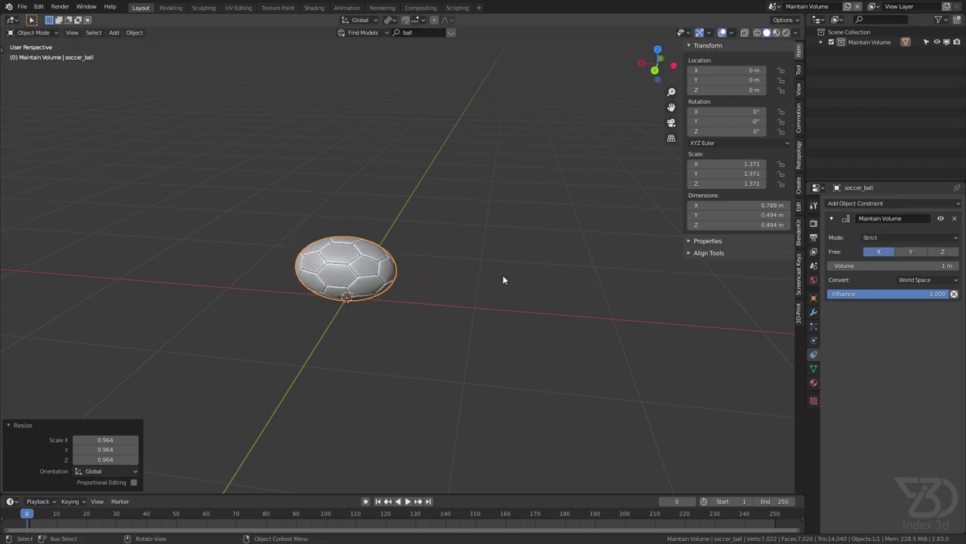
Set the Maintain Volume free axis back to Z and try scaling the soccer ball once more
click(942, 251)
key(s)
right_click(545, 279)
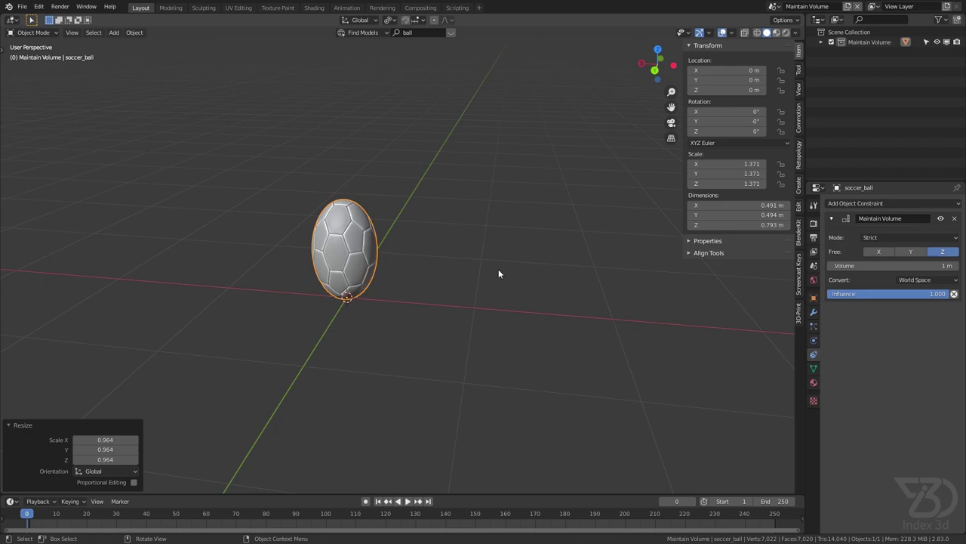
middle_drag(498, 273, 456, 281)
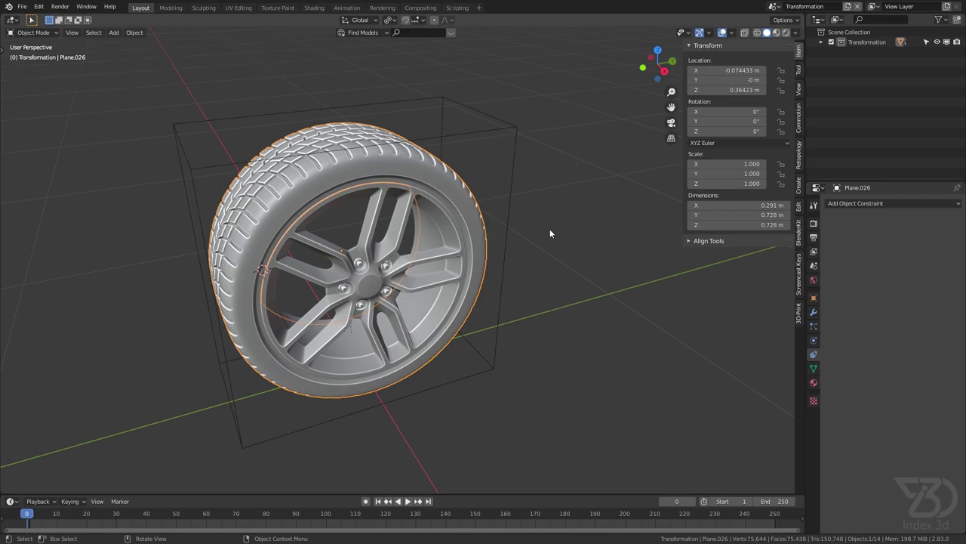
Add a Transformation constraint to the wheel with the surrounding cube as its target, and save the file
key(ctrl+s)
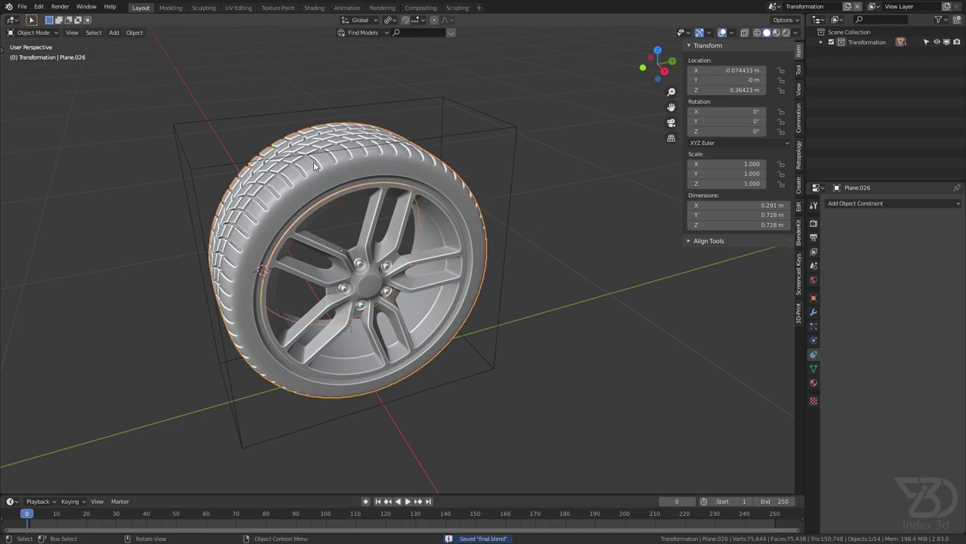
click(850, 204)
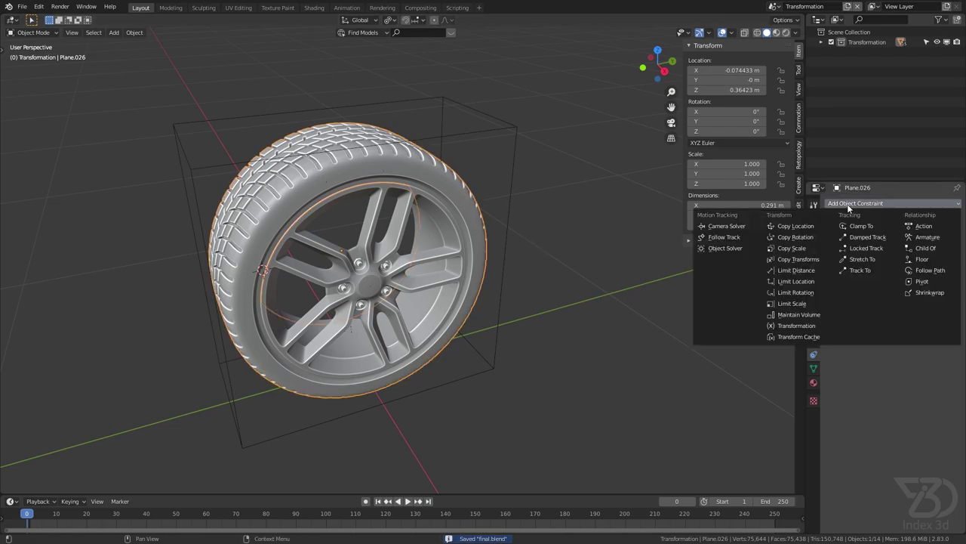
click(803, 328)
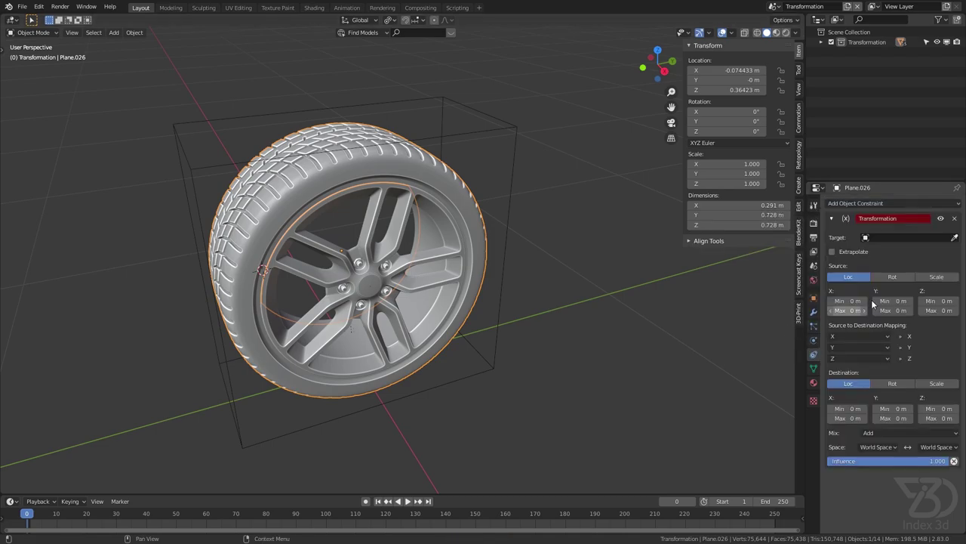
click(954, 239)
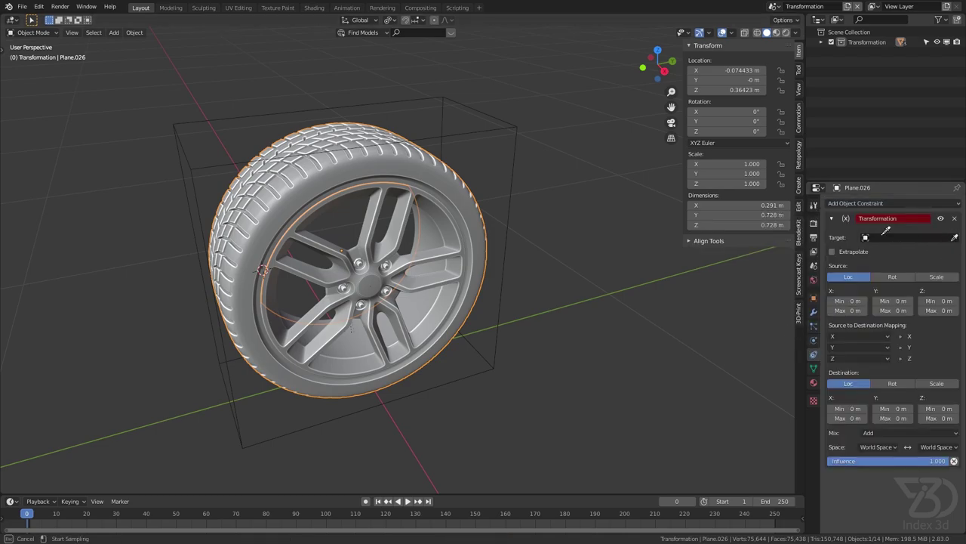
click(517, 122)
key(ctrl+s)
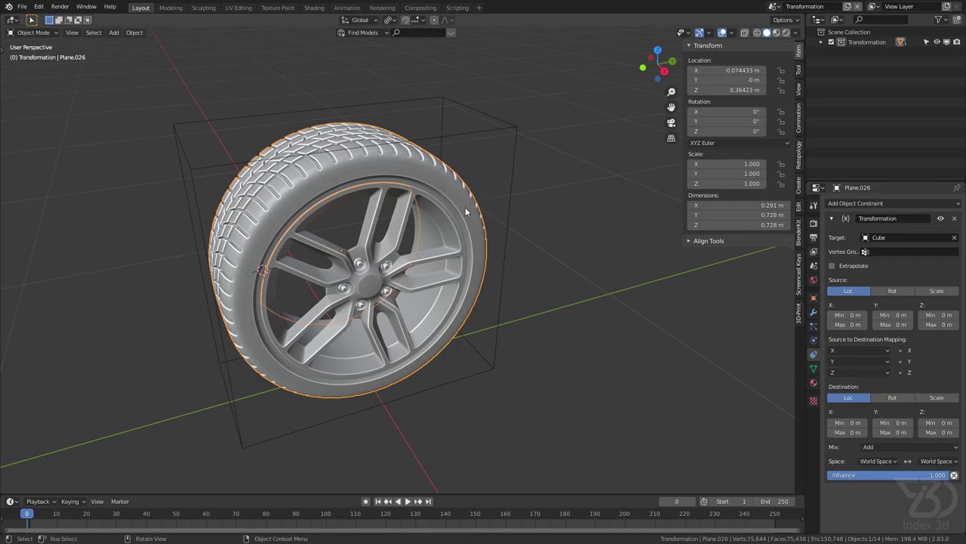
shift+middle_drag(570, 242, 548, 240)
key(ctrl+s)
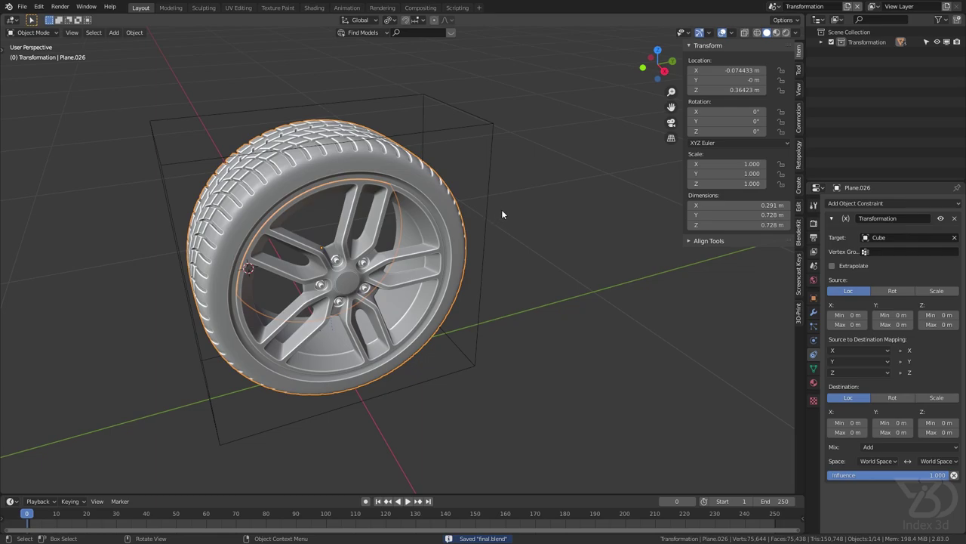
Save the file and try moving the surrounding cube along the Y axis
click(521, 238)
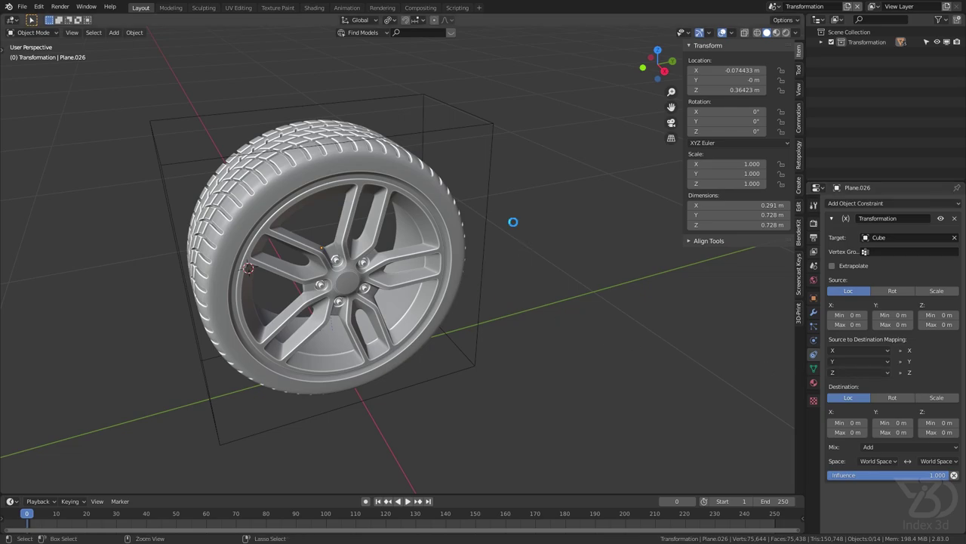
key(ctrl+s)
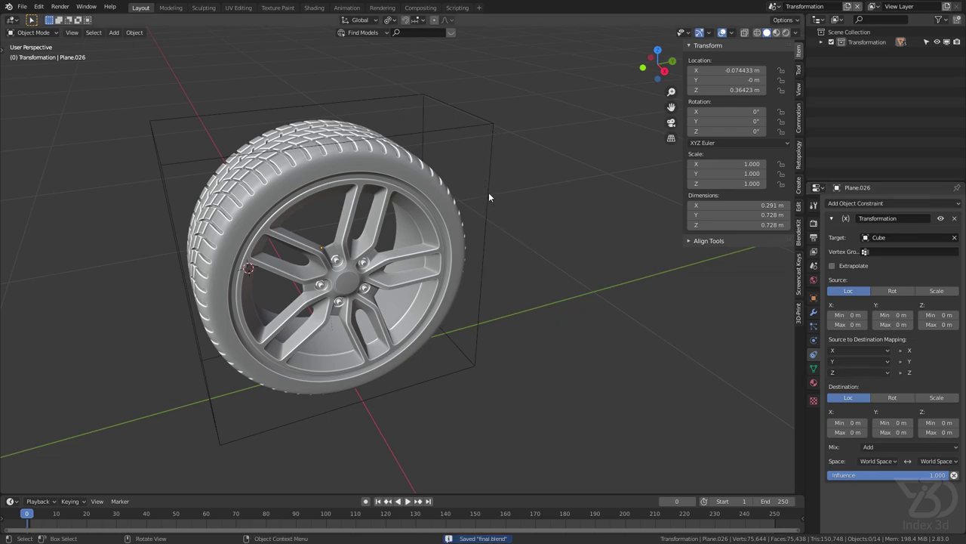
click(489, 193)
middle_drag(488, 198, 516, 194)
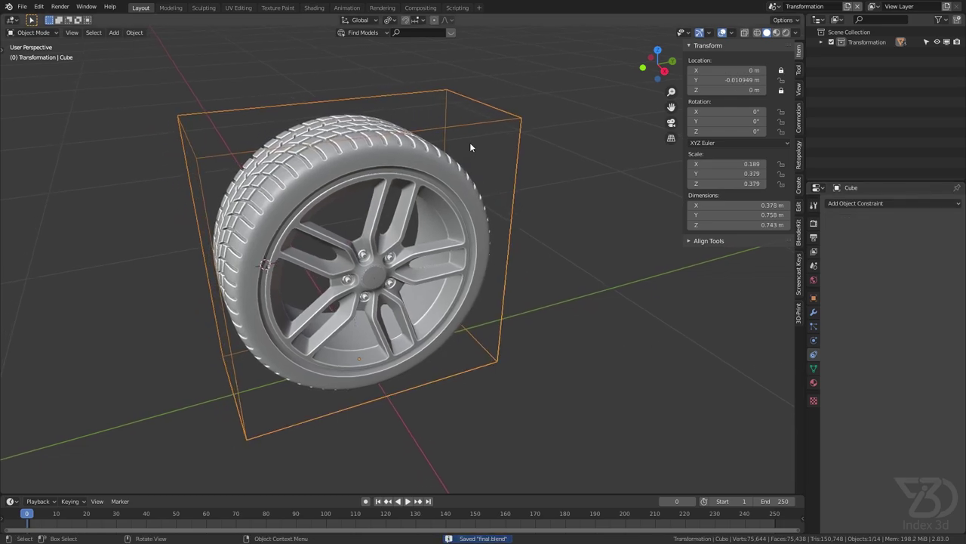
scroll(497, 184, down, 3)
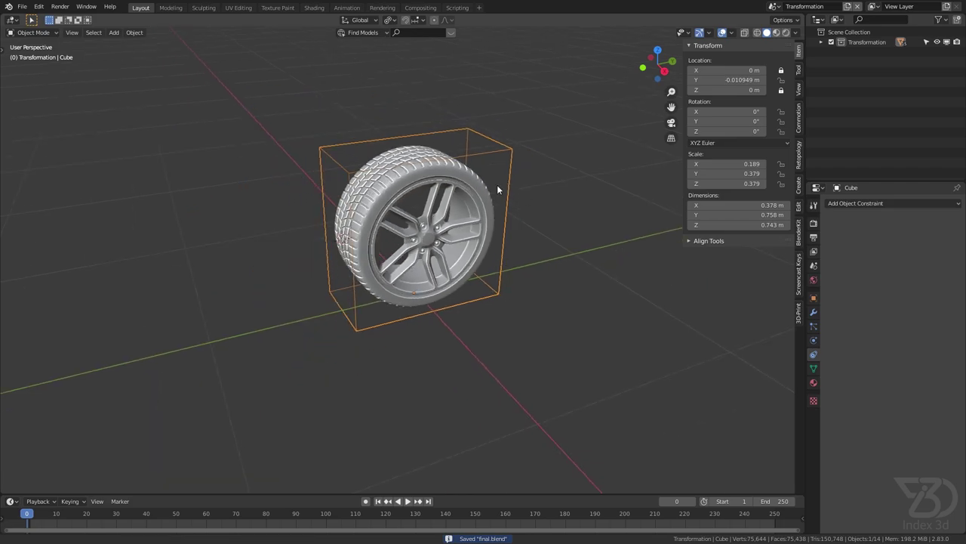
middle_drag(496, 184, 461, 164)
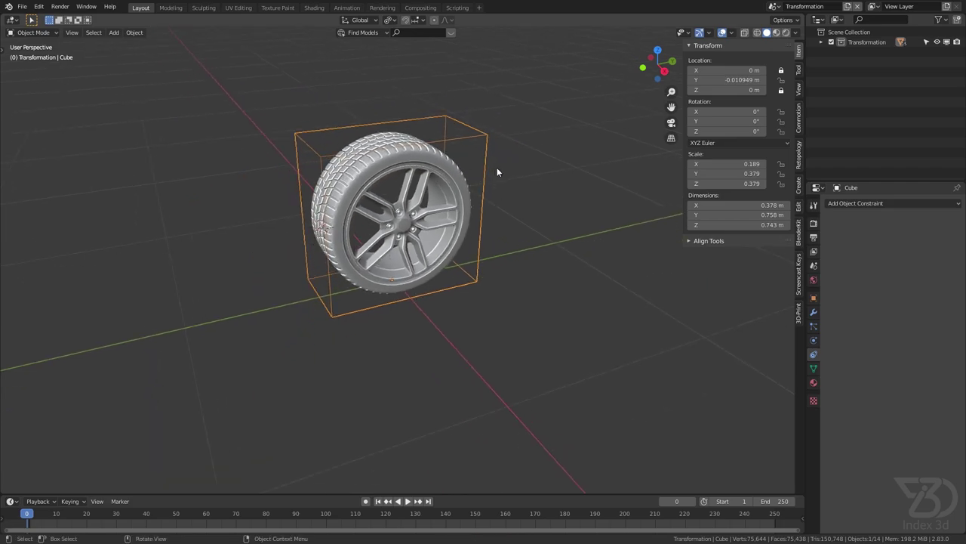
key(g)
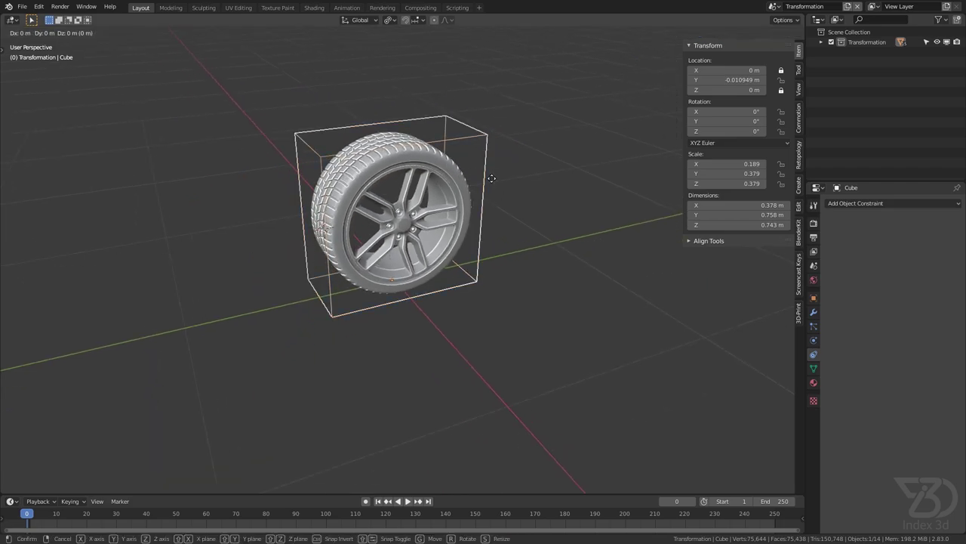
key(y)
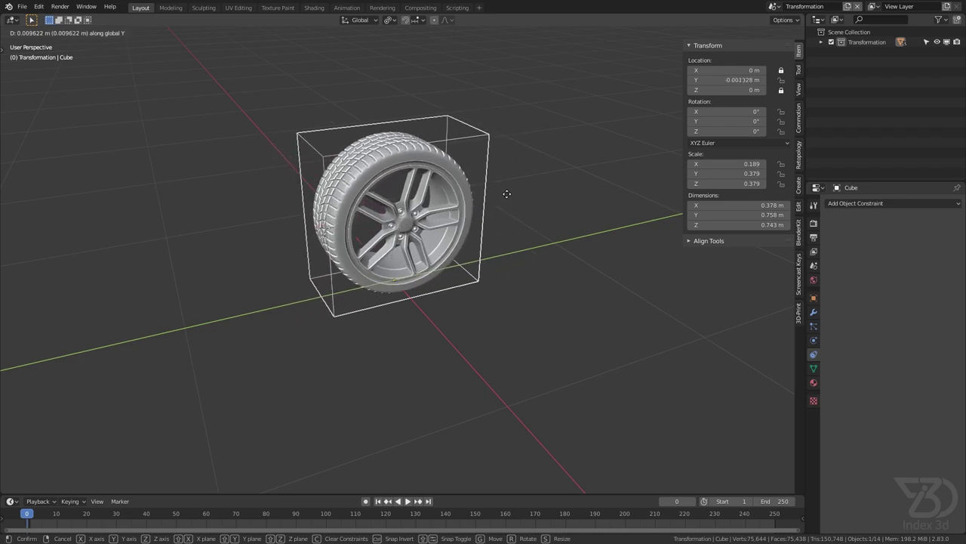
click(469, 184)
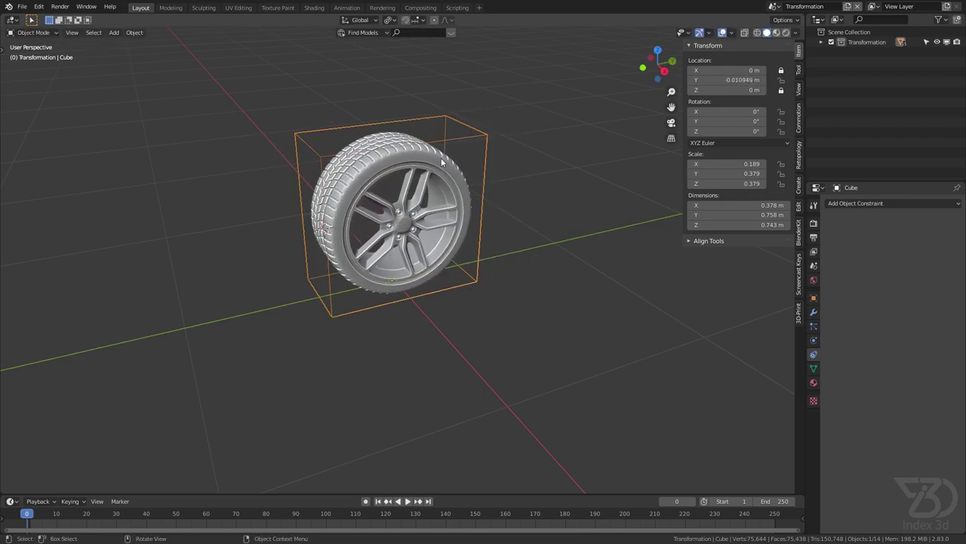
Try rotating the wheel about 11° around its X axis, undo the rotation and save the file
click(412, 160)
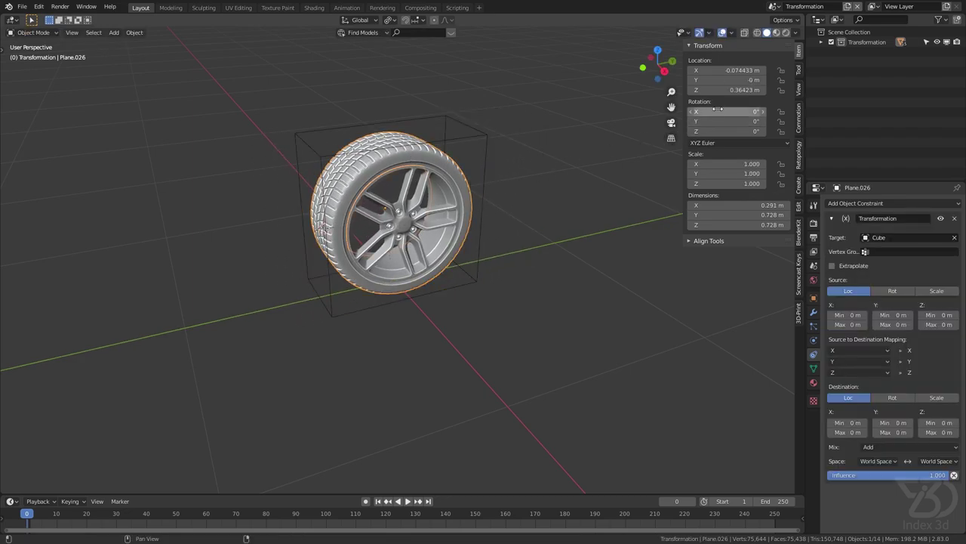
mouse_move(726, 111)
mouse_down()
mouse_move(740, 111)
mouse_move(726, 111)
mouse_up()
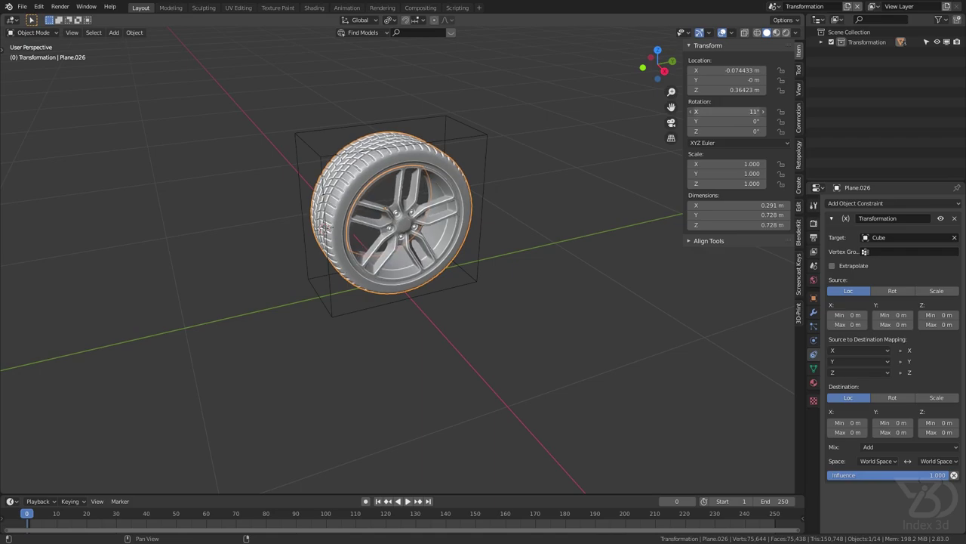
key(ctrl+z)
key(ctrl+s)
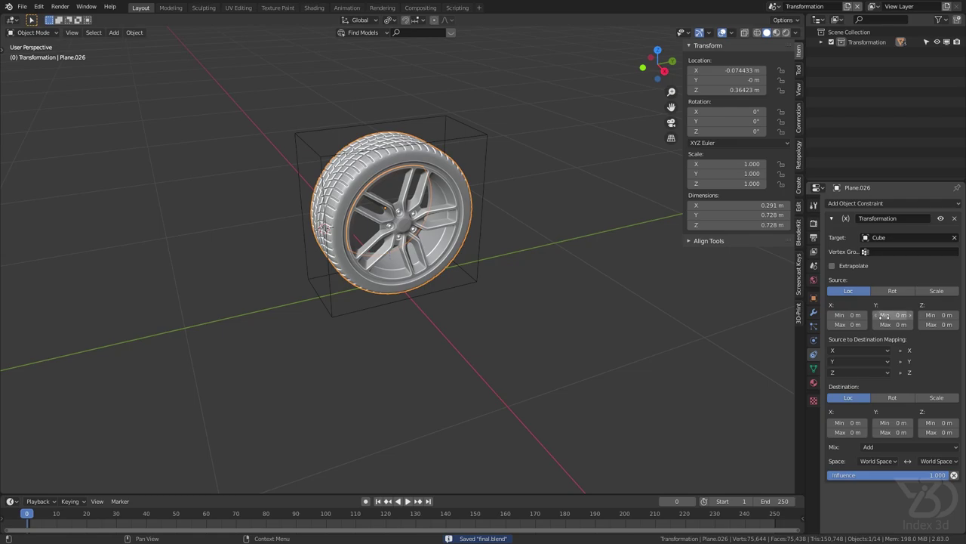
Set the constraint's source location Y maximum to 5 m and its destination rotation X maximum to 360°, and save the file
click(891, 324)
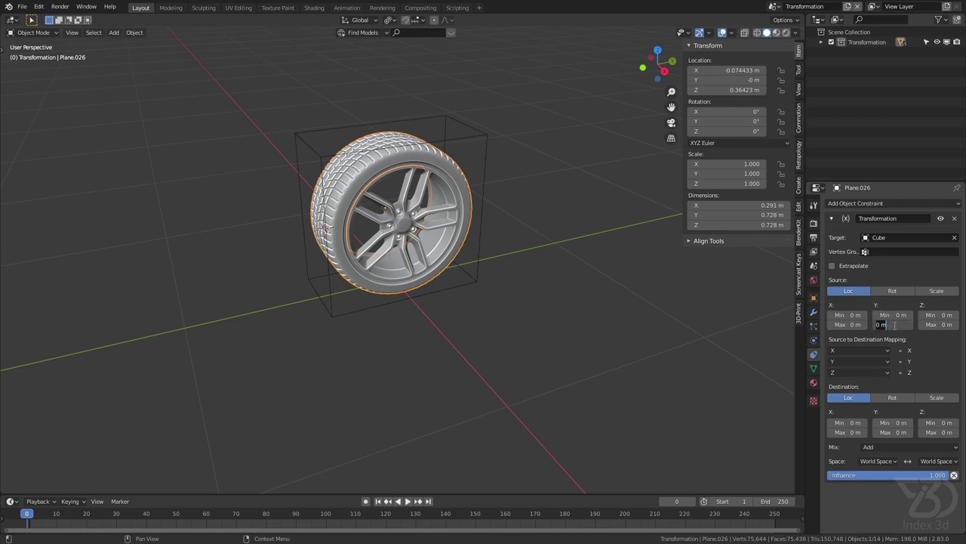
text(5)
key(Return)
click(895, 399)
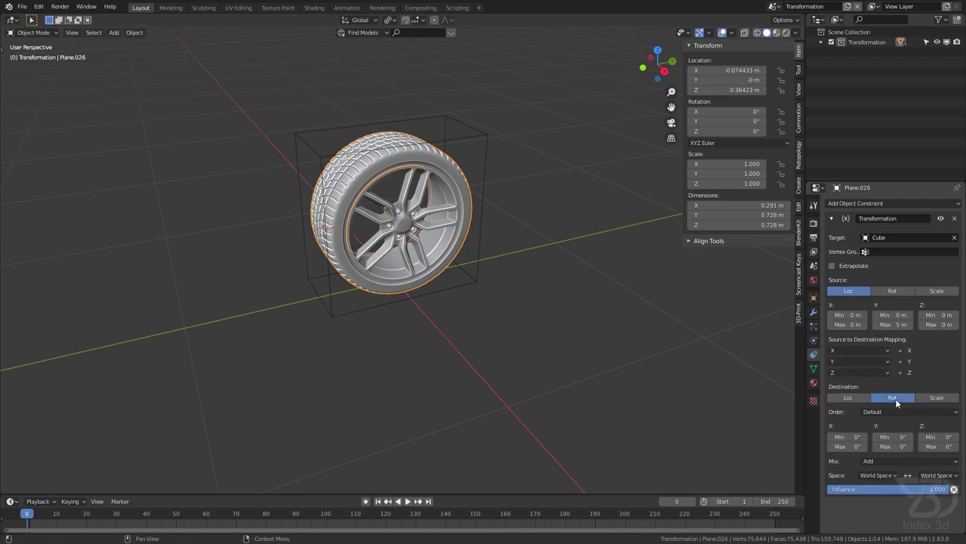
click(844, 446)
text(360)
key(Return)
key(ctrl+s)
Try moving the cube in both directions to test whether the wheel rotates, checking the wheel's constraint settings in between
click(483, 206)
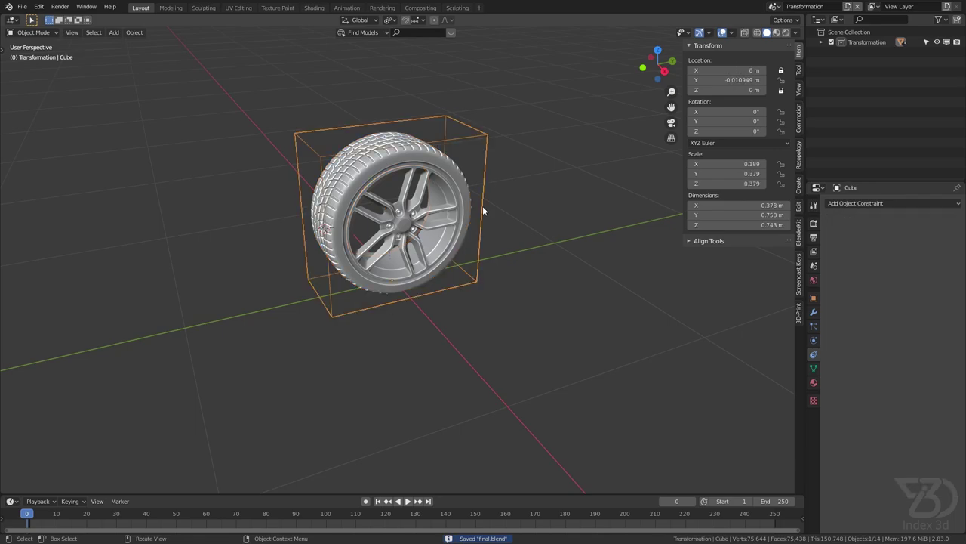
key(g)
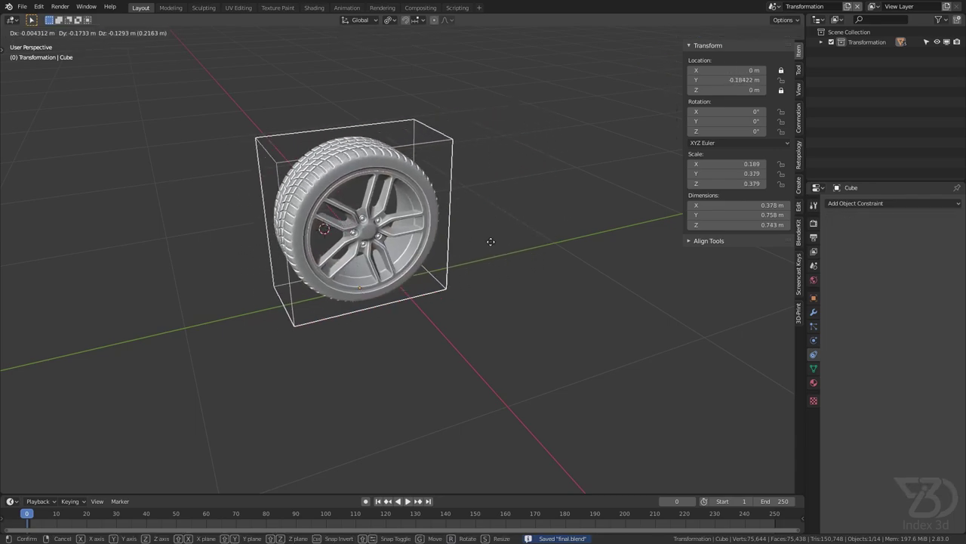
click(481, 246)
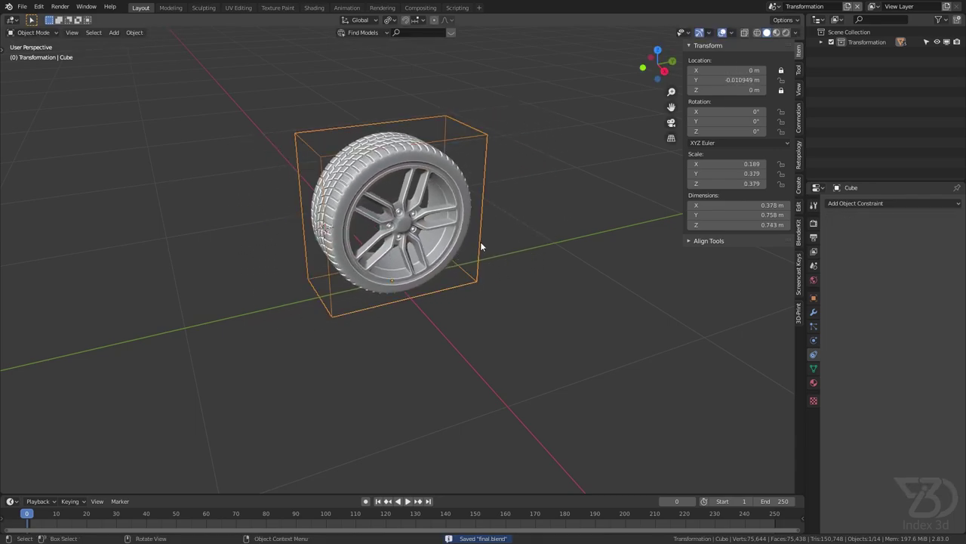
click(457, 180)
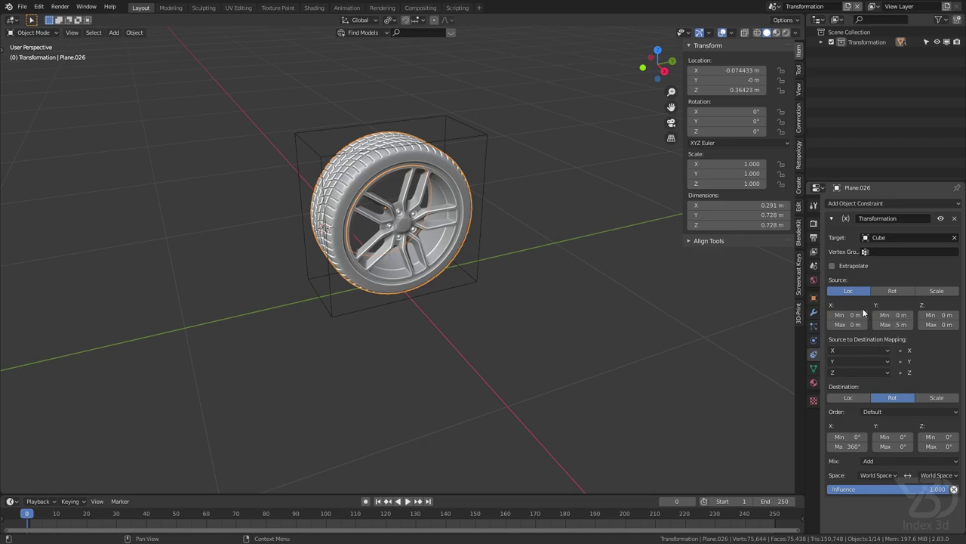
click(484, 170)
key(g)
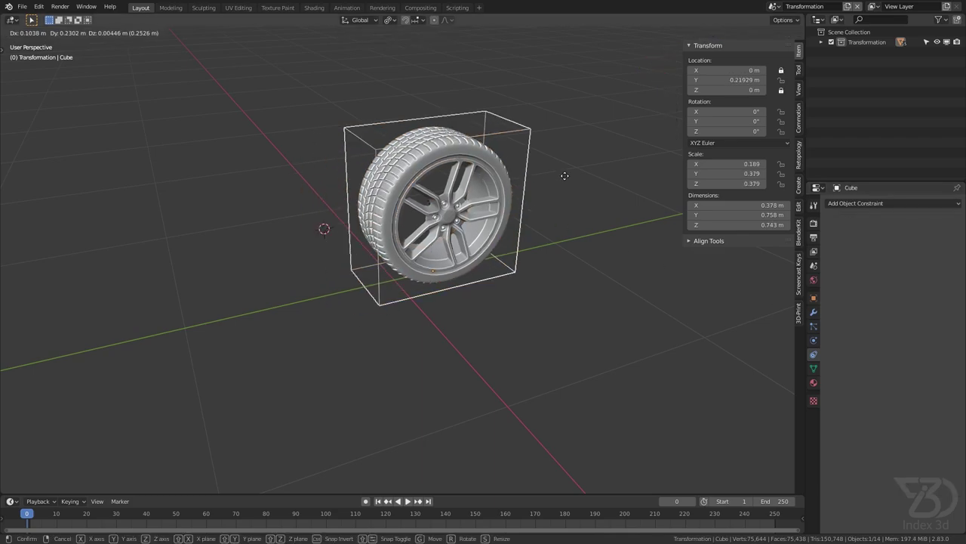
key(Escape)
Try changing the wheel's X rotation by hand and undo the change
click(444, 160)
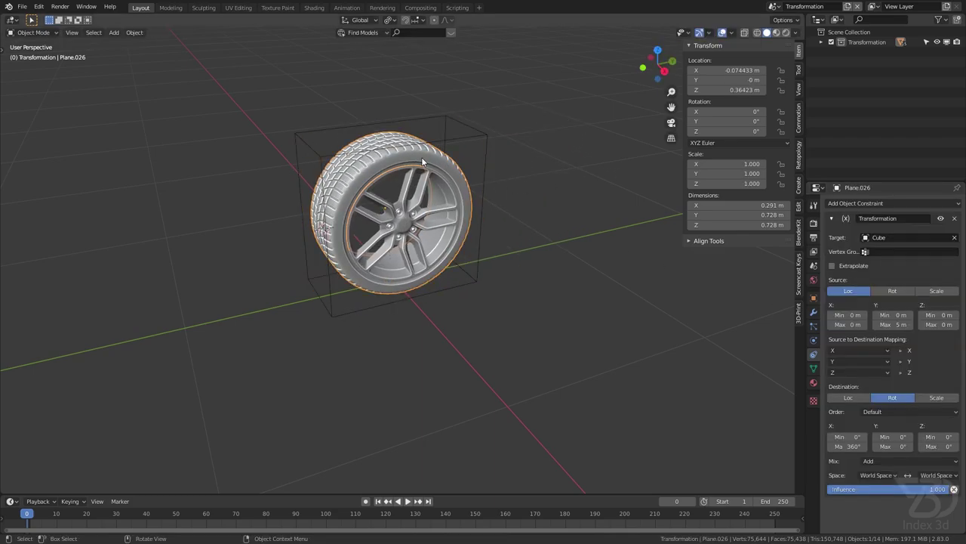
drag(729, 112, 746, 111)
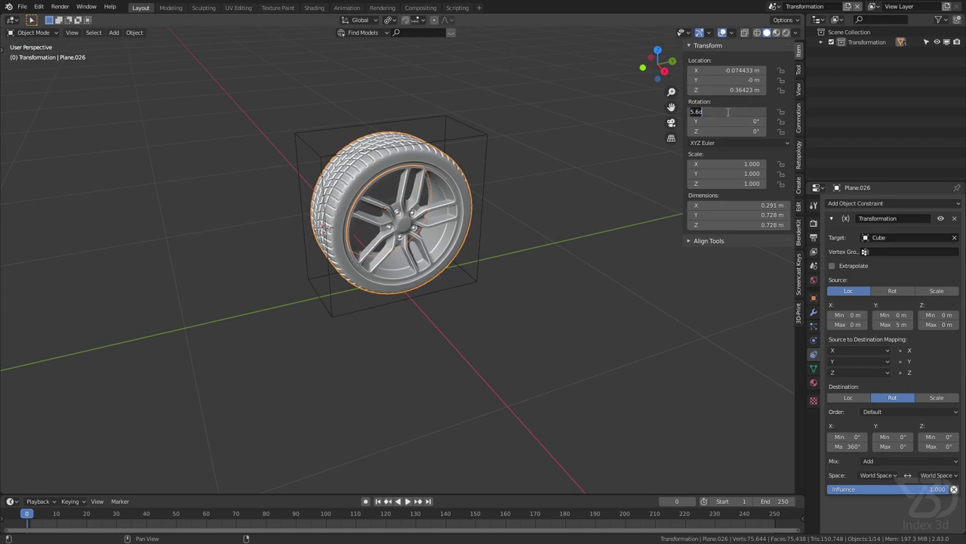
key(ctrl+z)
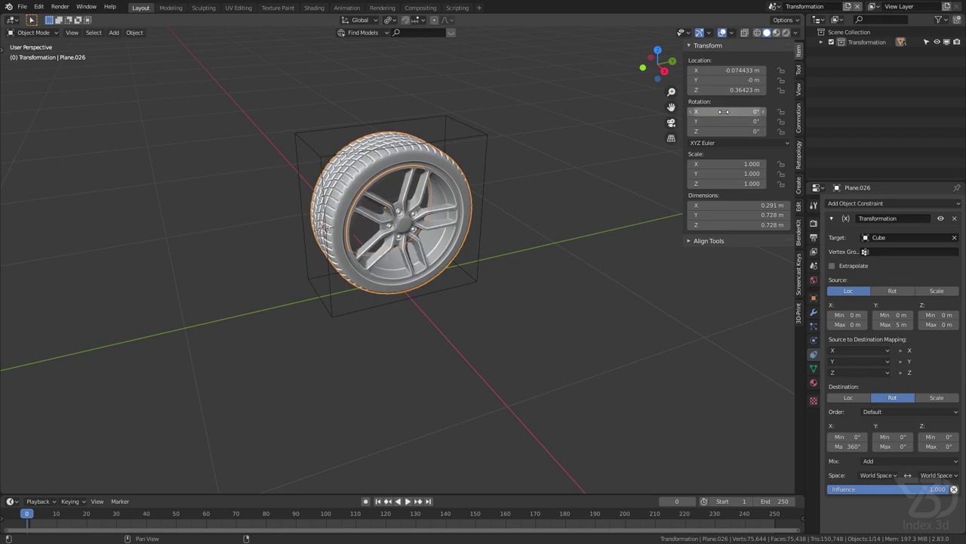
Map the source Y axis to the destination X axis in the wheel's constraint and try moving the cube
click(861, 351)
click(847, 371)
click(484, 171)
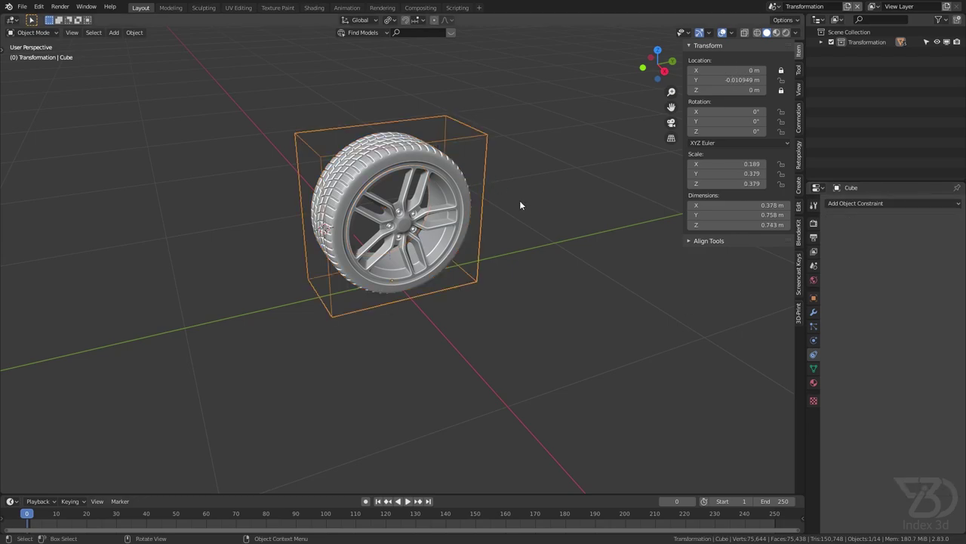
key(g)
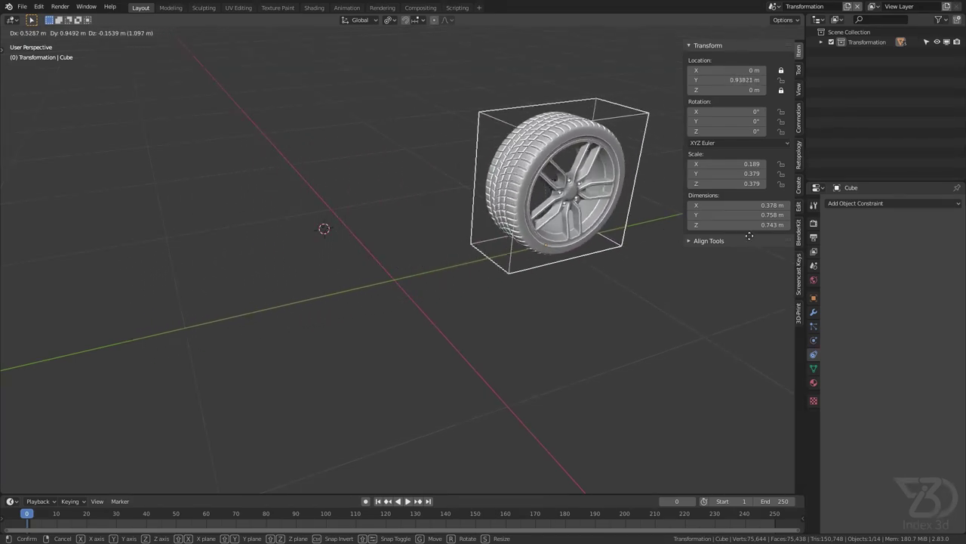
click(532, 284)
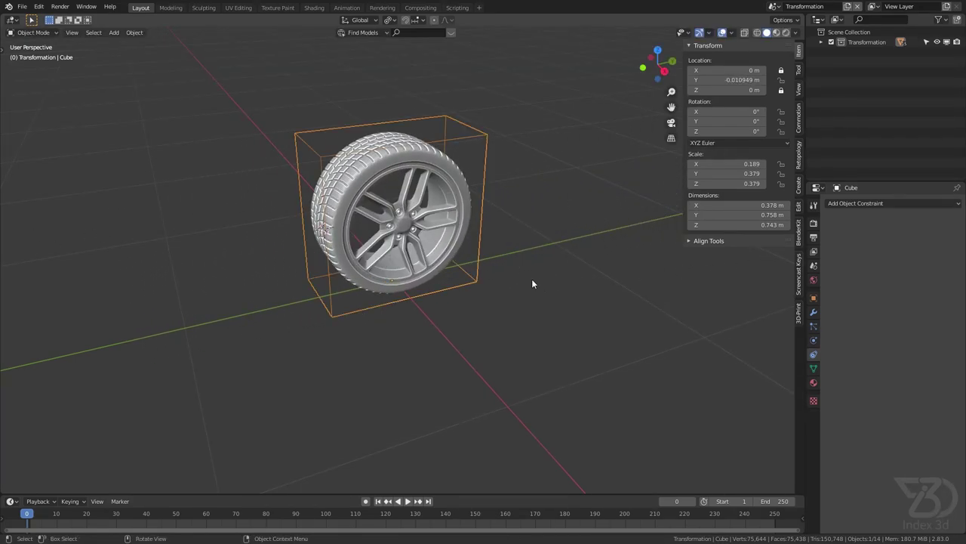
Change the destination rotation X maximum in the wheel's Transformation constraint
click(456, 167)
double_click(847, 445)
text(160d)
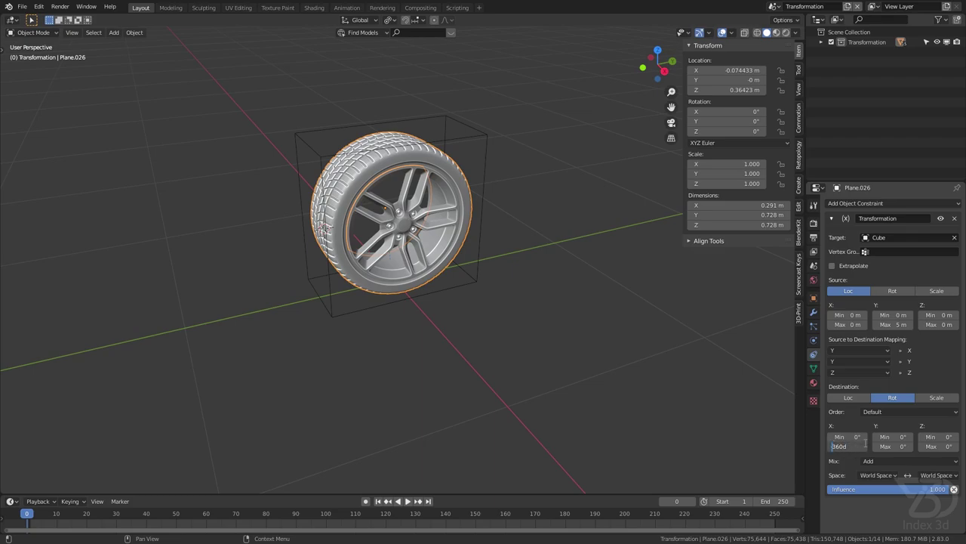
key(Return)
Move the cube away along Y and back near the origin to test how the wheel rolls
click(486, 175)
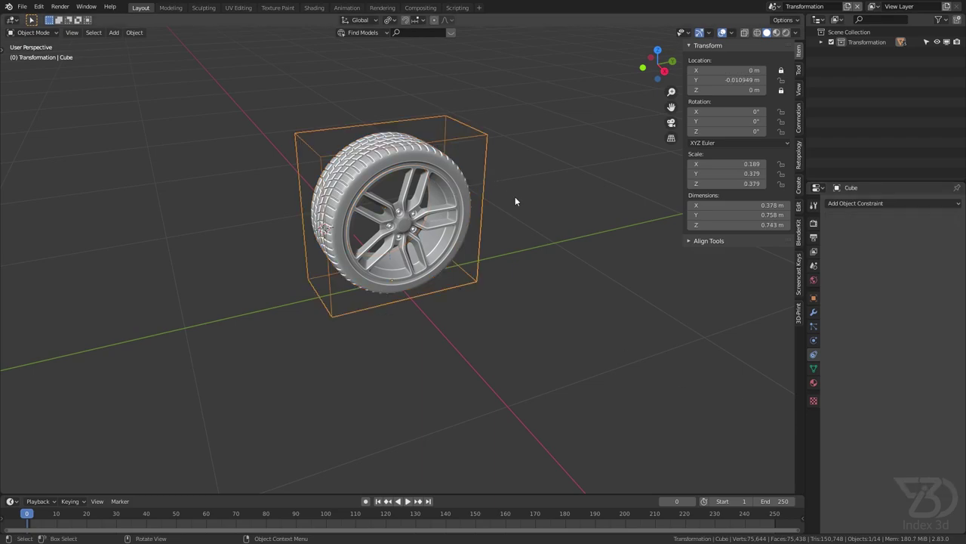
scroll(528, 204, down, 3)
key(g)
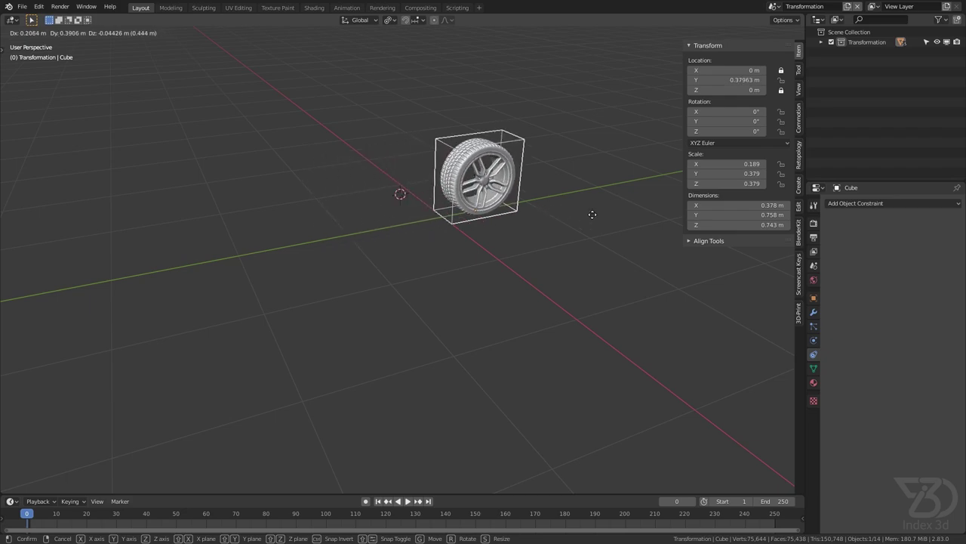
click(142, 200)
key(KP_Decimal)
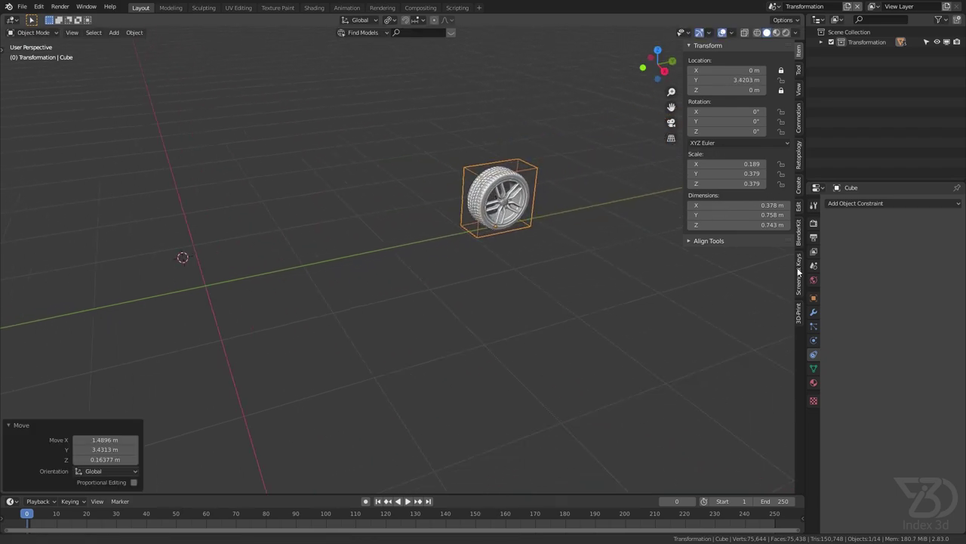
key(g)
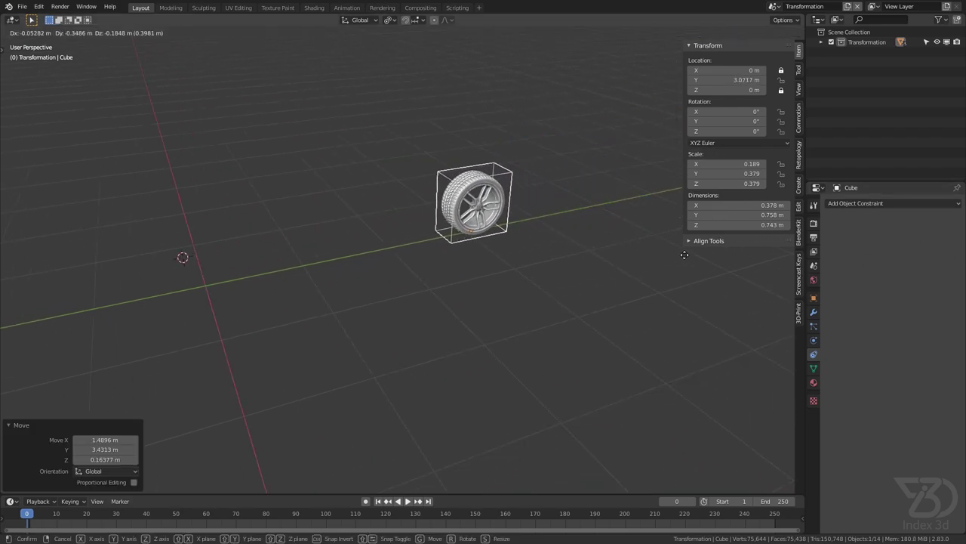
right_click(400, 285)
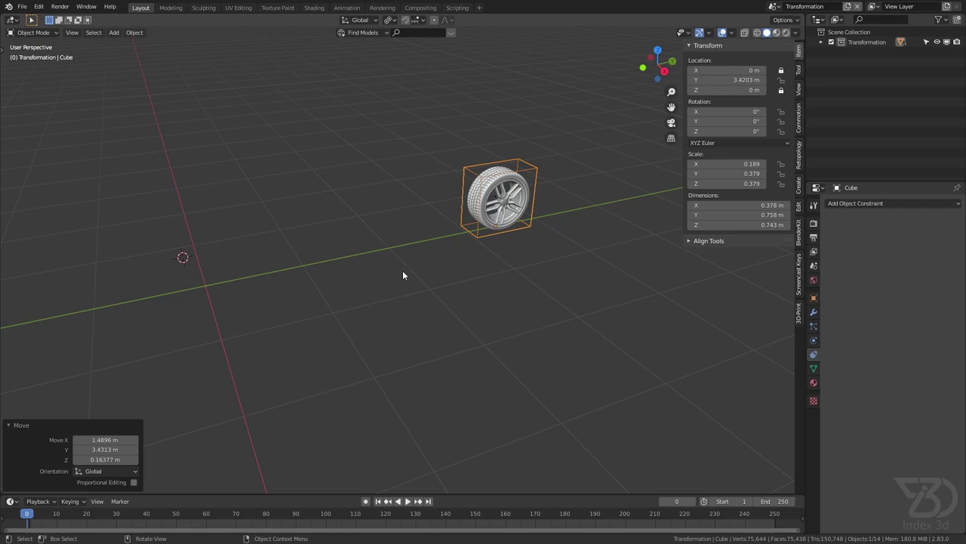
key(g)
click(156, 330)
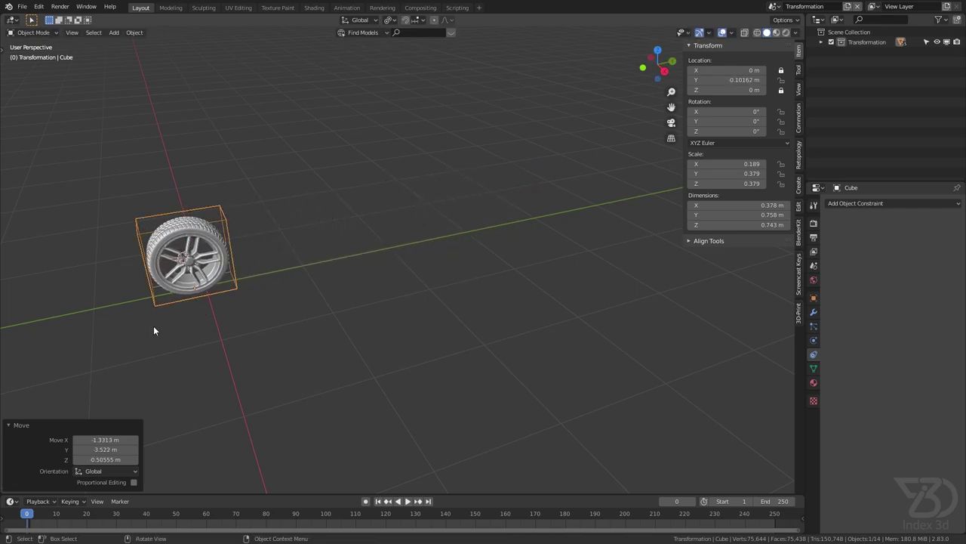
Try moving the cube about 6 m along Y to test the wheel's rotation past the constraint's source range
shift+middle_drag(325, 280, 262, 294)
key(g)
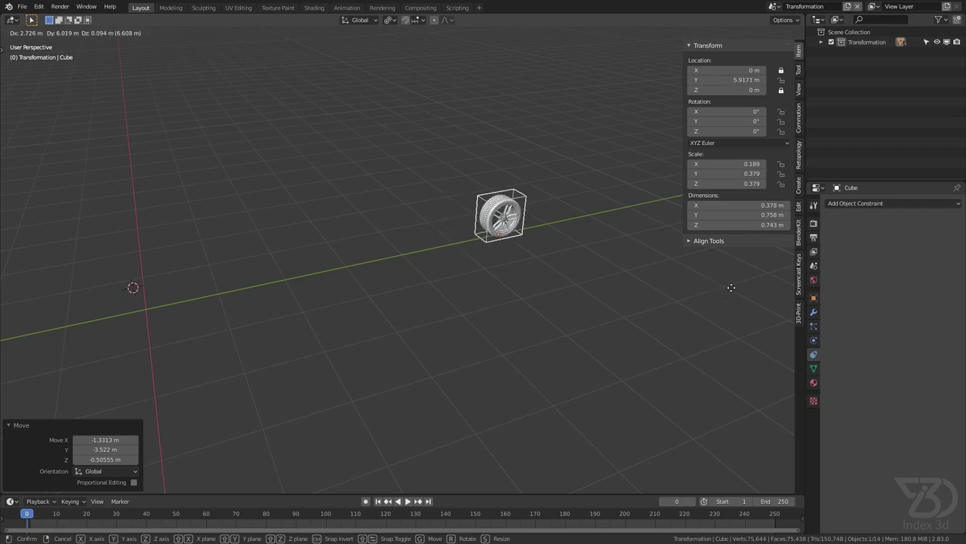
key(Escape)
key(KP_Decimal)
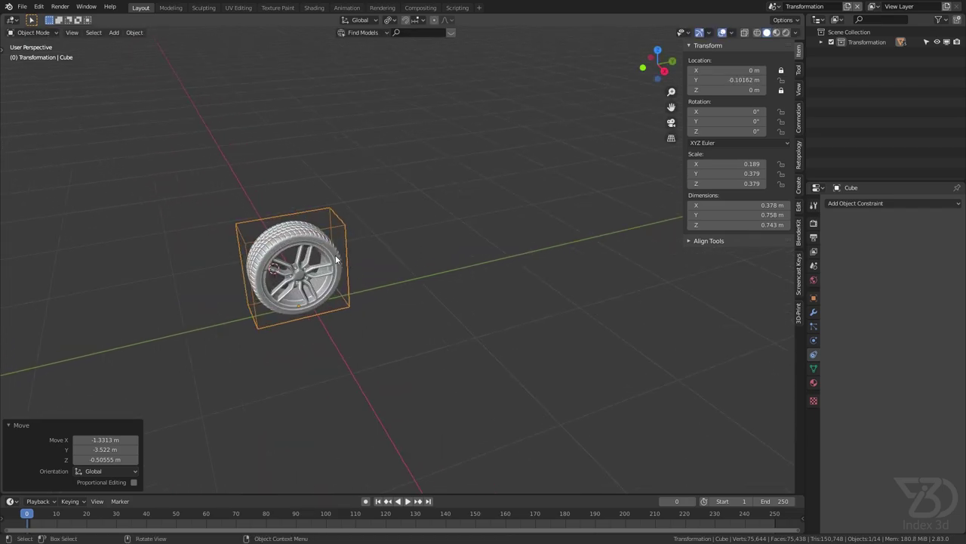
Enable Extrapolate in the wheel's Transformation constraint
click(336, 259)
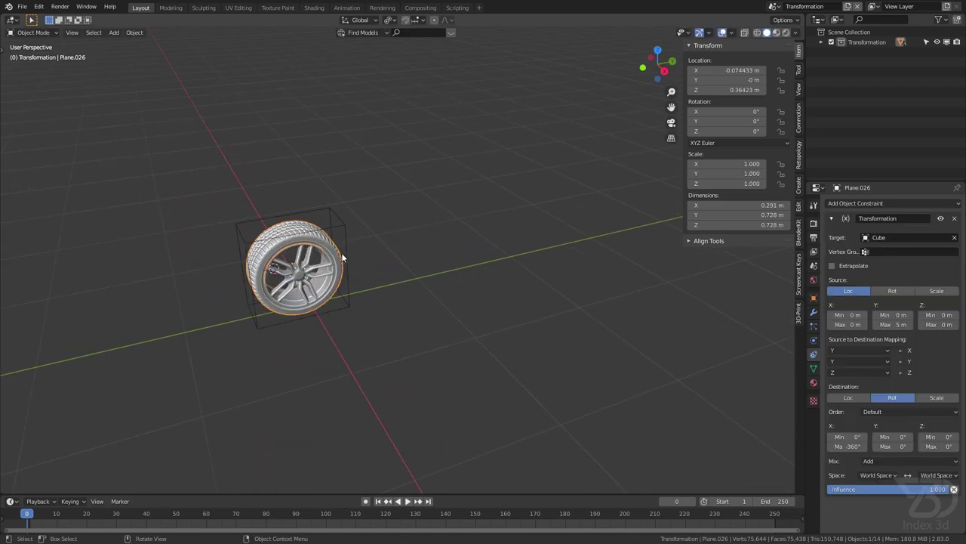
click(832, 265)
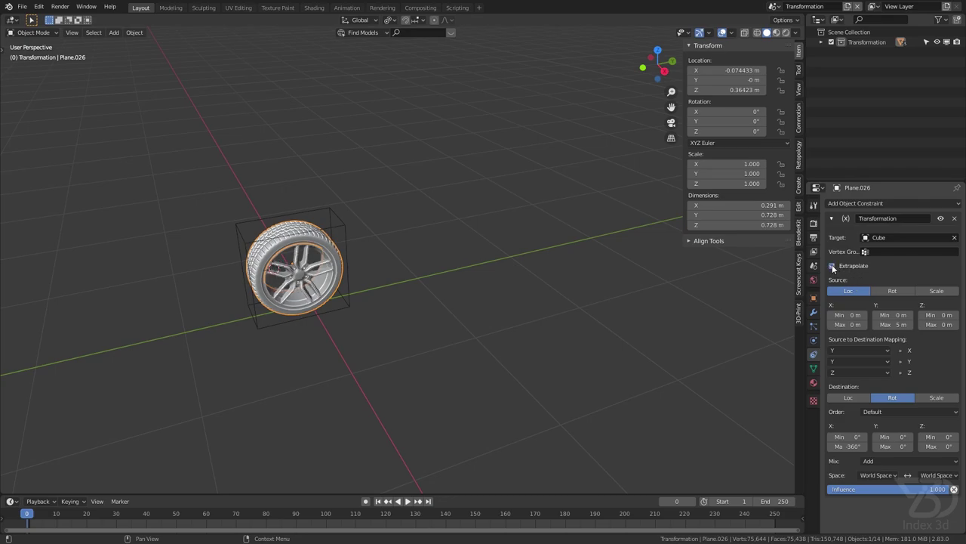
scroll(388, 252, down, 5)
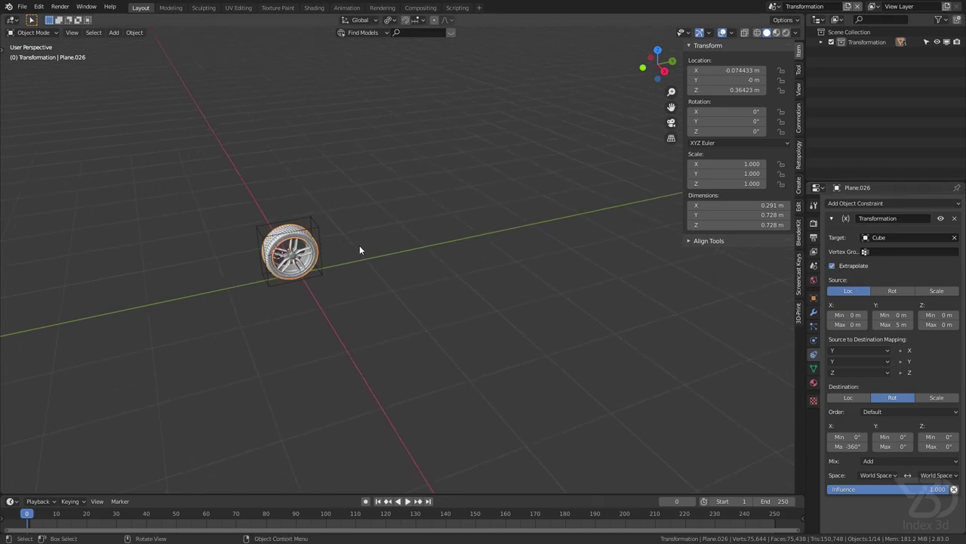
key(g)
right_click(474, 228)
Try moving the cube along Y to test the wheel's extrapolated rotation
click(356, 238)
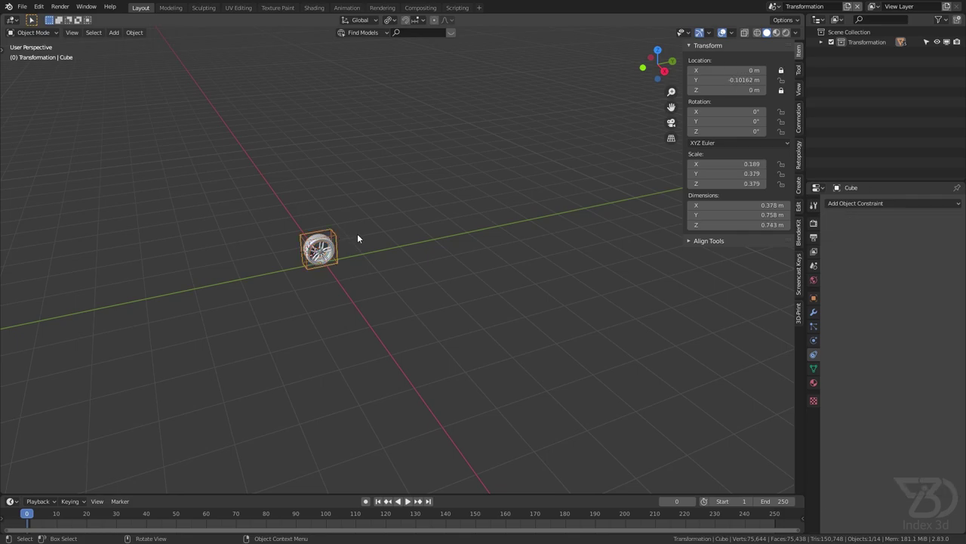
key(g)
click(302, 264)
Save the file and try moving the cube in the right orthographic view to check the wheel's rolling against the ground
scroll(302, 264, up, 3)
key(KP_1)
key(KP_3)
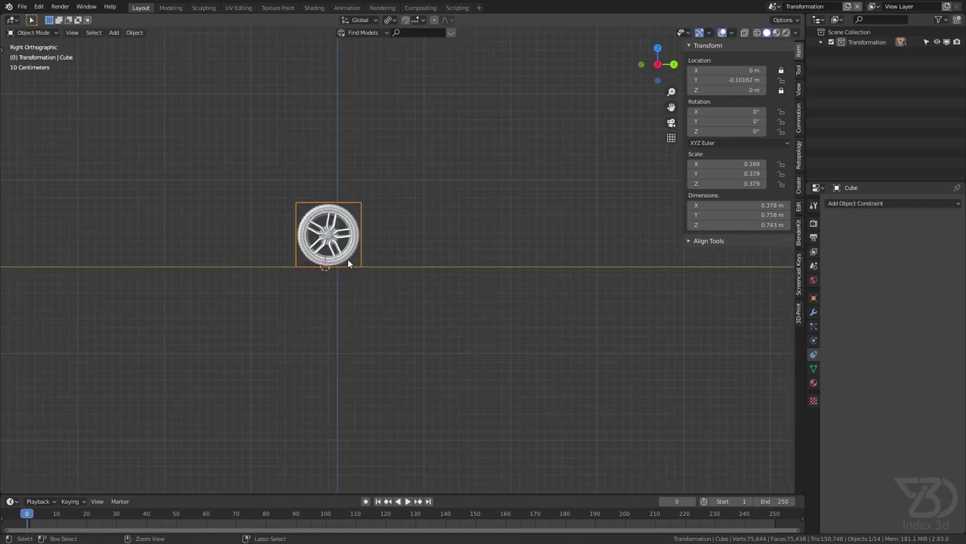
key(ctrl+s)
scroll(347, 261, up, 4)
scroll(449, 269, down, 3)
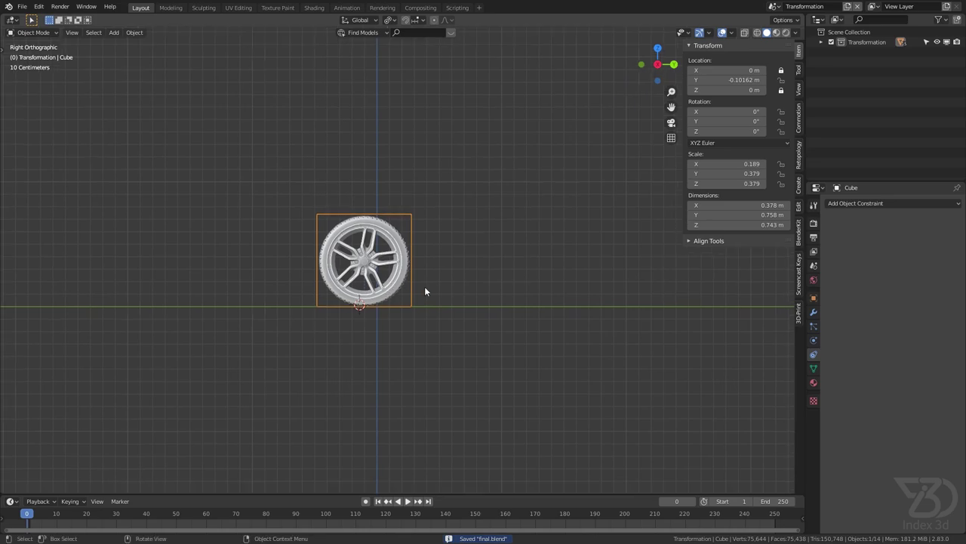
key(g)
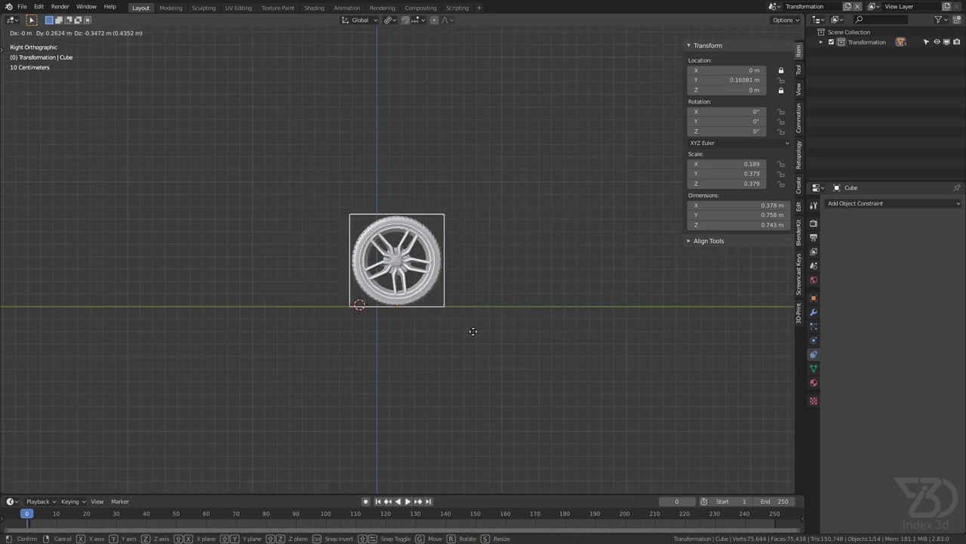
click(431, 339)
Save the file again in perspective view and select the wheel
middle_drag(431, 340, 407, 252)
scroll(407, 313, up, 3)
key(ctrl+s)
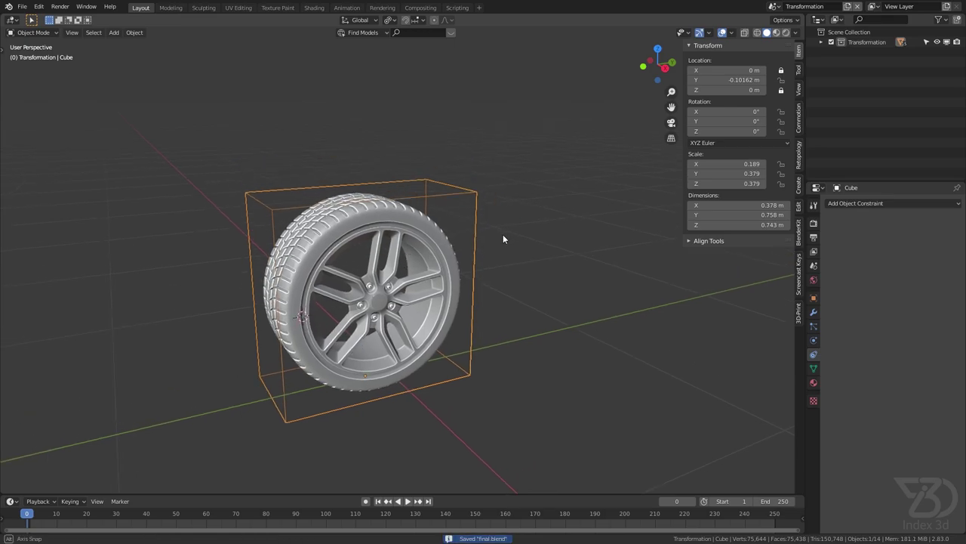
middle_drag(503, 234, 426, 229)
scroll(416, 212, up, 2)
click(376, 180)
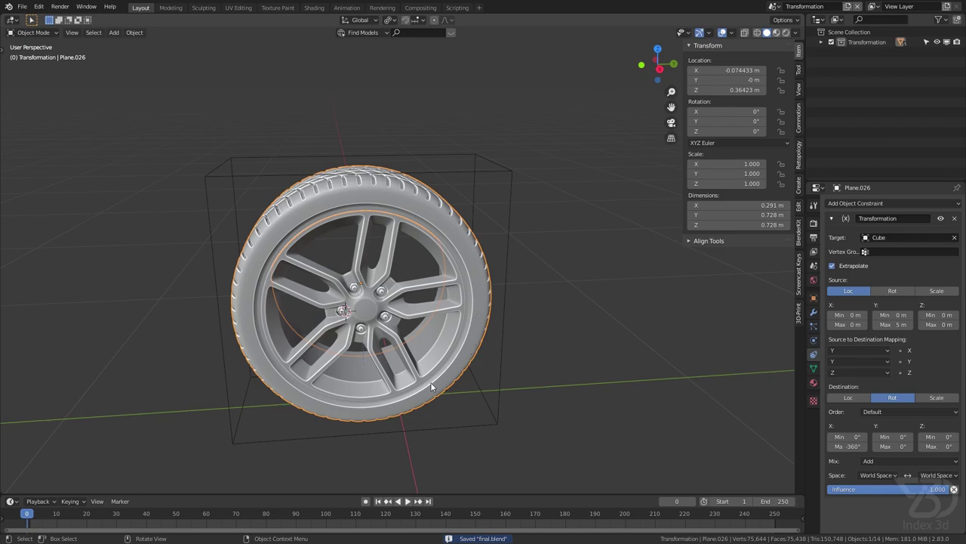
middle_drag(412, 204, 384, 171)
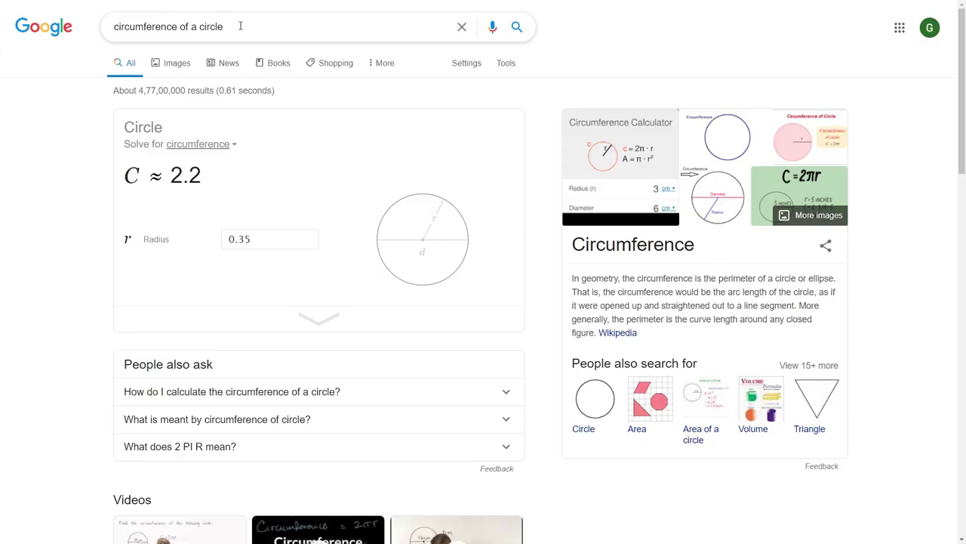
Switch to the browser and examine Google's circumference of a circle calculator, including its radius input and circle diagram
click(240, 27)
click(42, 137)
drag(230, 26, 109, 30)
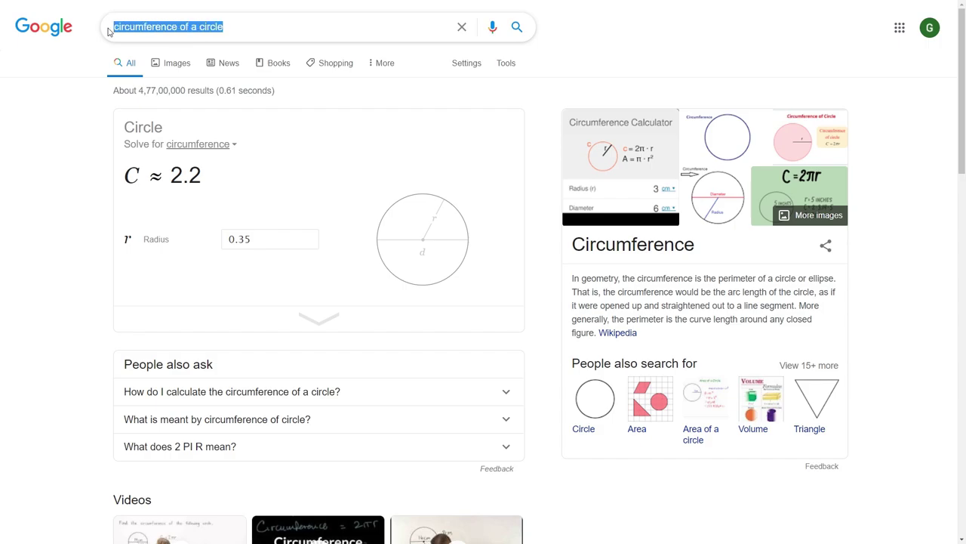
click(179, 27)
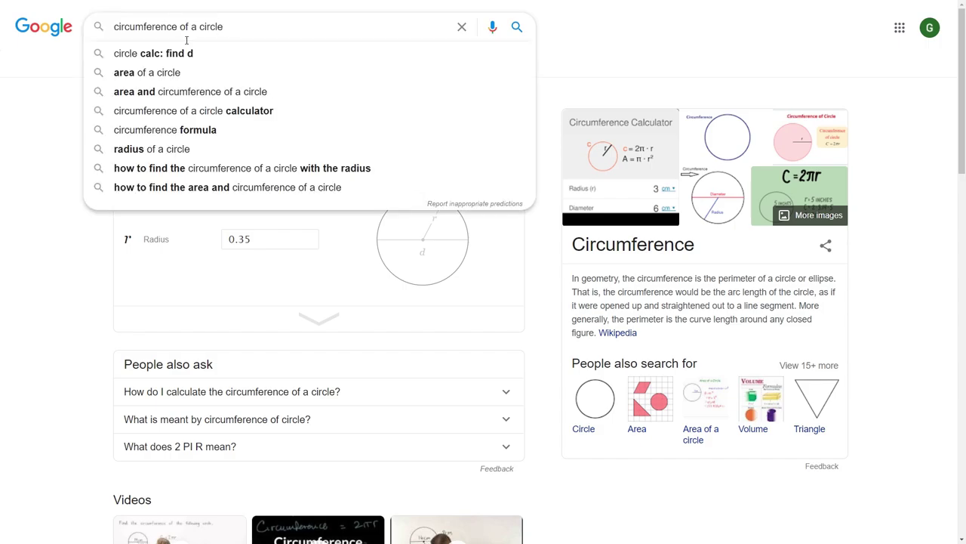
click(34, 260)
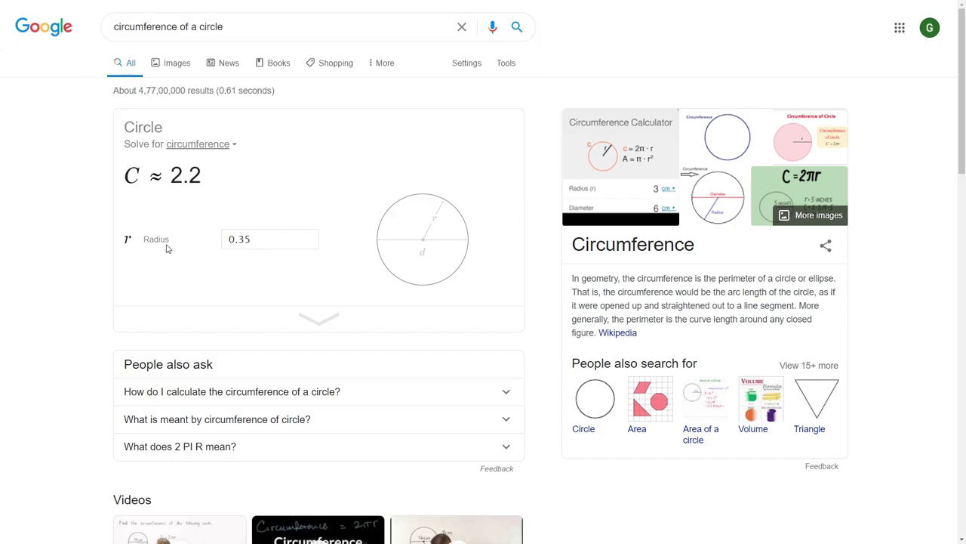
double_click(148, 240)
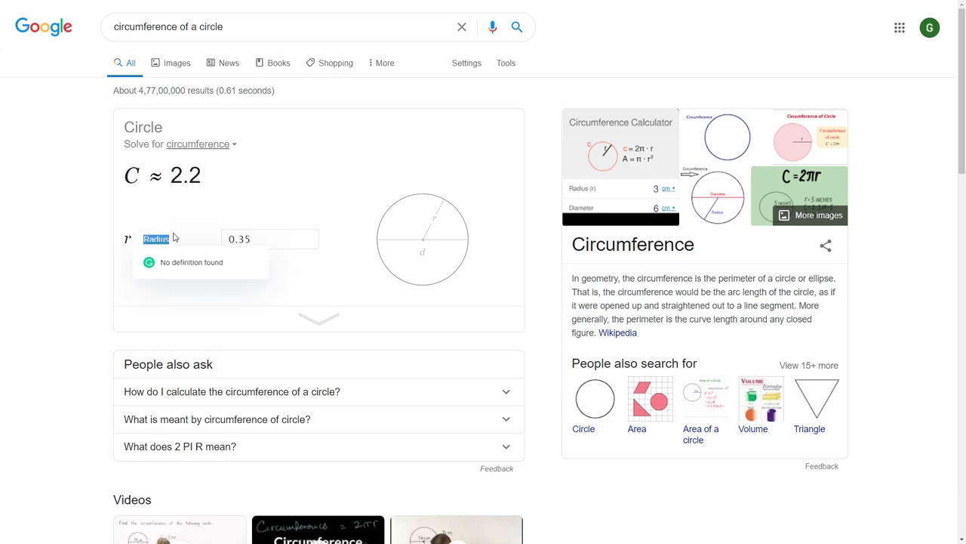
click(181, 240)
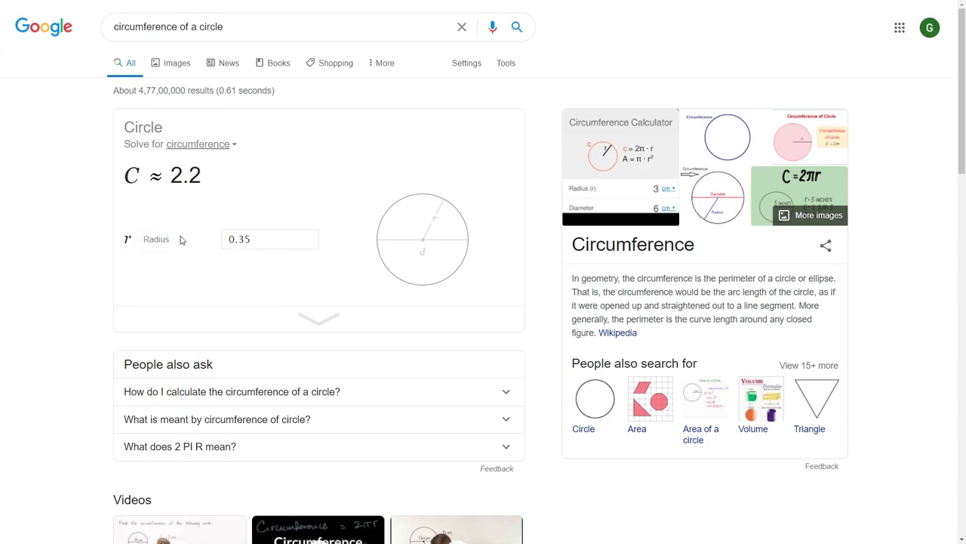
double_click(435, 218)
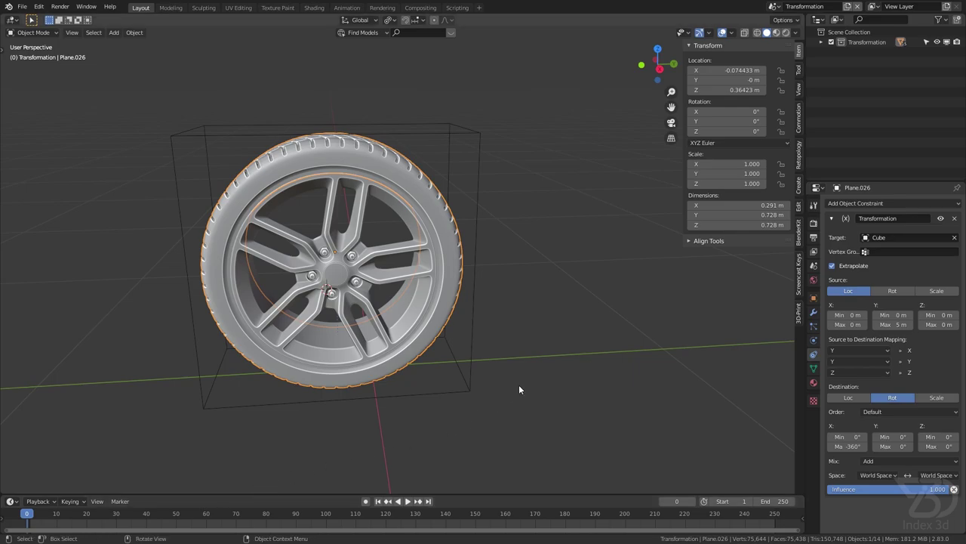
In Blender, divide the wheel's Y dimension by 2 to copy it as the radius, and undo the resize
click(746, 216)
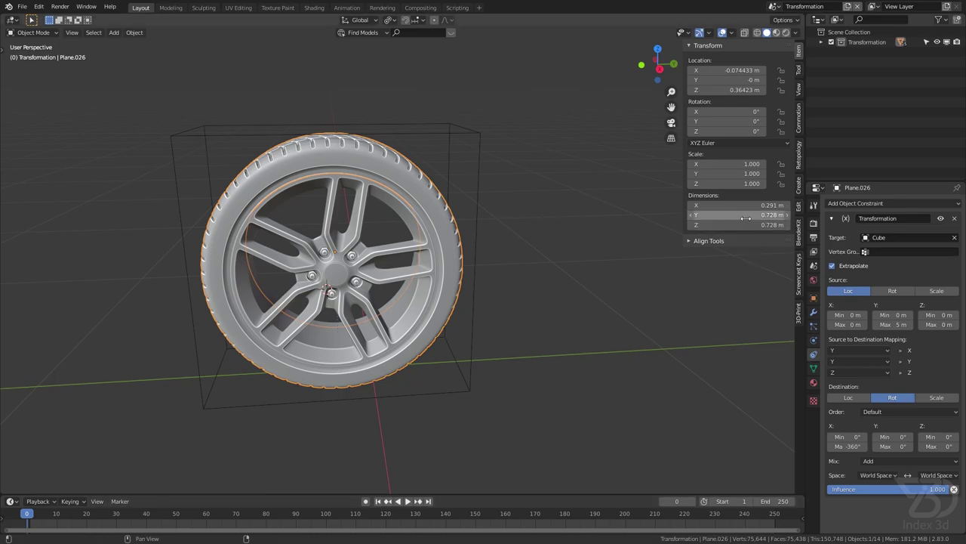
click(714, 214)
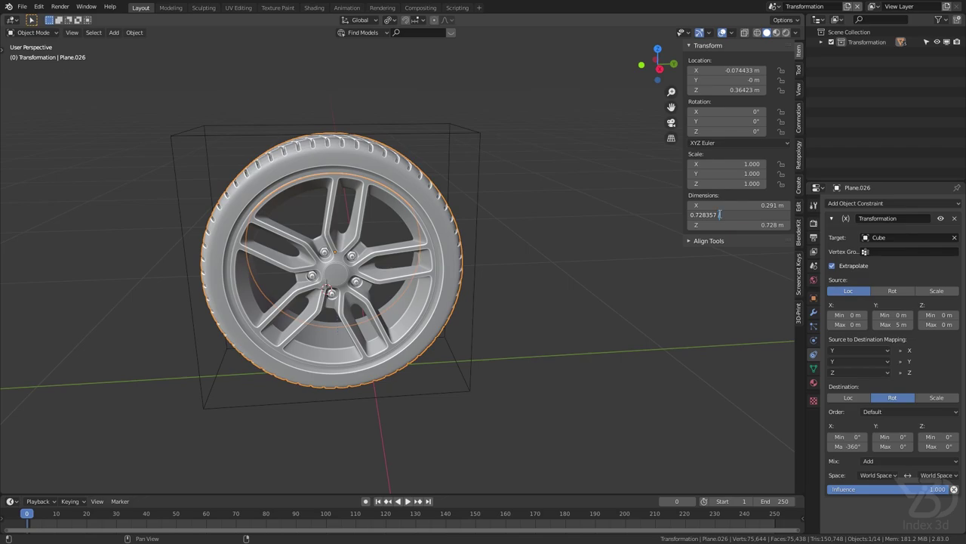
text(/2)
key(Return)
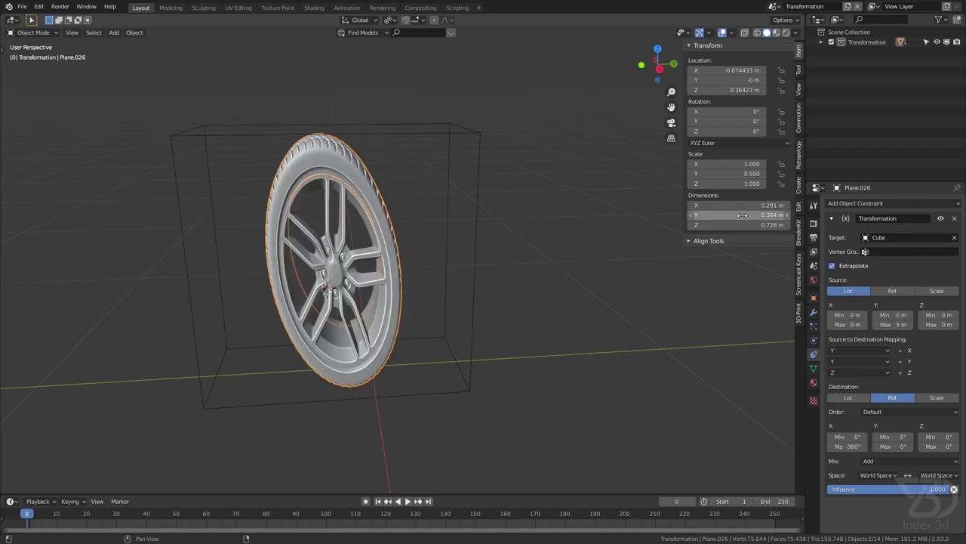
click(743, 215)
key(ctrl+c)
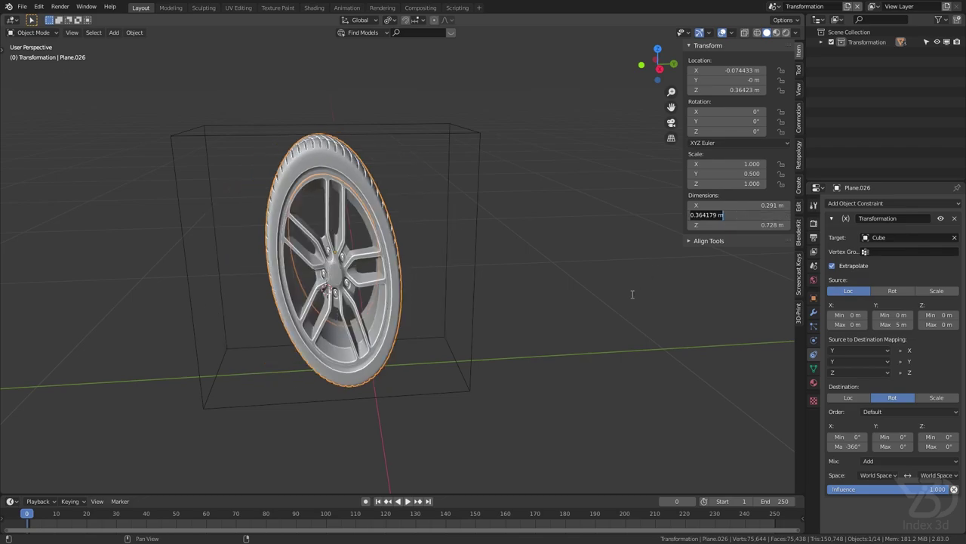
key(Escape)
key(ctrl+z)
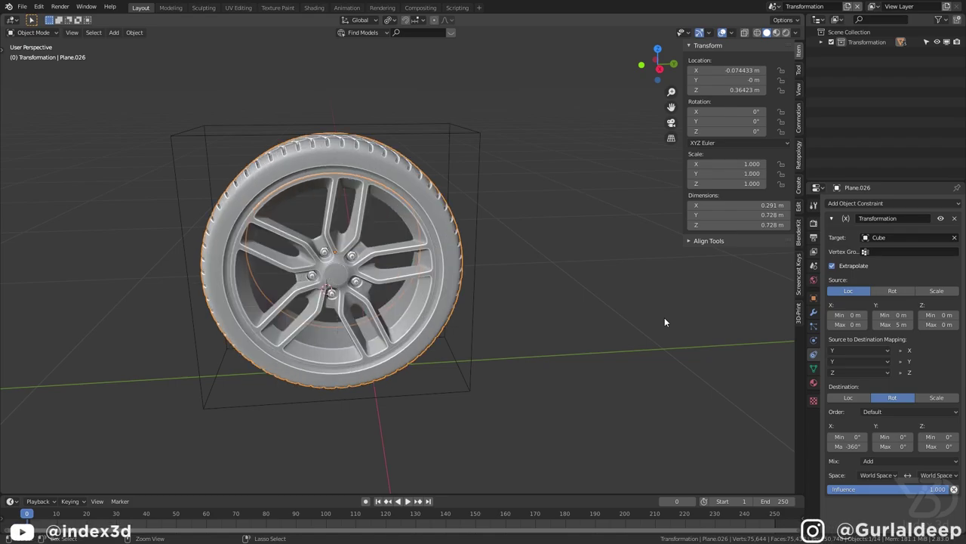
Calculate the circumference for a radius of 0.364179 in Google's circle calculator and return to Blender
key(alt+Tab)
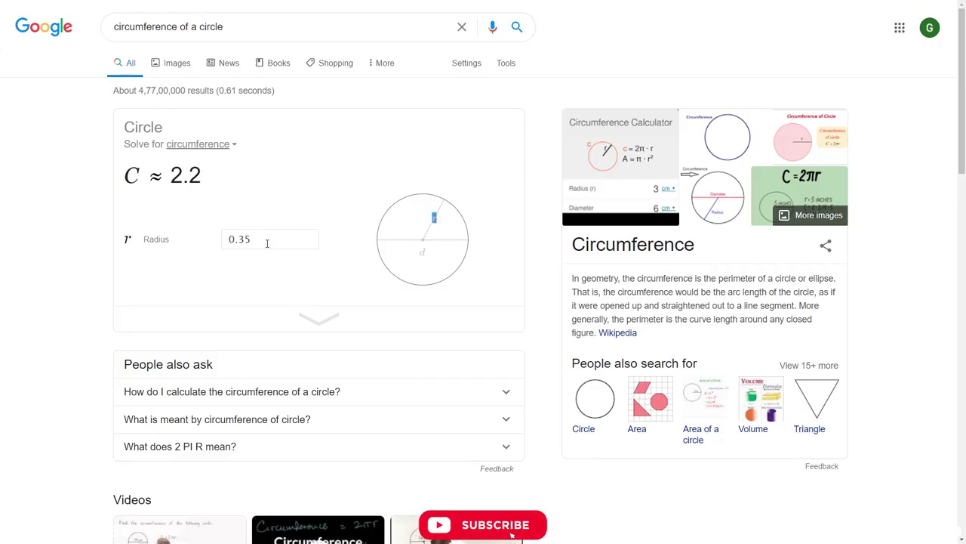
drag(267, 243, 198, 237)
key(ctrl+v)
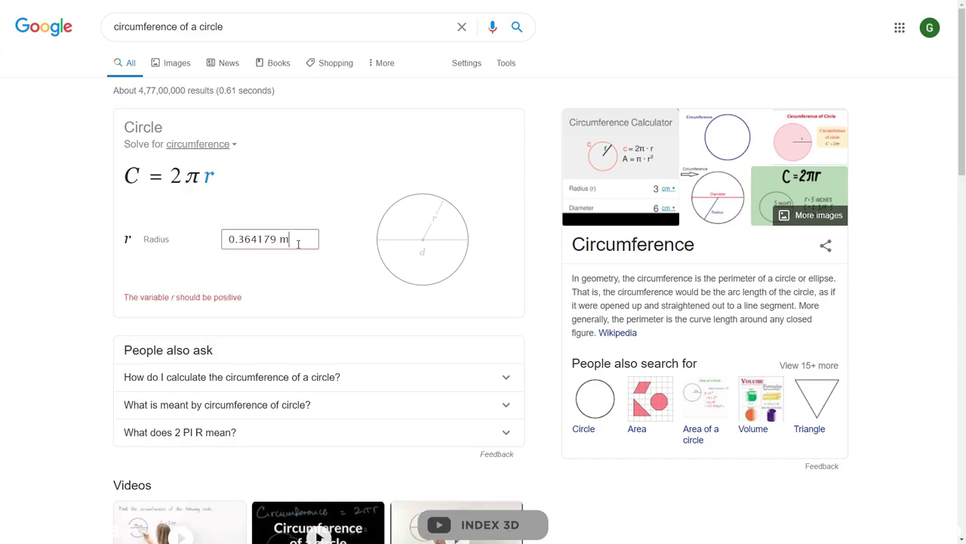
drag(188, 298, 224, 300)
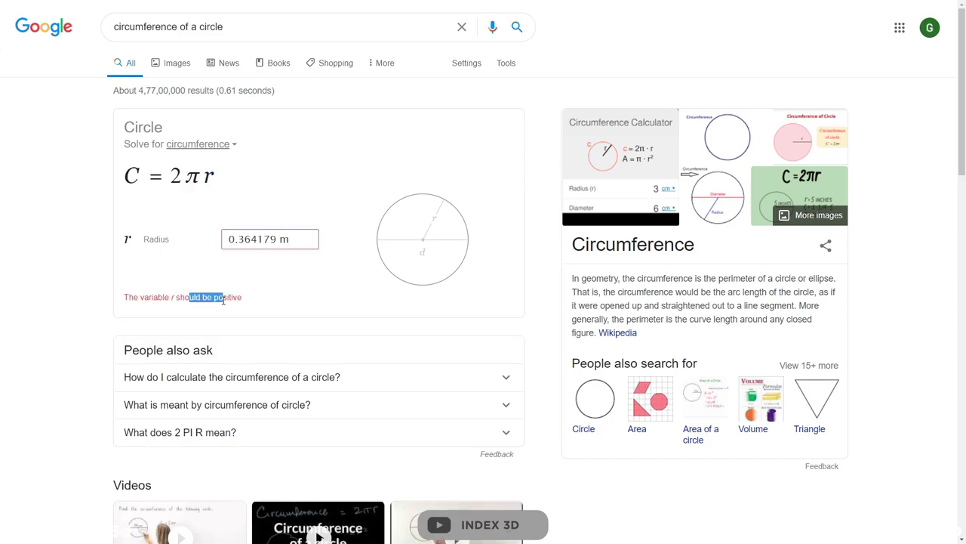
double_click(283, 239)
key(BackSpace)
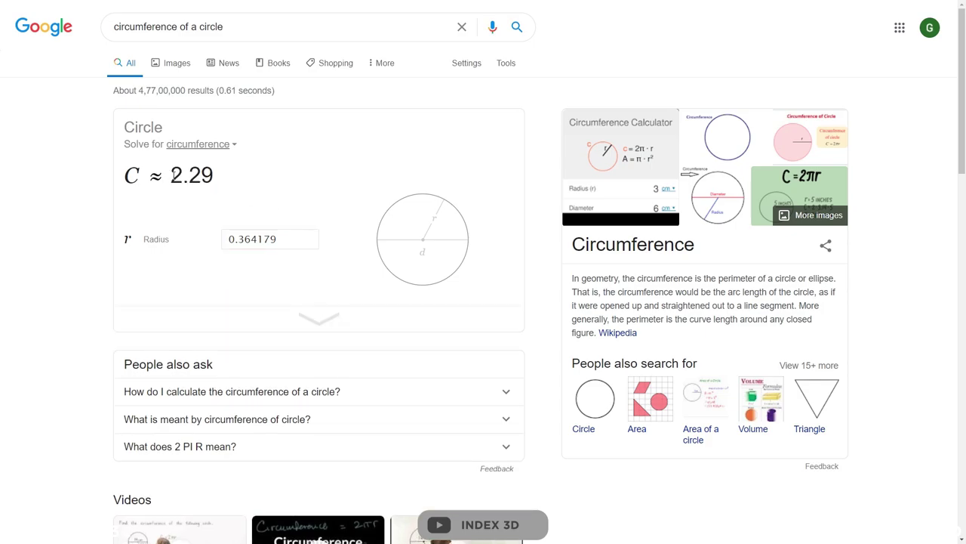
drag(173, 174, 216, 175)
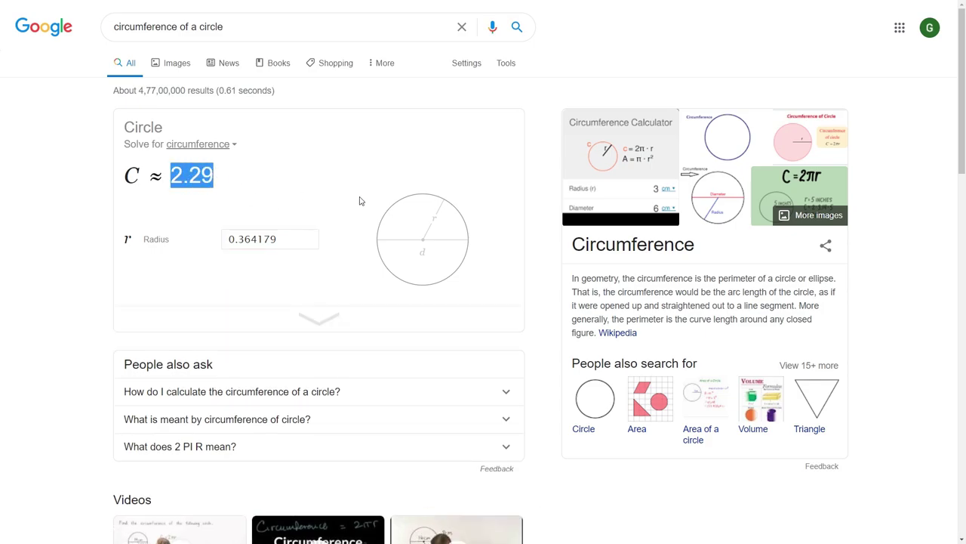
key(alt+Tab)
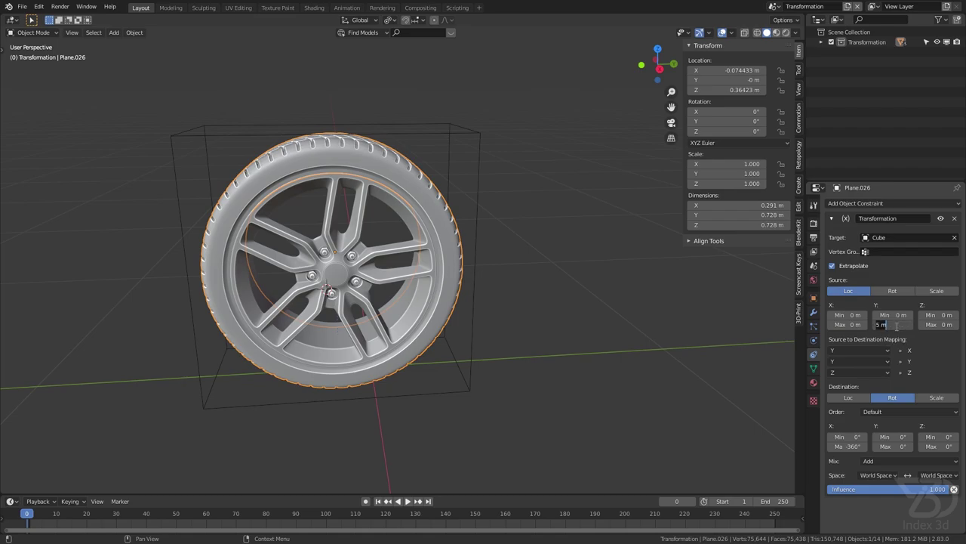
Set the wheel's Transformation constraint maximum Y source location to the calculated circumference, about 2.29 m, and select the cube
key(Return)
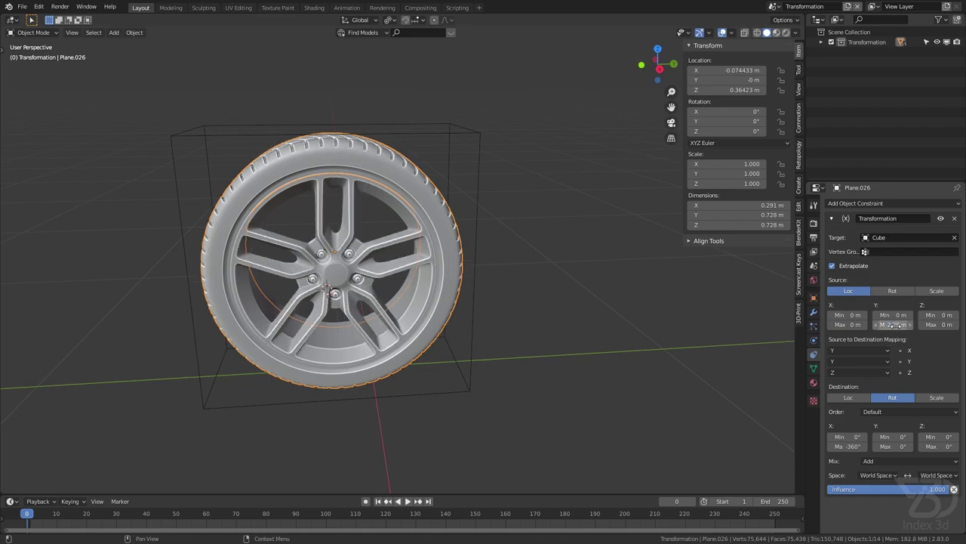
click(478, 142)
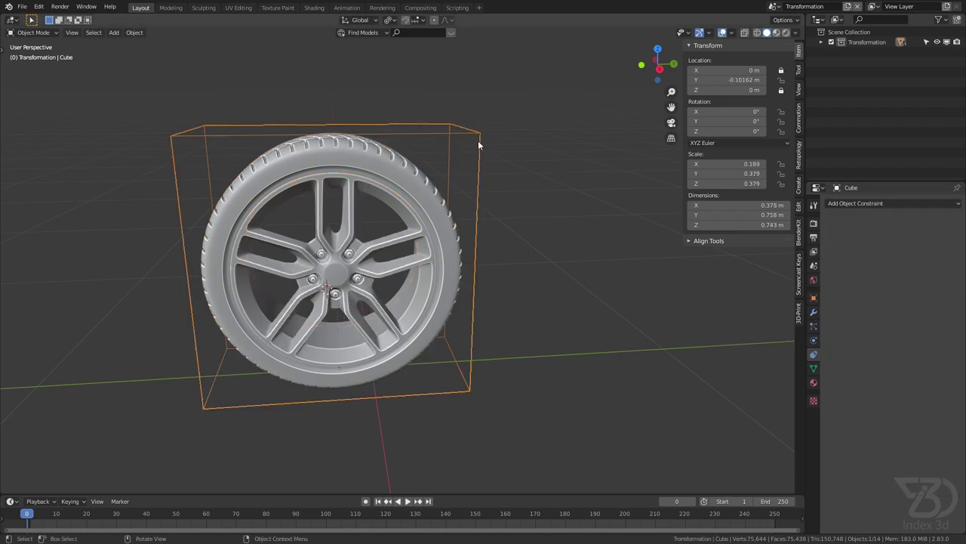
click(459, 225)
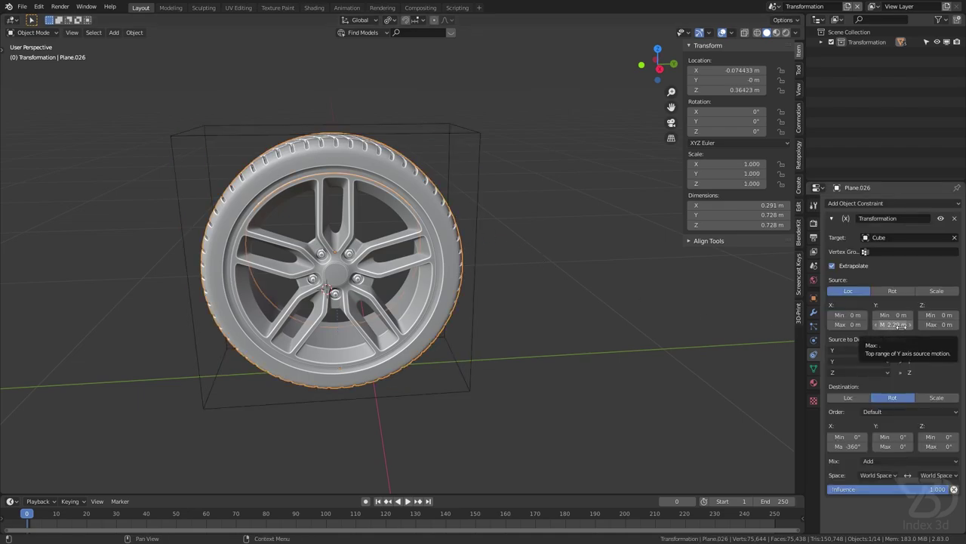
click(477, 196)
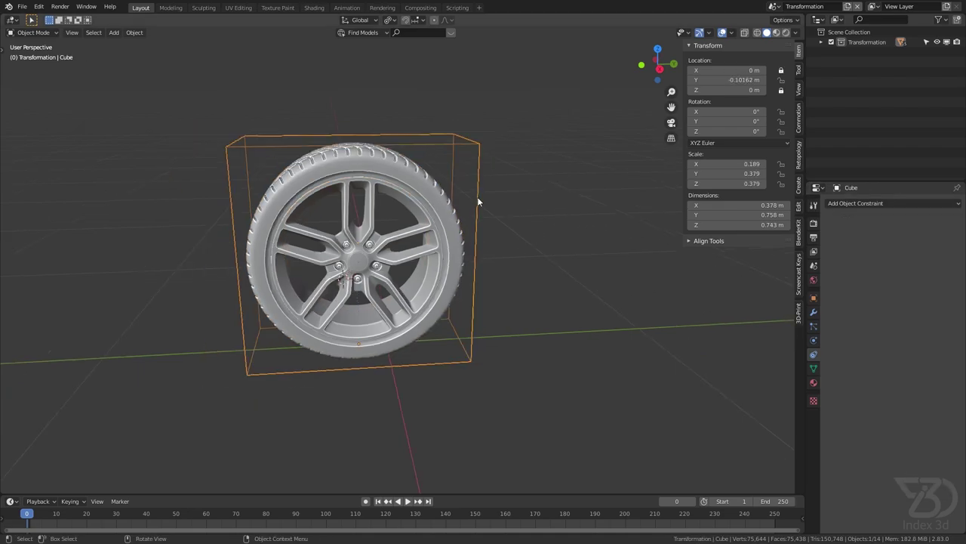
Save the file in the right orthographic view and move the cube about 0.71 m along positive Y
key(KP_3)
key(ctrl+s)
shift+middle_drag(476, 189, 447, 197)
scroll(447, 202, down, 2)
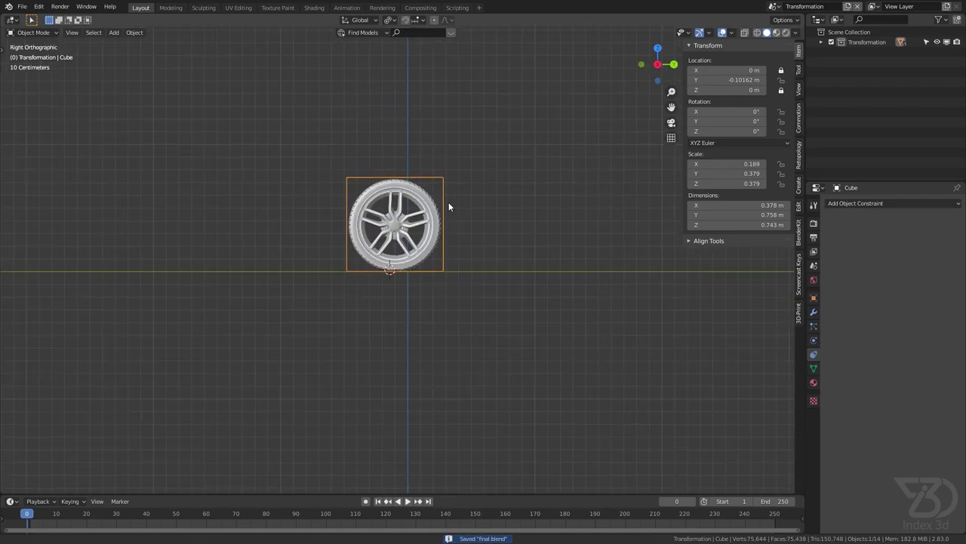
key(g)
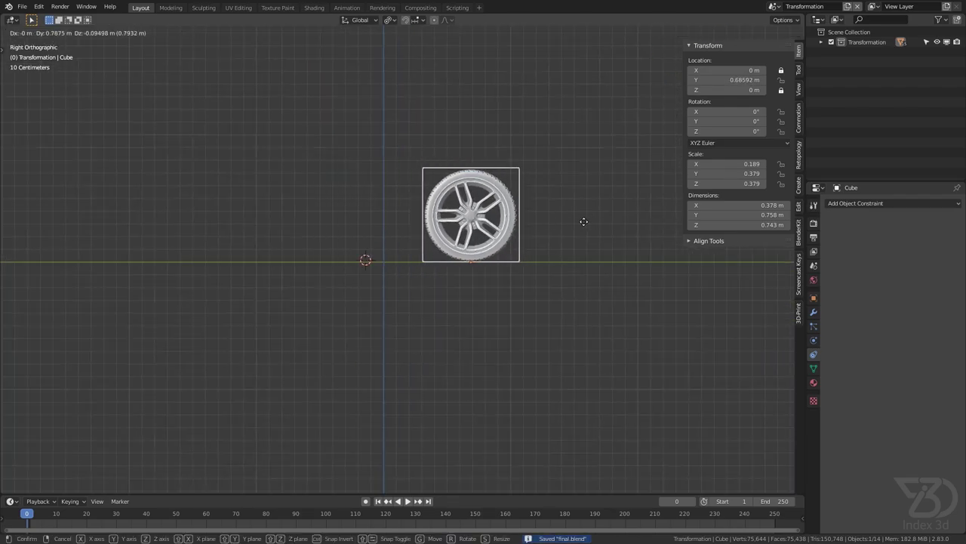
click(576, 224)
Test the wheel's rolling up close by moving the cube back along Y, and cancel the move
scroll(494, 249, up, 6)
key(g)
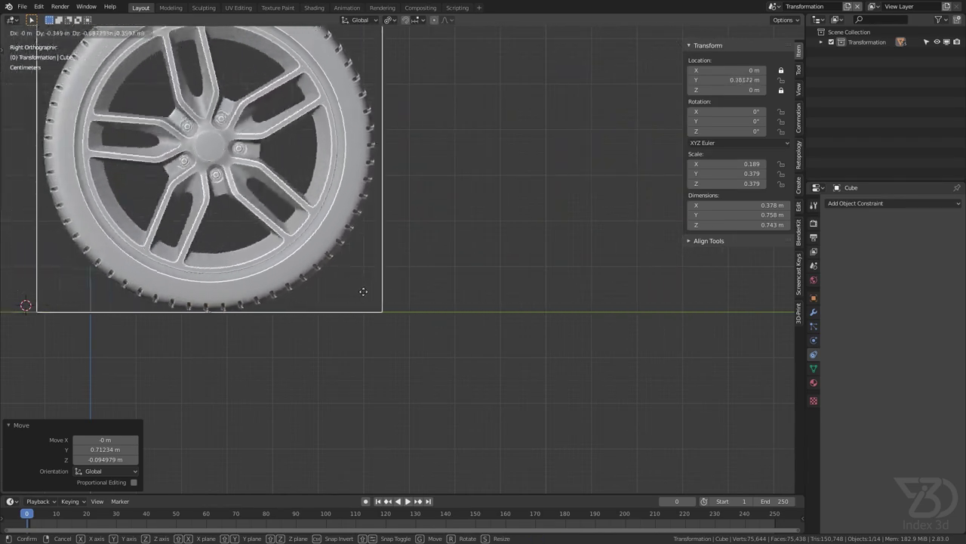
key(Escape)
Save the file in perspective view and look through the object constraints available for the cube
scroll(350, 281, down, 5)
key(ctrl+s)
middle_drag(422, 284, 457, 305)
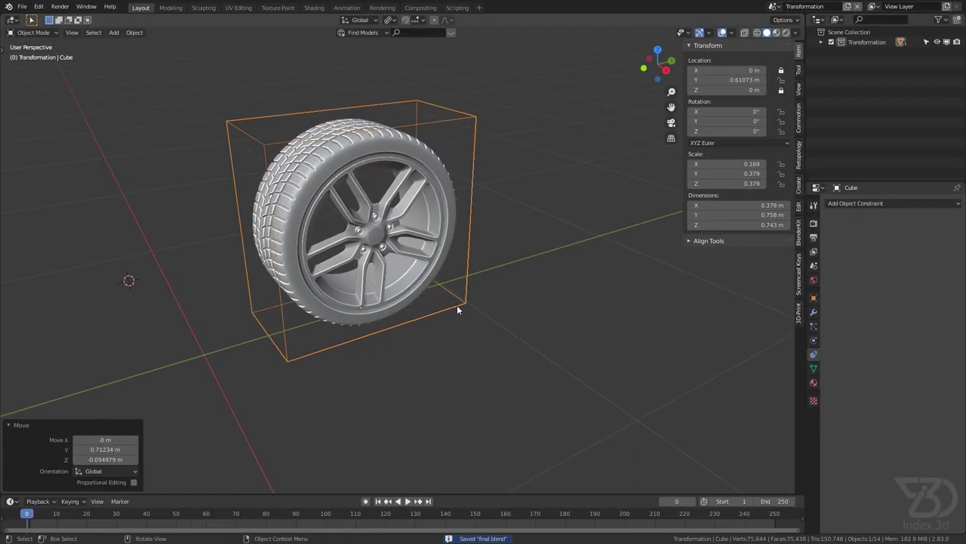
shift+middle_drag(395, 306, 441, 304)
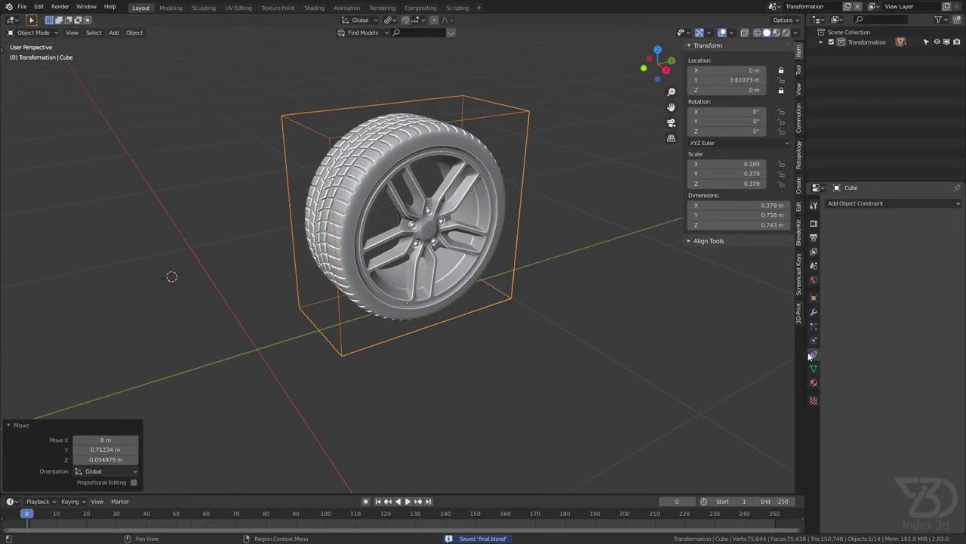
click(863, 203)
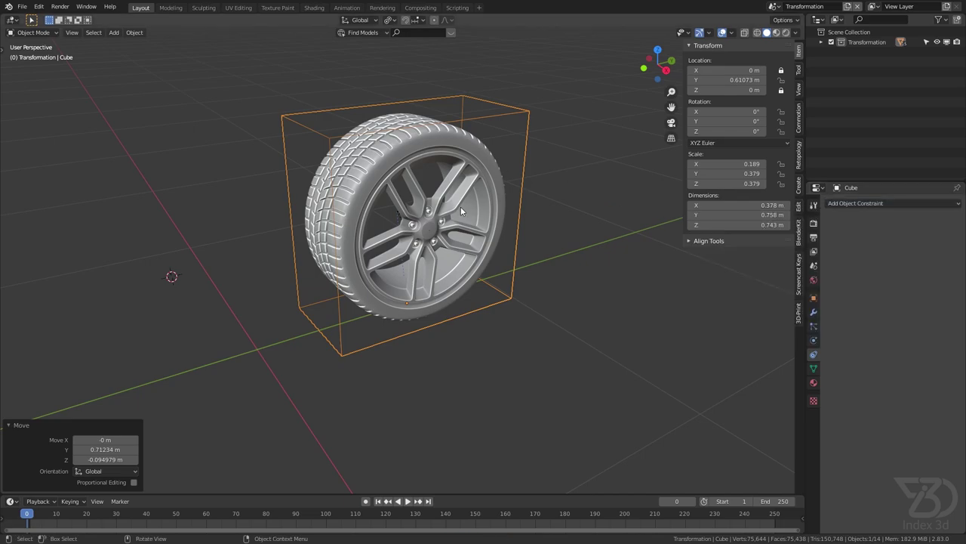
key(ctrl+s)
middle_drag(511, 240, 451, 269)
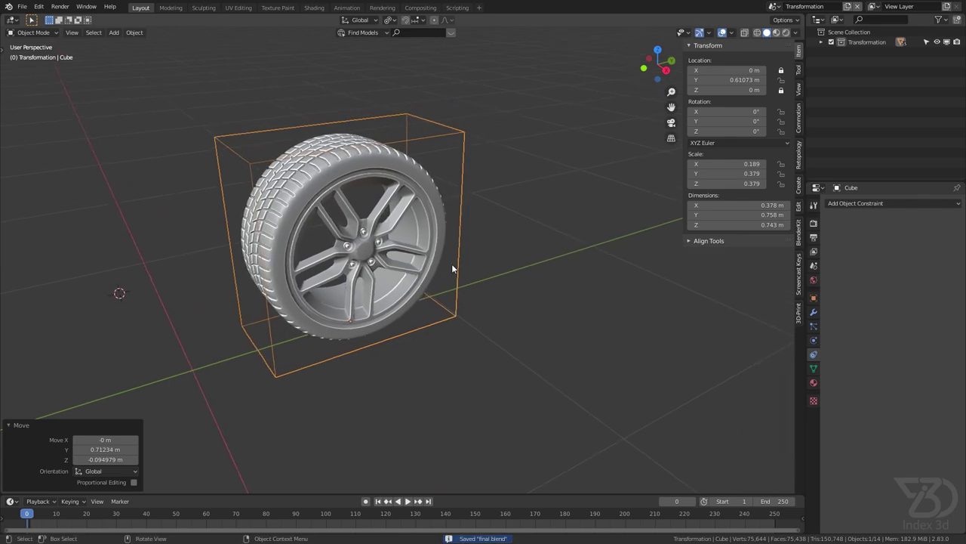
Unhide the land object in the Transformation collection and save the file
click(821, 41)
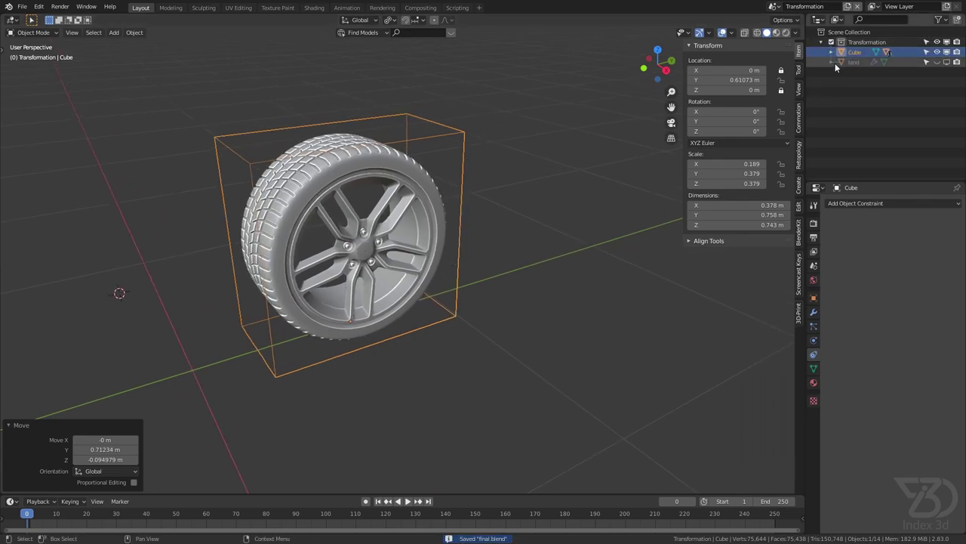
click(937, 62)
scroll(445, 223, down, 8)
key(ctrl+s)
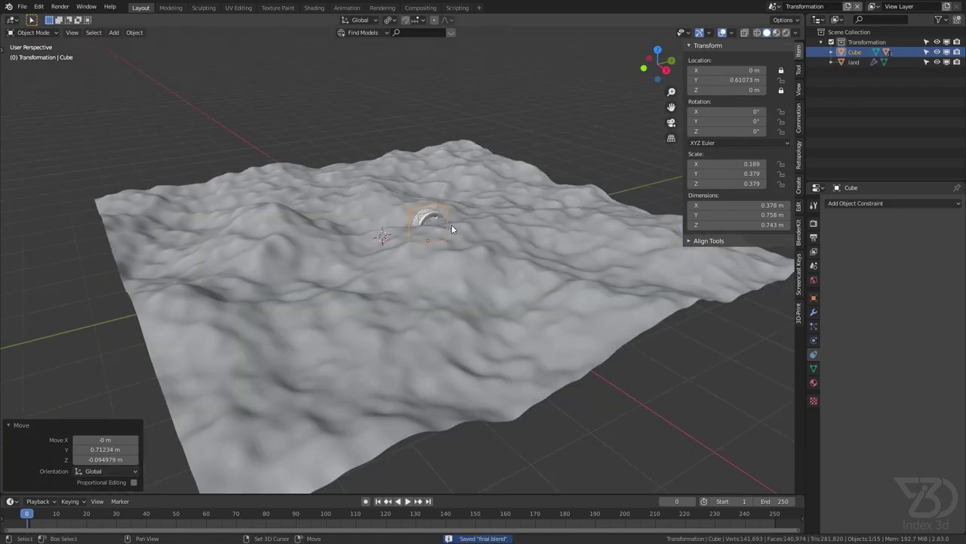
middle_drag(452, 229, 527, 268)
Examine the land's Subdivision and Displace modifiers and the Displace texture's type options, and save the file
click(513, 262)
click(813, 312)
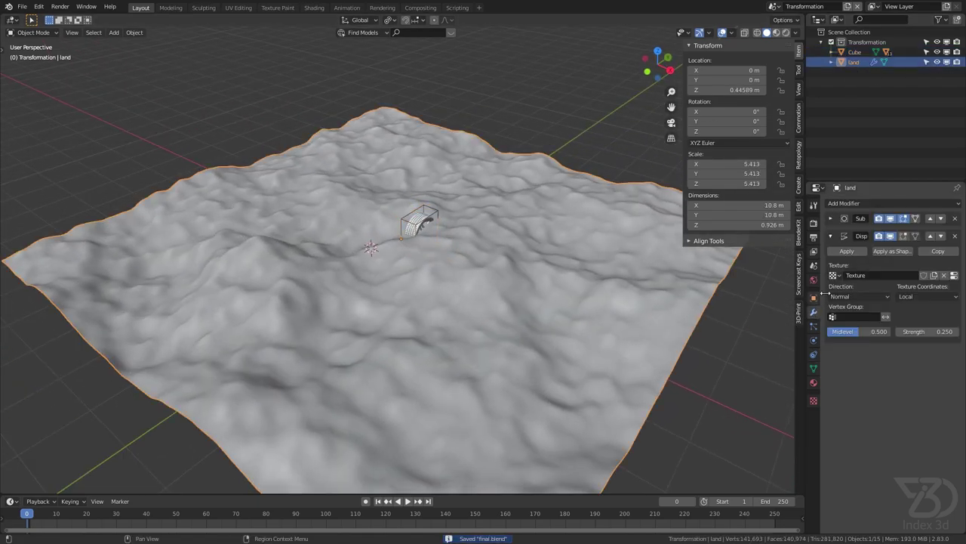
click(832, 218)
click(832, 218)
click(838, 203)
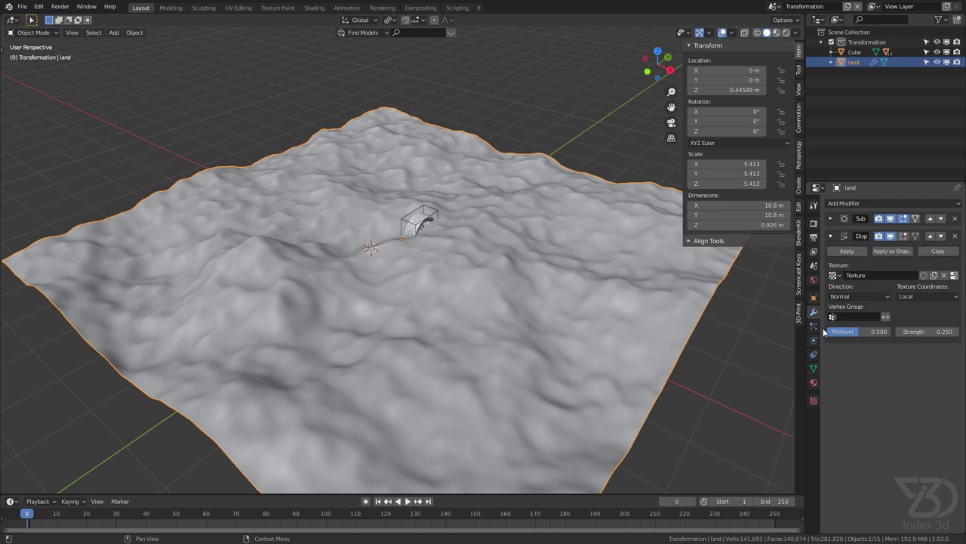
click(954, 275)
click(882, 234)
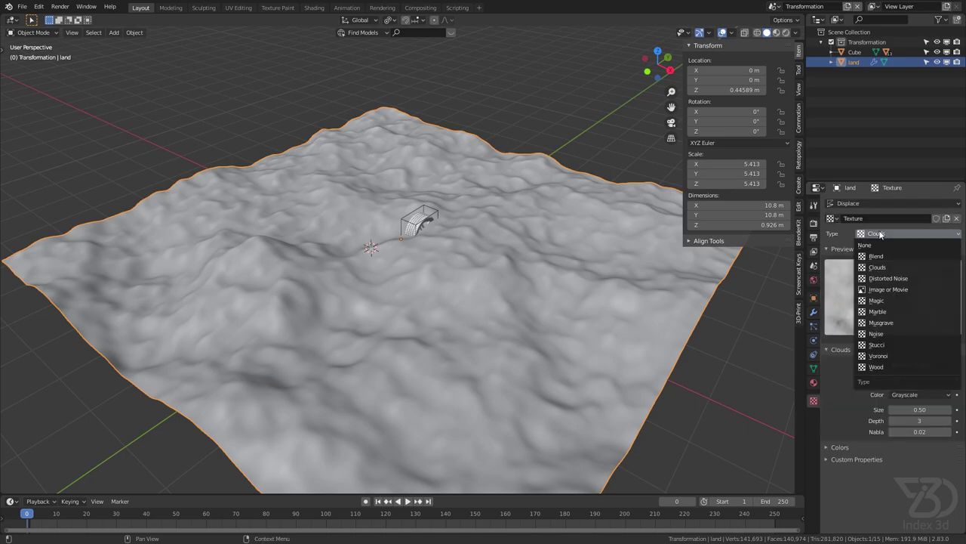
scroll(671, 250, down, 8)
key(ctrl+s)
Add a Shrinkwrap constraint to the cube around the wheel with the land as its target
scroll(433, 229, up, 15)
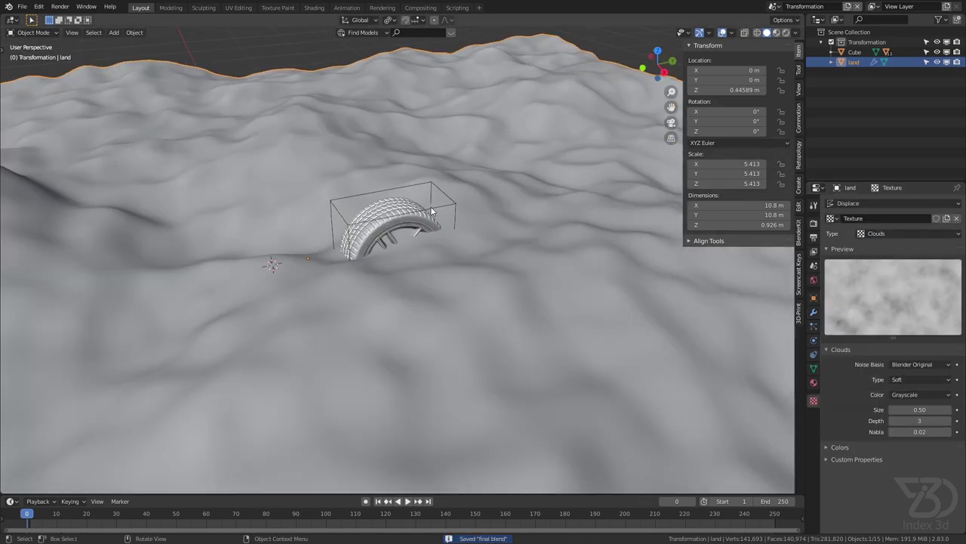
scroll(433, 210, up, 2)
click(444, 187)
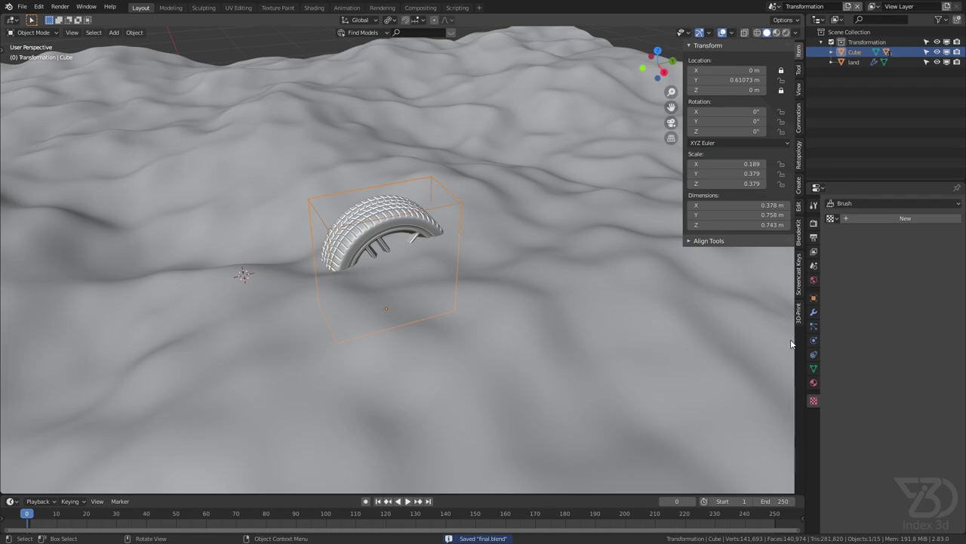
click(814, 354)
click(885, 202)
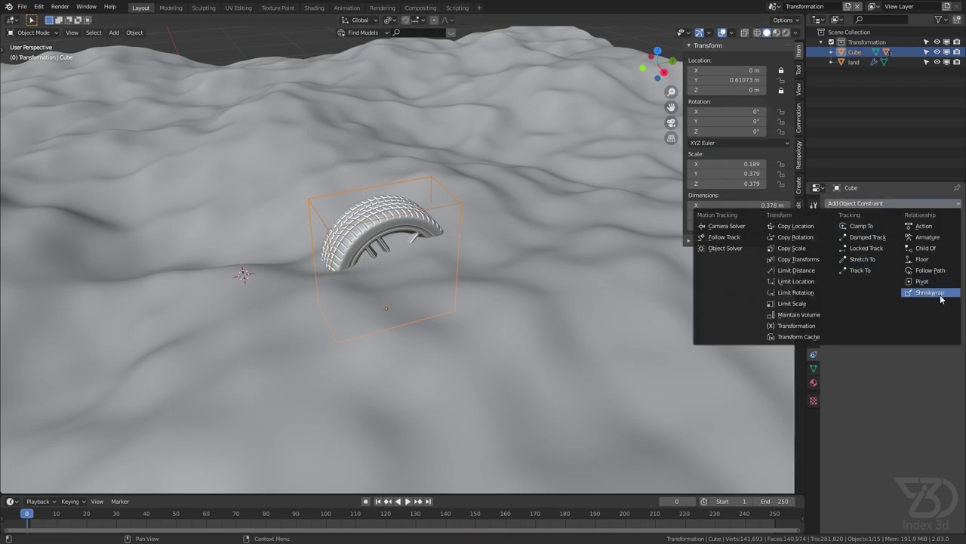
click(927, 295)
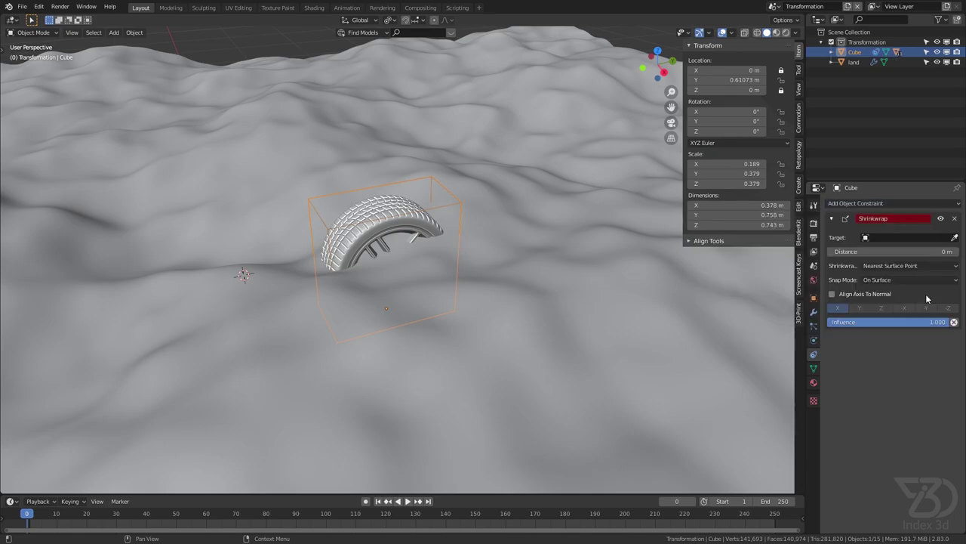
click(589, 167)
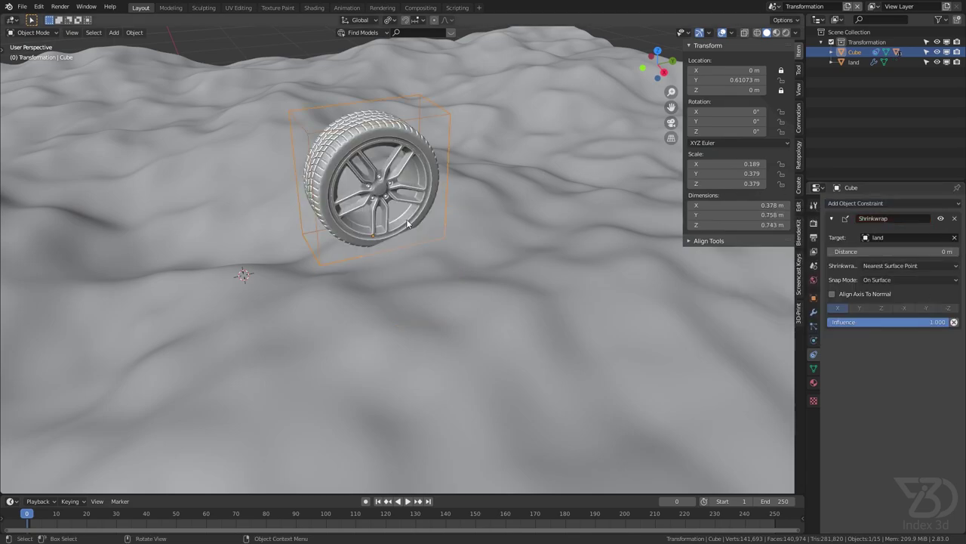
Set the cube's Shrinkwrap type to Project and save the file
middle_drag(408, 232, 437, 242)
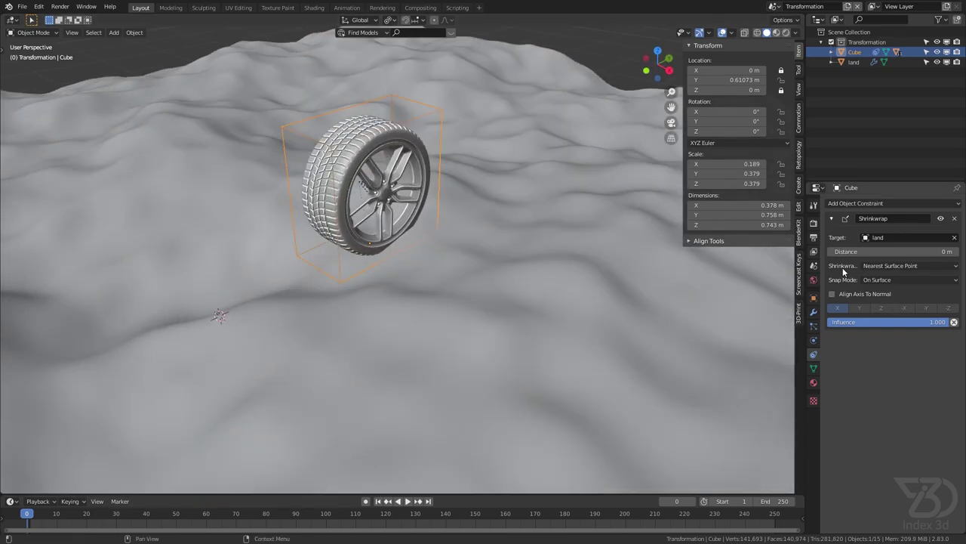
click(889, 265)
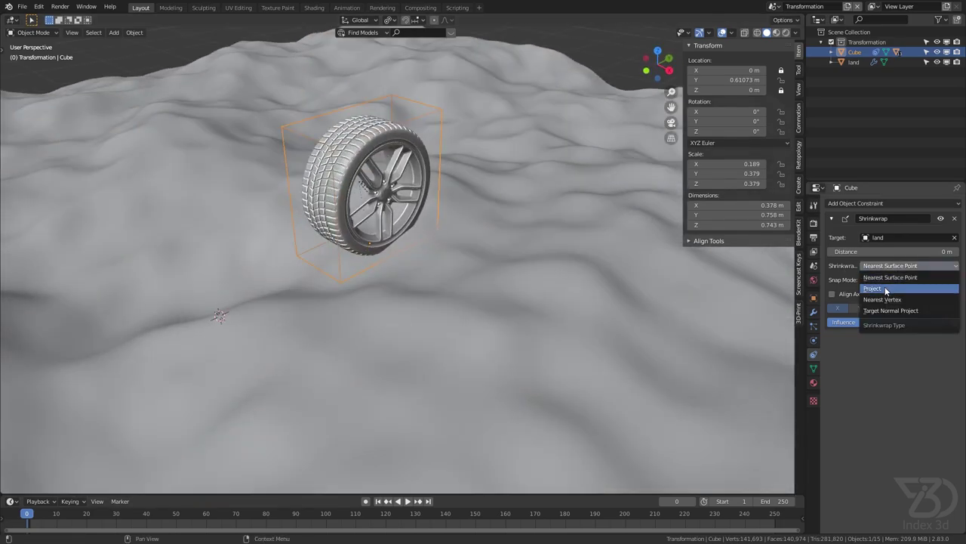
click(885, 290)
middle_drag(434, 243, 491, 189)
key(ctrl+s)
Move the cube in several stages across the uneven land to about -5 m in Y, following the wheel over the terrain
key(g)
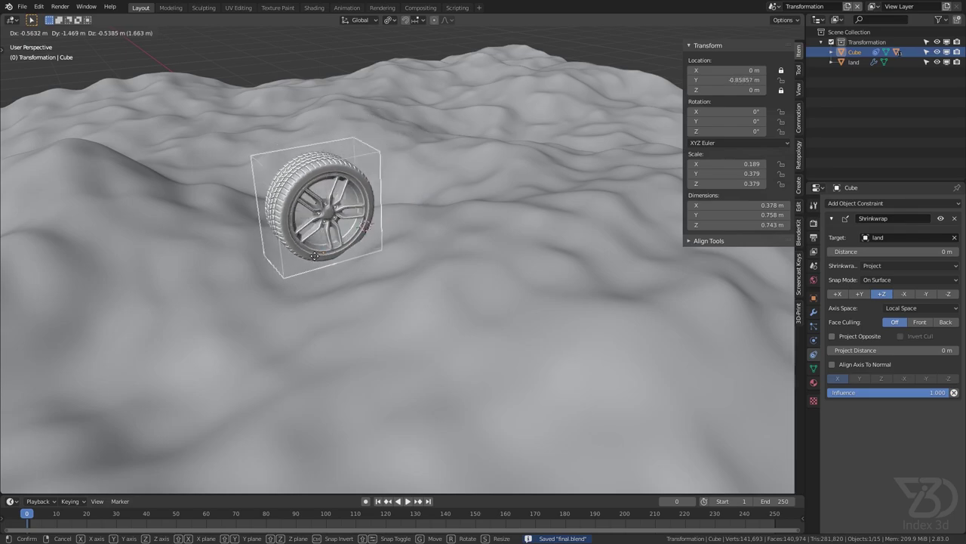
click(109, 279)
shift+middle_drag(109, 278, 382, 206)
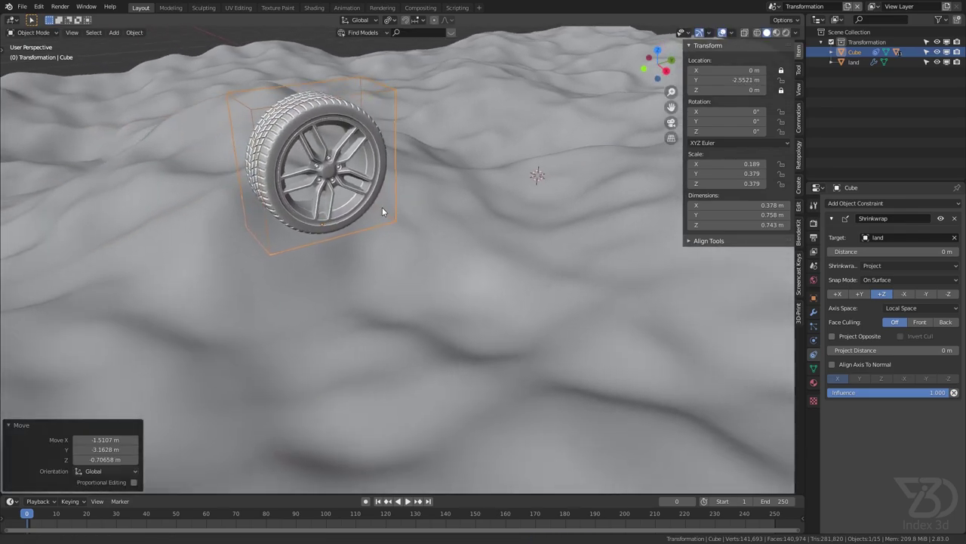
key(g)
click(240, 233)
middle_drag(240, 232, 511, 163)
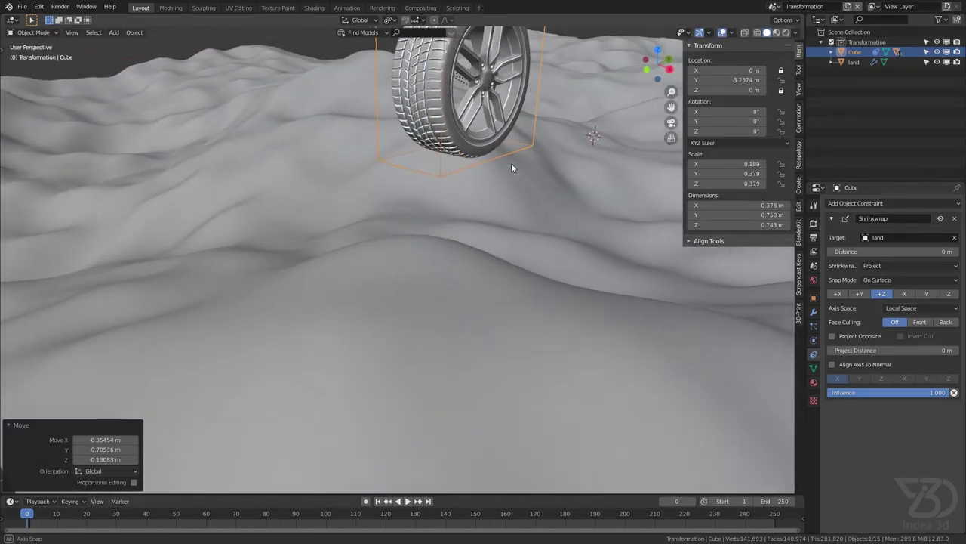
key(g)
click(234, 290)
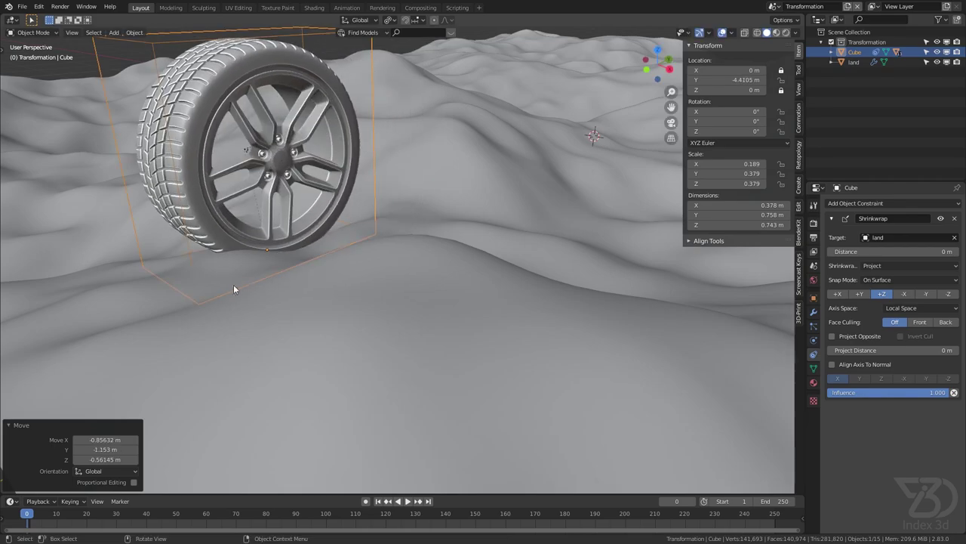
middle_drag(234, 289, 455, 206)
key(g)
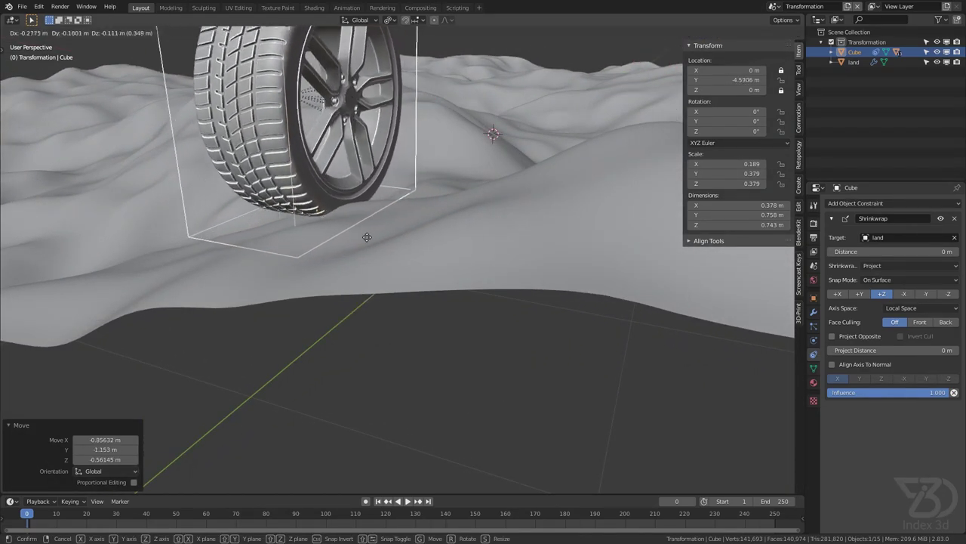
click(143, 307)
middle_drag(140, 308, 271, 254)
key(g)
click(191, 276)
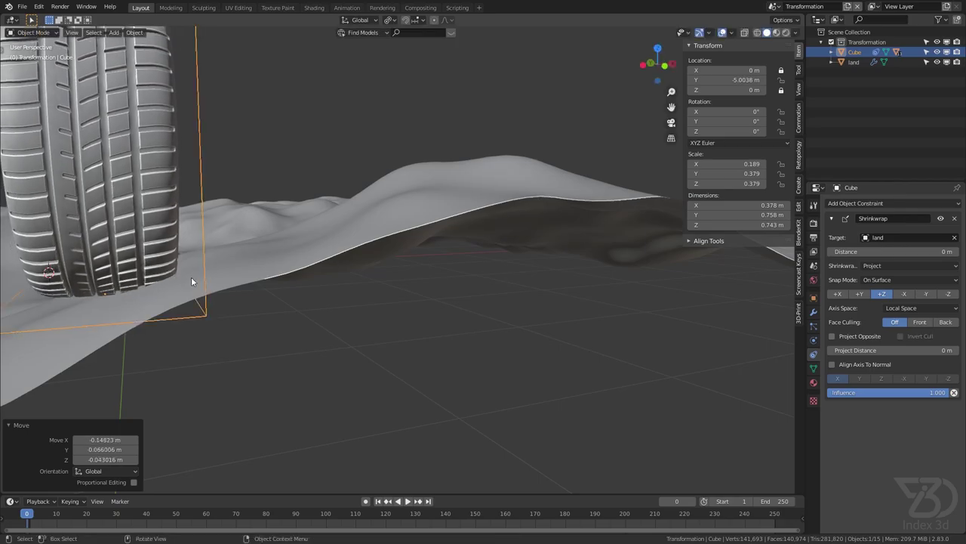
middle_drag(191, 276, 211, 280)
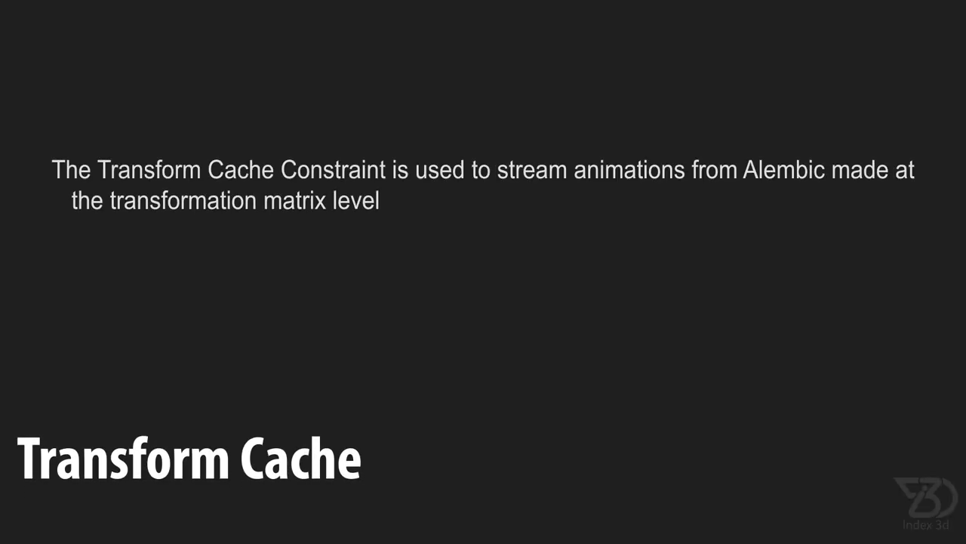